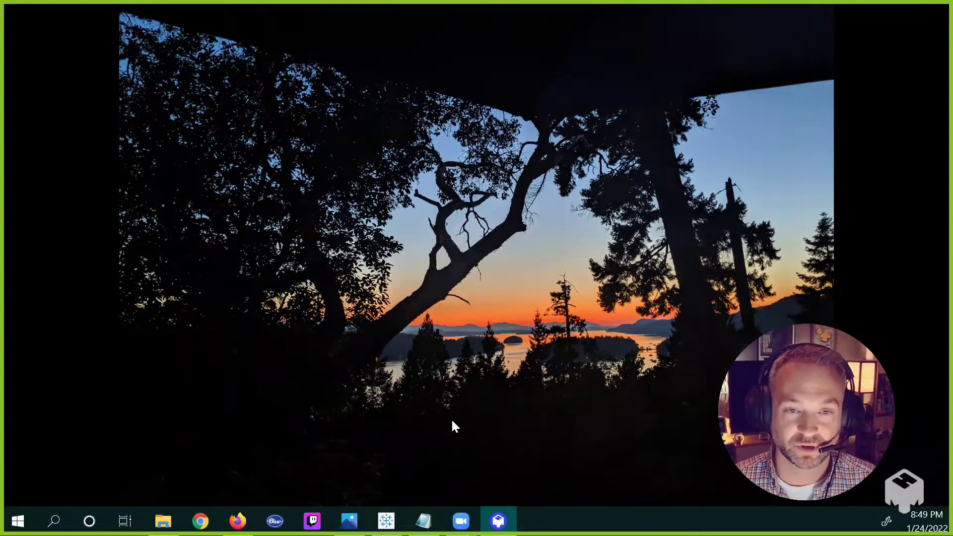
Step: Switch to Tableau from the desktop
click(451, 420)
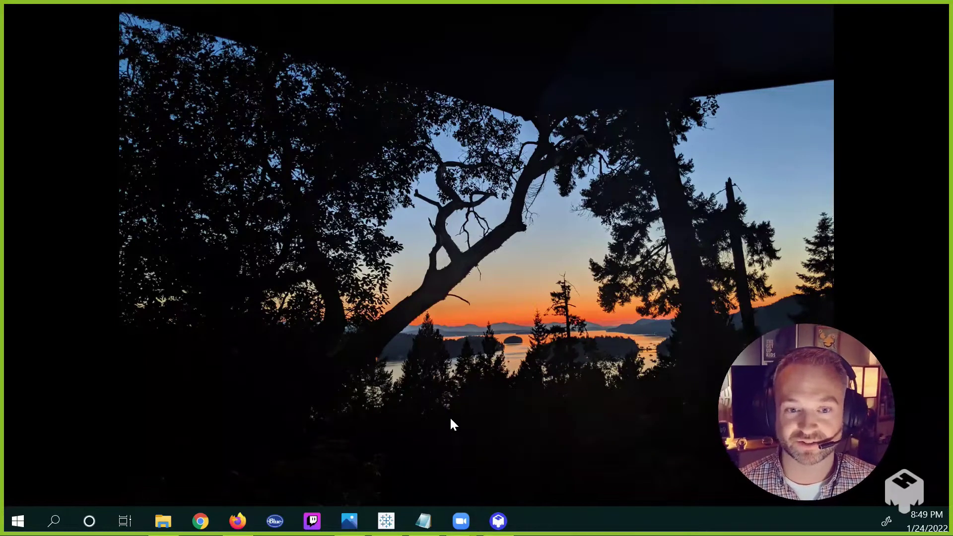
click(387, 521)
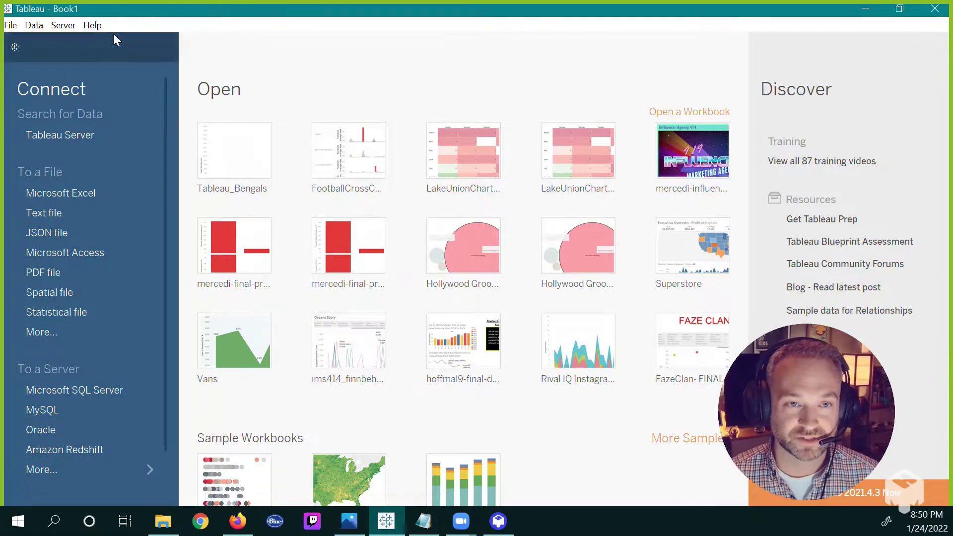
click(100, 27)
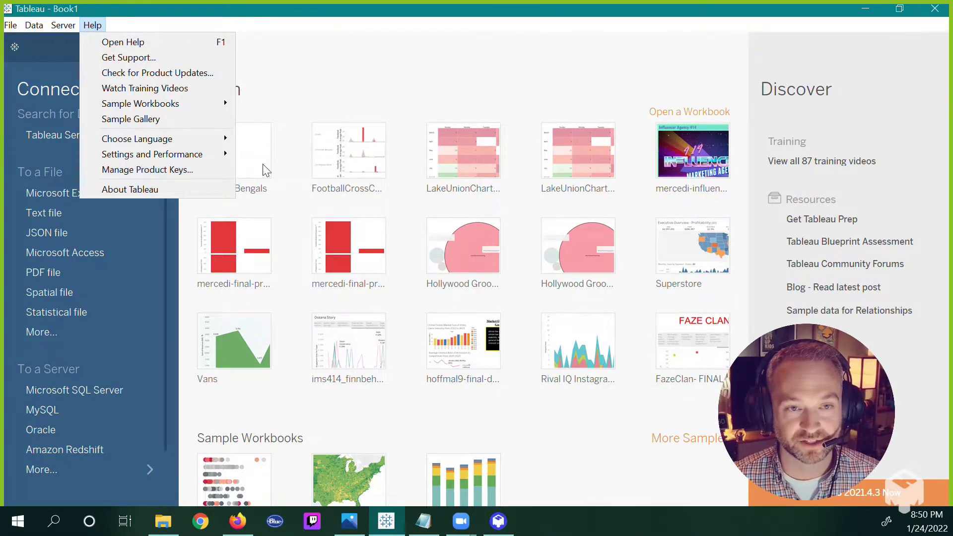
click(323, 67)
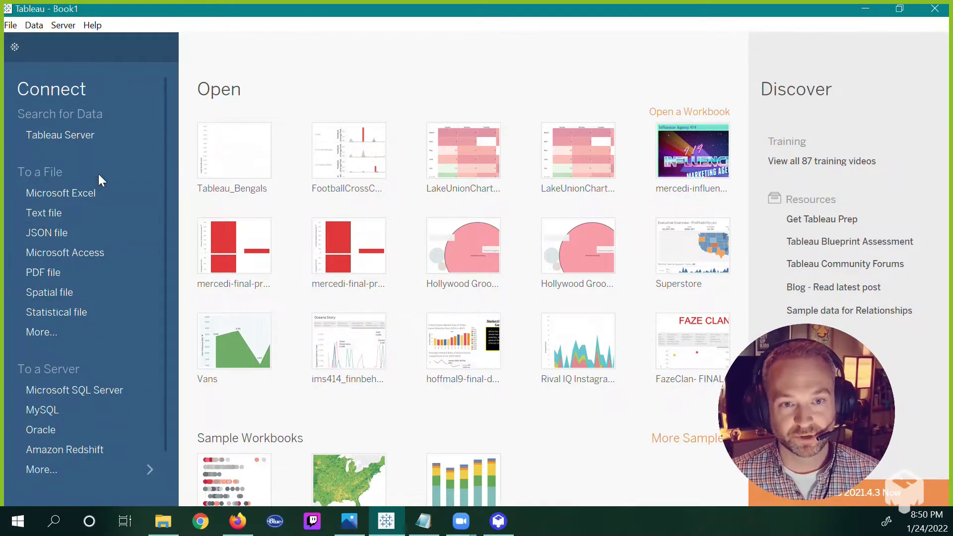
click(35, 25)
click(37, 26)
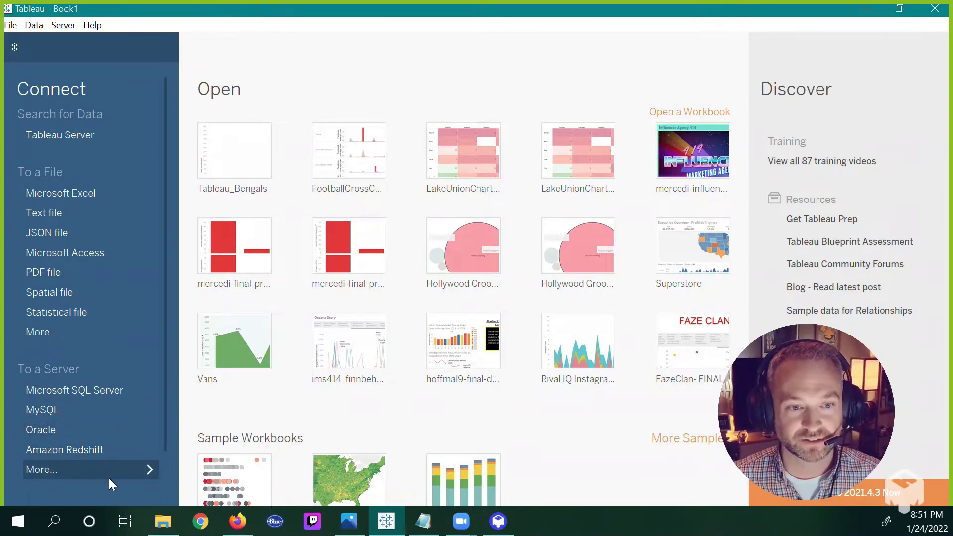
Step: Connect to the Microsoft Excel file FootballDivisionWinners_CrossChannel_SocialMedia in the Football folder
click(123, 197)
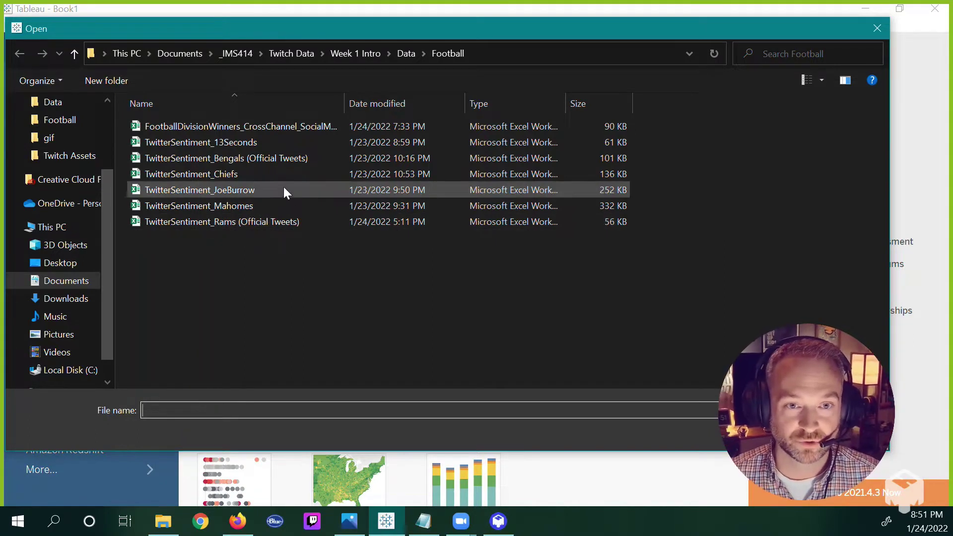
double_click(285, 126)
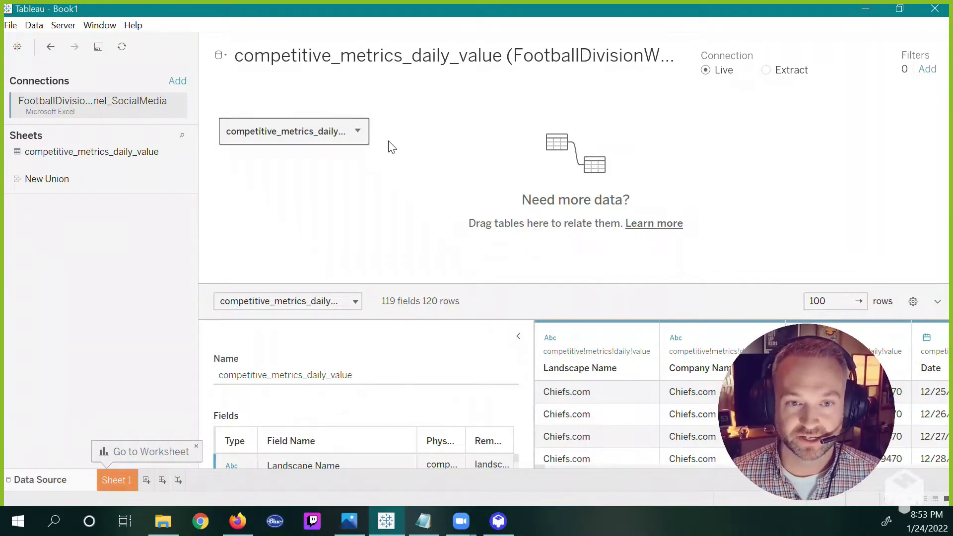
Step: Widen the data preview grid and check the data types assigned to the Date and Twitter Followers columns
drag(529, 354, 417, 365)
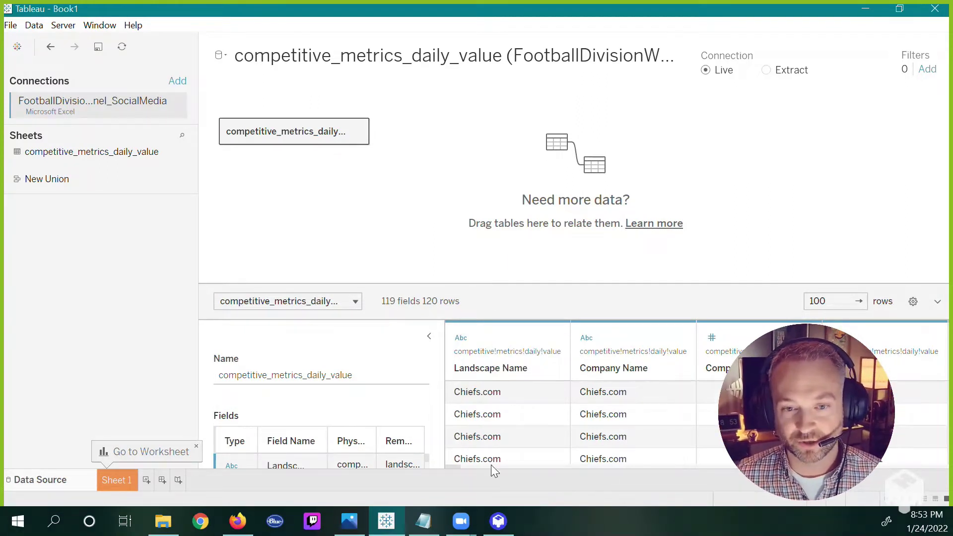
drag(455, 467, 464, 467)
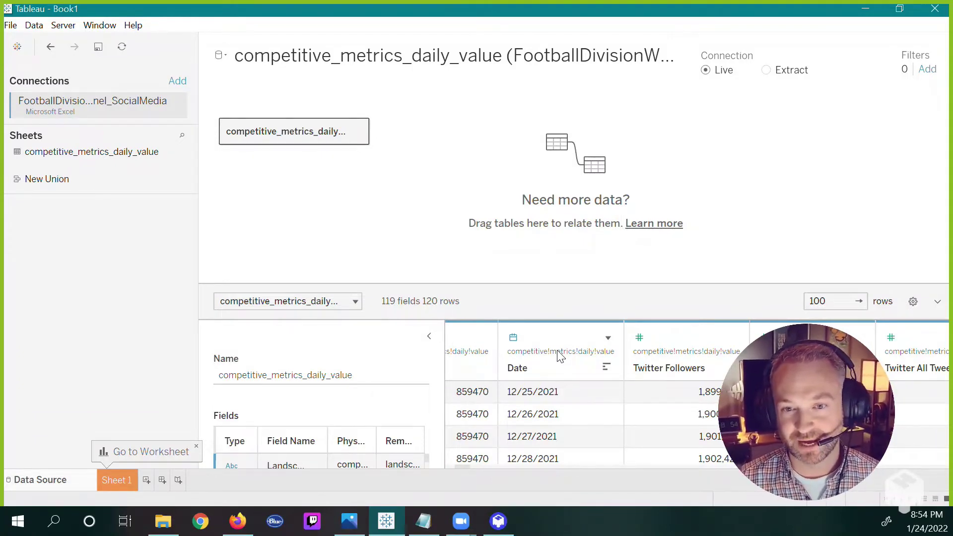
click(514, 339)
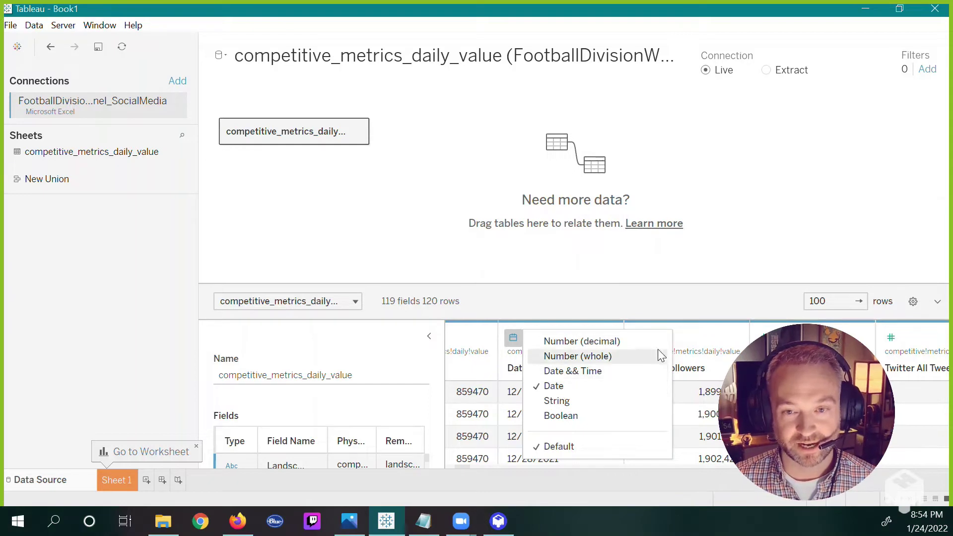
click(695, 307)
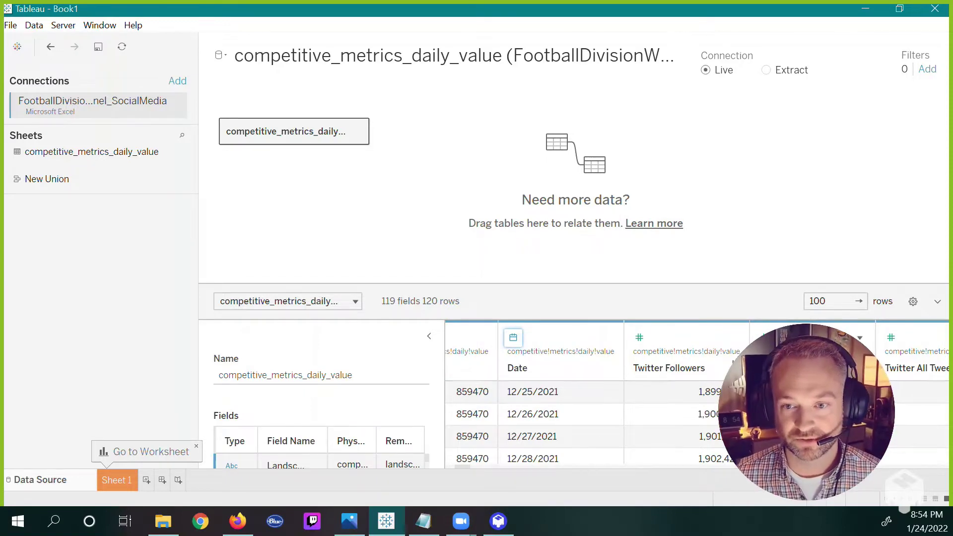
click(643, 336)
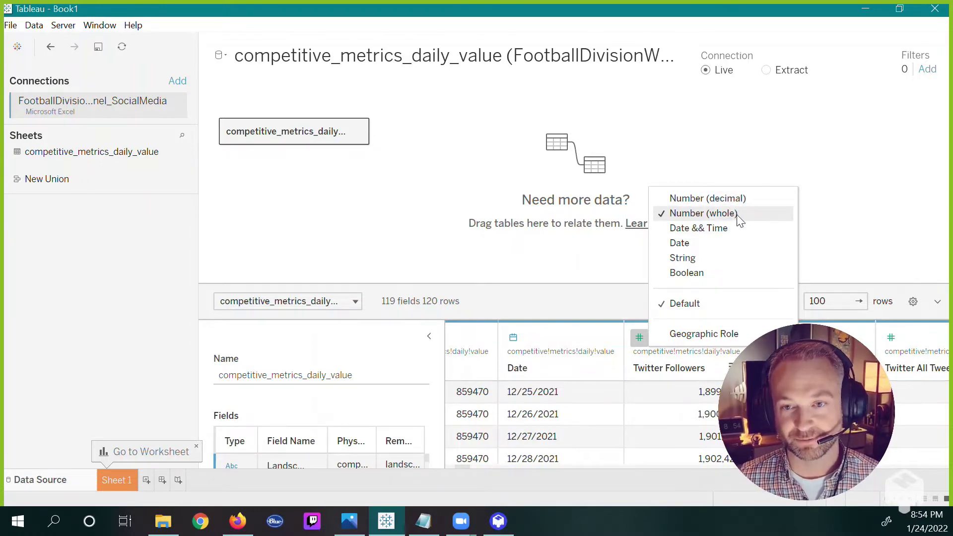
click(720, 273)
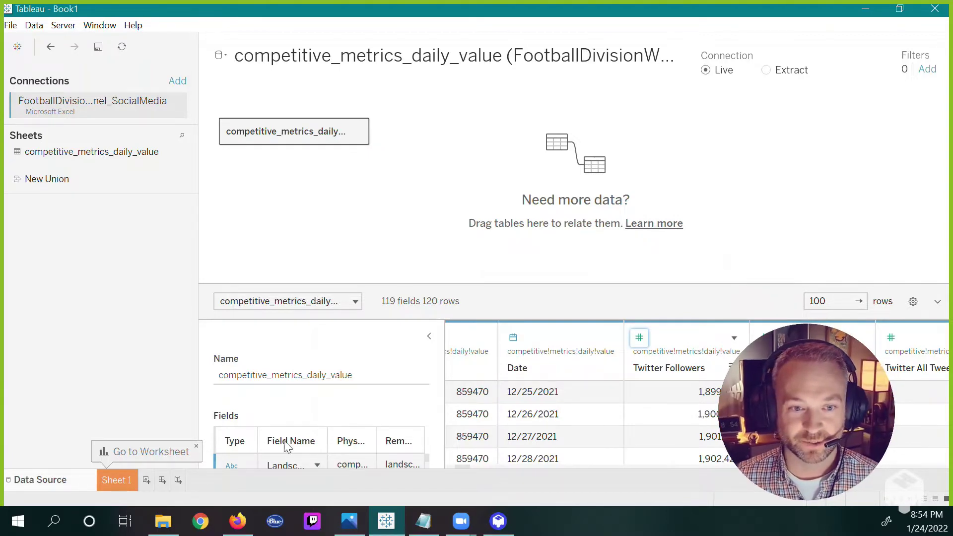
Step: Go to Sheet 1 and add a second worksheet to the workbook
click(118, 479)
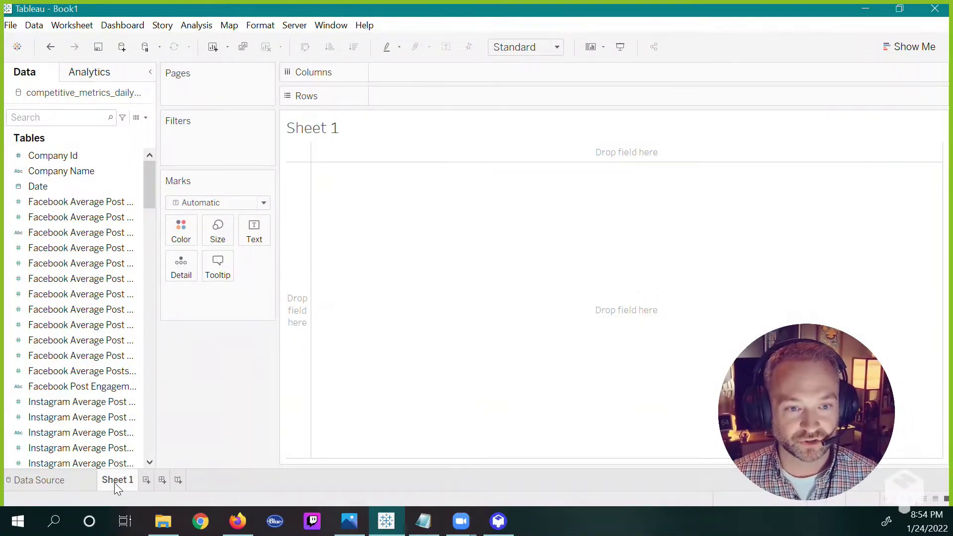
double_click(115, 482)
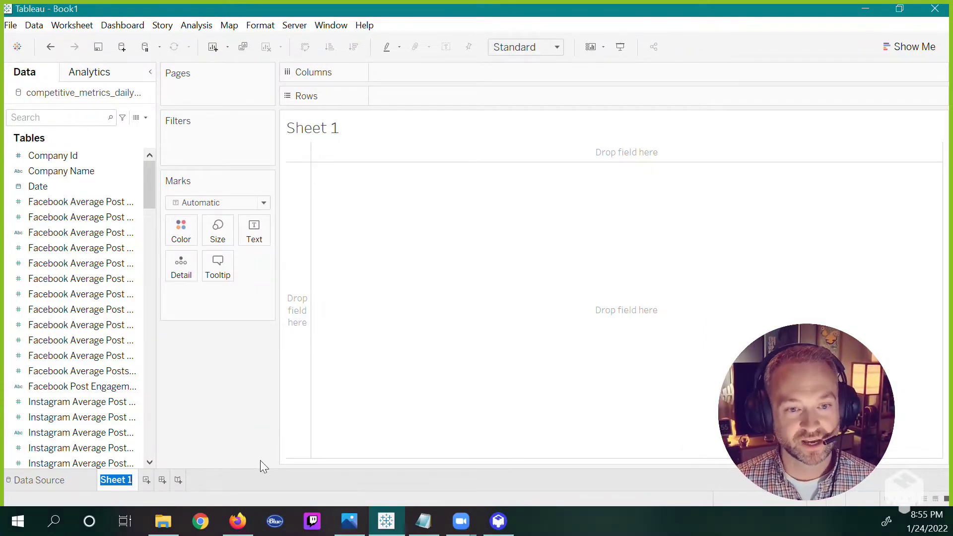
click(148, 490)
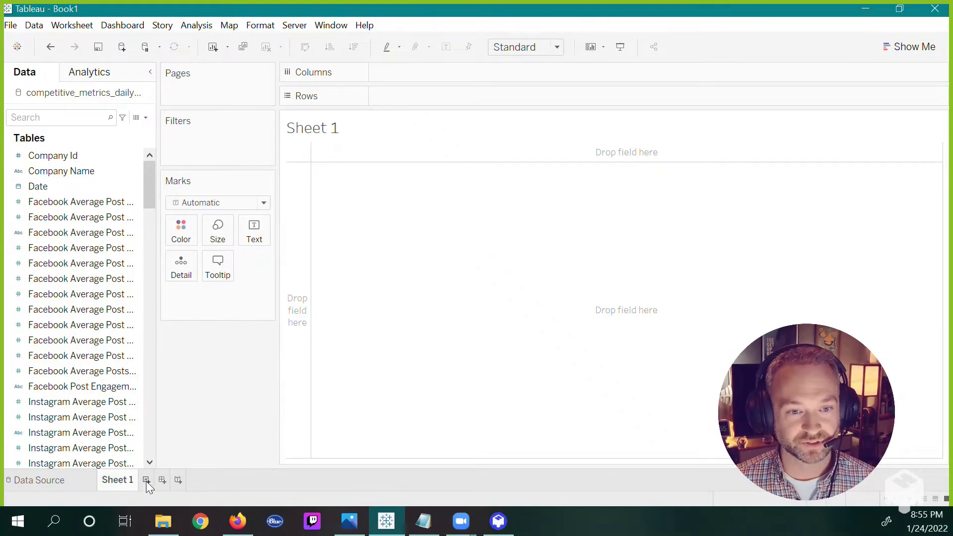
click(146, 480)
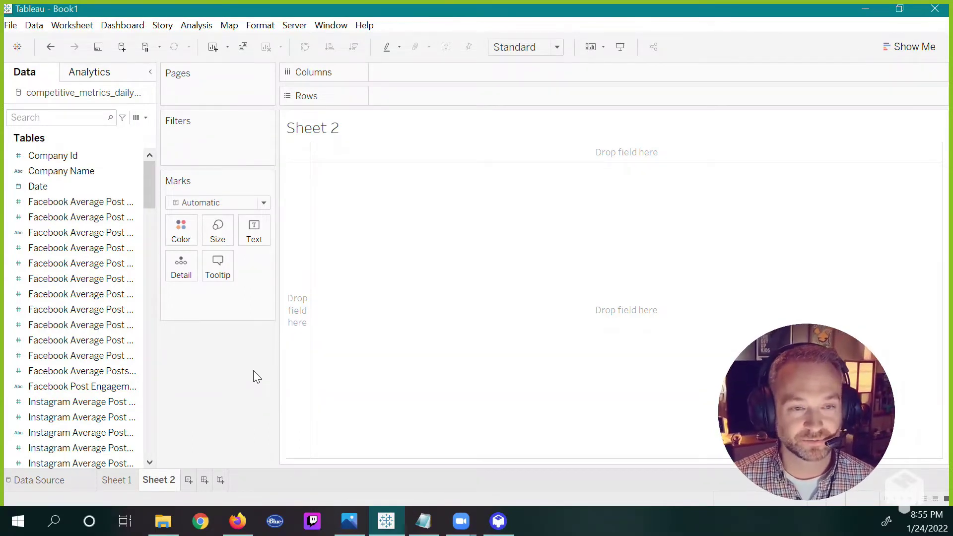
Step: Widen the data pane so the full field names can be read, and look over the list of fields
drag(155, 302, 298, 319)
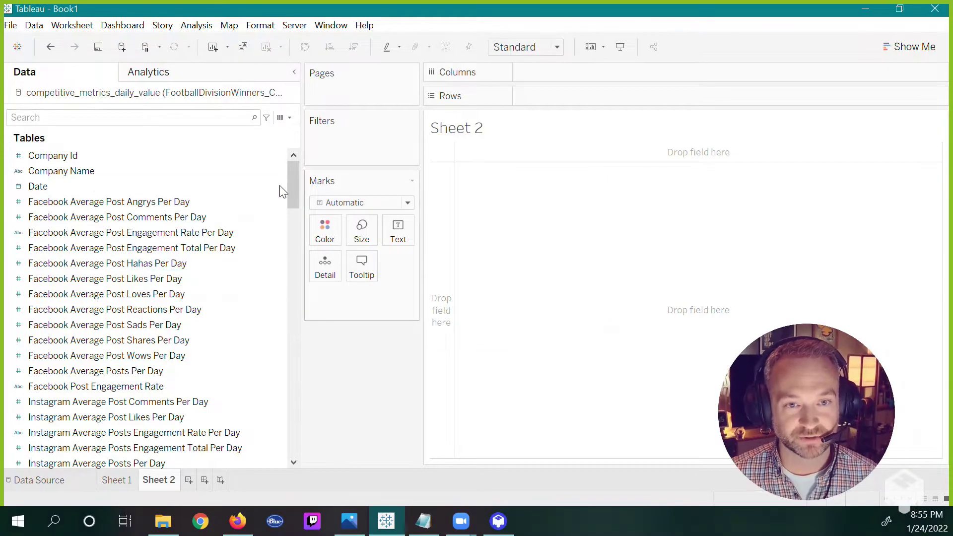
scroll(293, 180, down, 2)
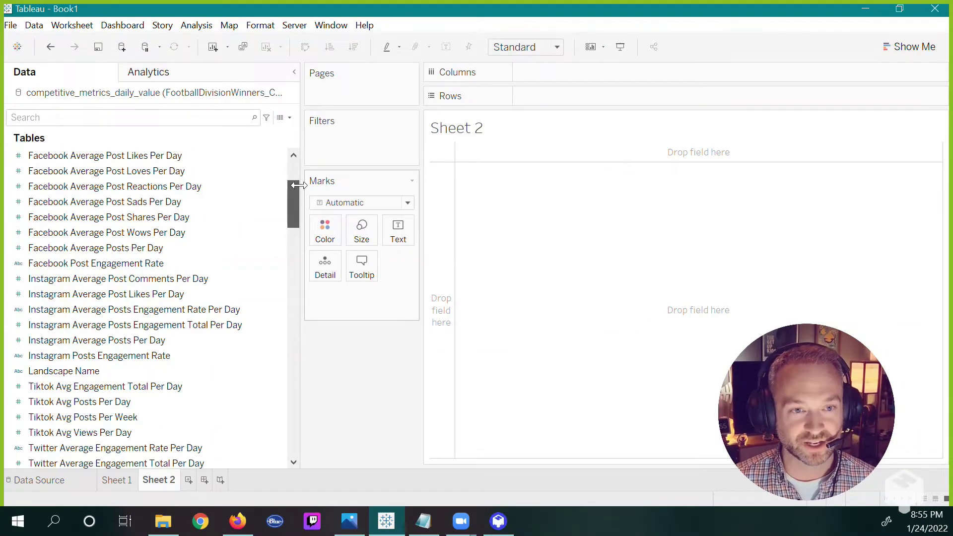
scroll(294, 184, up, 1)
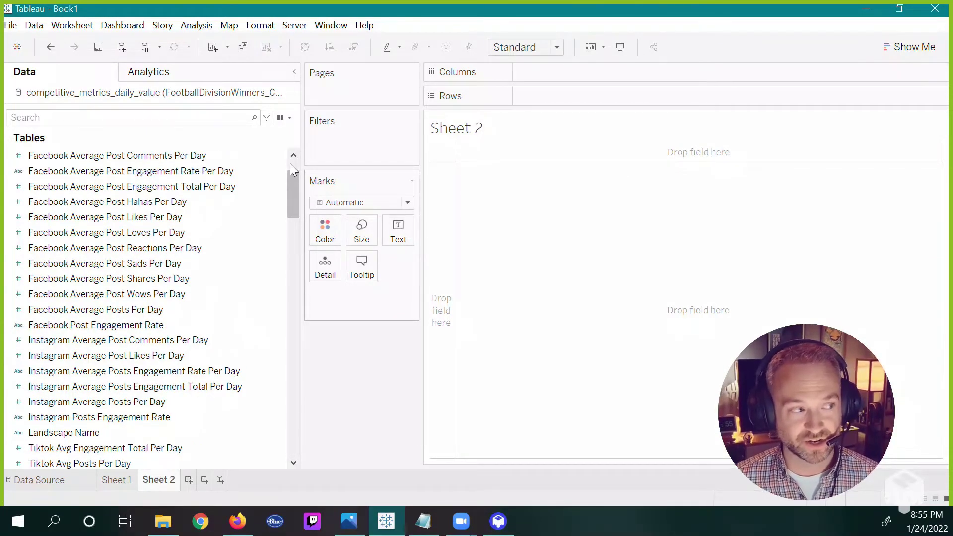
click(286, 162)
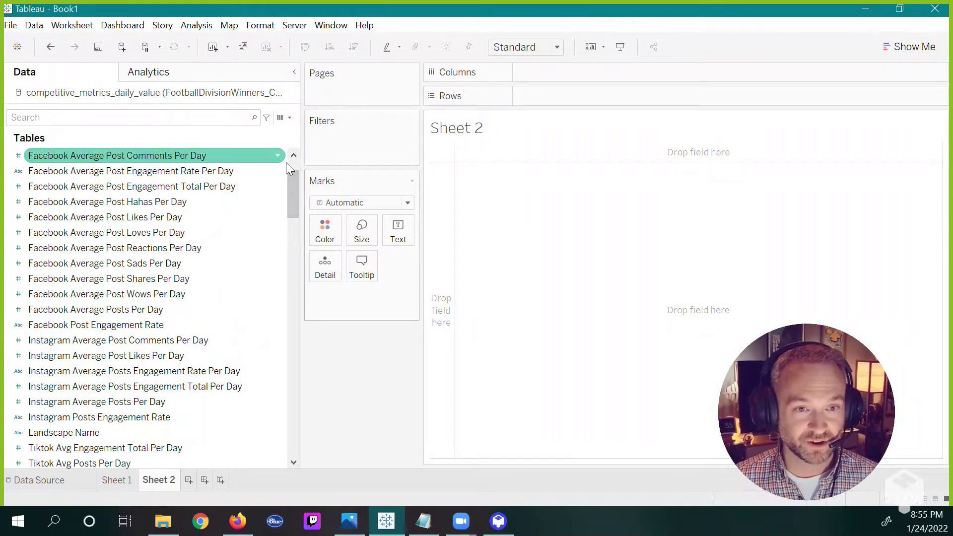
scroll(294, 179, up, 1)
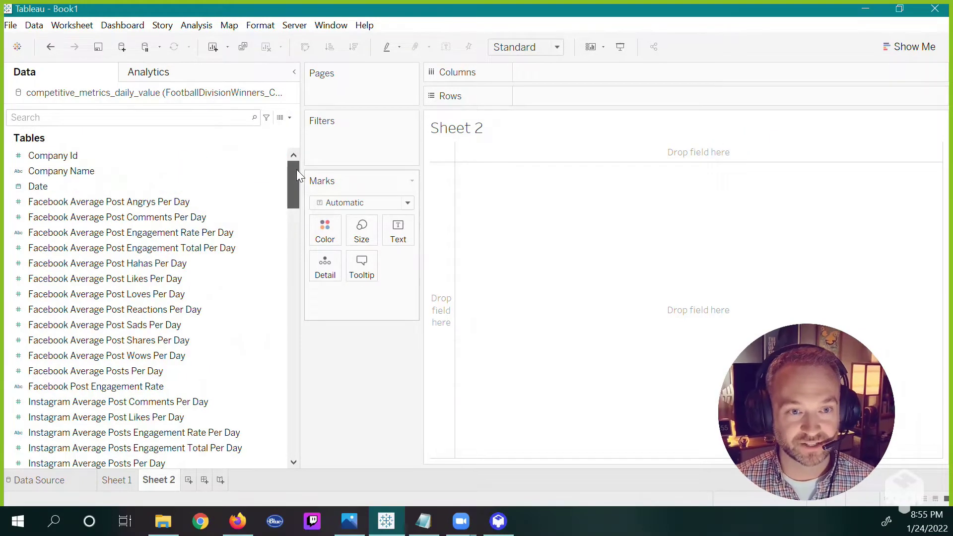
Step: Convert the Facebook Average Post Comments Per Day field to a measure and check its place among the measures
click(167, 218)
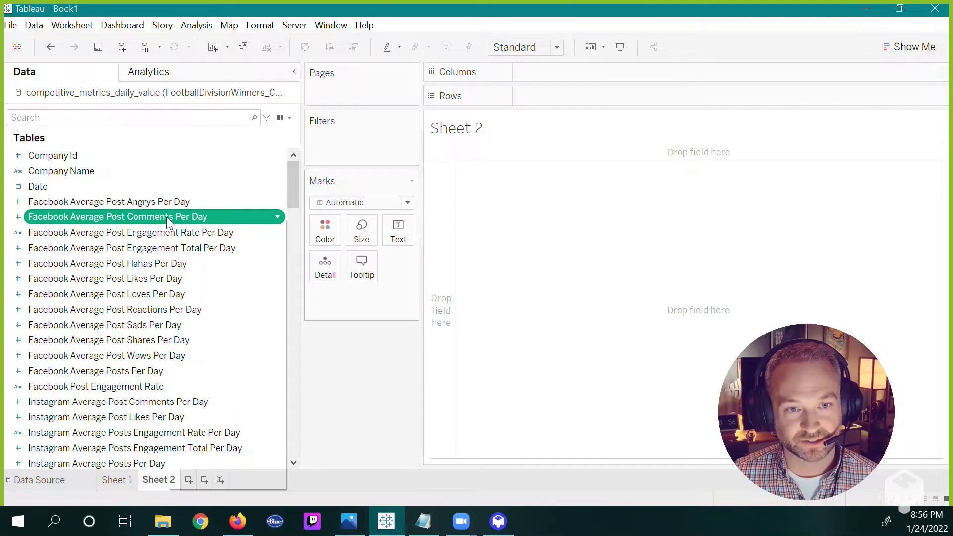
right_click(167, 218)
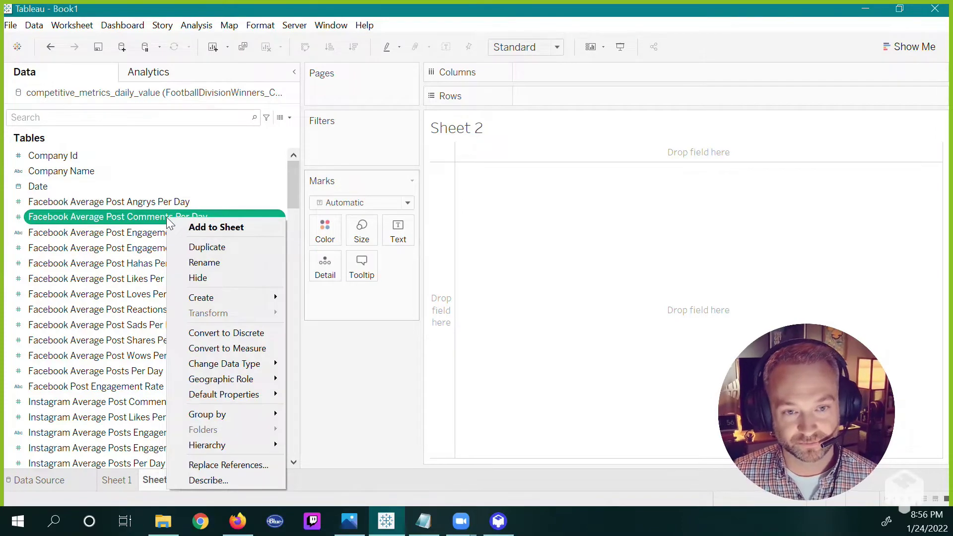
click(244, 354)
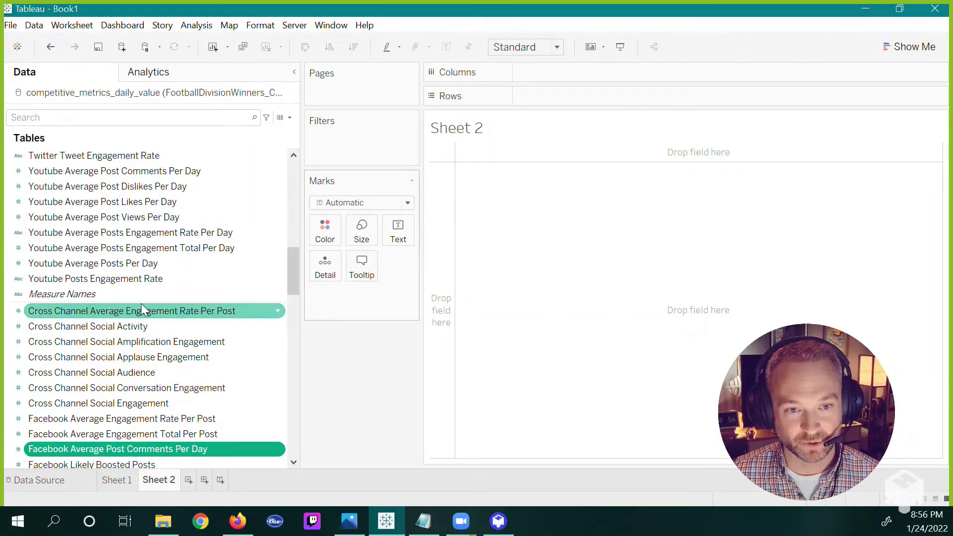
scroll(274, 306, down, 1)
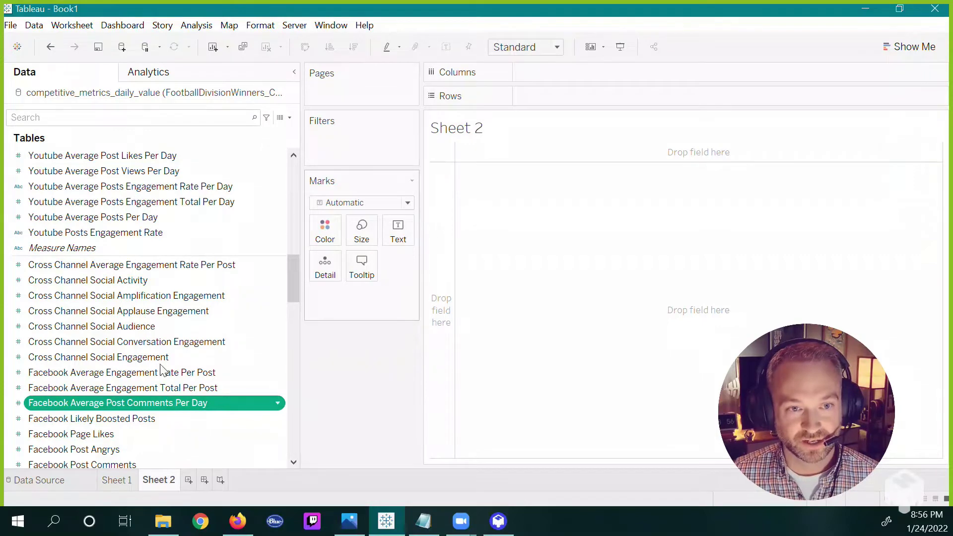
scroll(144, 323, up, 2)
scroll(142, 325, up, 2)
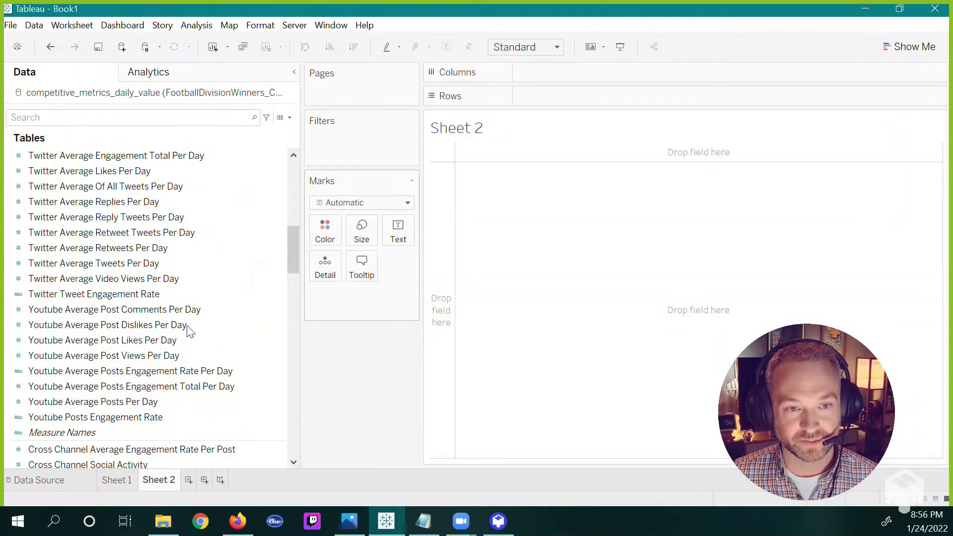
click(179, 309)
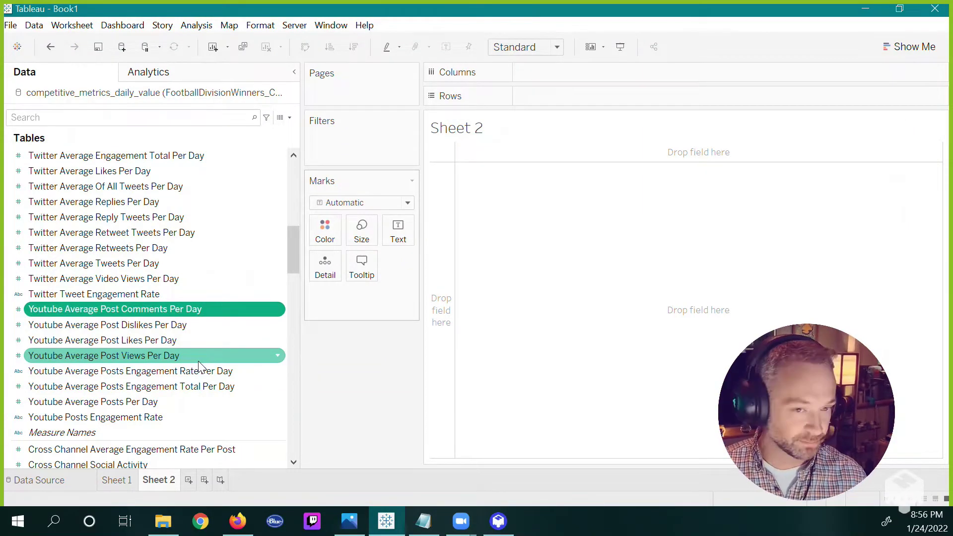
click(196, 356)
shift+click(177, 309)
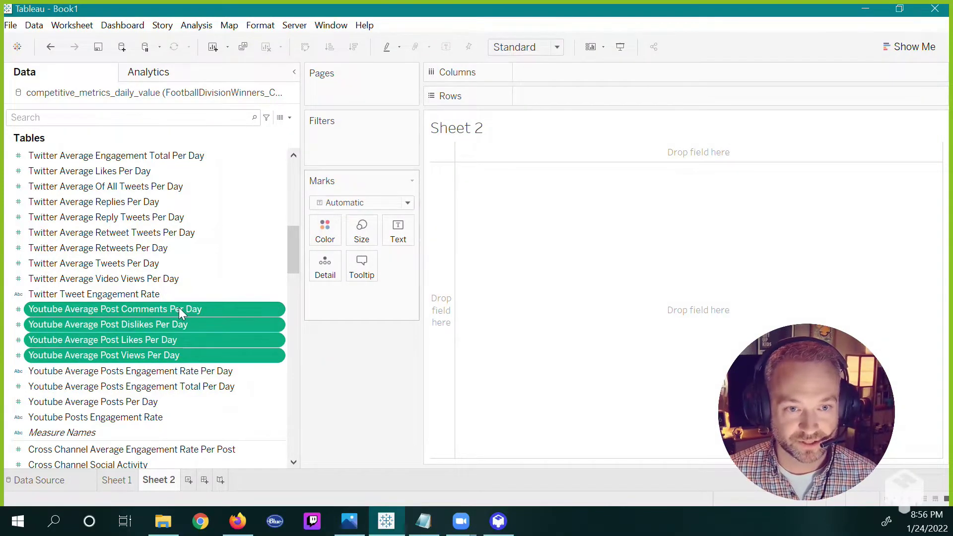
click(139, 294)
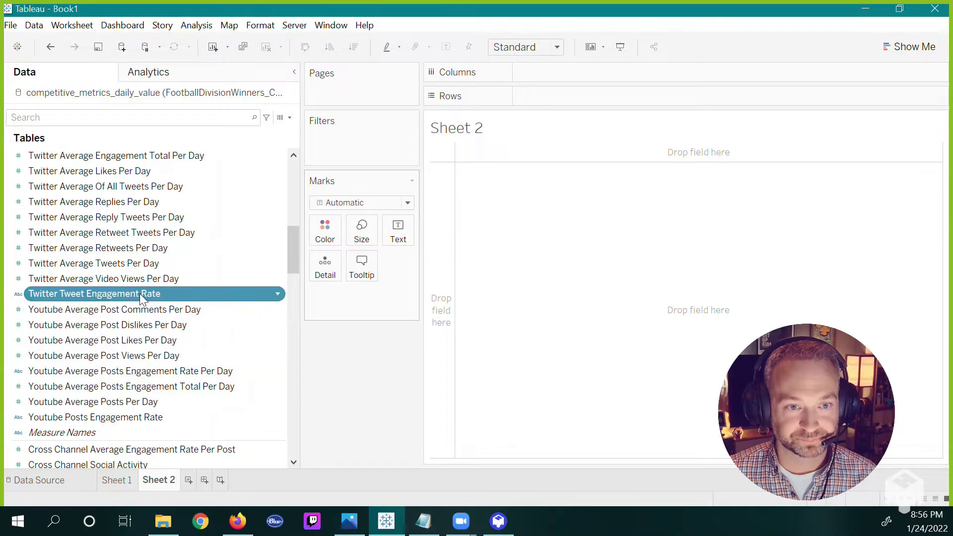
click(153, 310)
right_click(157, 317)
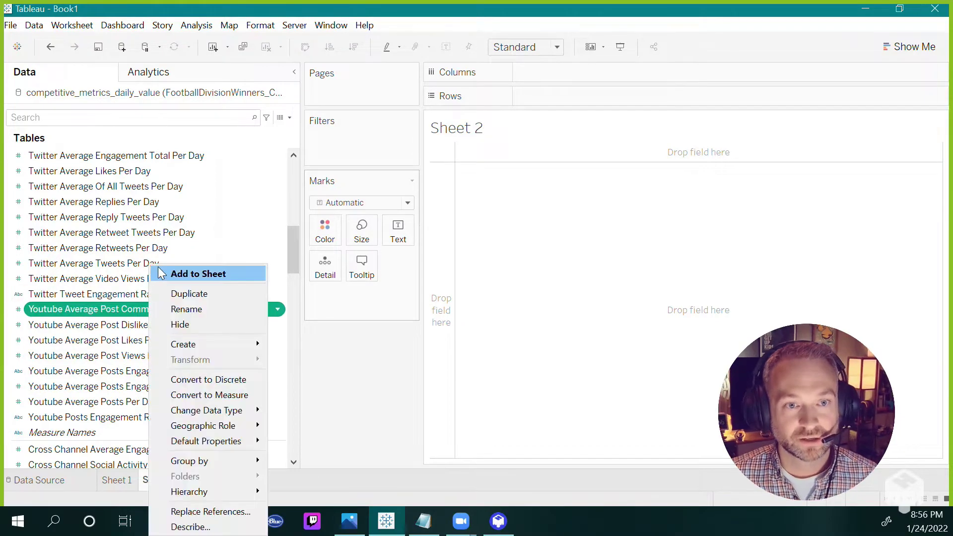
click(143, 208)
scroll(154, 218, up, 5)
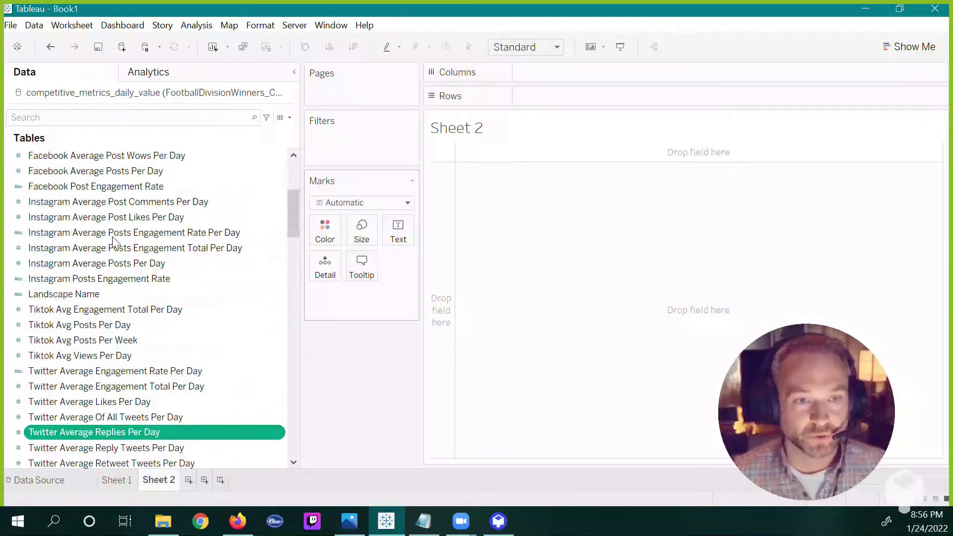
scroll(96, 351, up, 2)
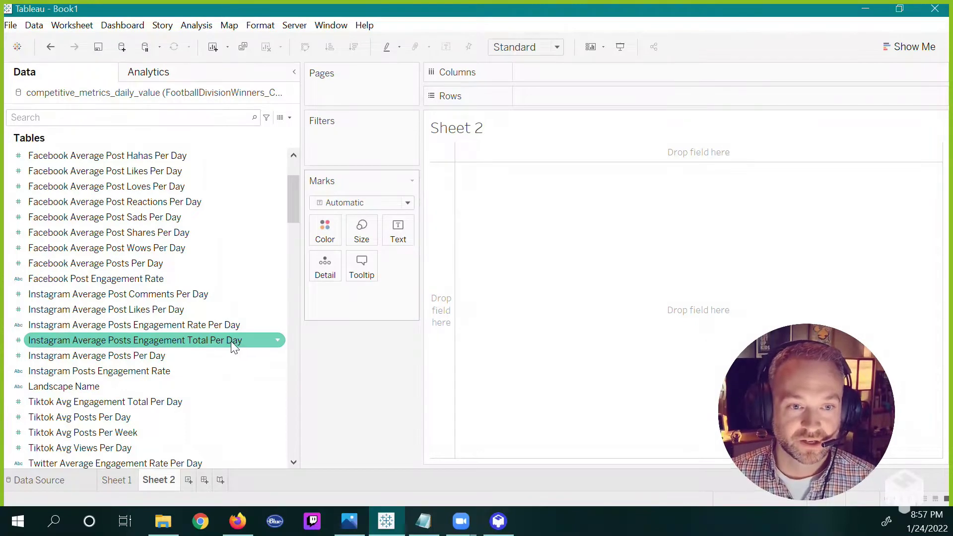
scroll(231, 341, up, 1)
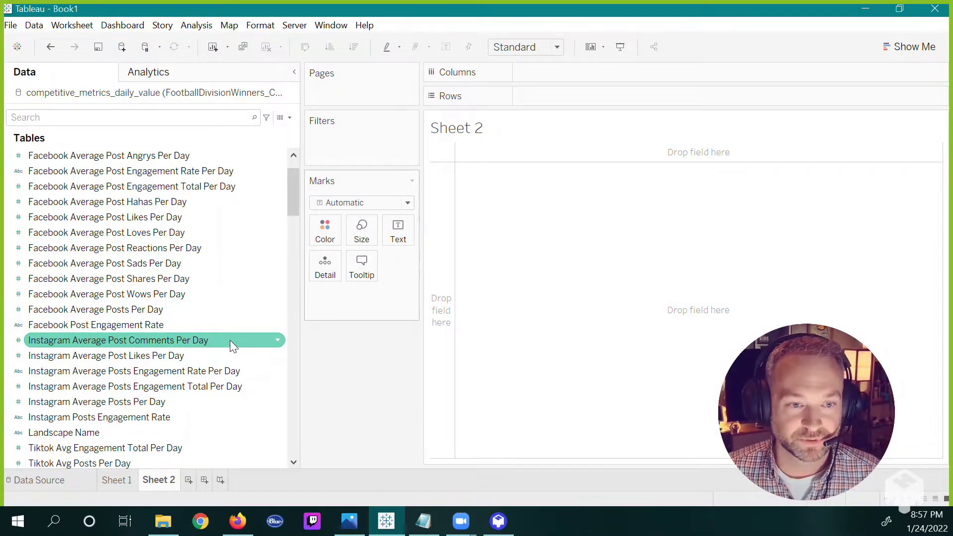
scroll(209, 384, down, 1)
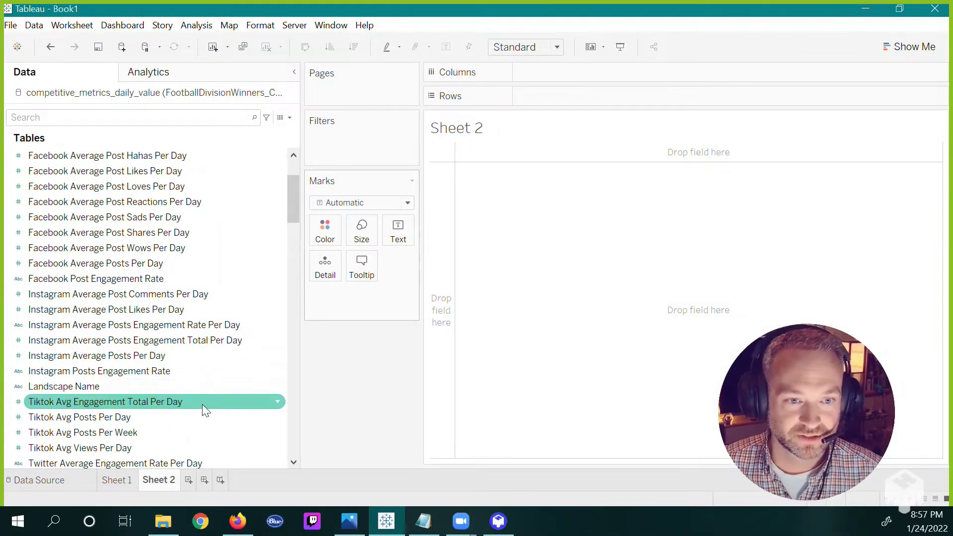
Step: Place Tiktok Avg Posts Per Day and Tiktok Avg Engagement Total Per Day on Rows
drag(193, 415, 580, 99)
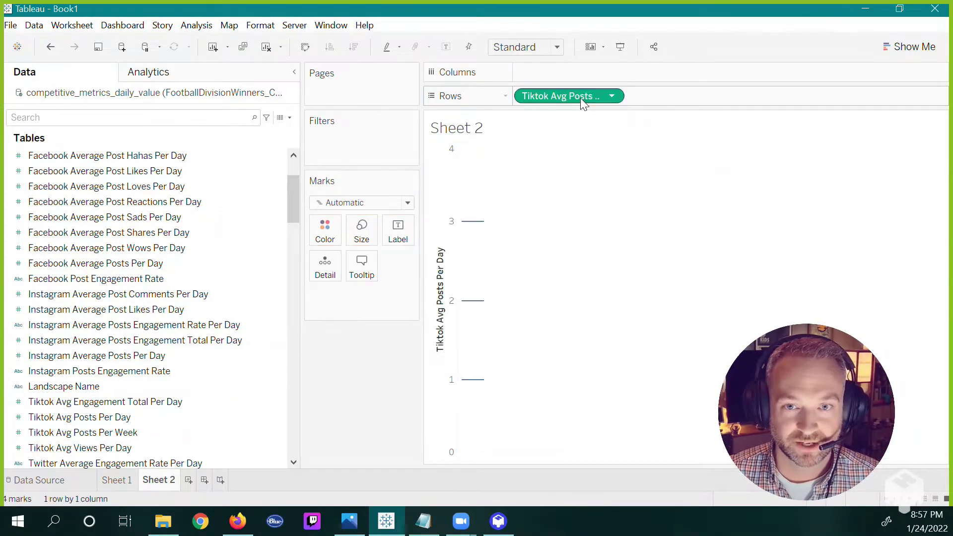
scroll(172, 442, down, 1)
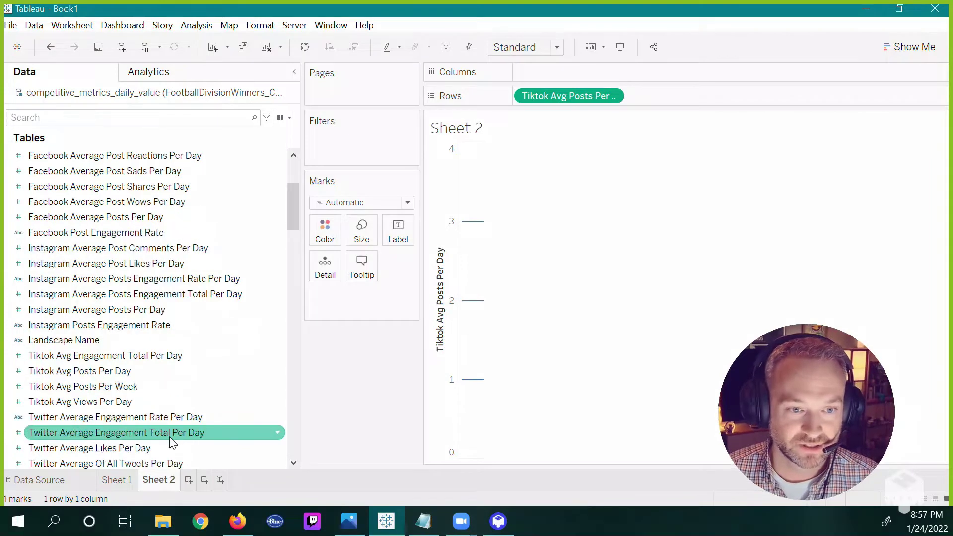
scroll(170, 421, down, 1)
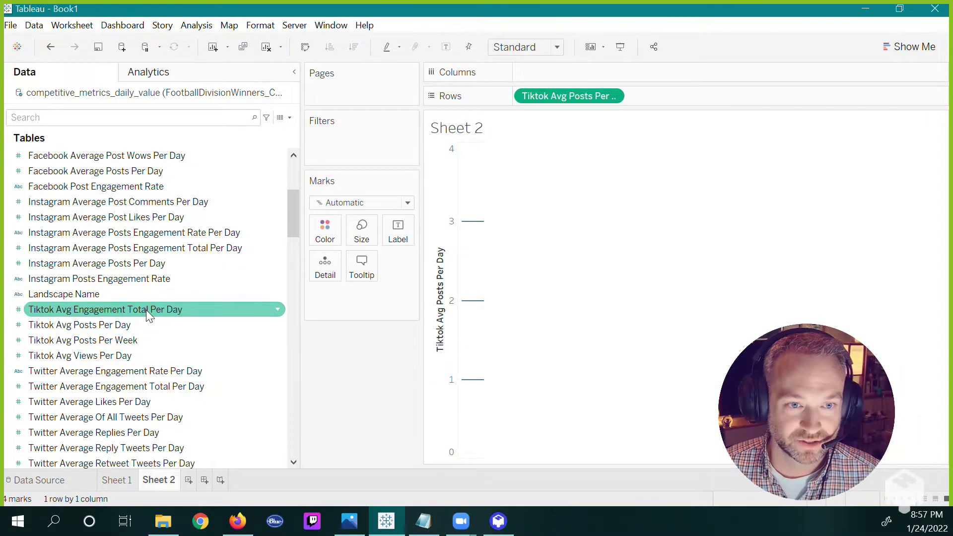
drag(148, 317, 688, 99)
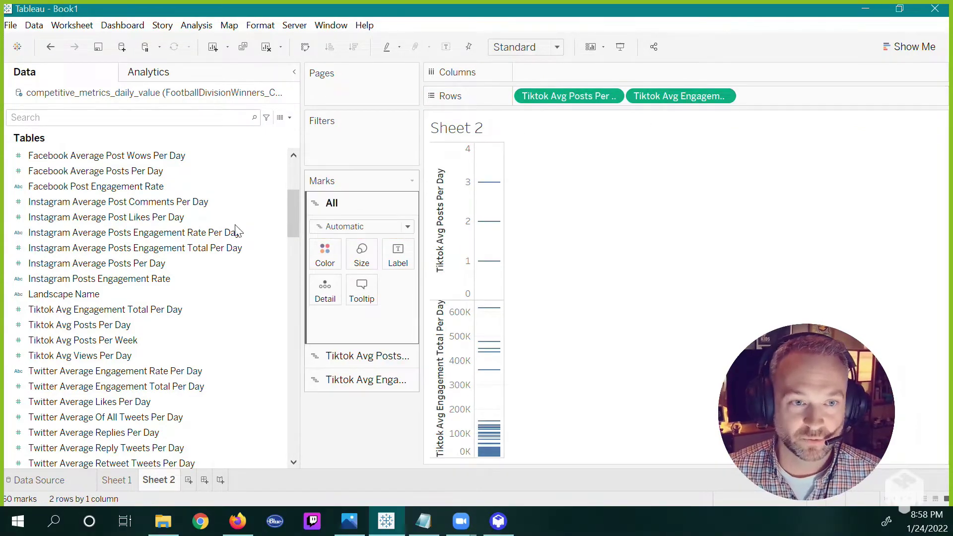
Step: Place the Date field on Columns and change it from yearly grouping to Exact Date
scroll(193, 232, up, 4)
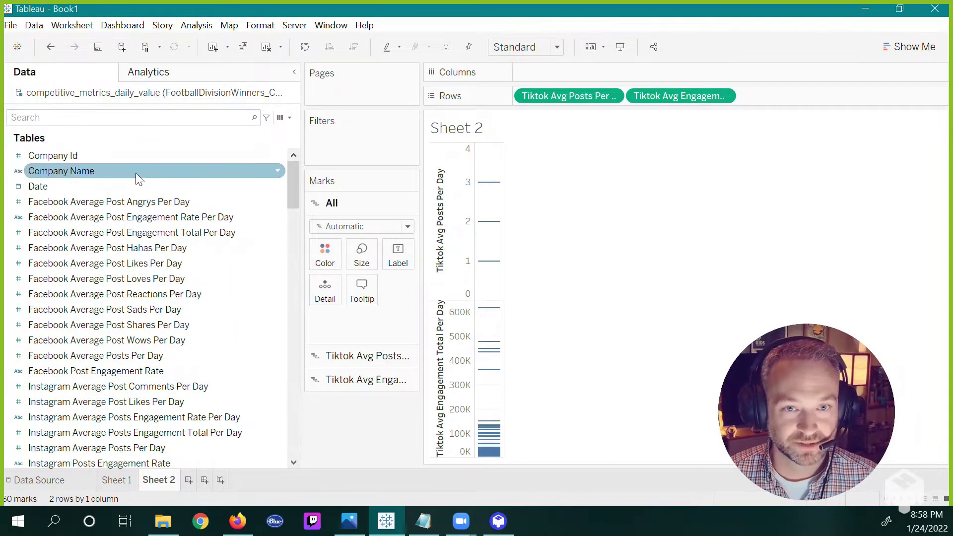
drag(134, 186, 564, 79)
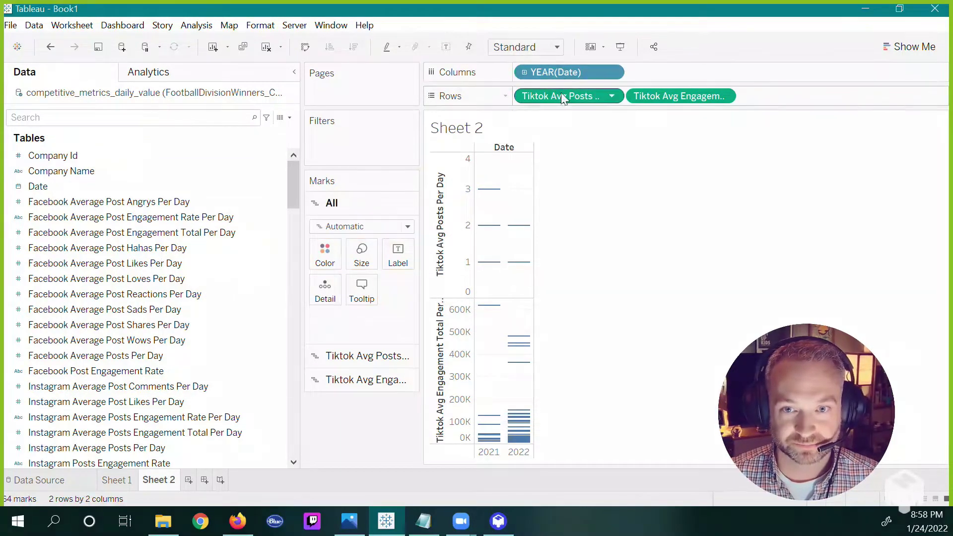
click(571, 96)
drag(573, 96, 493, 89)
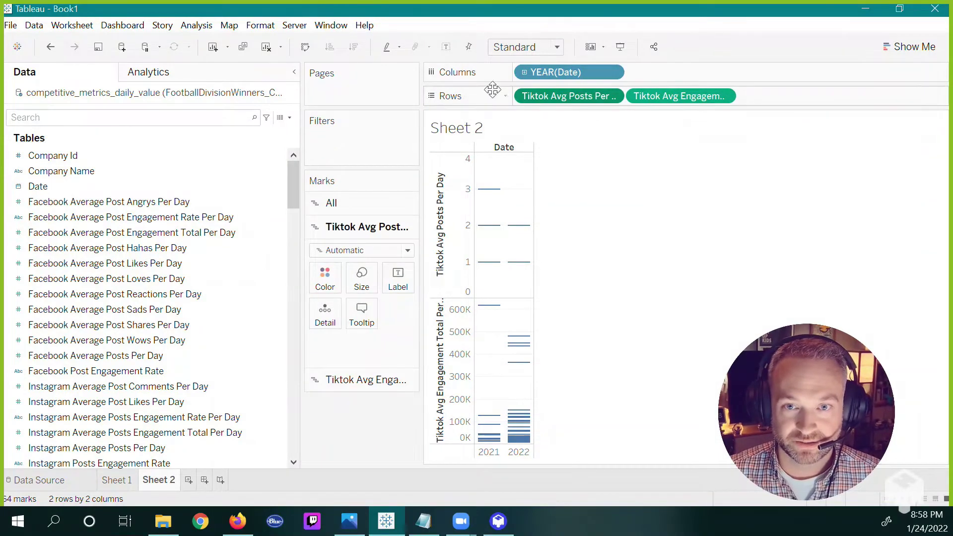
right_click(568, 72)
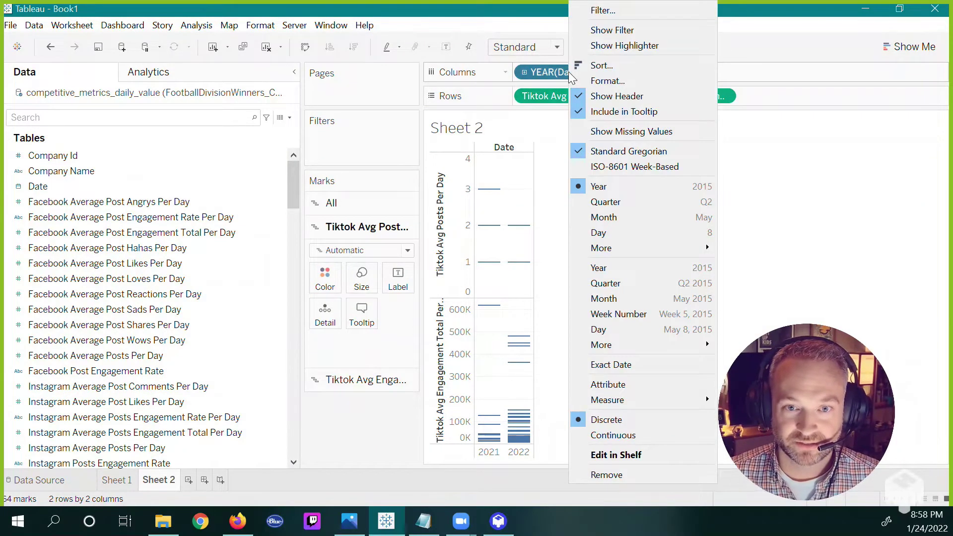
click(651, 360)
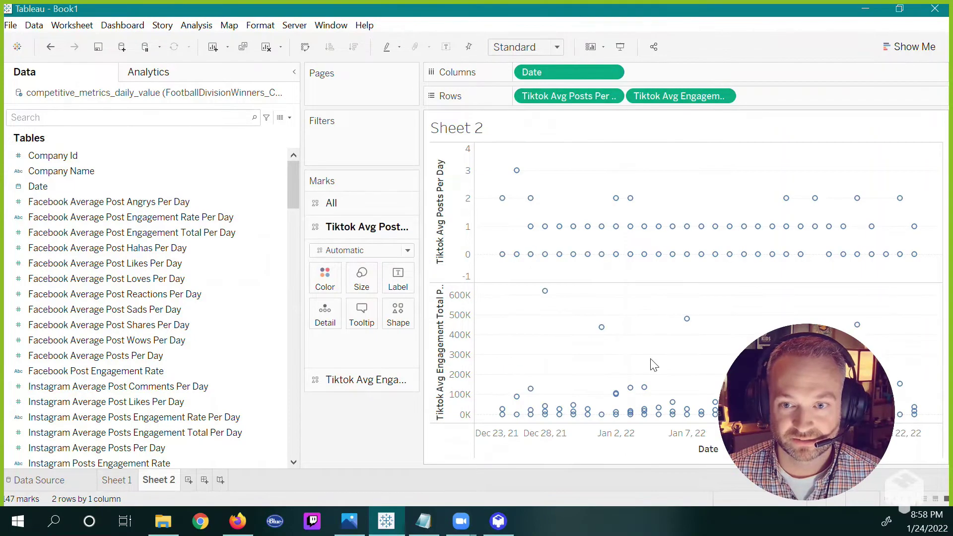
Step: Set the mark type of Tiktok Avg Posts Per Day alone to Bar
mouse_move(517, 179)
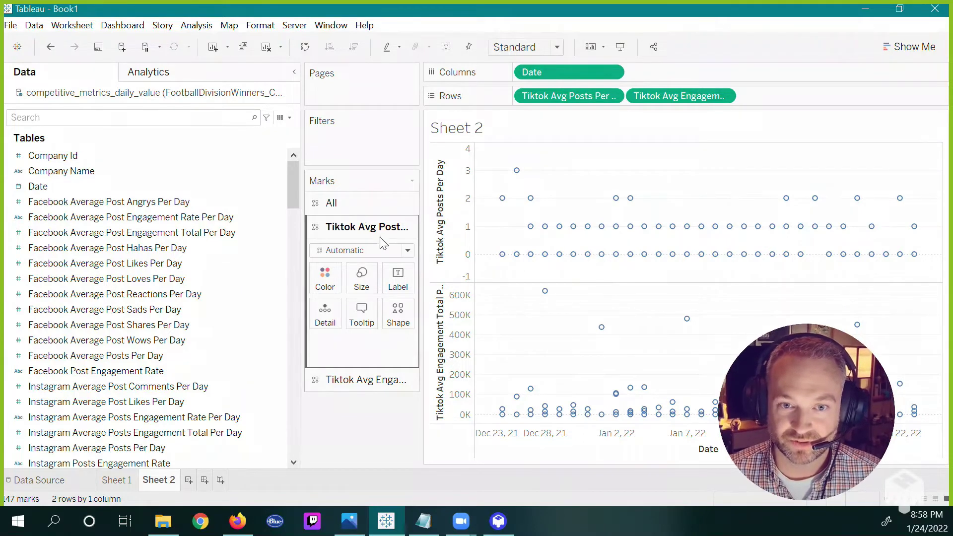
click(387, 251)
click(385, 278)
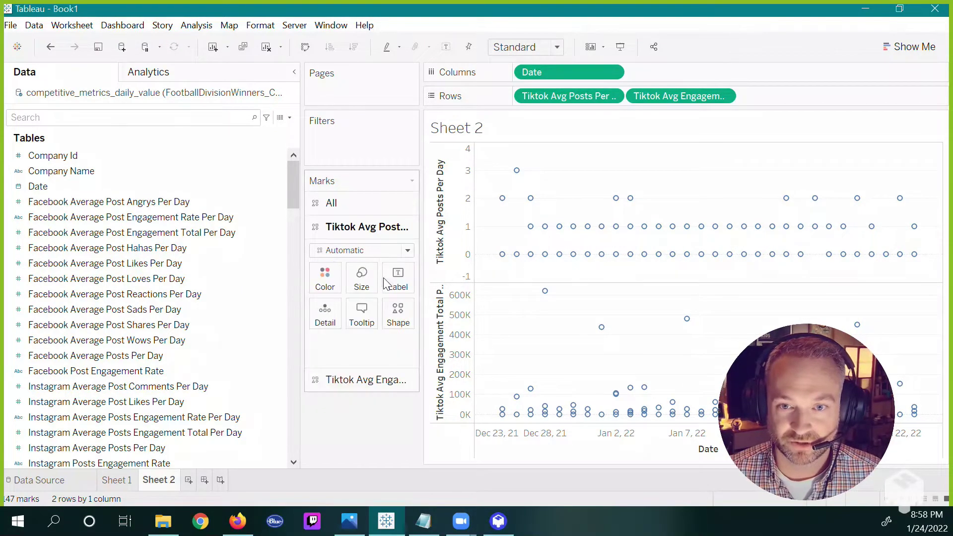
Step: Try the Bar mark type and the Area mark type on all the marks of both charts
click(359, 211)
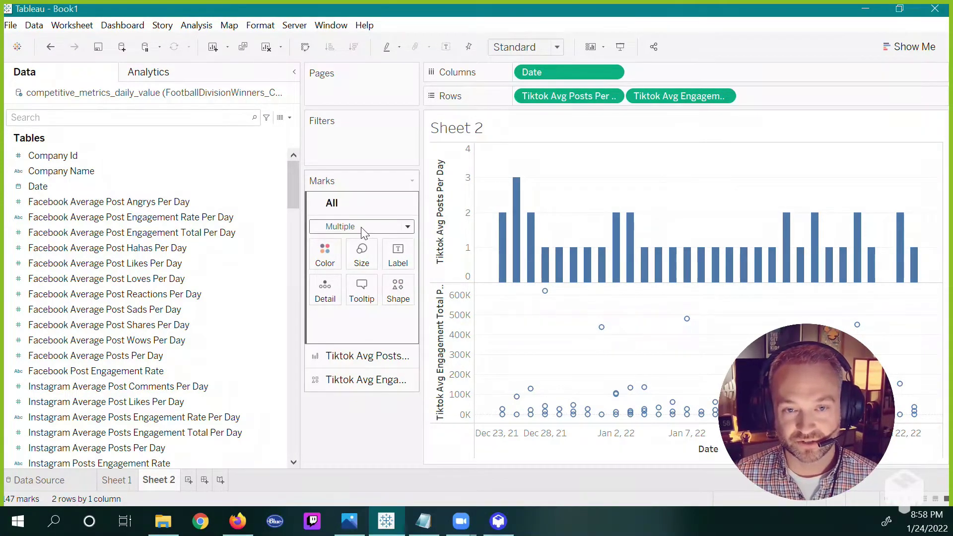
click(364, 227)
key(Escape)
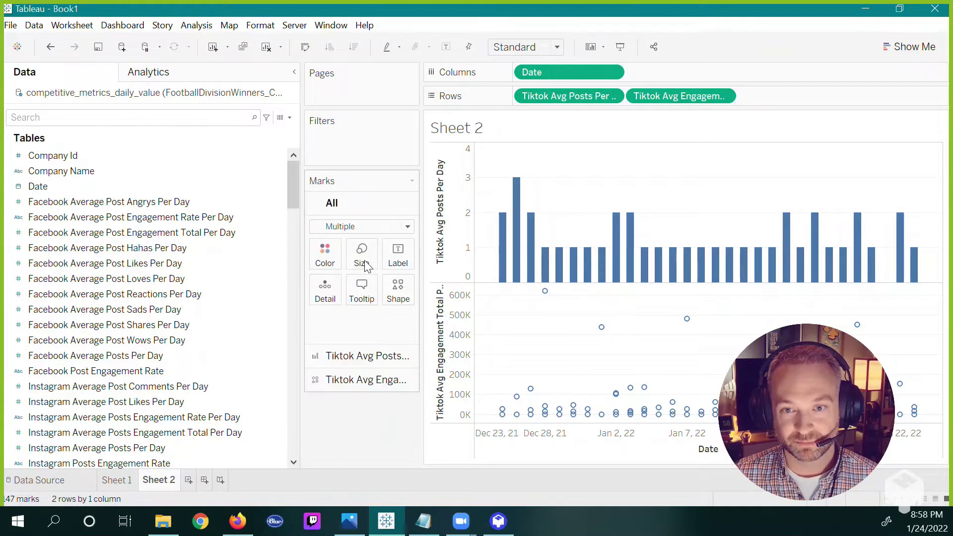
click(357, 229)
key(Escape)
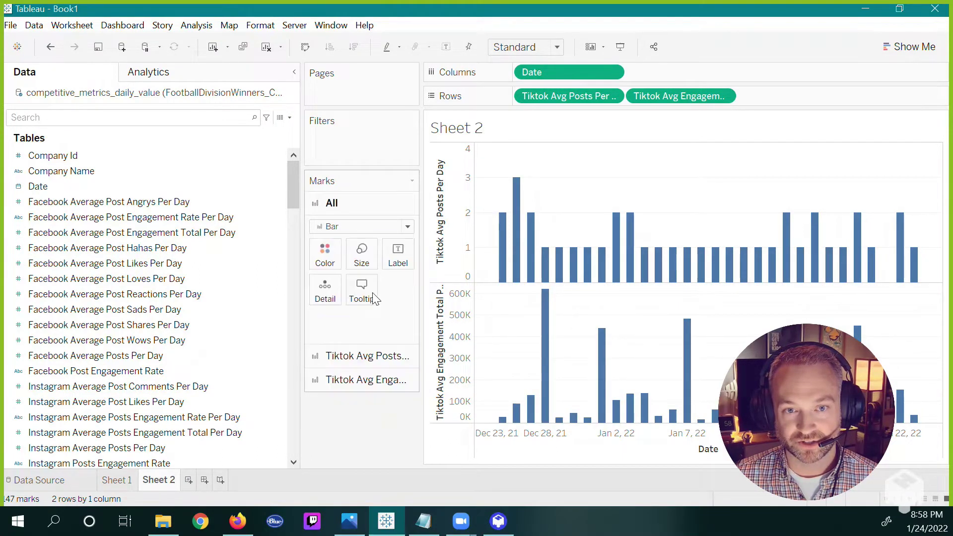
click(353, 225)
click(365, 217)
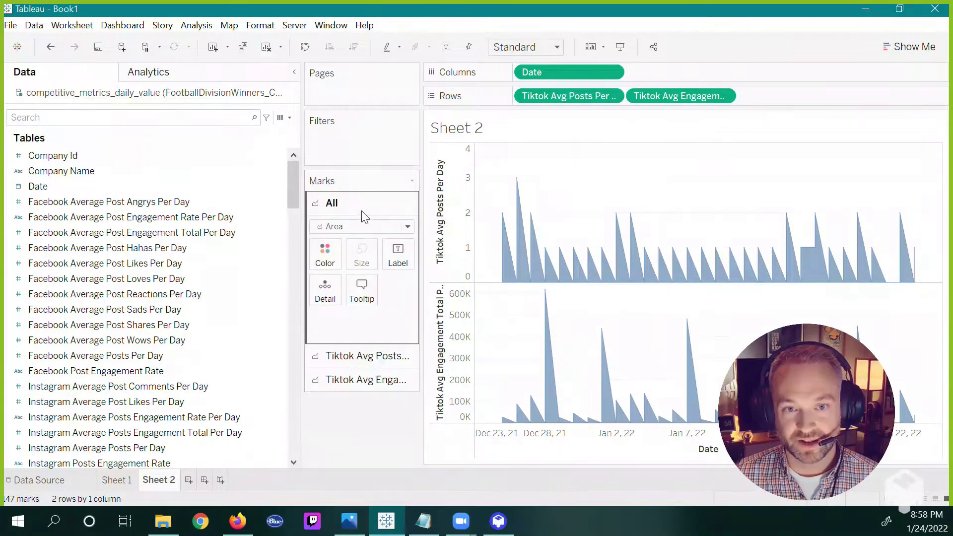
Step: Change only the Tiktok Avg Posts Per Day marks from Area back to Bar
click(390, 355)
mouse_move(428, 301)
mouse_down()
mouse_move(484, 302)
mouse_move(422, 303)
mouse_up()
click(351, 250)
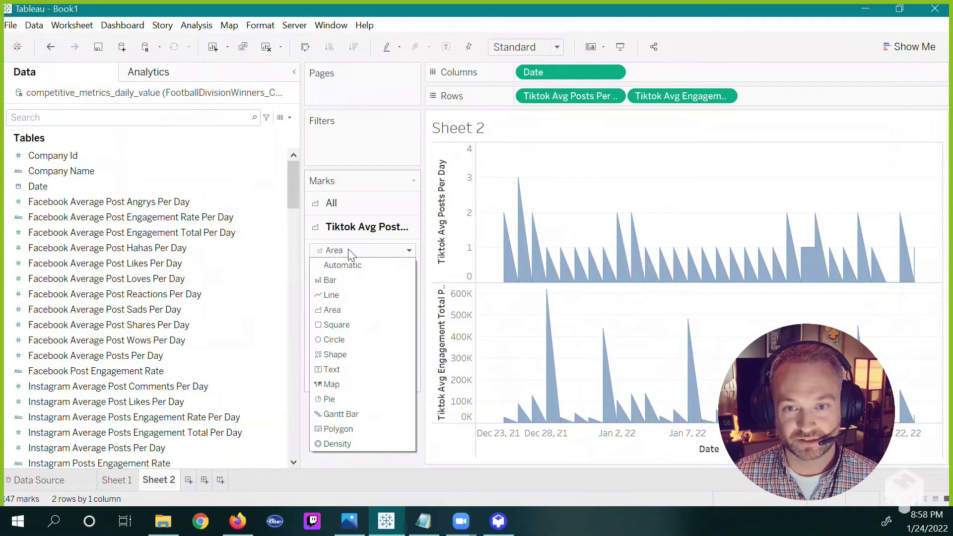
click(348, 290)
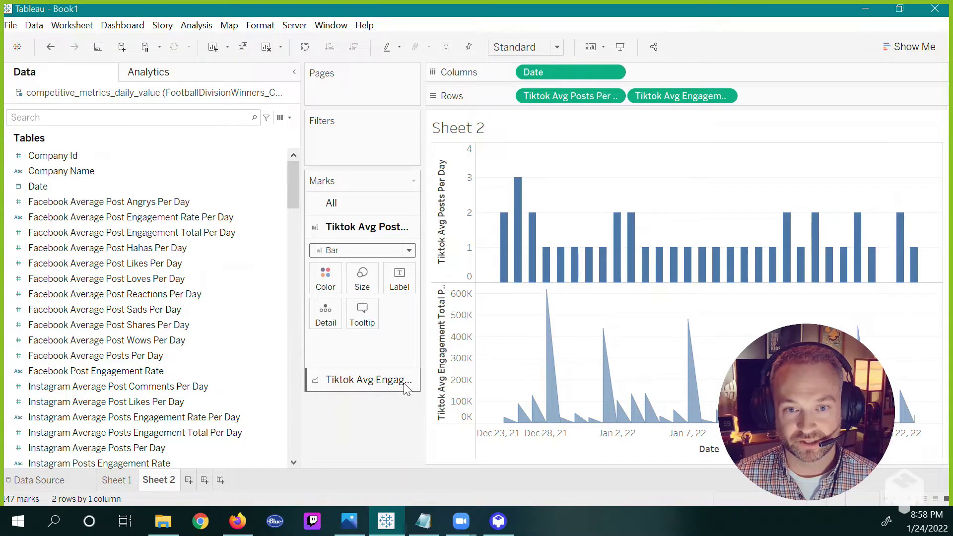
Step: Try the Circle mark type on Tiktok Avg Posts Per Day and return it to Bar
click(356, 253)
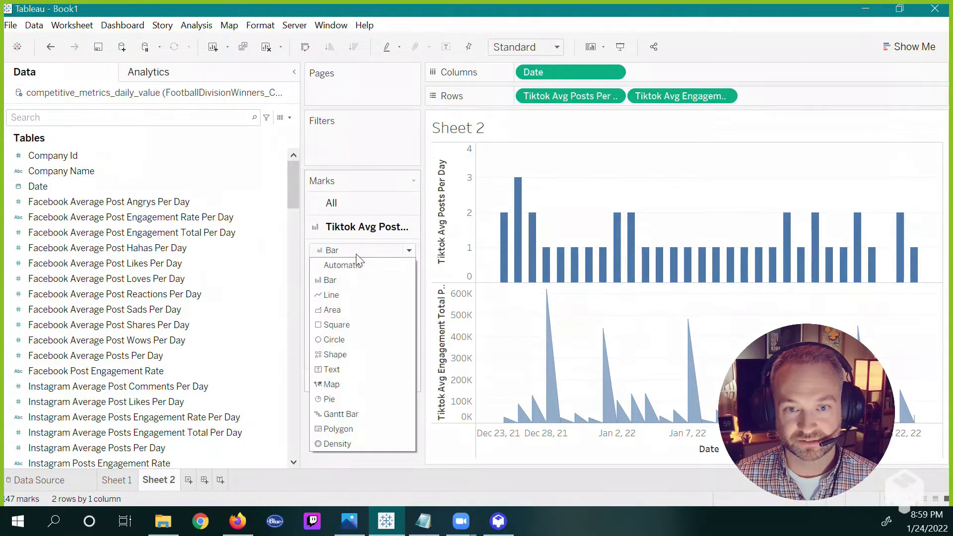
click(365, 341)
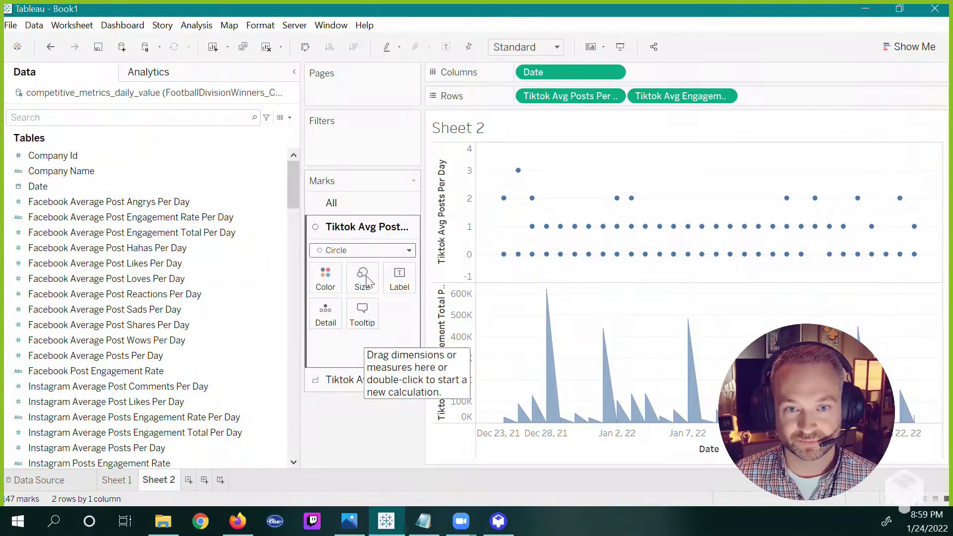
click(353, 256)
click(353, 277)
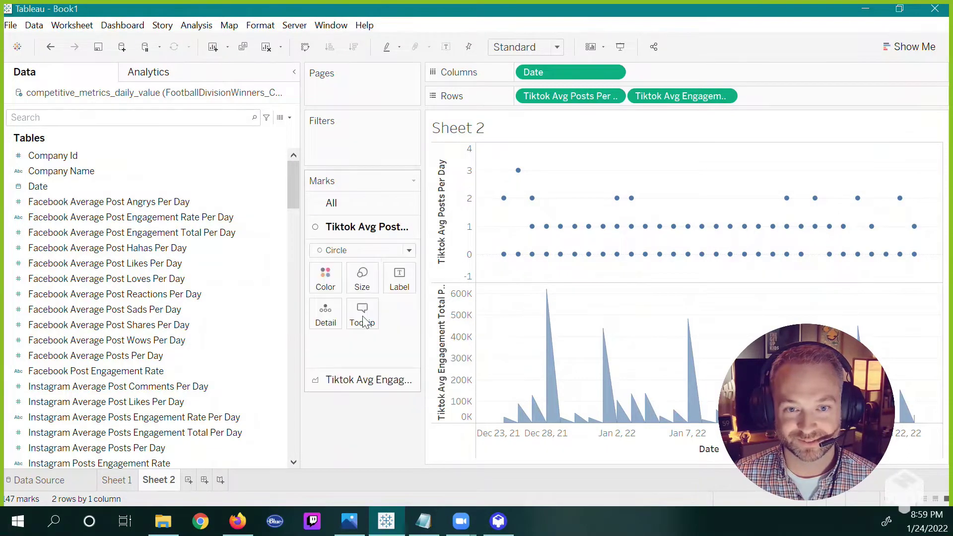
Step: Change the Tiktok Avg Engagement Total Per Day marks to filled star shapes and enlarge them
click(366, 379)
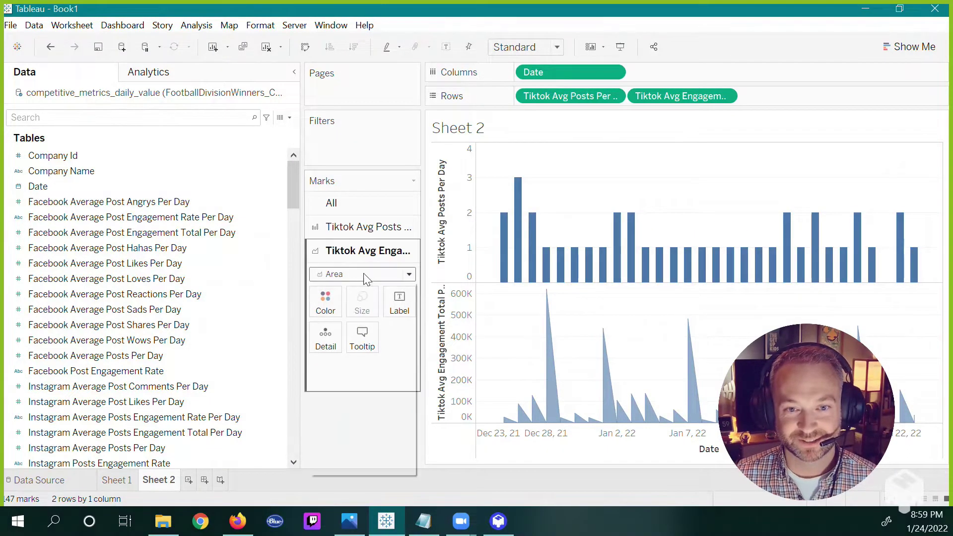
click(367, 275)
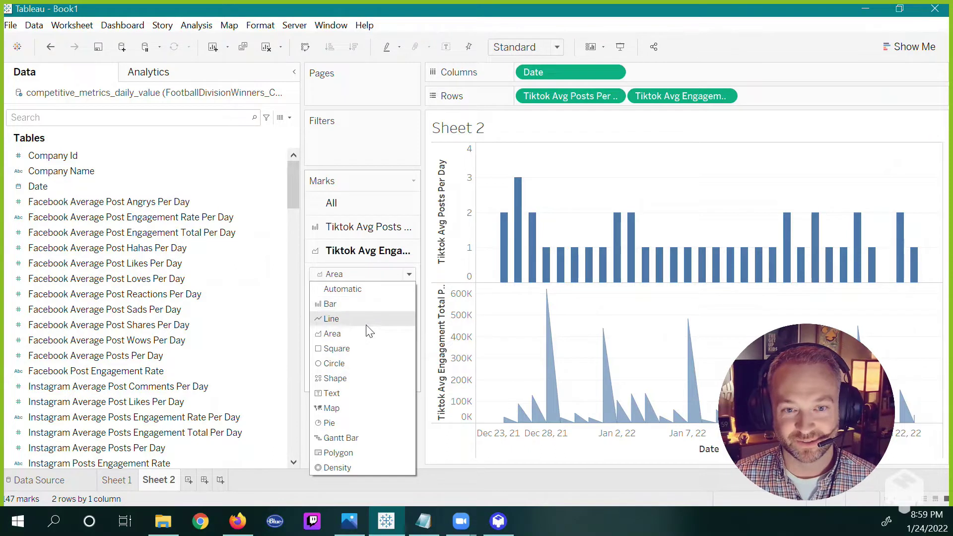
click(373, 379)
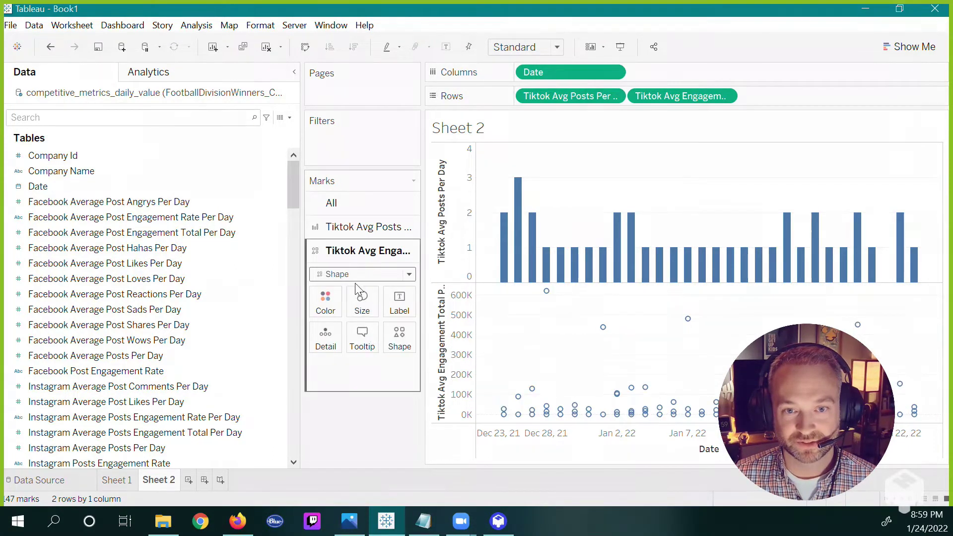
click(400, 337)
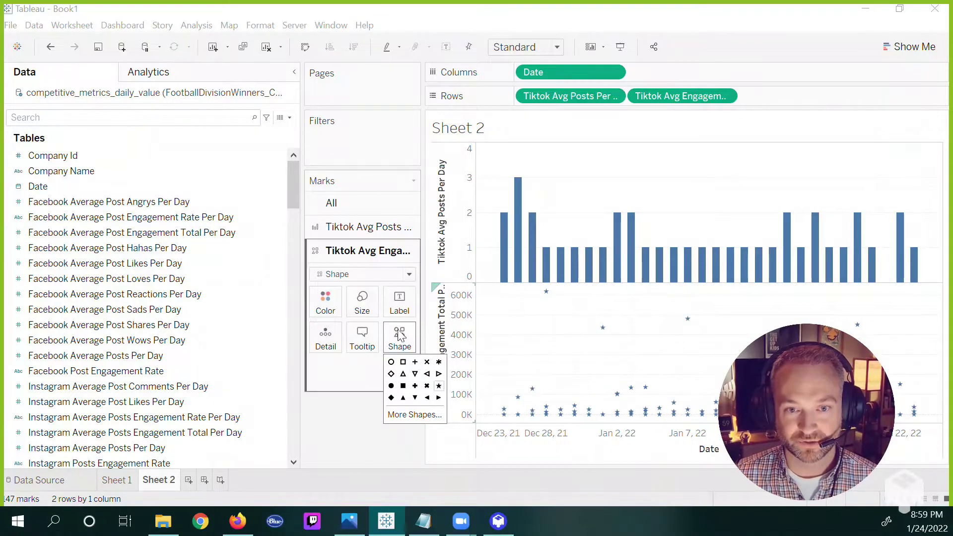
click(438, 387)
click(362, 313)
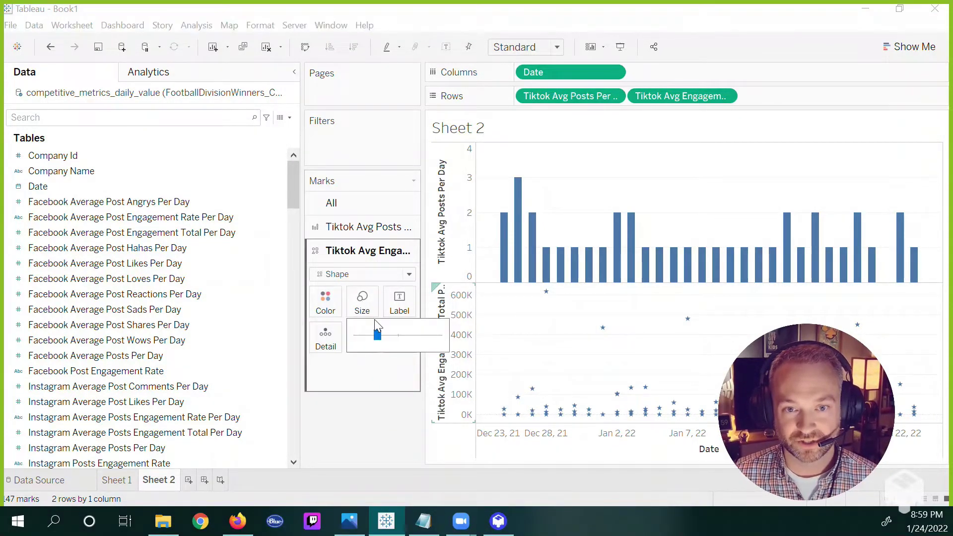
drag(399, 336, 418, 338)
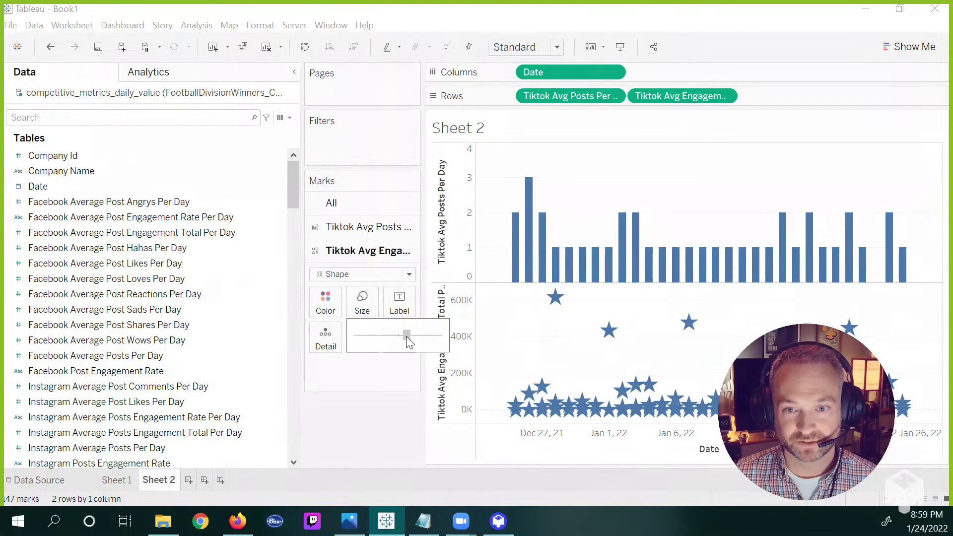
Step: Set the opacity of the star marks to 52% and color them orange
click(332, 303)
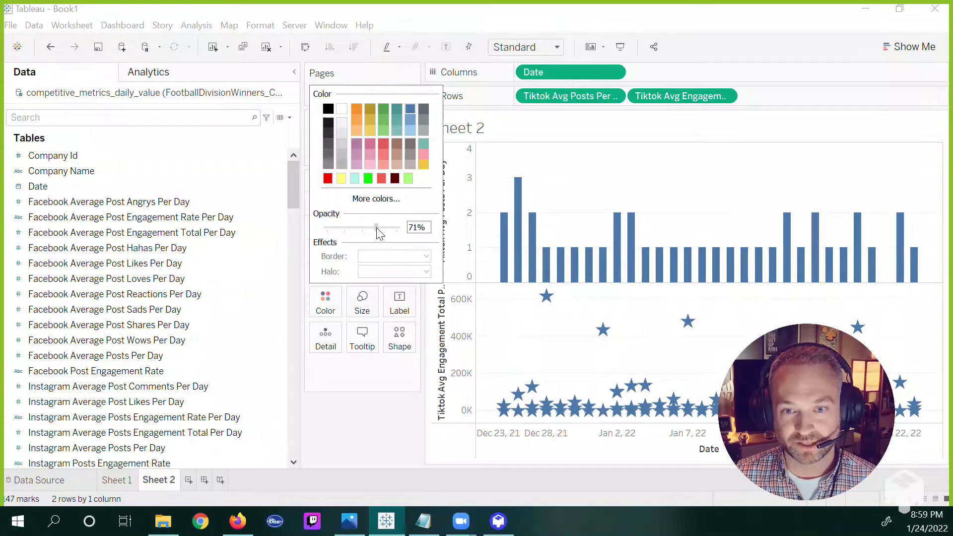
drag(371, 229, 370, 228)
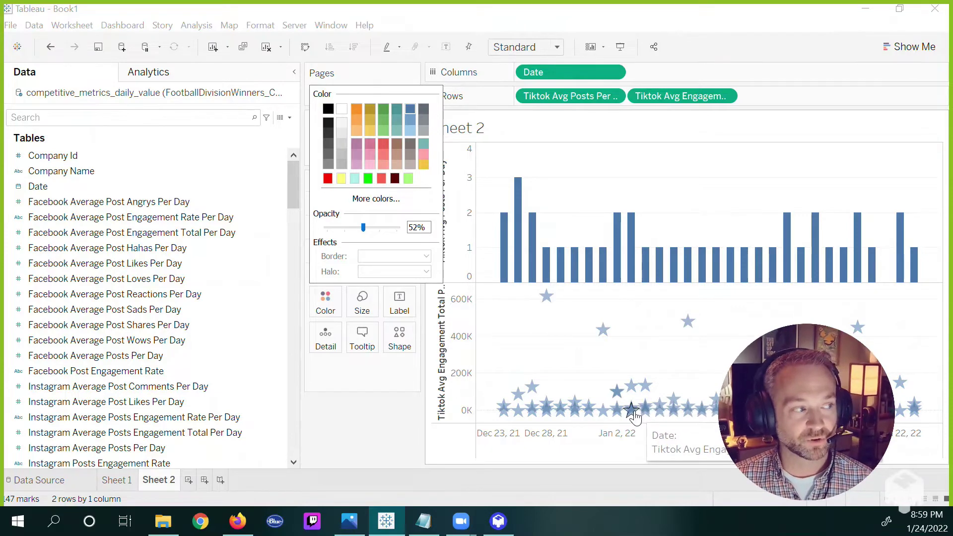
click(392, 407)
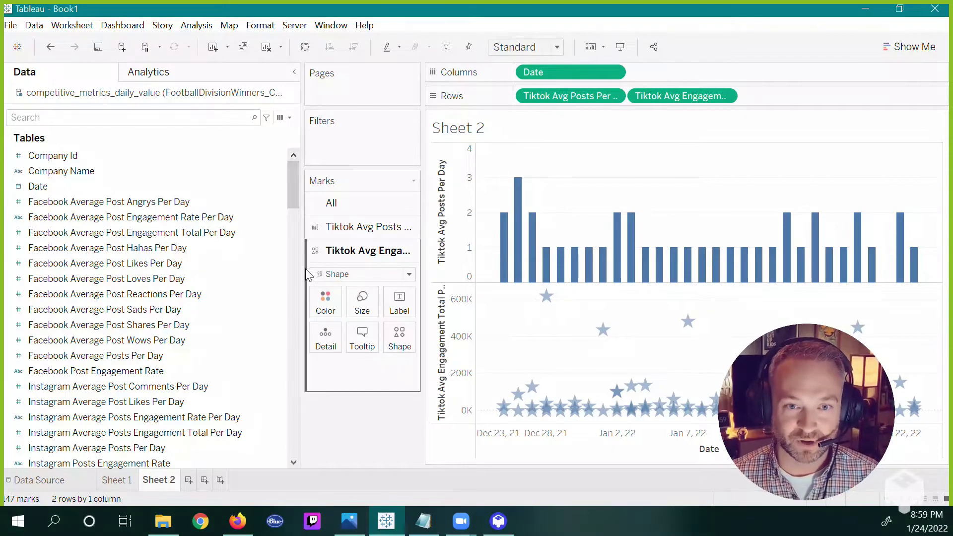
click(336, 309)
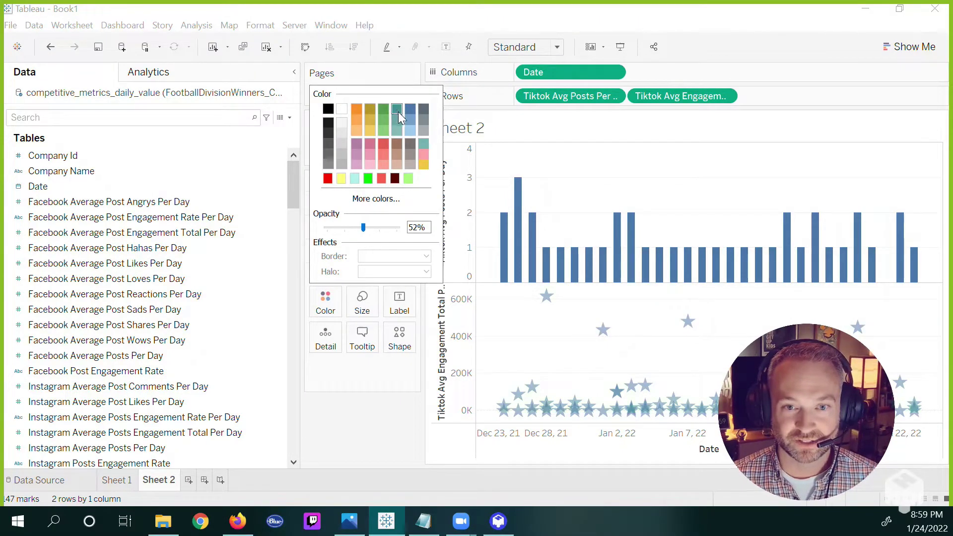
click(359, 109)
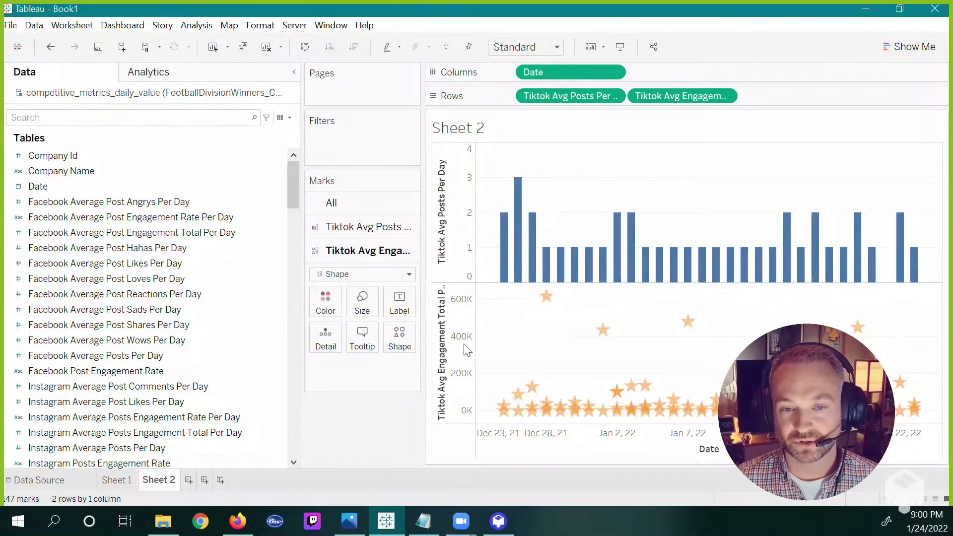
Step: Combine the two charts into one by making the Tiktok Avg Engagement Total Per Day axis a dual axis
right_click(443, 350)
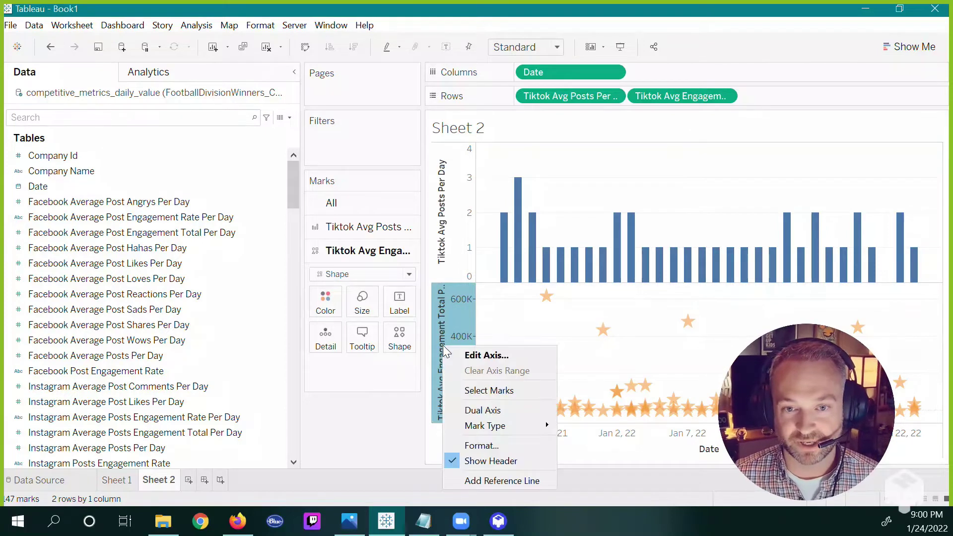
click(369, 438)
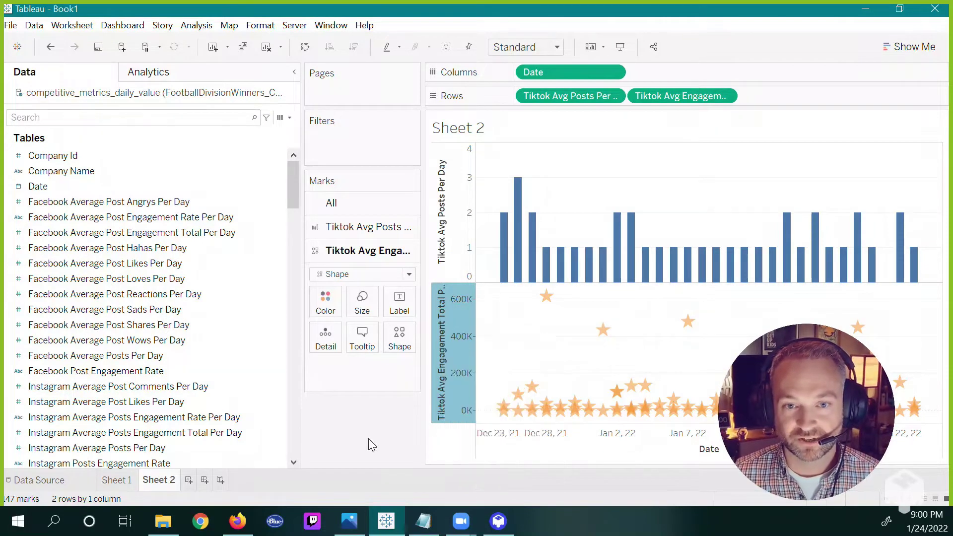
right_click(469, 361)
click(517, 422)
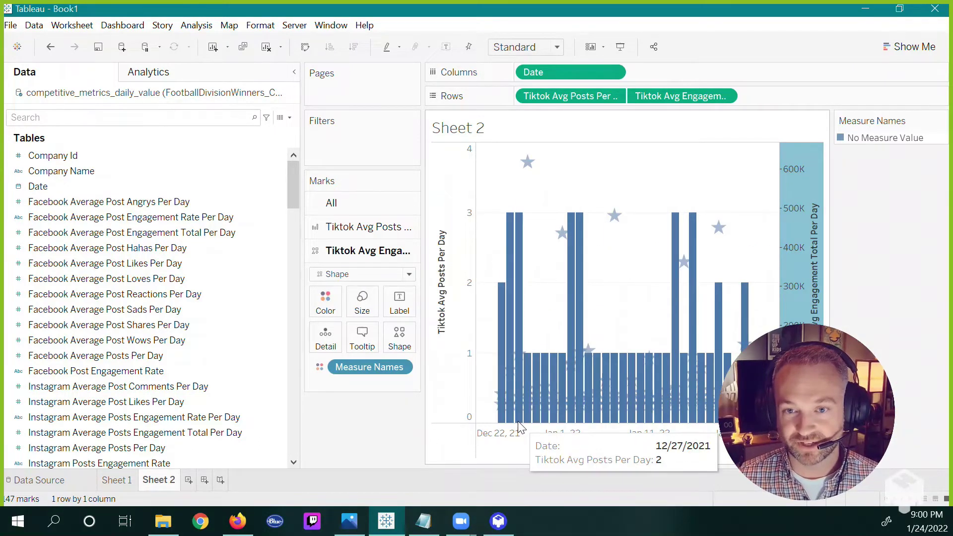
Step: Change the color assigned to the No Measure Value item of Measure Names to orange
click(326, 302)
click(353, 351)
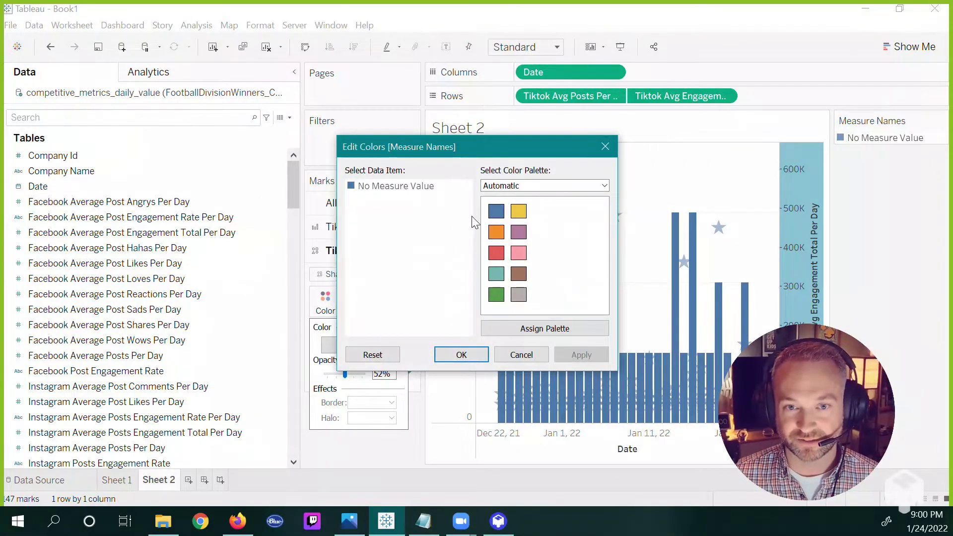
click(497, 232)
click(461, 355)
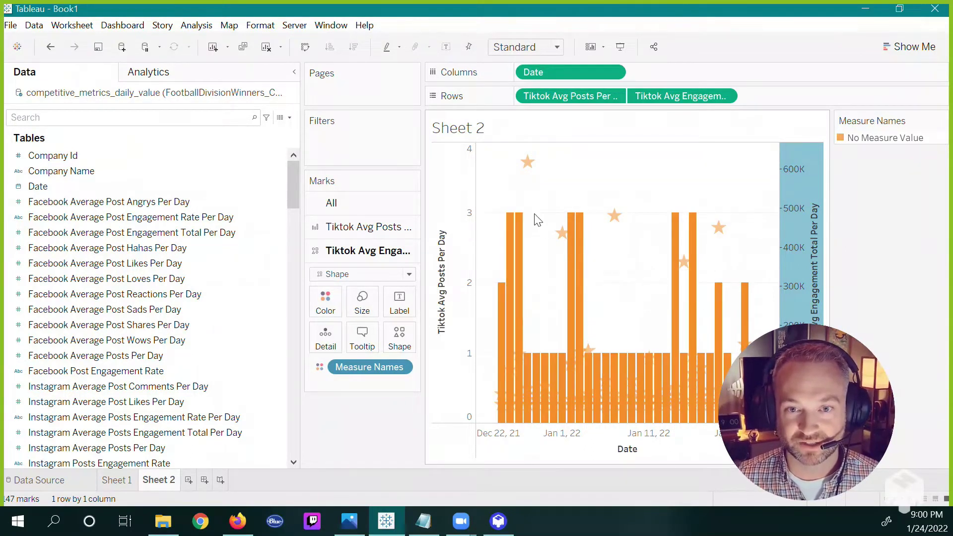
Step: Split the chart into one row per Company Name and hide the headers of the Tiktok measure axes
mouse_move(529, 372)
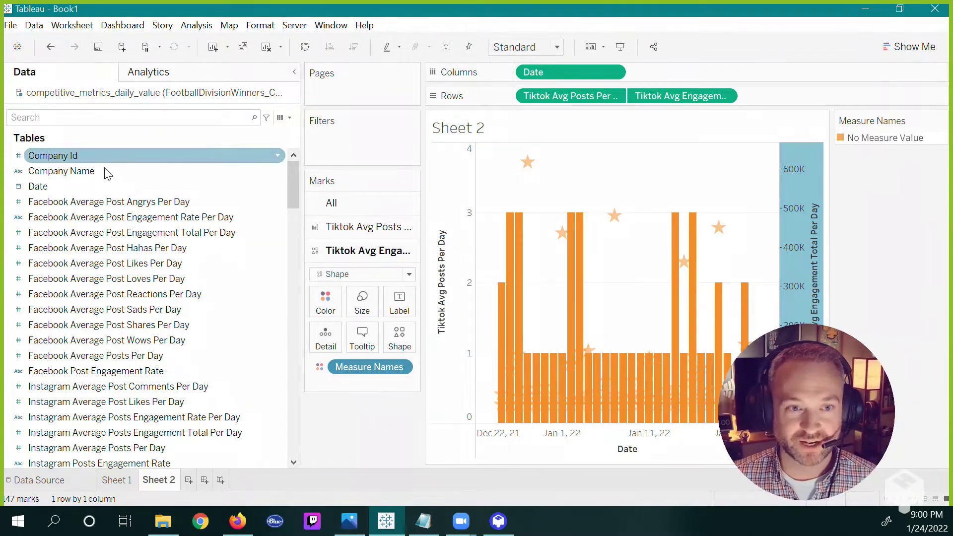
mouse_move(97, 174)
mouse_down()
mouse_move(263, 168)
mouse_move(457, 90)
mouse_move(521, 101)
mouse_up()
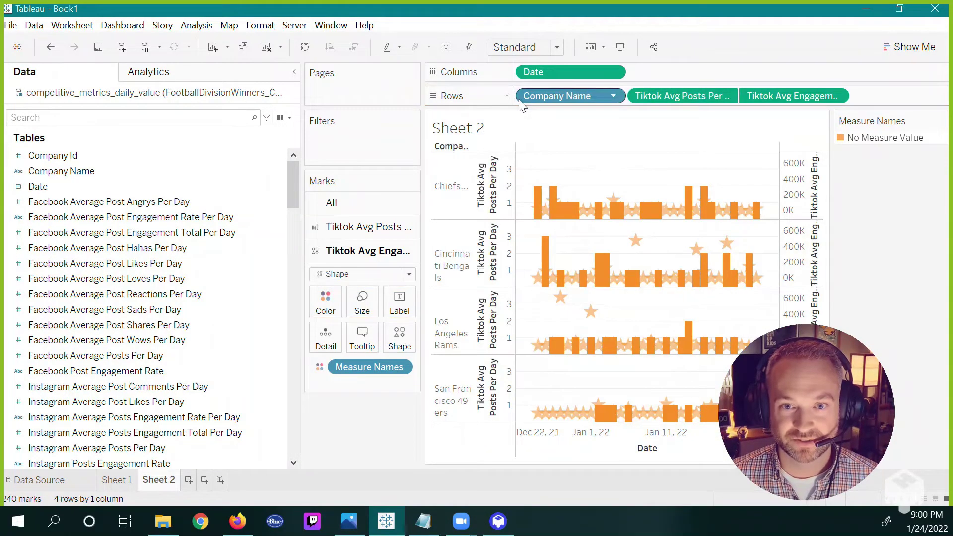
click(504, 193)
right_click(490, 189)
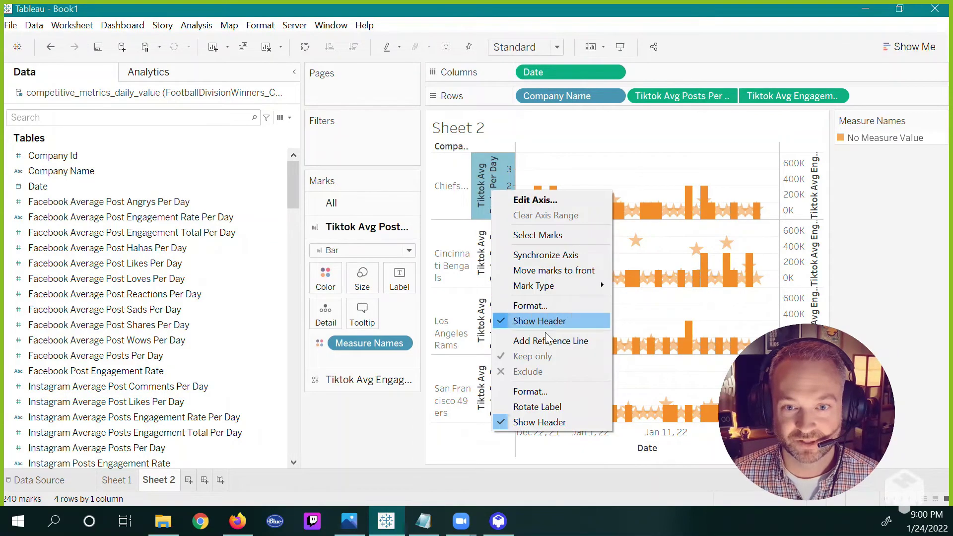
click(561, 408)
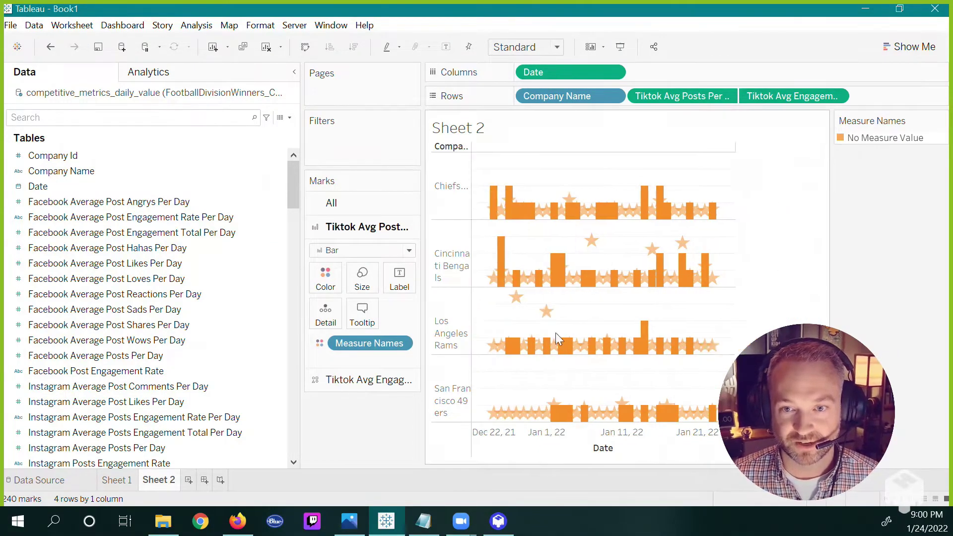
Step: Widen the chart area and the Company Name column so the team names fit
drag(829, 254, 896, 261)
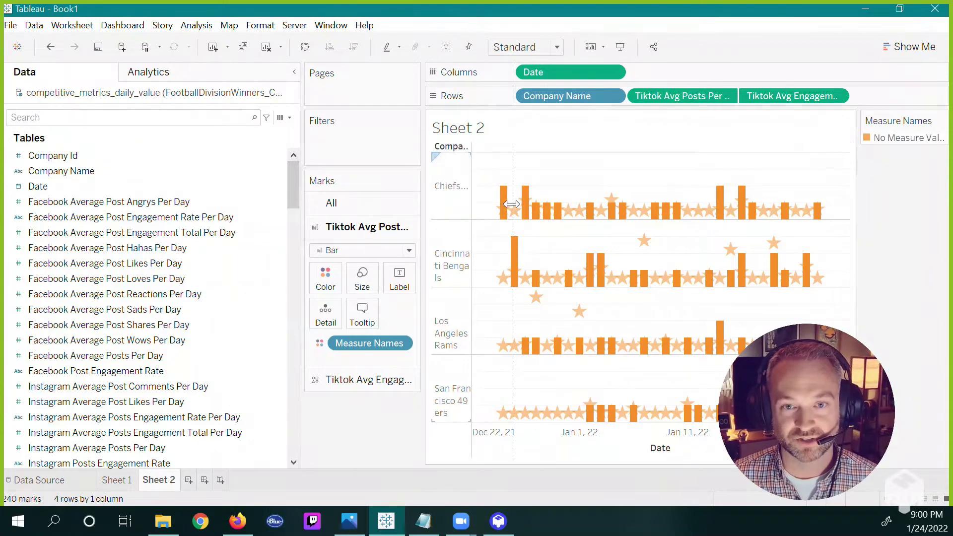
drag(512, 204, 511, 209)
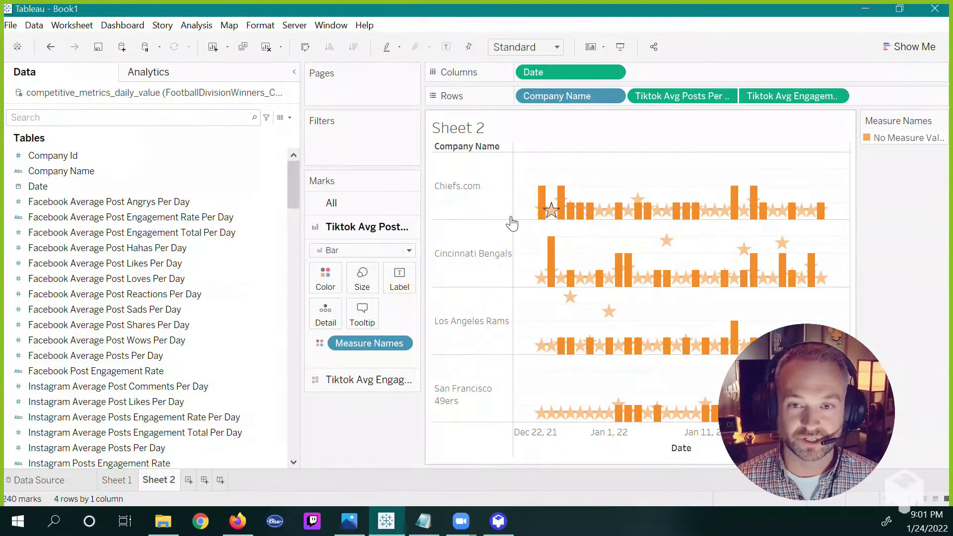
mouse_move(732, 199)
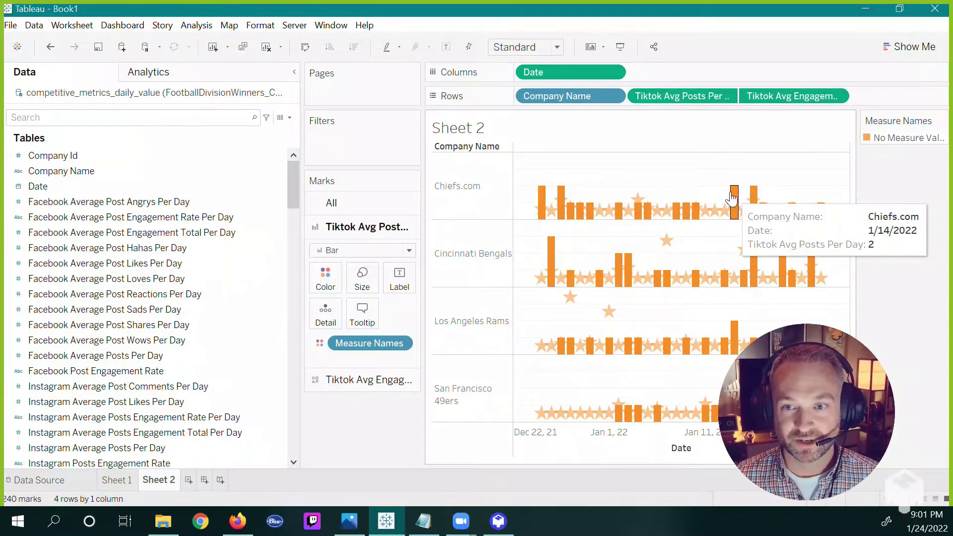
mouse_move(538, 193)
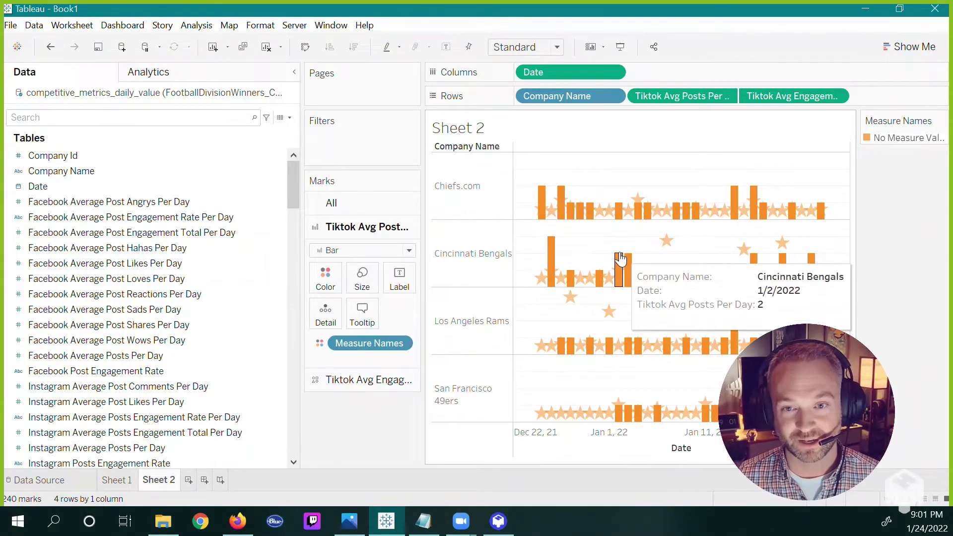
mouse_move(628, 210)
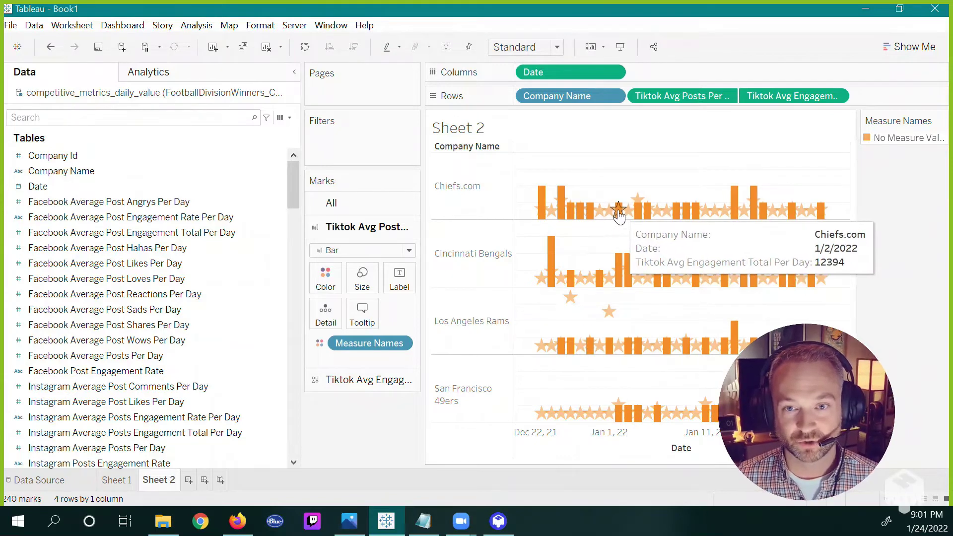
click(618, 212)
right_click(618, 213)
click(606, 278)
click(589, 277)
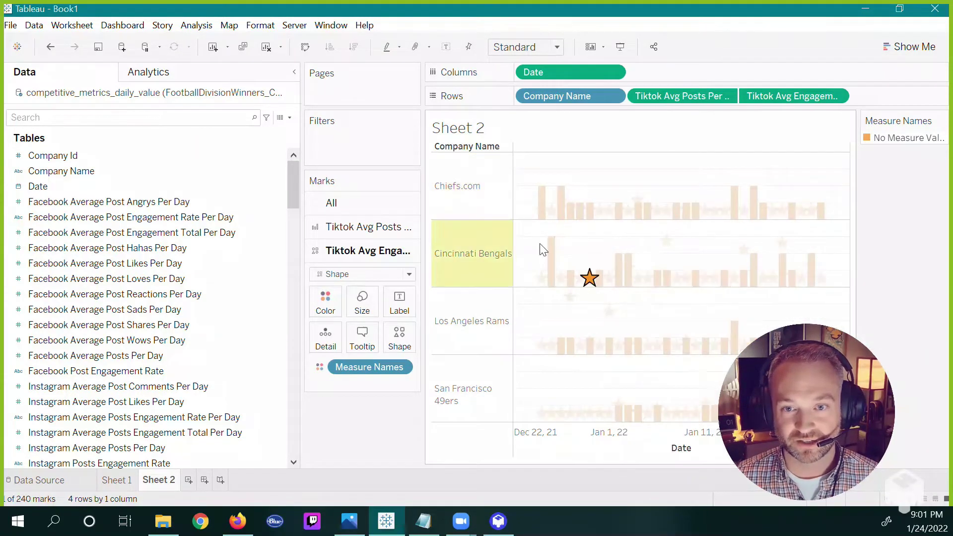
Step: Annotate the 12/26/2021 Cincinnati Bengals bar with its company name, date and Tiktok Avg Posts Per Day, keeping the default annotation text
click(556, 250)
right_click(555, 244)
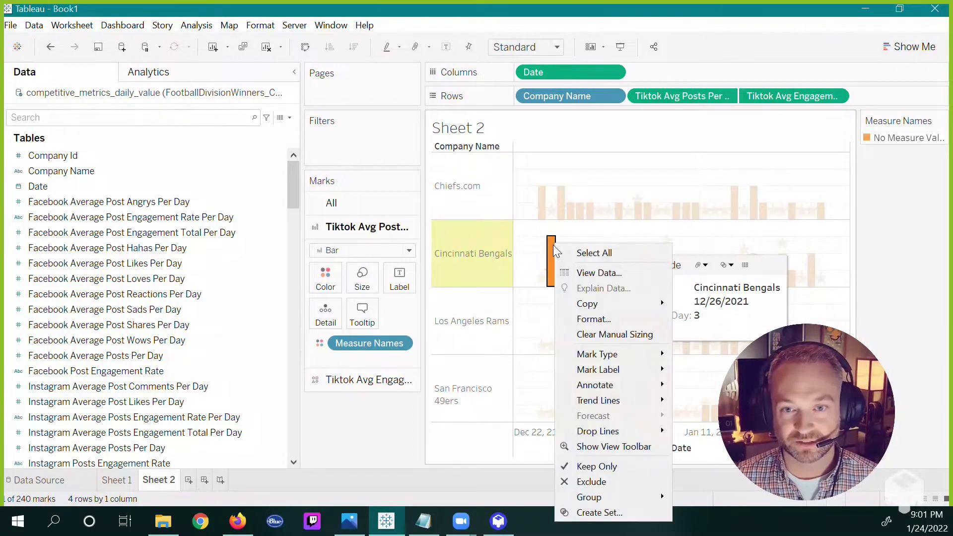
mouse_move(630, 360)
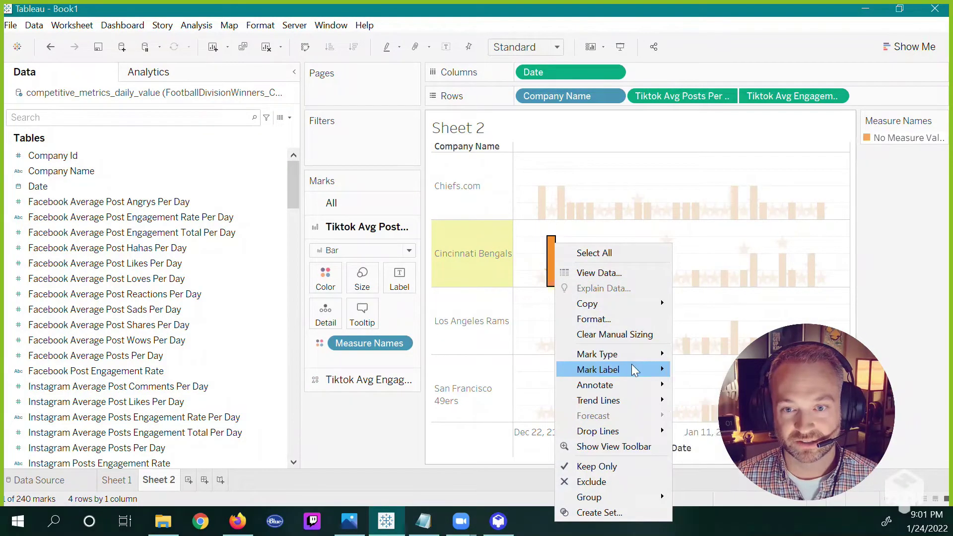
mouse_move(638, 385)
click(686, 388)
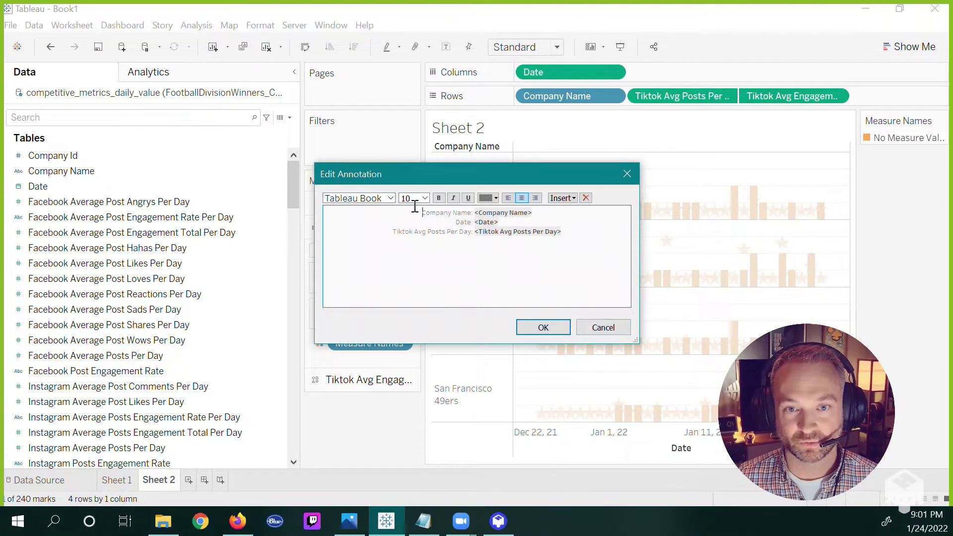
double_click(488, 214)
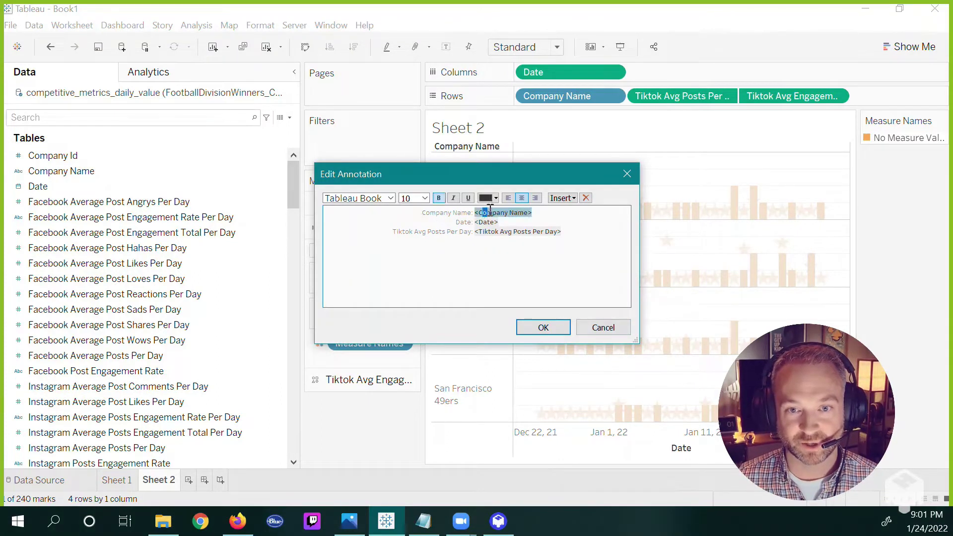
click(529, 326)
Step: Move the Cincinnati Bengals annotation into the empty area beside the bar and widen its text box
mouse_move(615, 228)
mouse_down()
mouse_move(678, 159)
mouse_move(732, 225)
mouse_up()
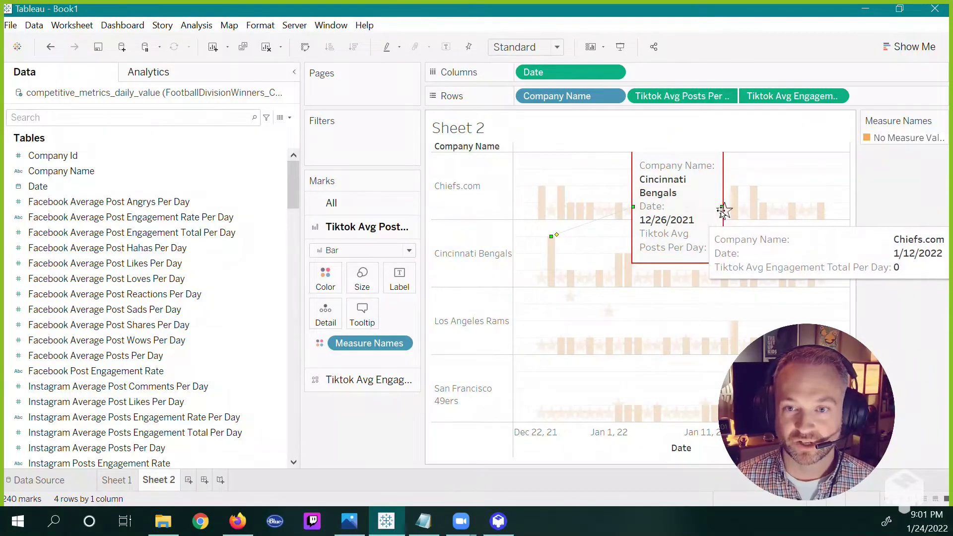
drag(721, 207, 788, 220)
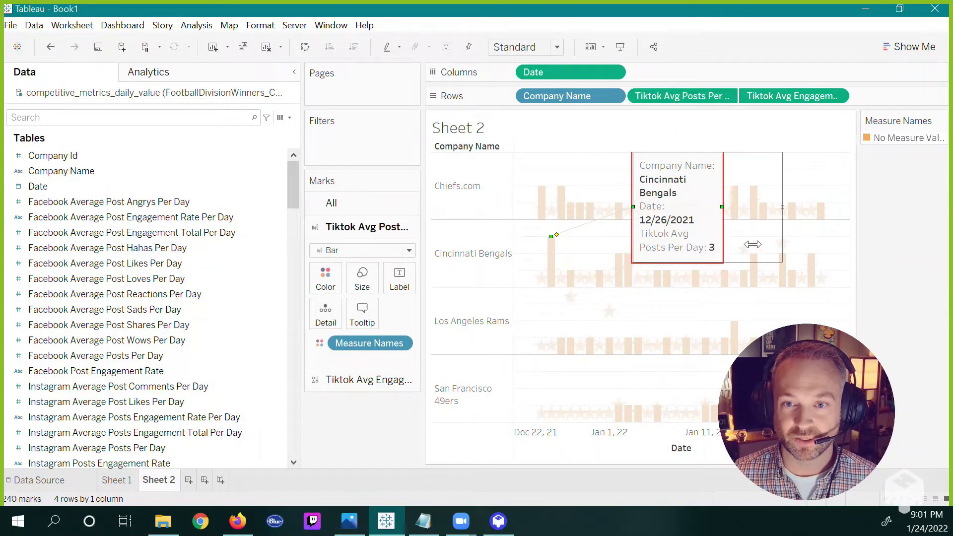
click(905, 321)
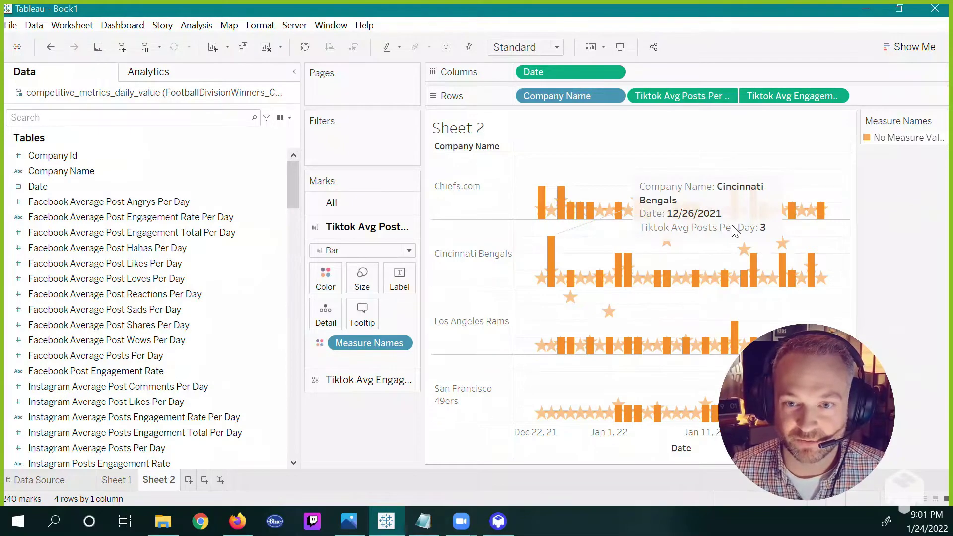
Step: Rename the worksheet as "Bengals TikTok in the lead"
double_click(164, 478)
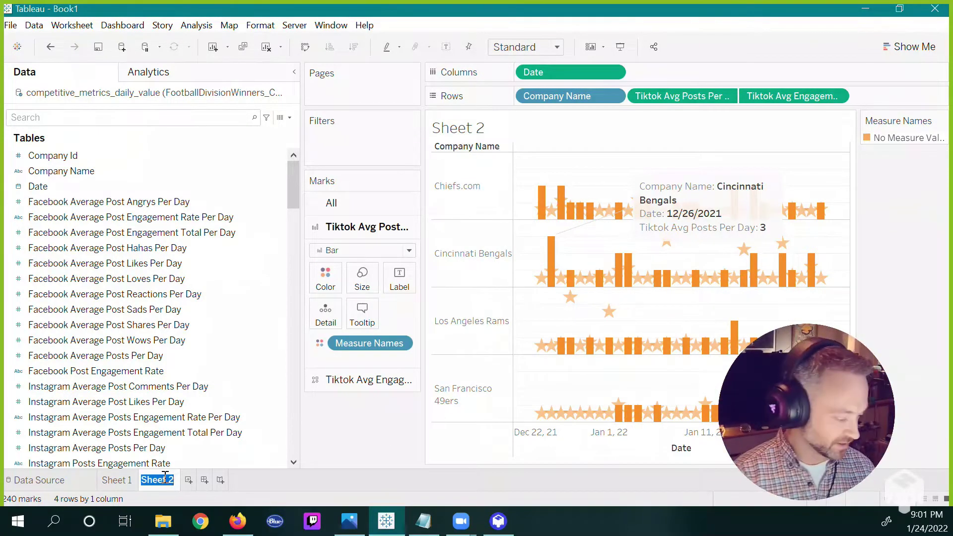
text(Bengals)
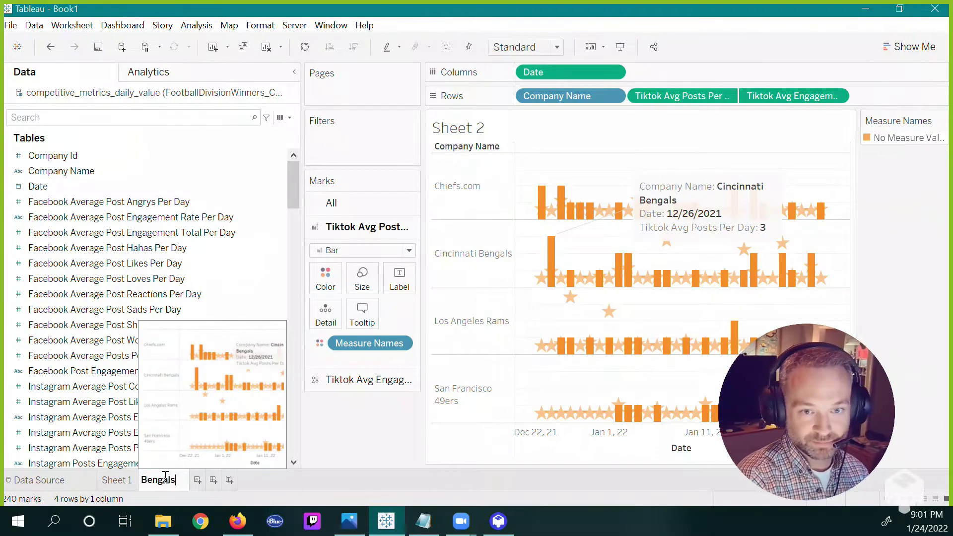
text( Tik)
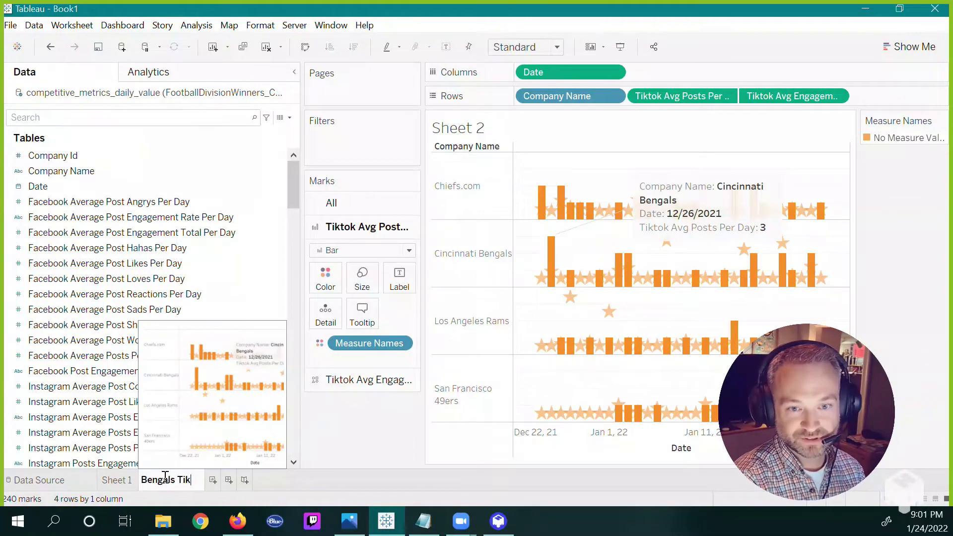
text(Tok in the le)
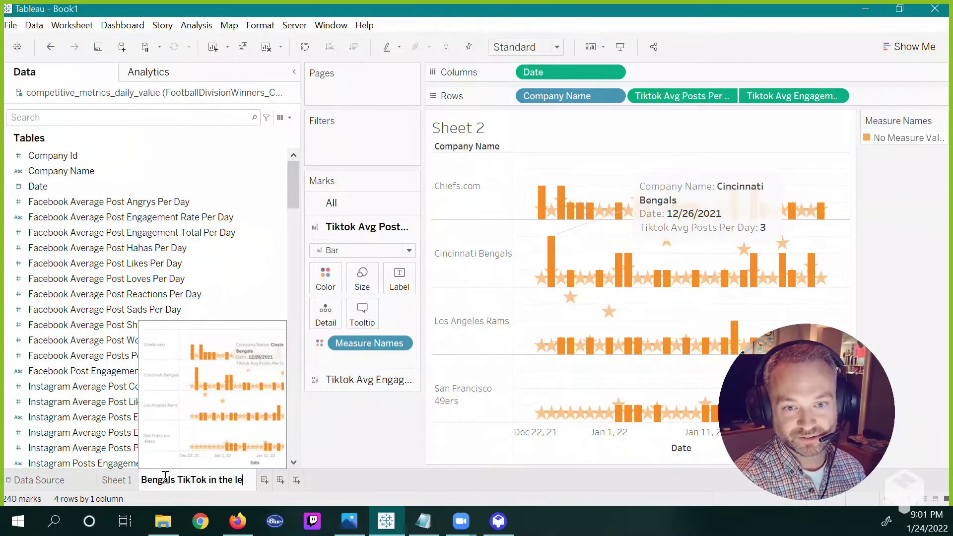
text(ad)
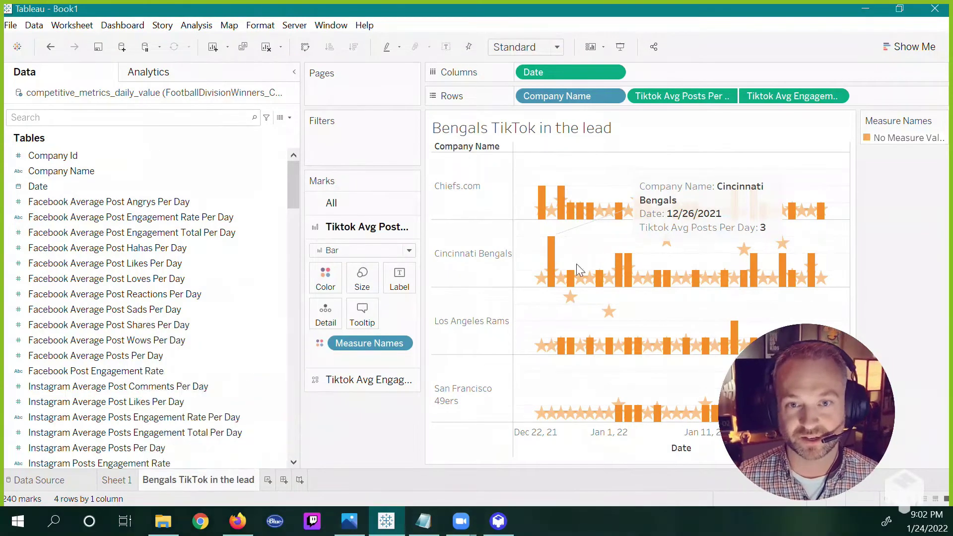
Step: Add a new line below the sheet name in the worksheet title and apply an orange color to the title
double_click(552, 132)
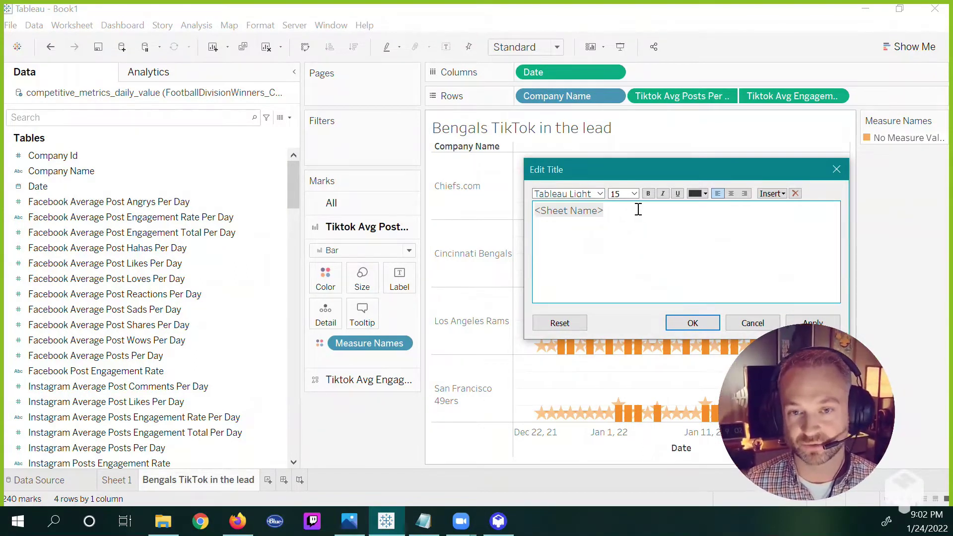
key(Return)
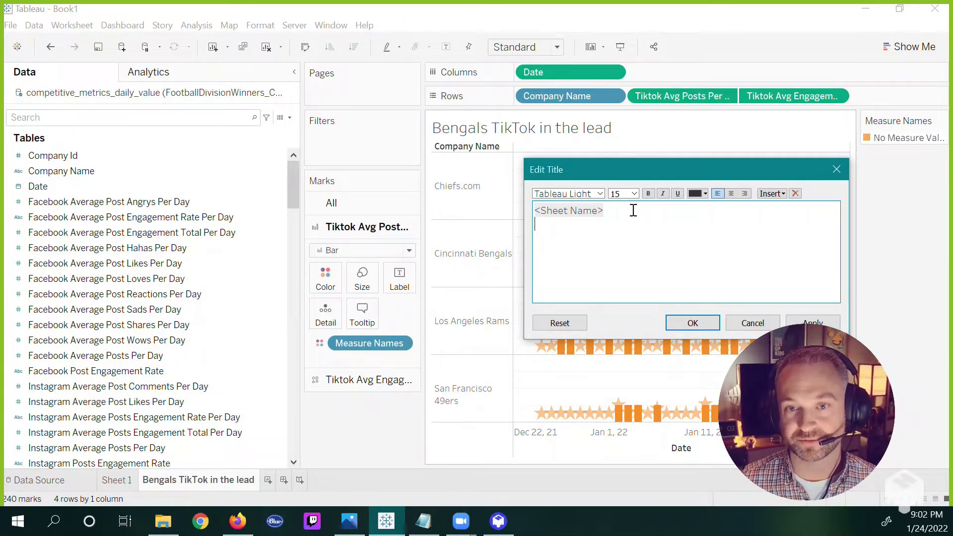
key(ctrl+a)
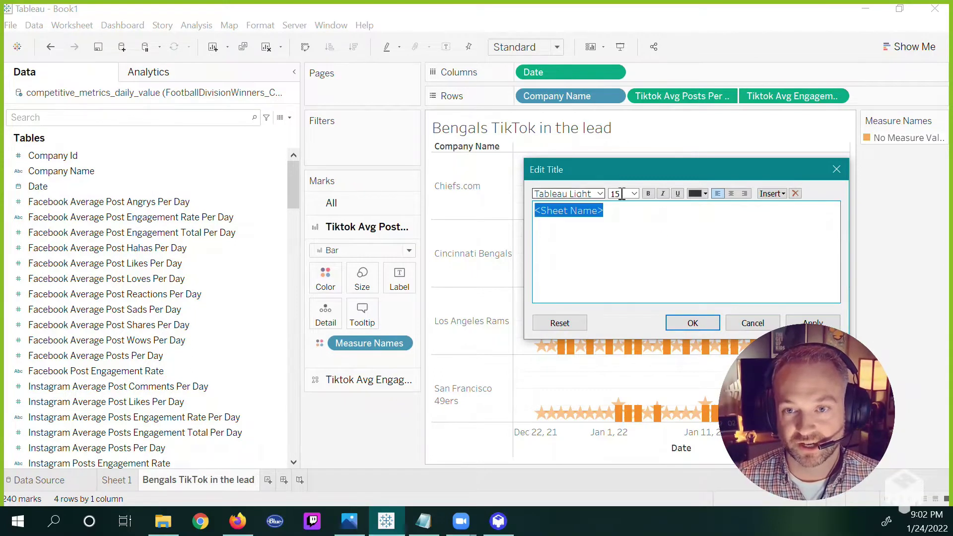
click(702, 195)
click(738, 206)
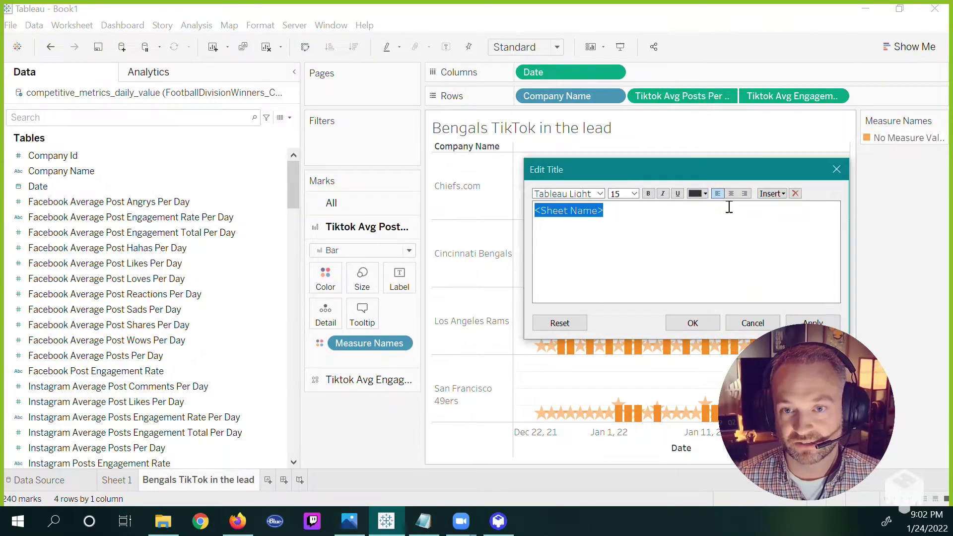
click(809, 321)
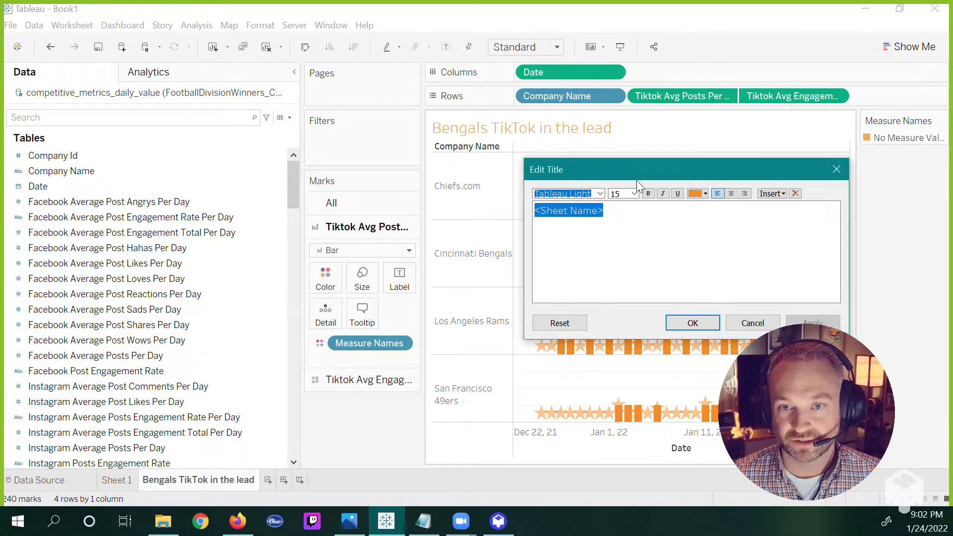
Step: Make the sheet name in the title bold and set its font to Trebuchet MS
click(648, 193)
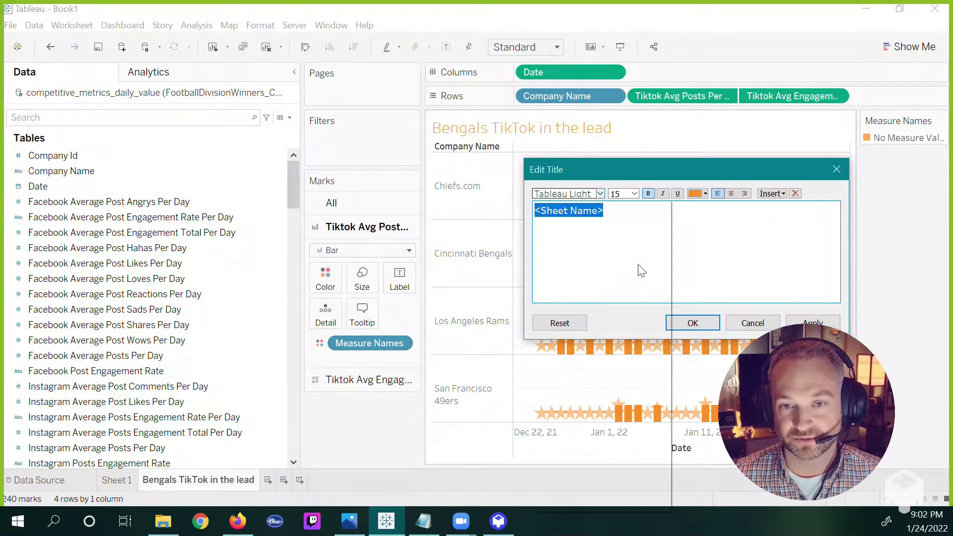
click(597, 195)
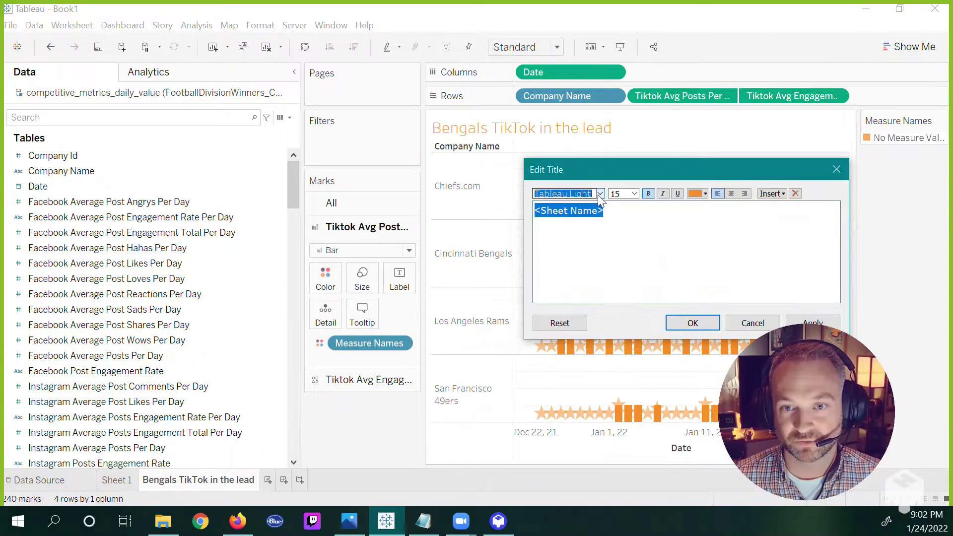
click(599, 194)
click(624, 307)
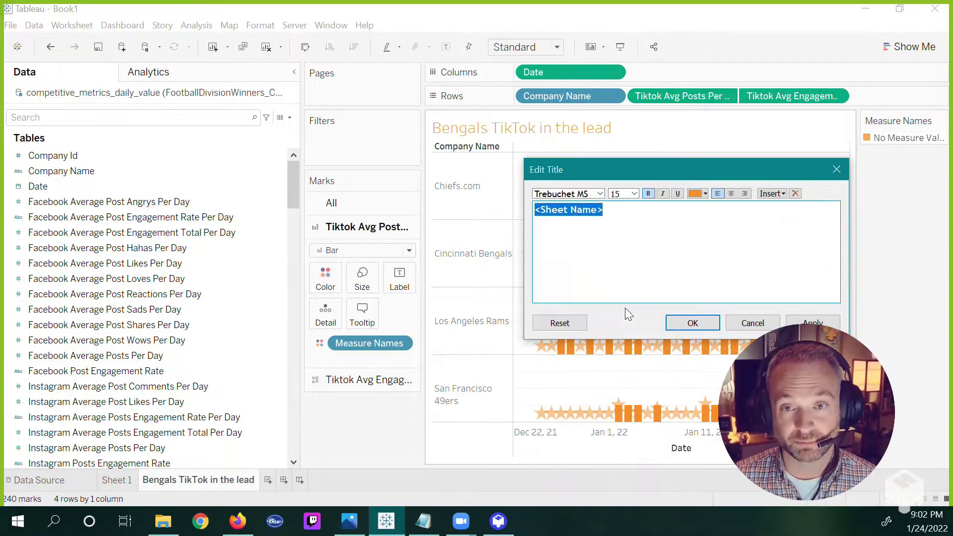
Step: Add the subtitle "On December... Bengals posted TikToks about the Jungle." below the sheet name and apply the edited worksheet title
click(649, 242)
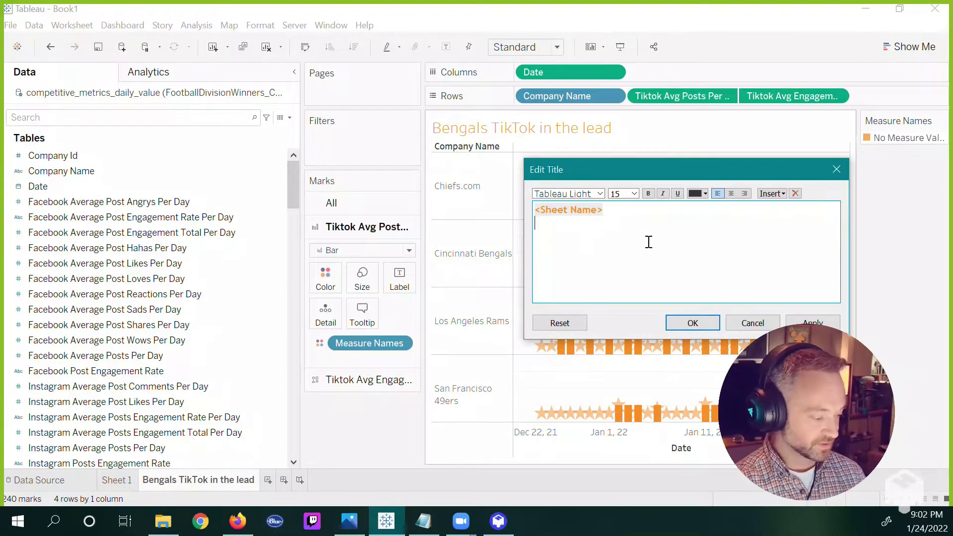
text(o)
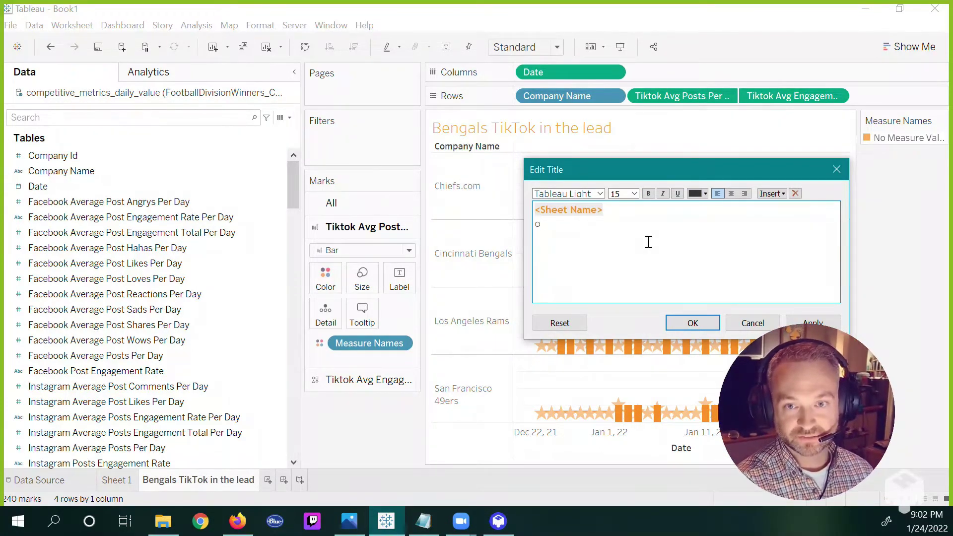
text(N dE)
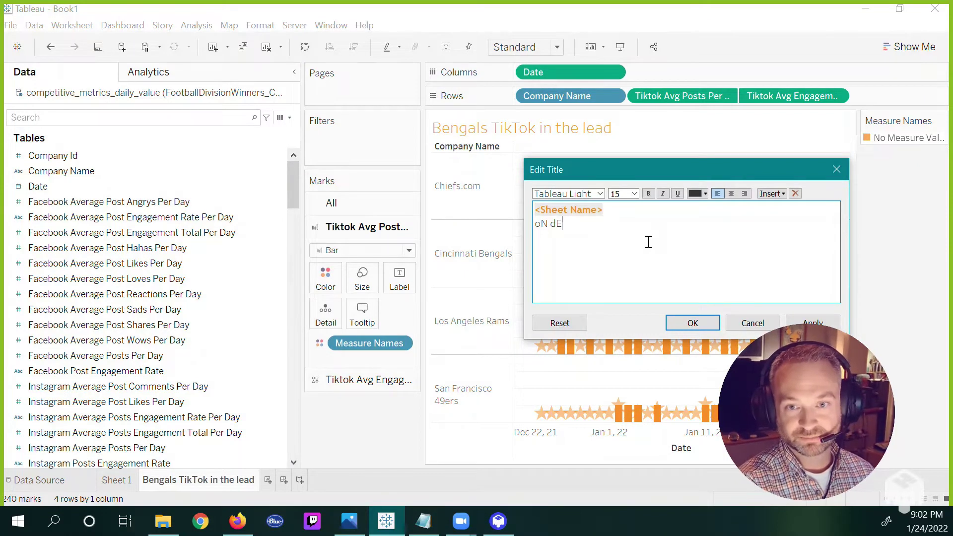
key(BackSpace)
key(BackSpace)
key(BackSpace)
key(BackSpace)
key(BackSpace)
text(On )
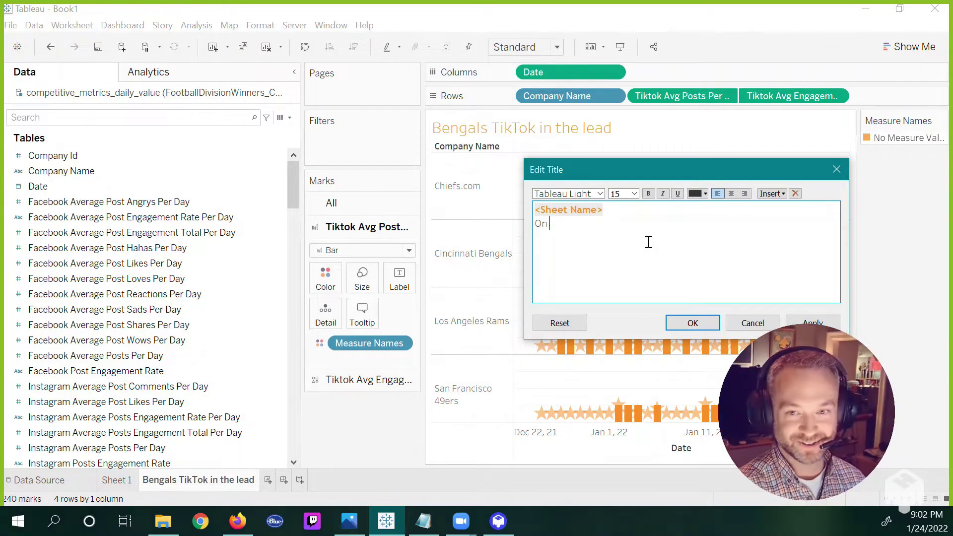
text(December..)
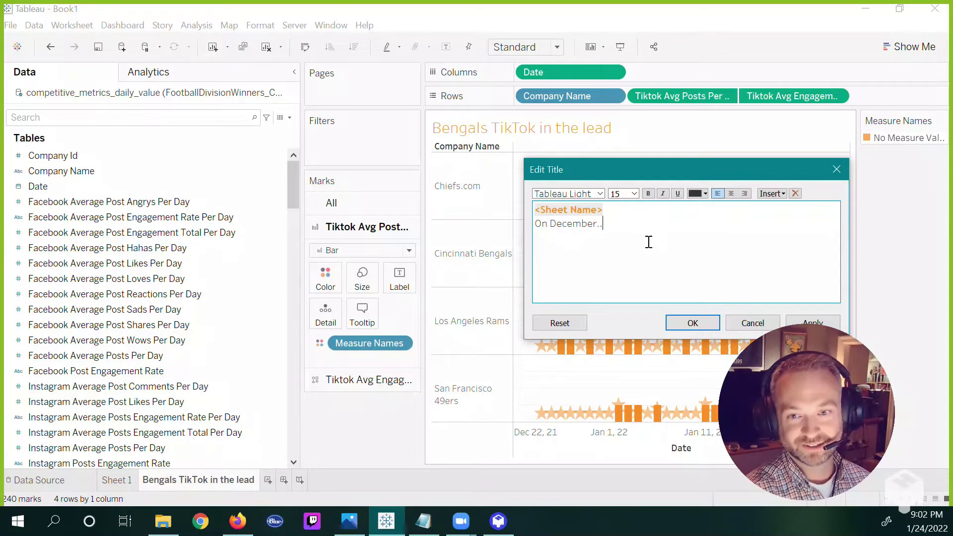
text(. Bengals )
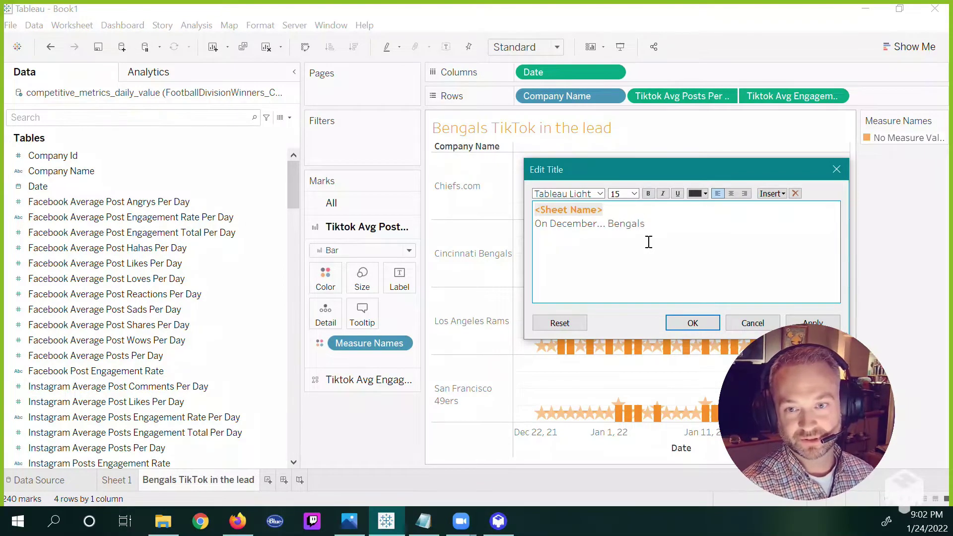
text(posted )
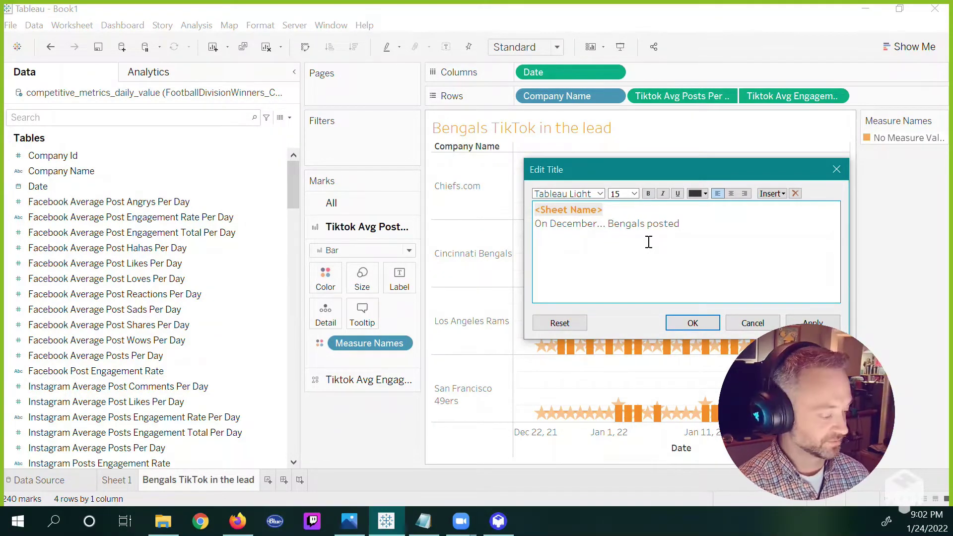
text(TikToks)
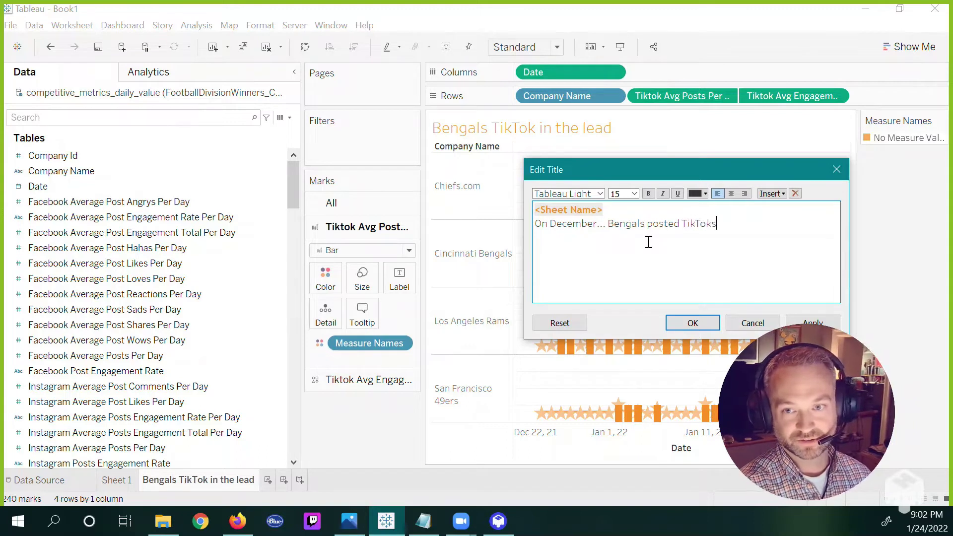
text( about)
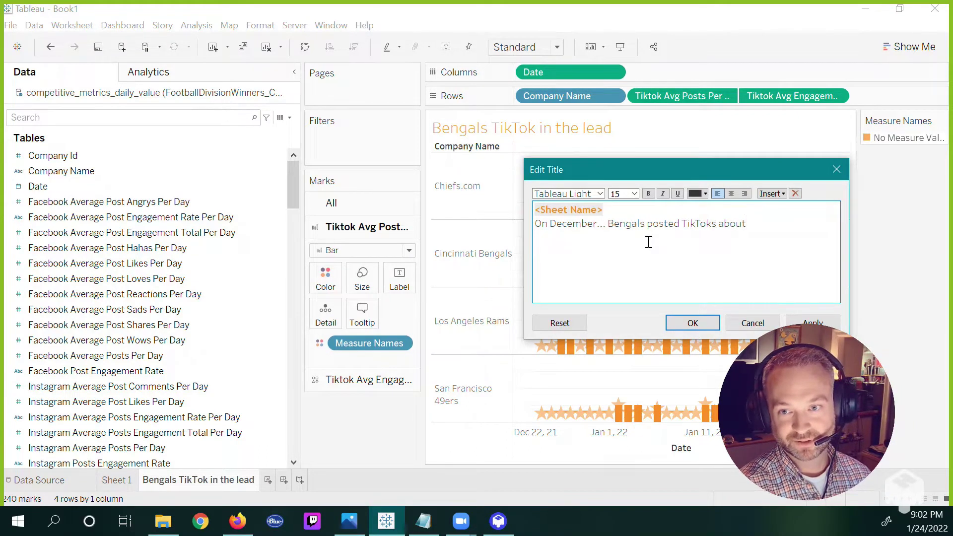
text( the Jungle.)
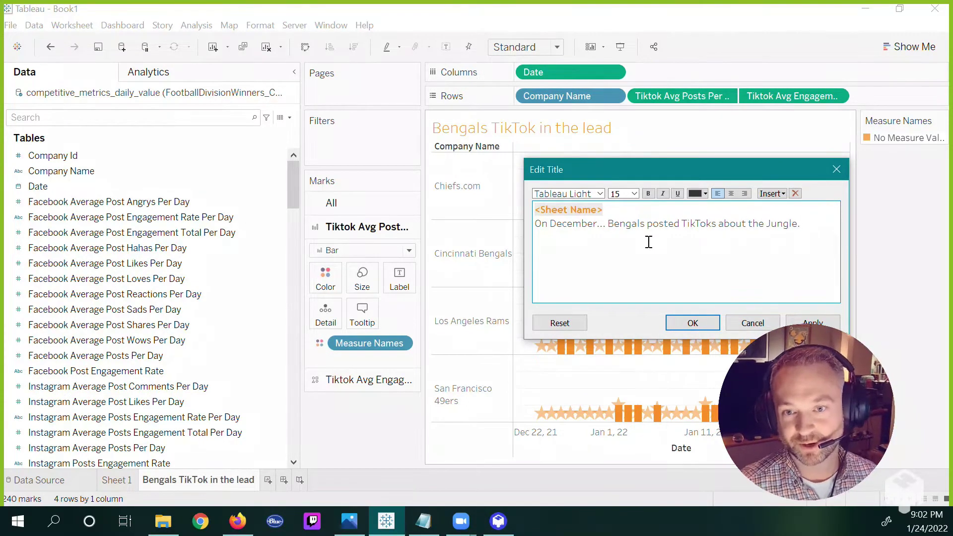
key(ctrl+a)
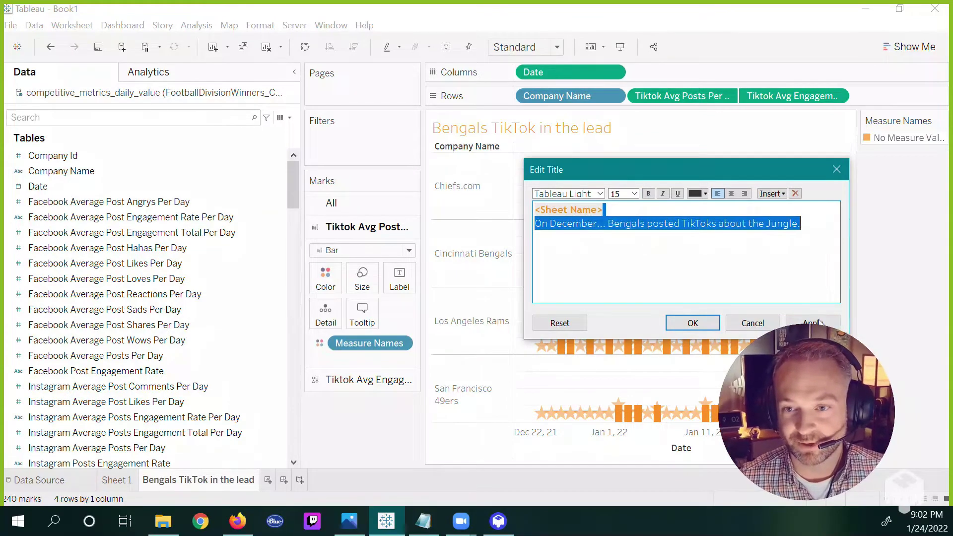
click(695, 323)
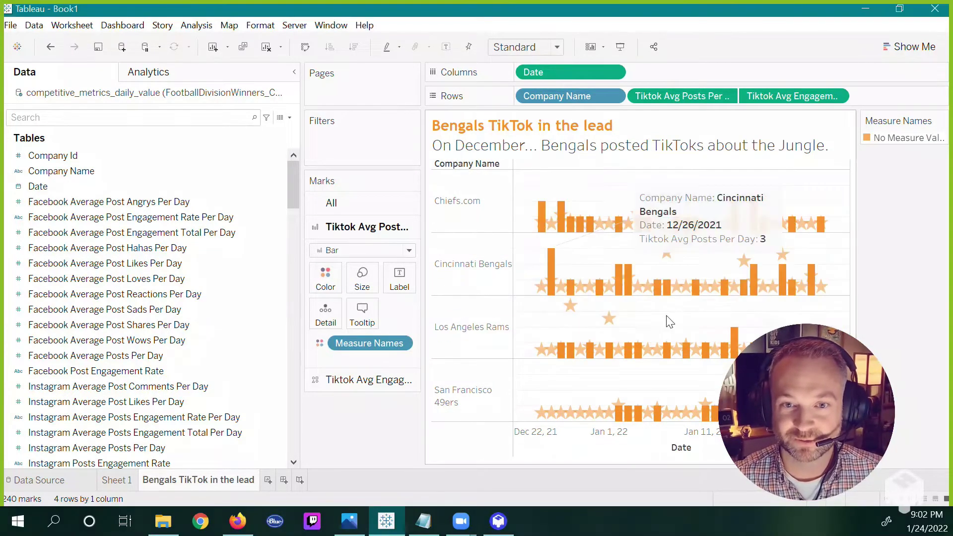
Step: Rename the Company Name field as "Football Teams"
right_click(478, 168)
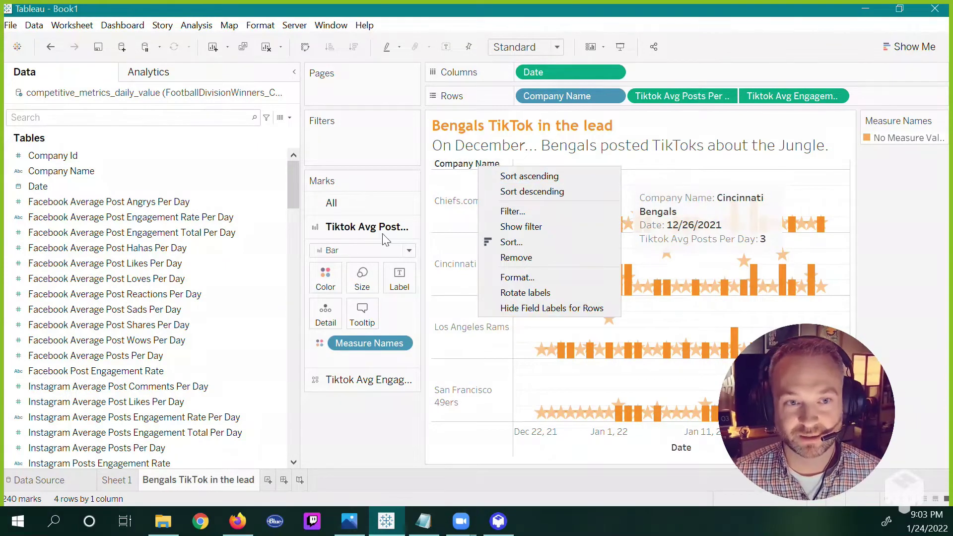
click(149, 171)
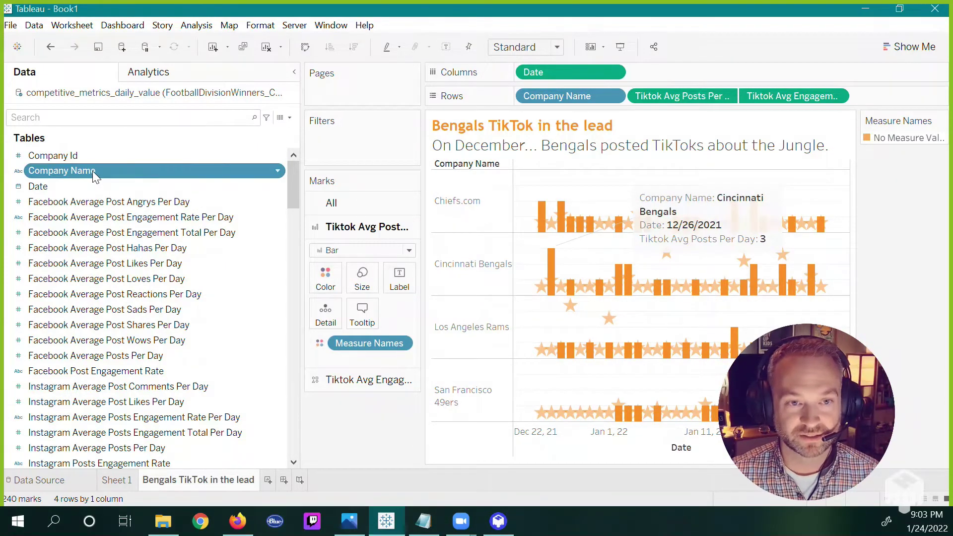
right_click(94, 172)
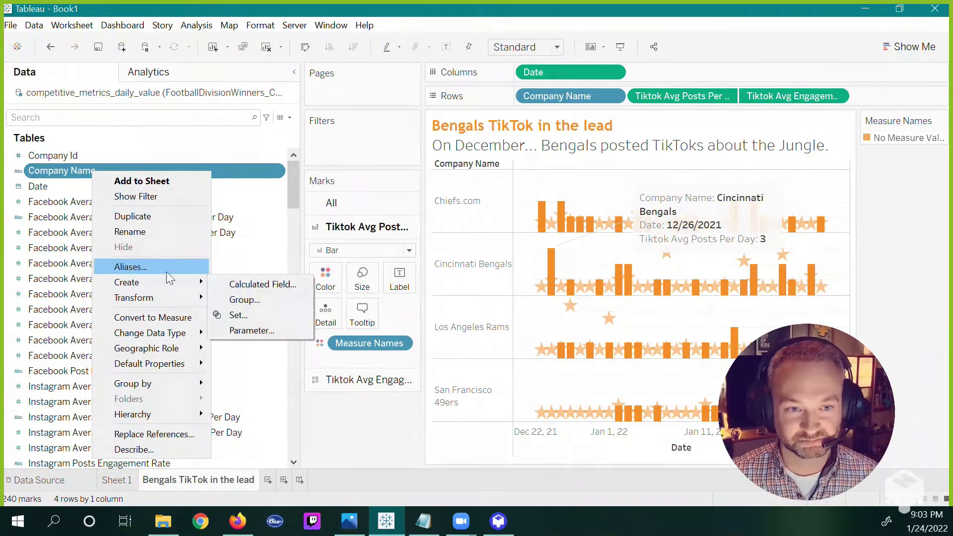
click(181, 231)
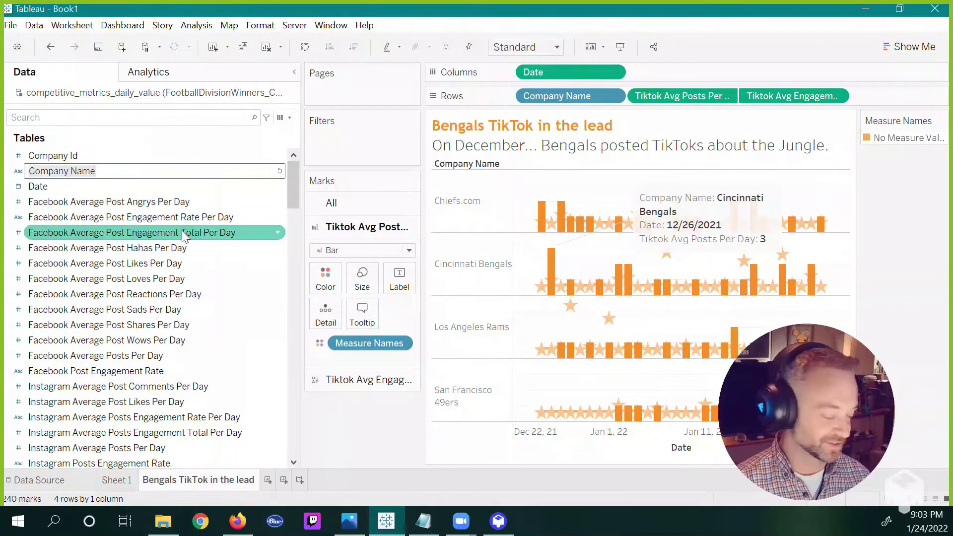
text(Football T)
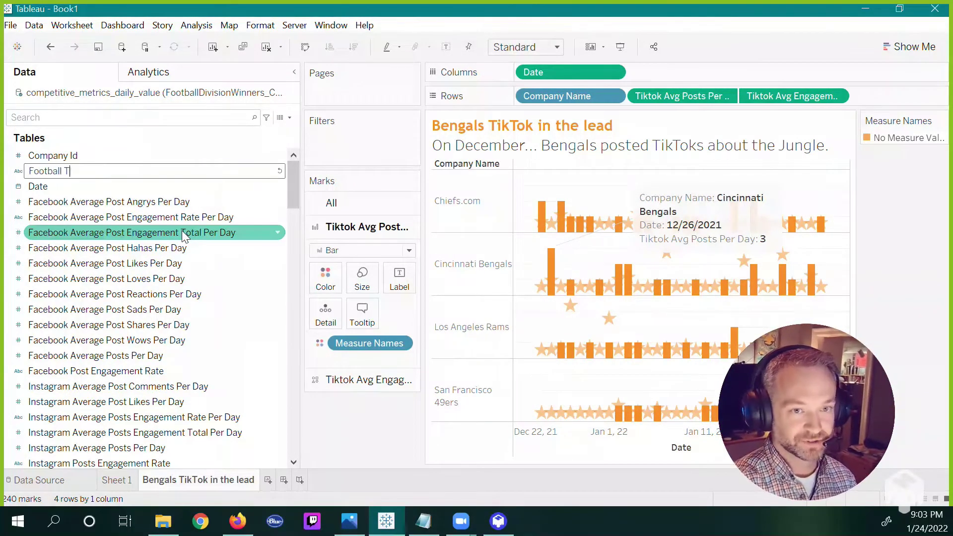
text(eams)
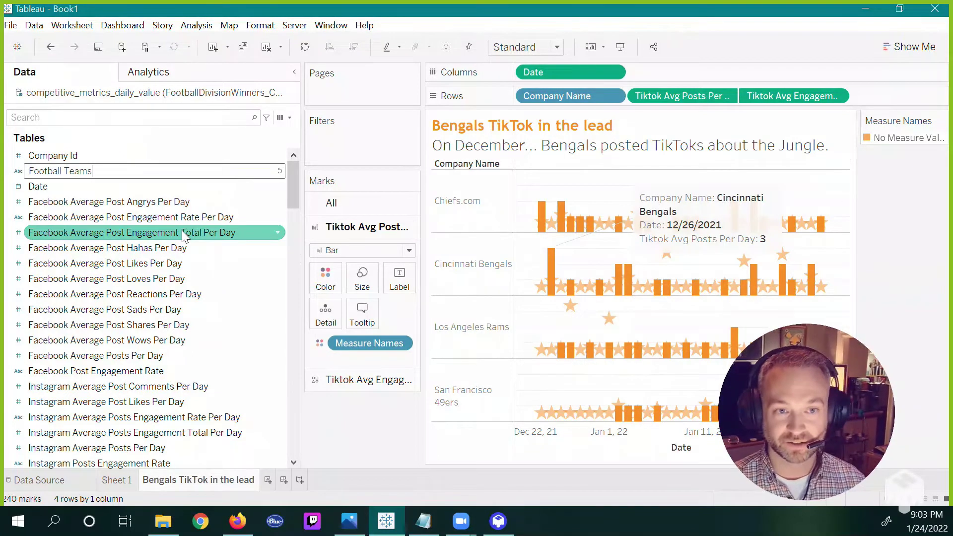
key(Return)
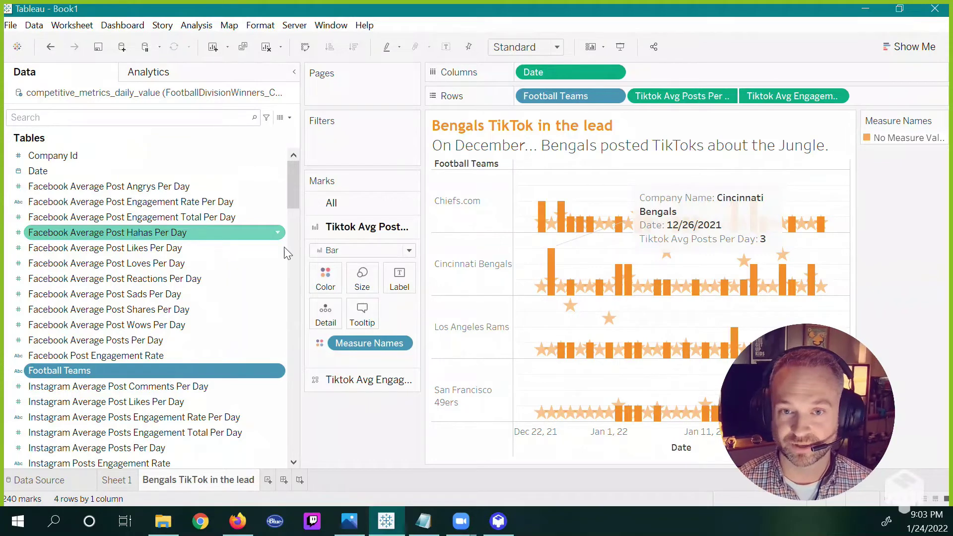
Step: Change the alias of the Chiefs.com row header to "Chiefs" and clear the header selection
click(479, 207)
right_click(479, 208)
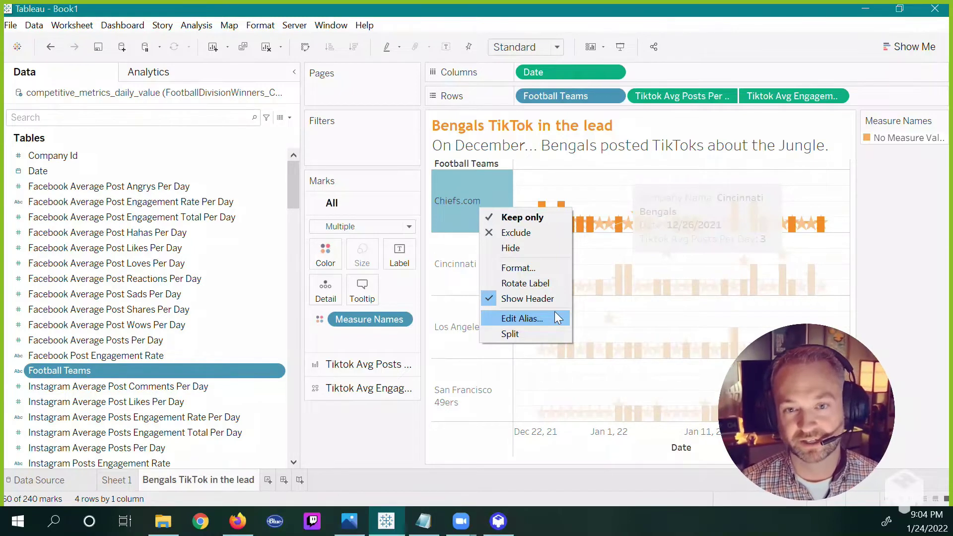
click(532, 318)
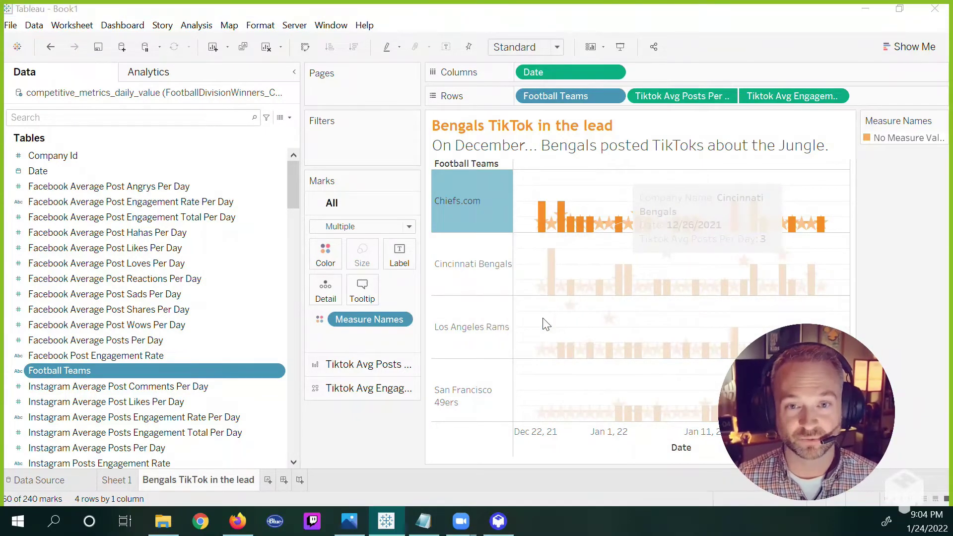
drag(457, 218, 509, 289)
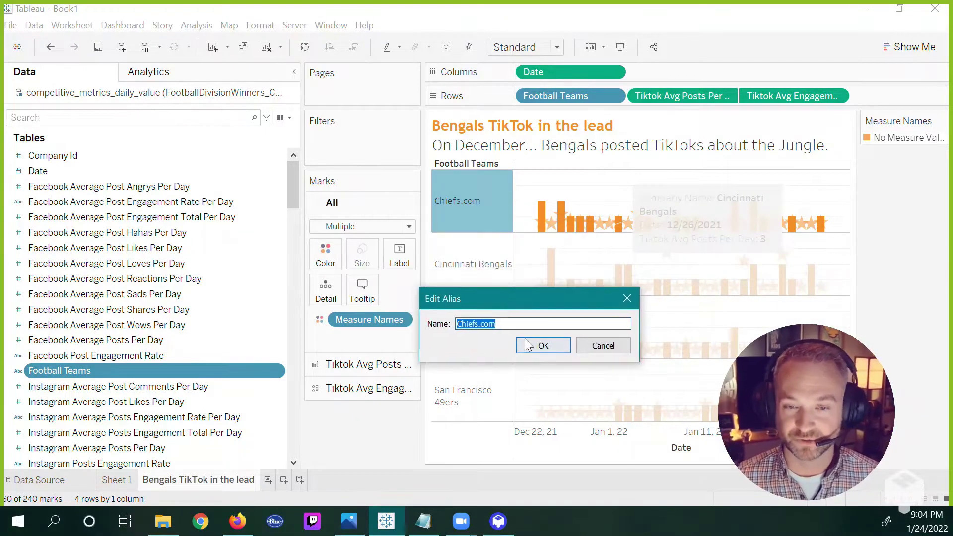
drag(497, 323, 478, 324)
key(BackSpace)
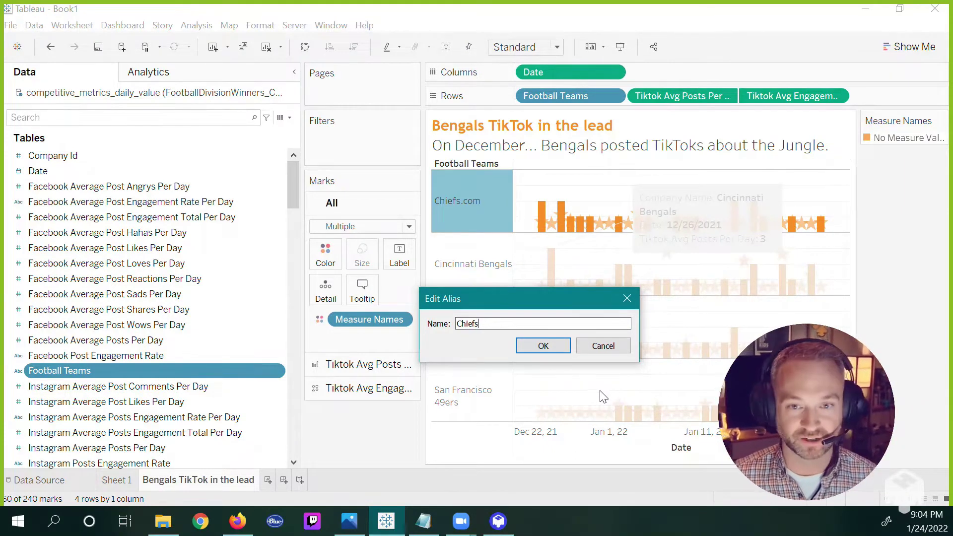
click(543, 345)
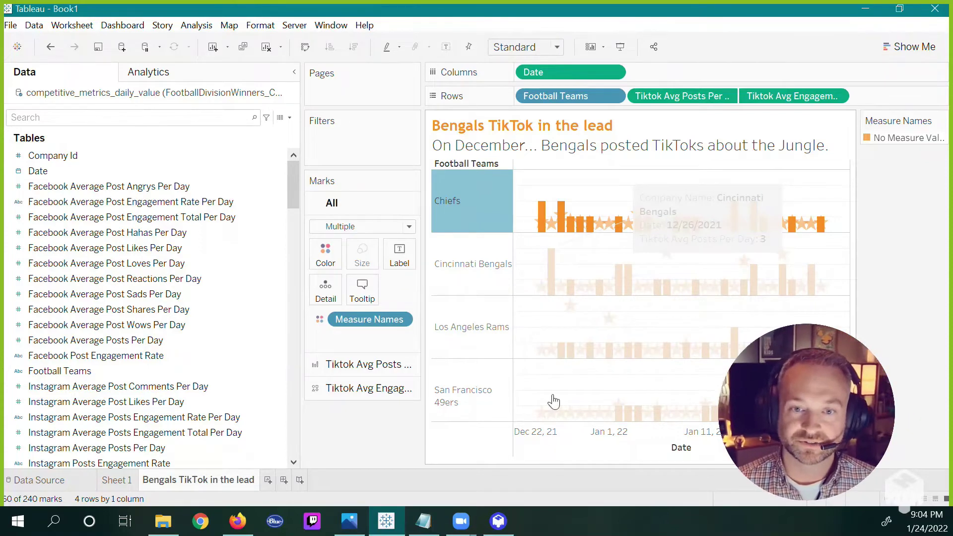
click(510, 393)
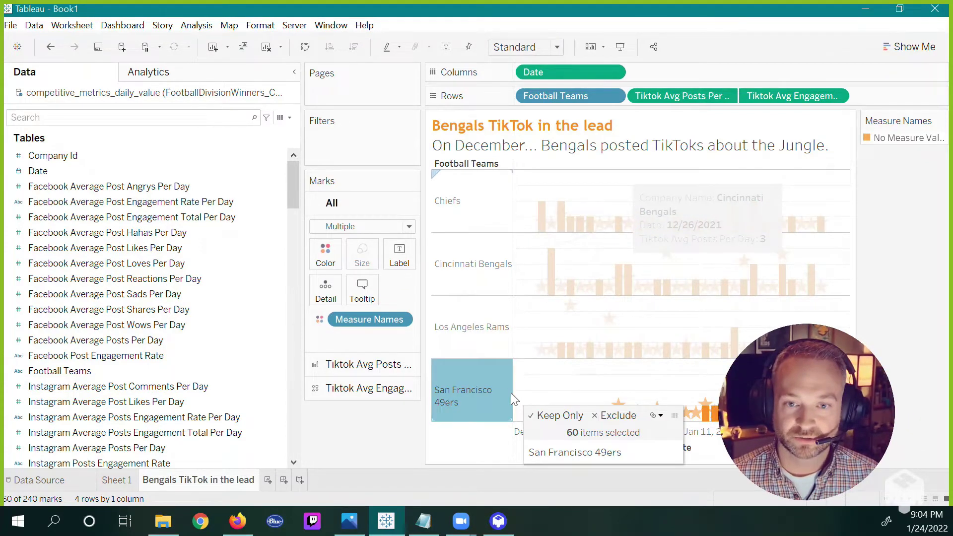
click(510, 392)
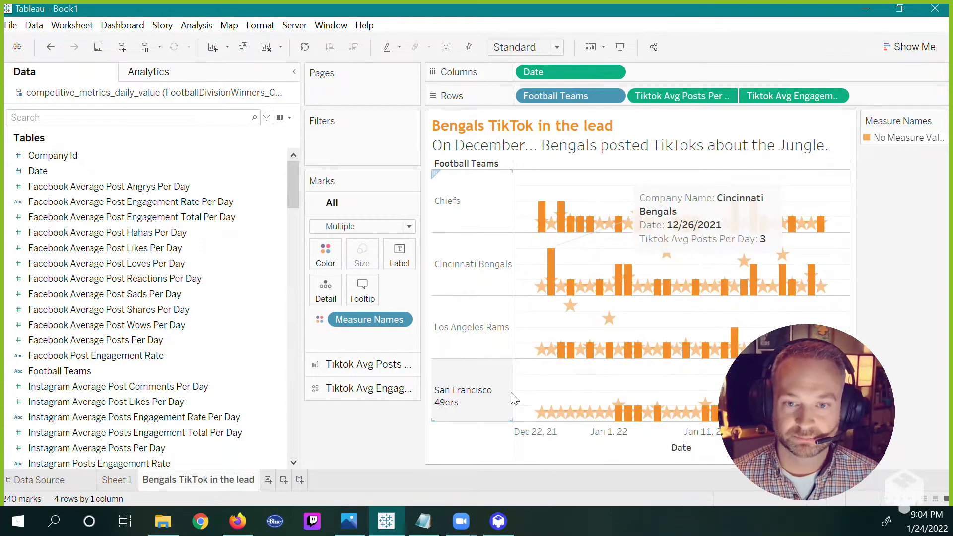
Step: Remove the title of the Date axis and move the "Bengals TikTok in the lead" worksheet ahead of Sheet 1
click(669, 441)
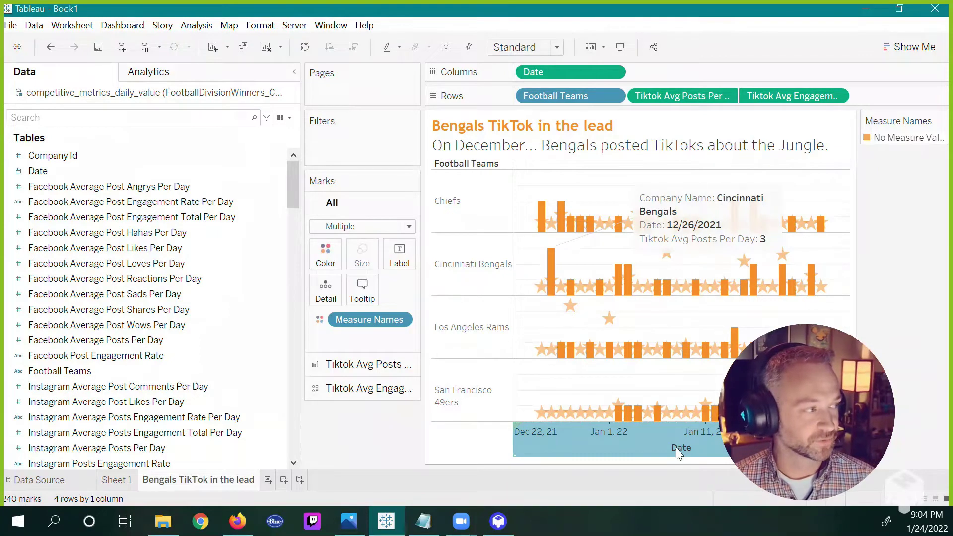
double_click(675, 439)
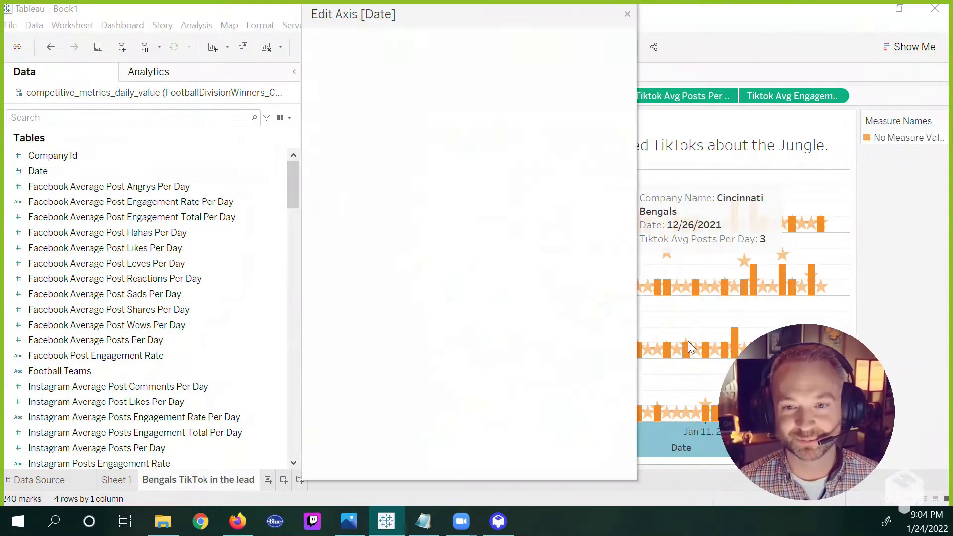
double_click(421, 359)
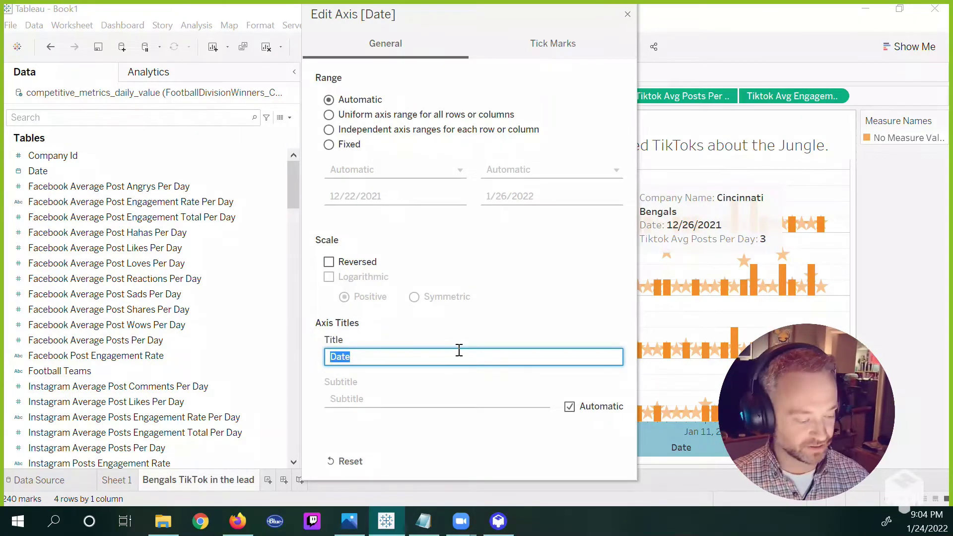
key(BackSpace)
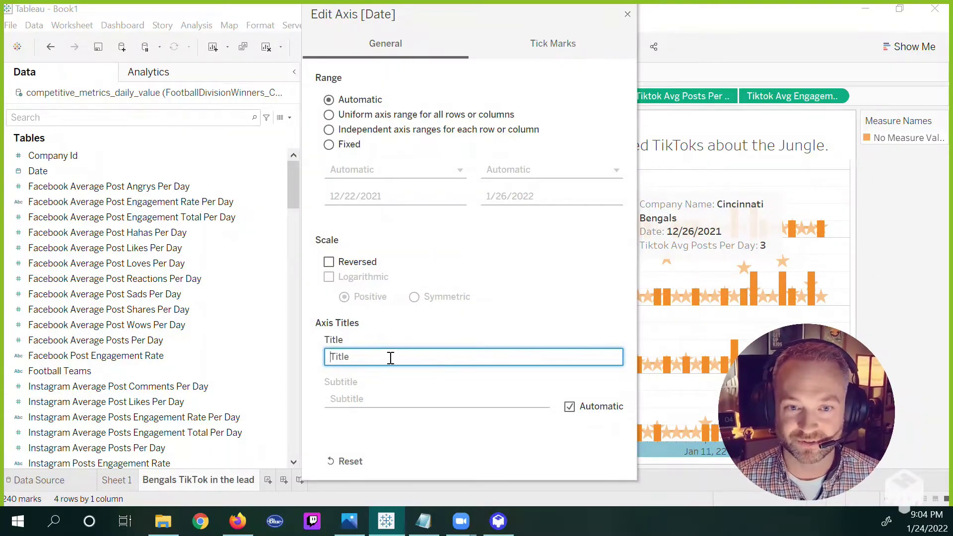
click(629, 13)
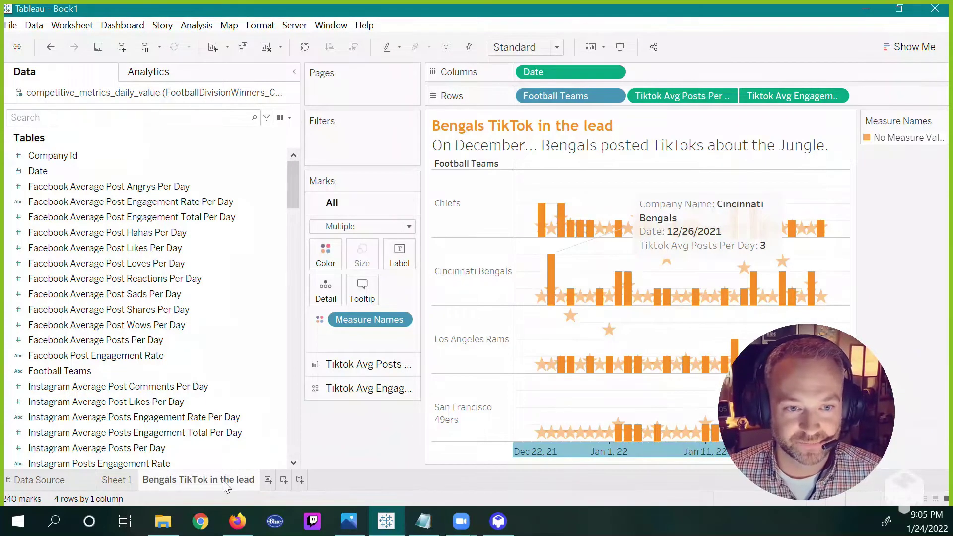
drag(222, 480, 105, 481)
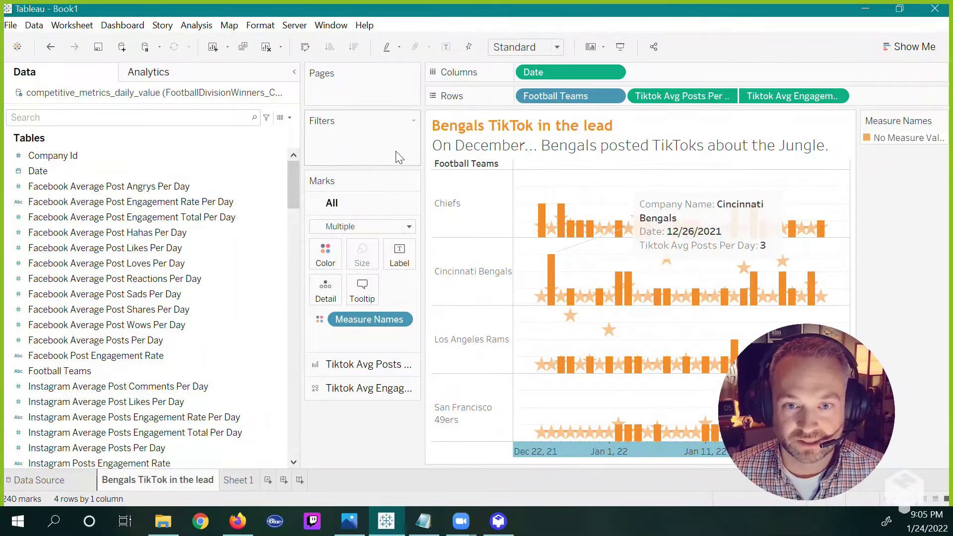
Step: On Sheet 1, place Date on Columns and expand its hierarchy from year to quarter and month
click(238, 483)
click(184, 279)
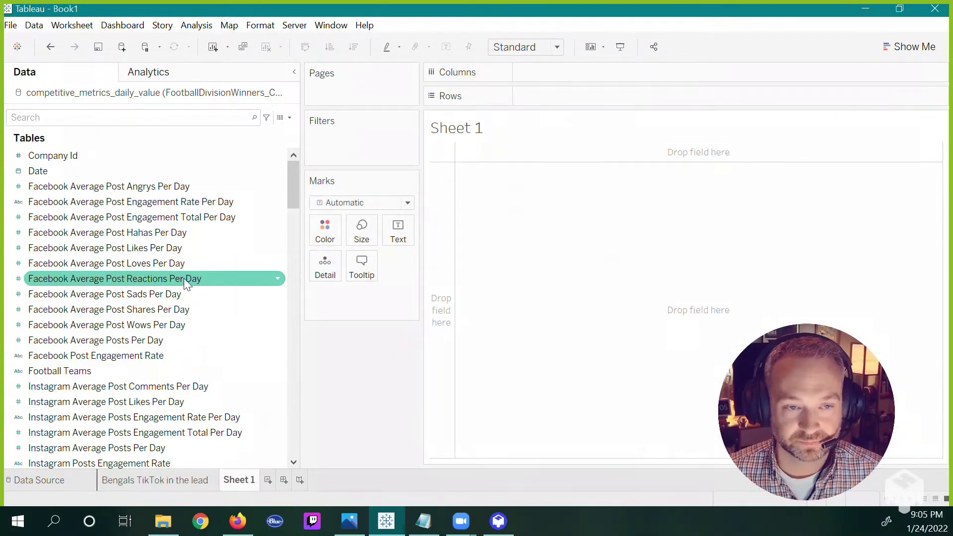
mouse_move(148, 174)
mouse_down()
mouse_move(171, 181)
mouse_move(550, 76)
mouse_up()
click(524, 70)
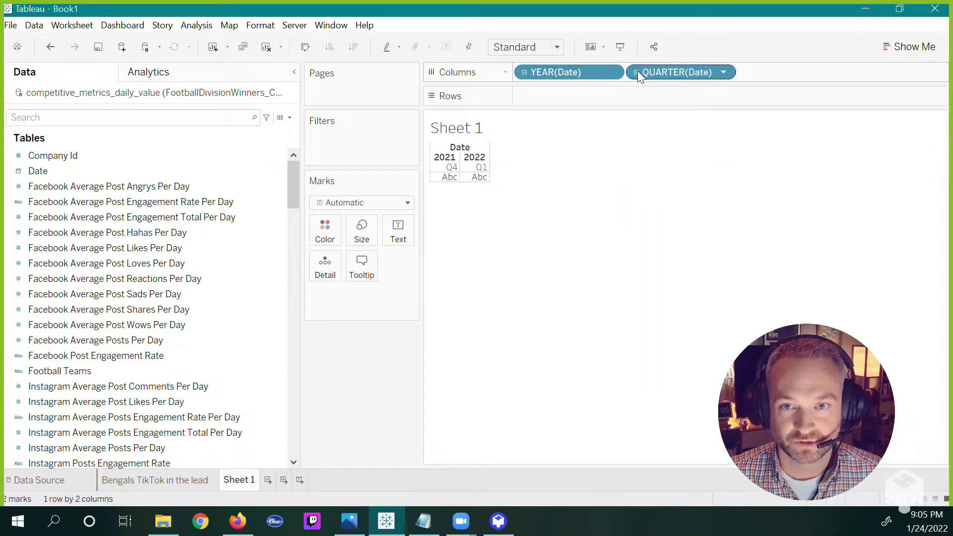
click(637, 72)
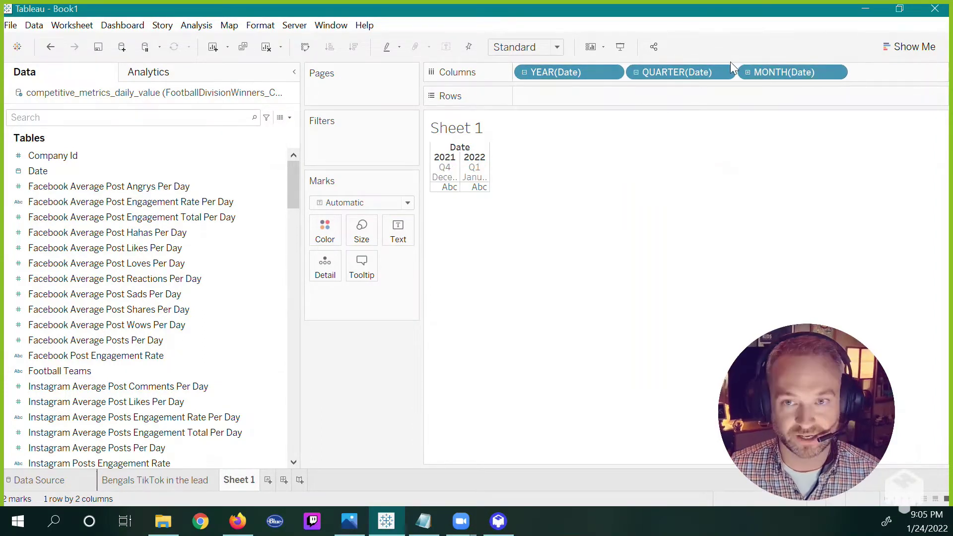
Step: Collapse the date hierarchy on Columns back to the year level and set the Date field to Exact Date
click(636, 72)
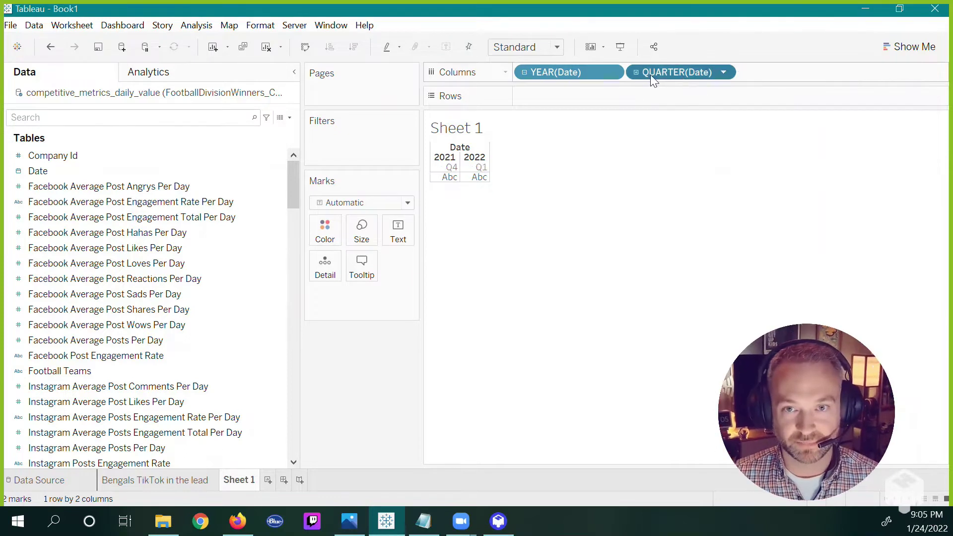
click(524, 72)
right_click(585, 72)
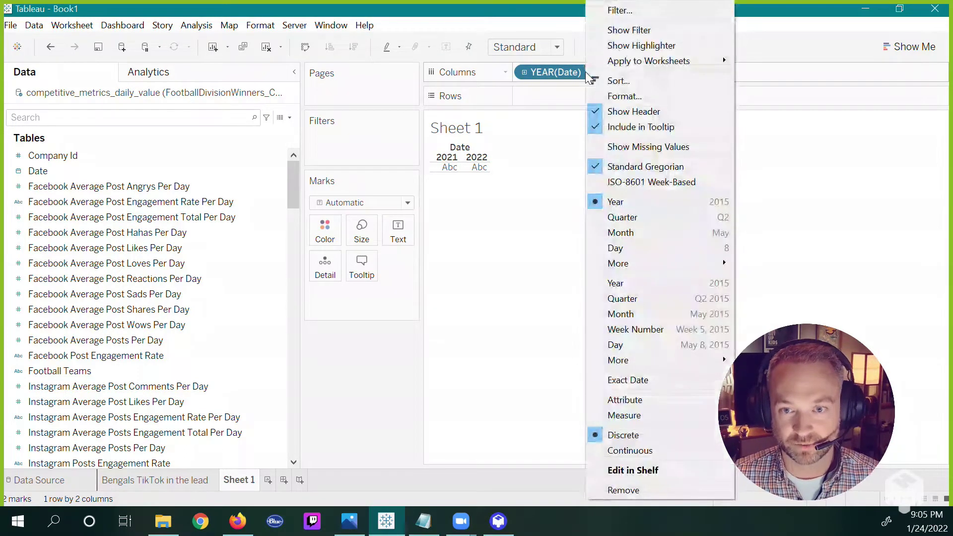
click(658, 380)
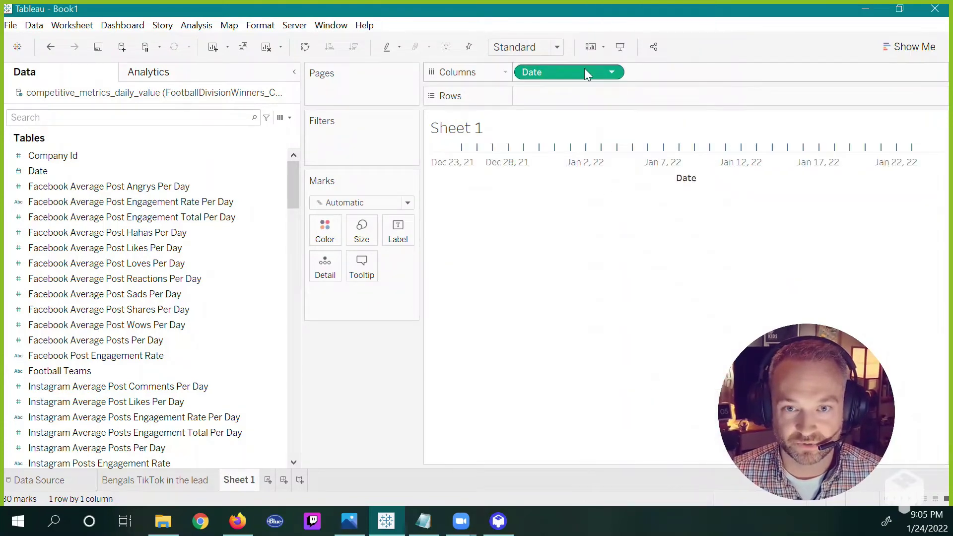
right_click(568, 72)
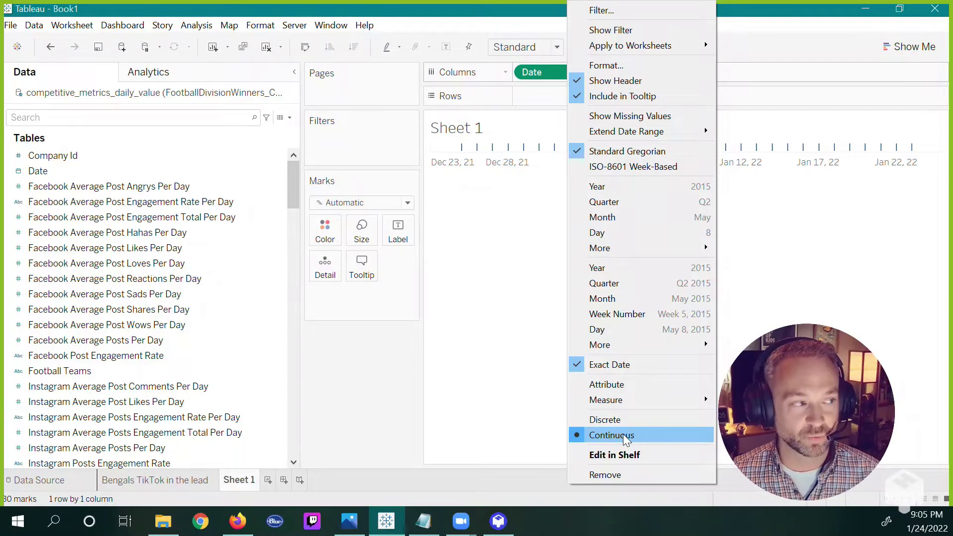
click(489, 208)
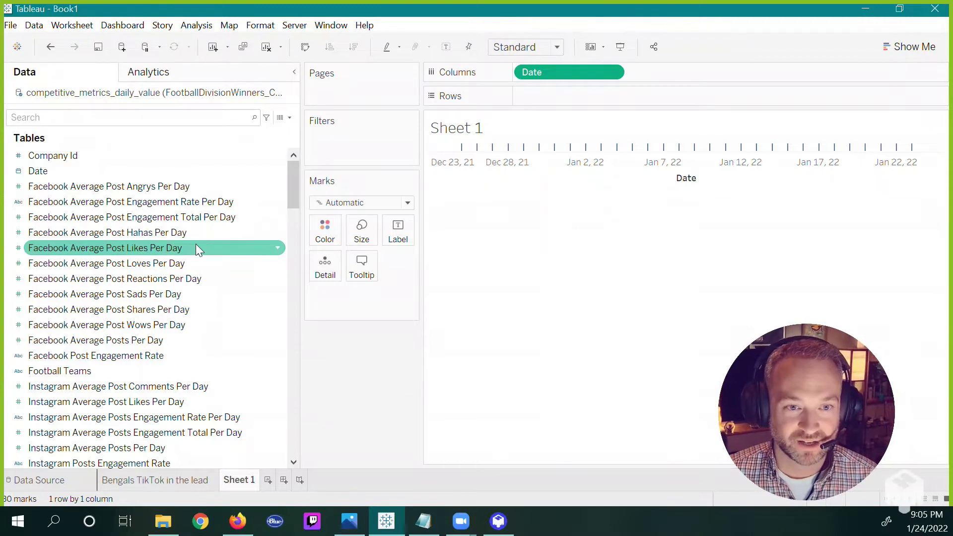
Step: Convert Facebook Average Post Loves Per Day to a measure and place it on Rows
click(197, 264)
right_click(197, 263)
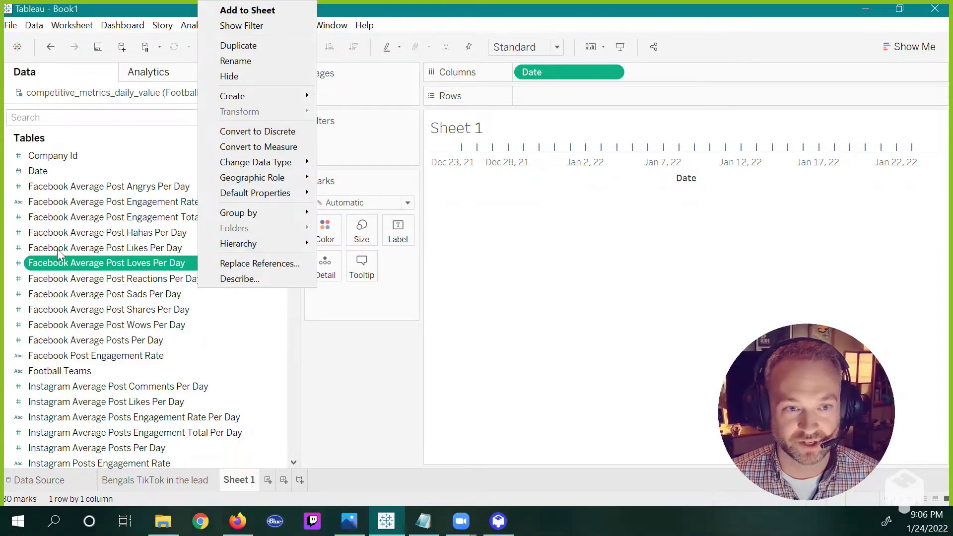
click(257, 147)
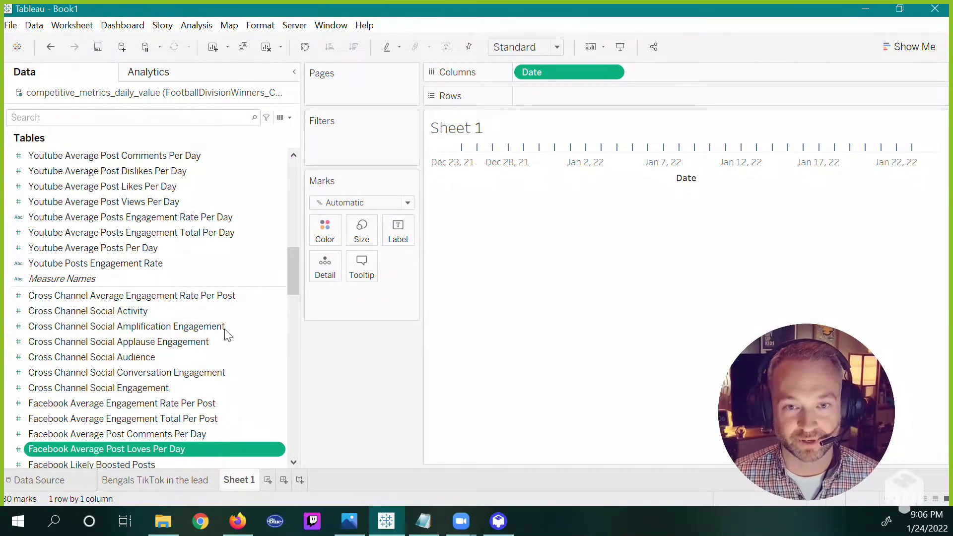
mouse_move(195, 447)
mouse_down()
mouse_move(325, 387)
mouse_move(579, 131)
mouse_move(596, 86)
mouse_move(594, 94)
mouse_up()
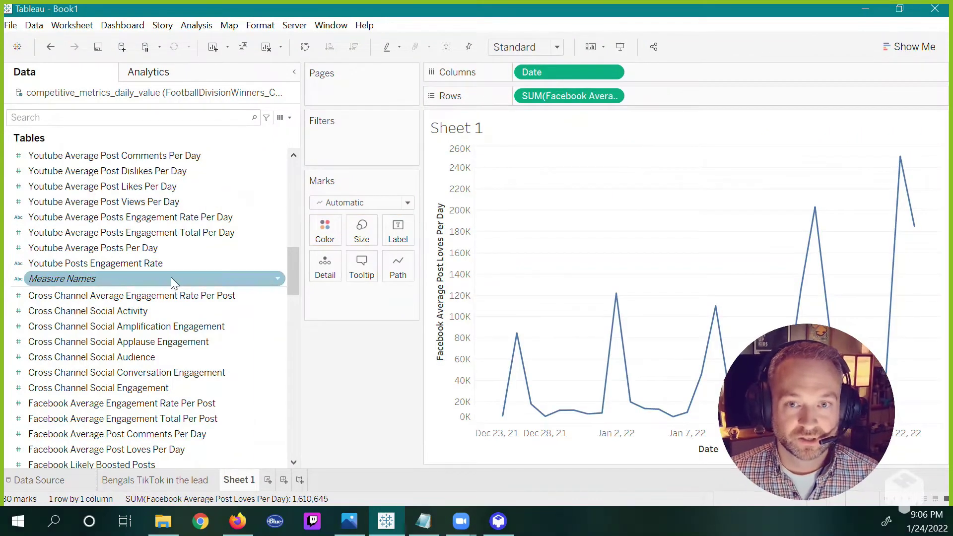
Step: Color the marks of the Facebook loves chart by Football Teams
scroll(170, 277, up, 3)
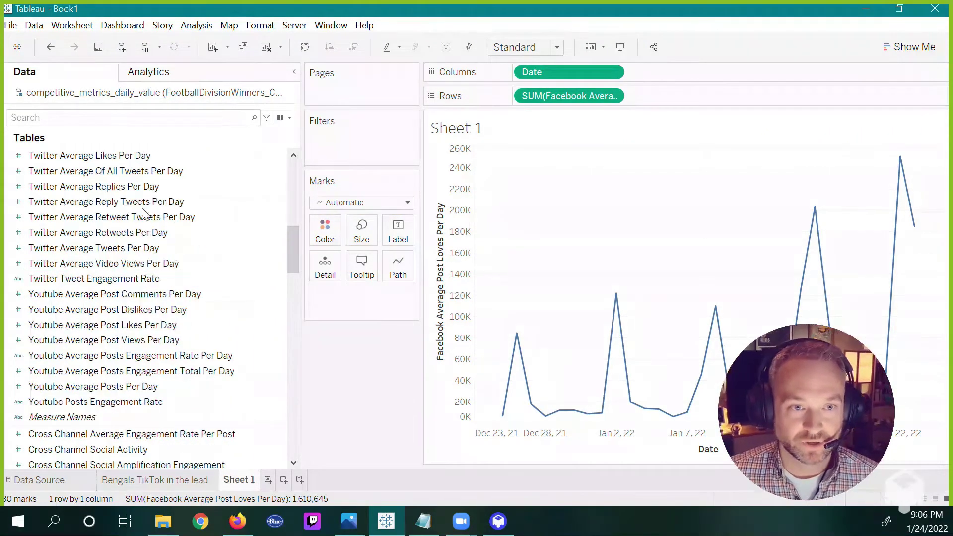
scroll(144, 217, up, 9)
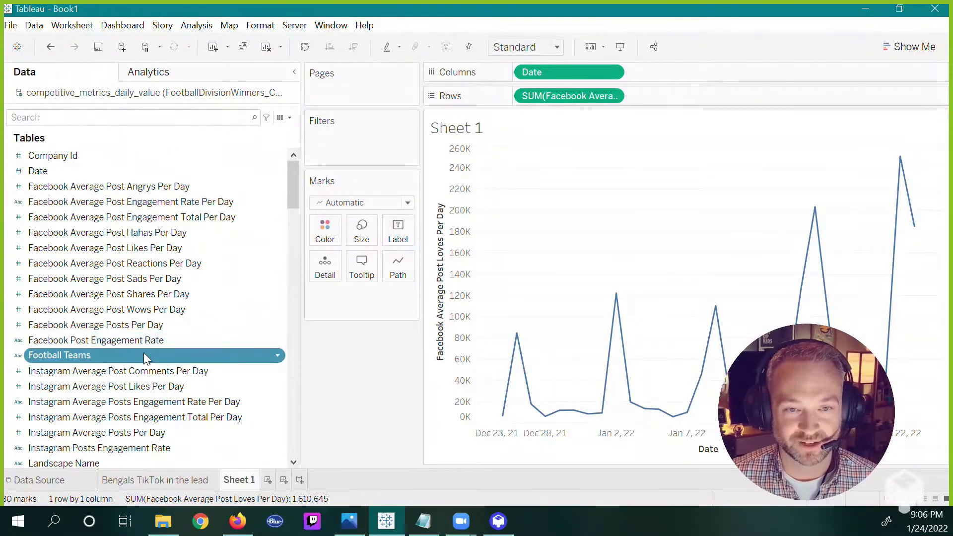
drag(144, 352, 325, 231)
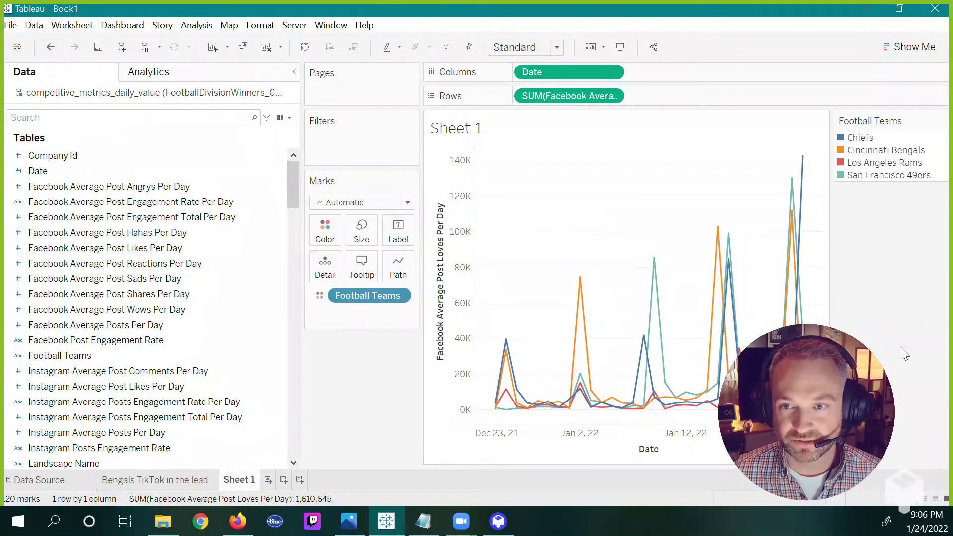
Step: Try the Bar mark type on the loves chart, set it to Line instead, and inspect the peaks of the team lines
click(365, 203)
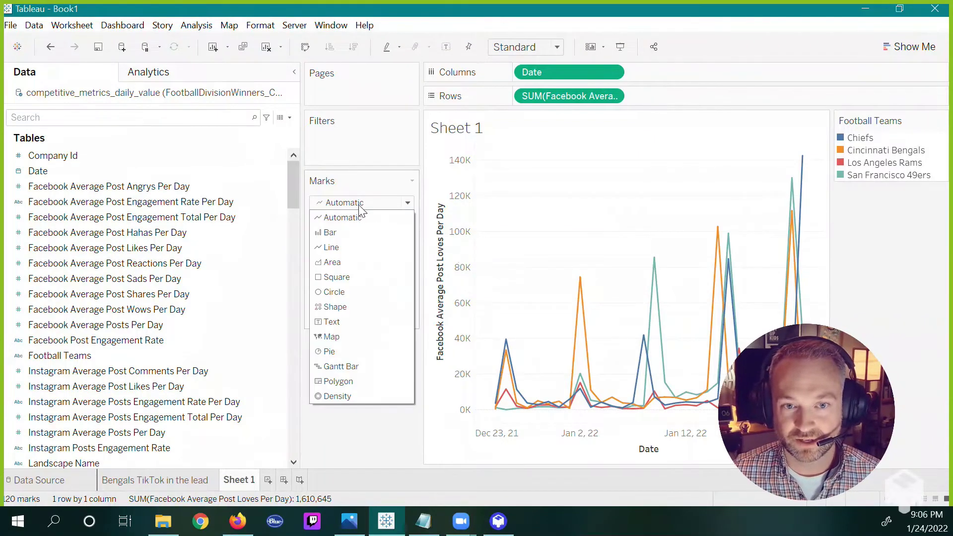
key(Escape)
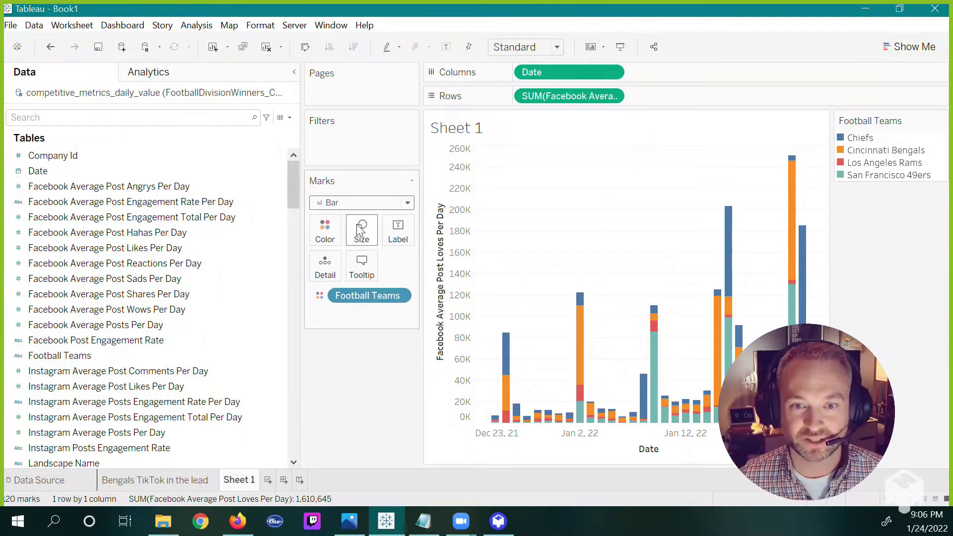
click(368, 208)
key(Escape)
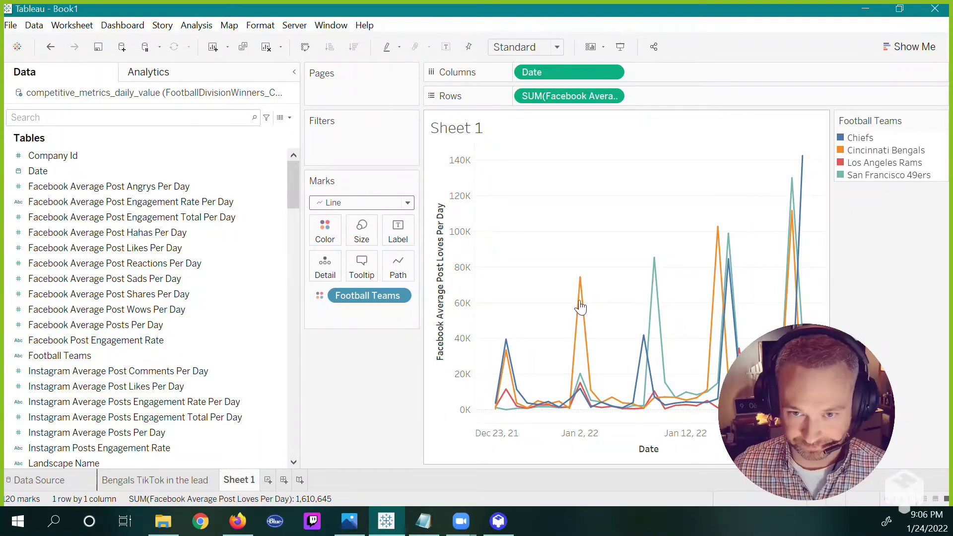
mouse_move(576, 318)
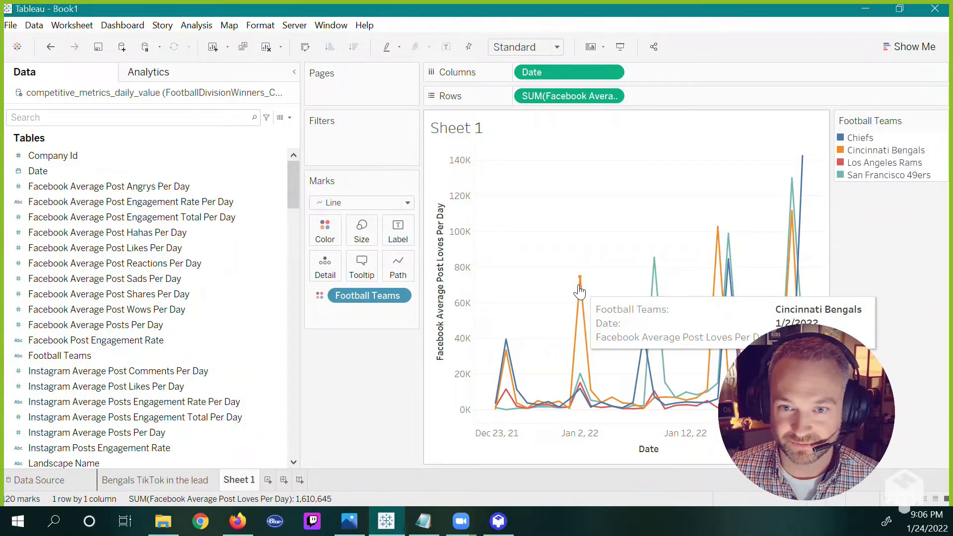
mouse_move(803, 168)
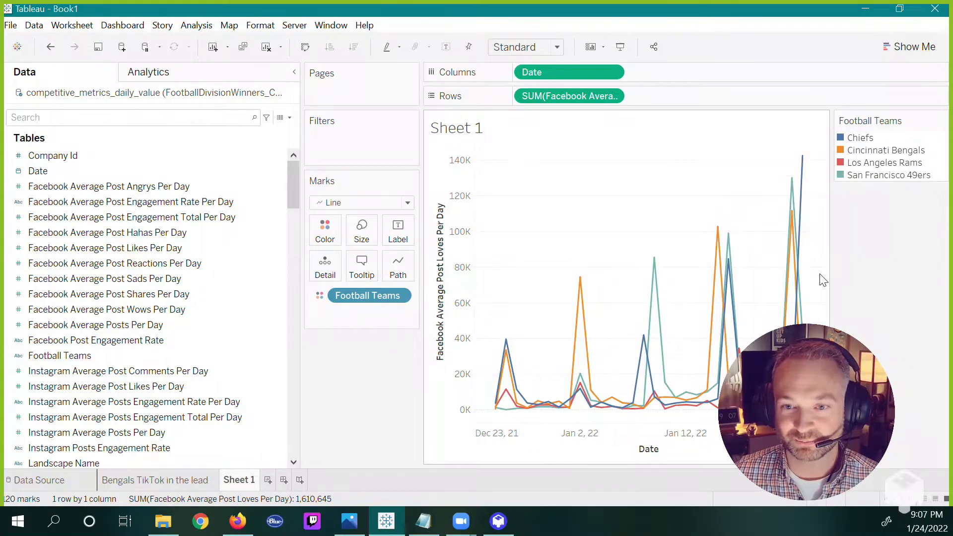
Step: Convert Facebook Average Post Angrys Per Day to a measure and add it to Rows after the loves measure
click(231, 260)
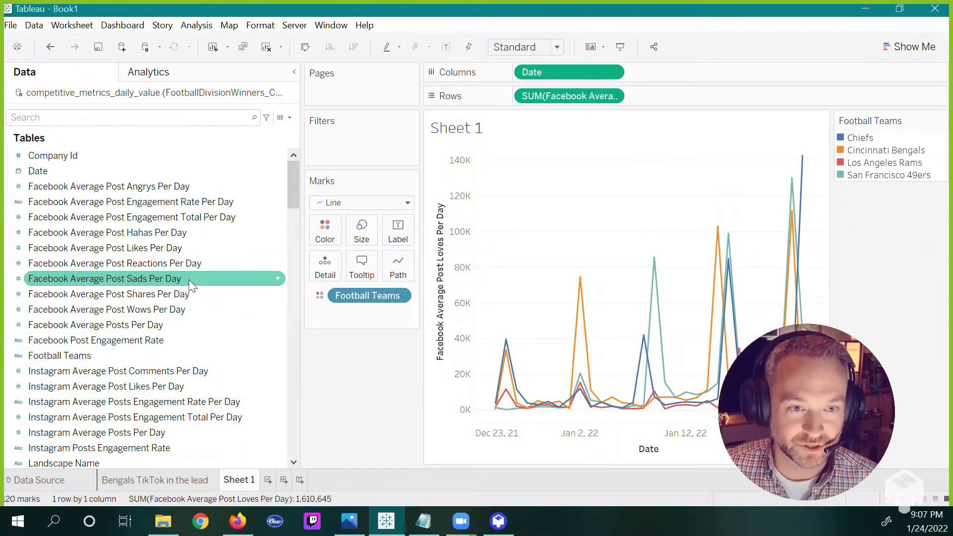
click(174, 187)
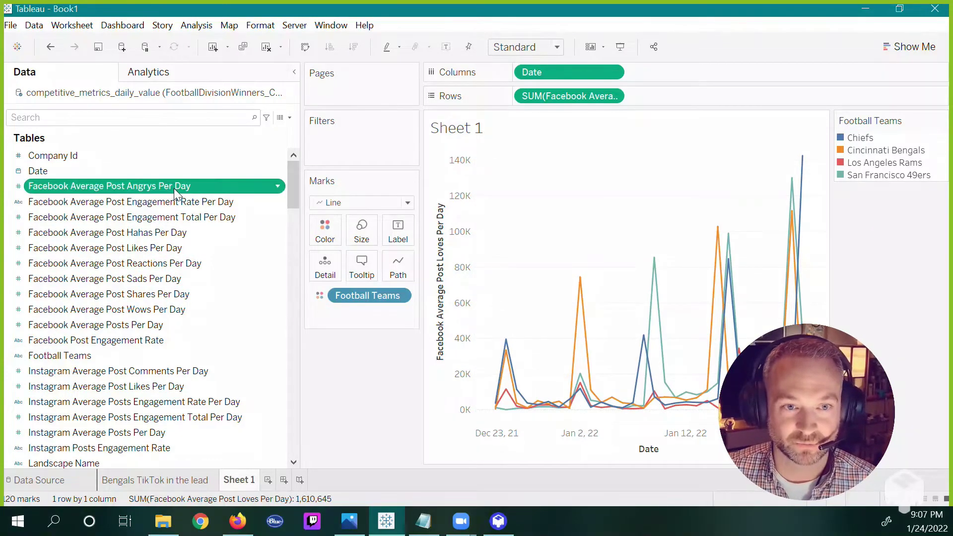
right_click(173, 189)
key(Escape)
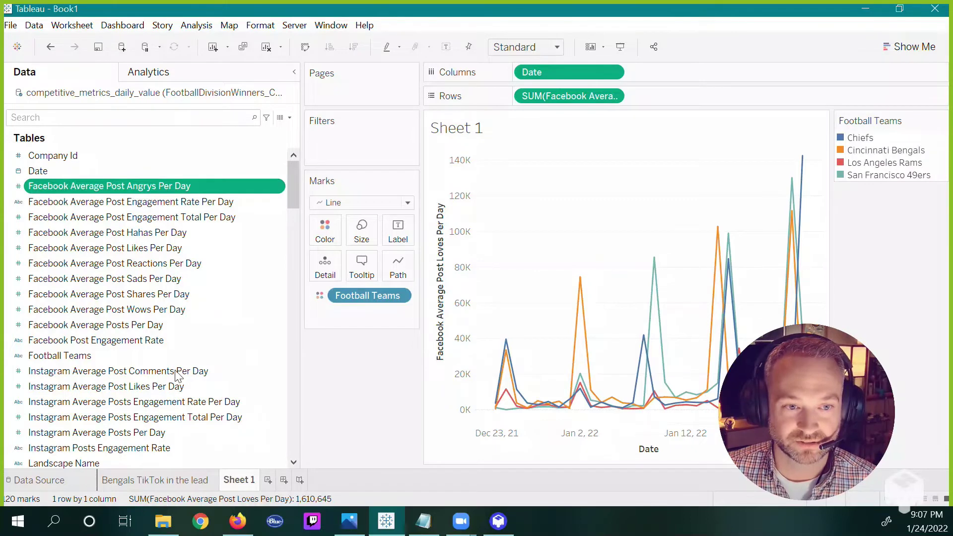
scroll(176, 376, up, 6)
scroll(79, 218, down, 2)
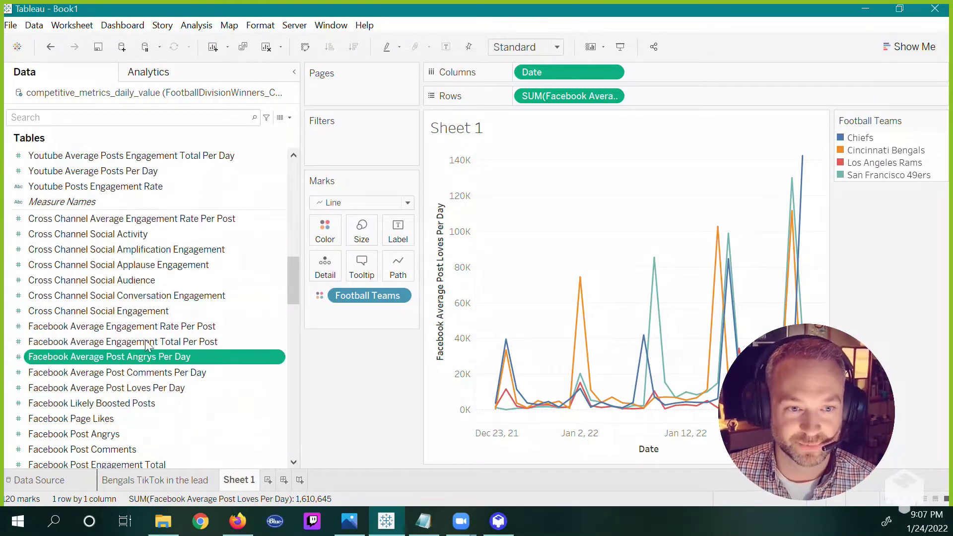
drag(184, 361, 335, 224)
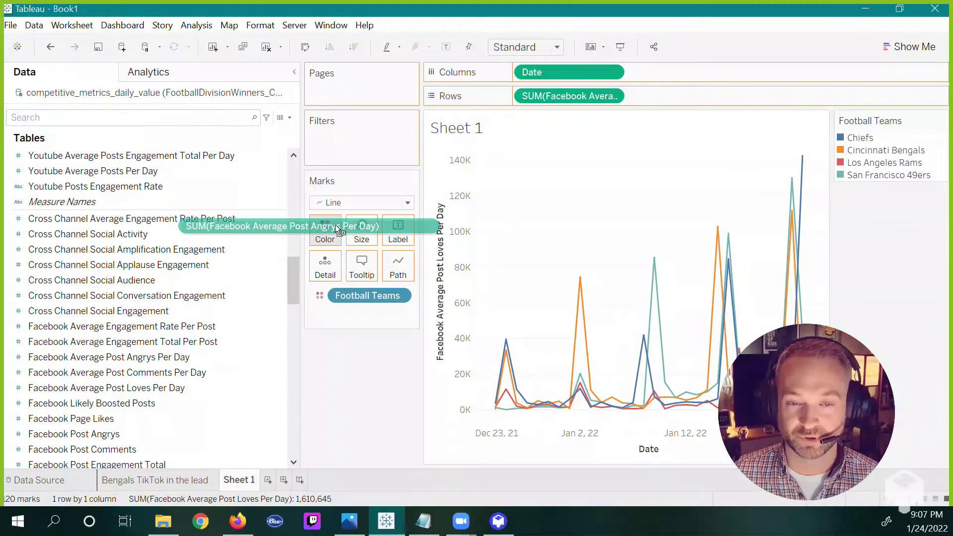
drag(335, 225, 335, 224)
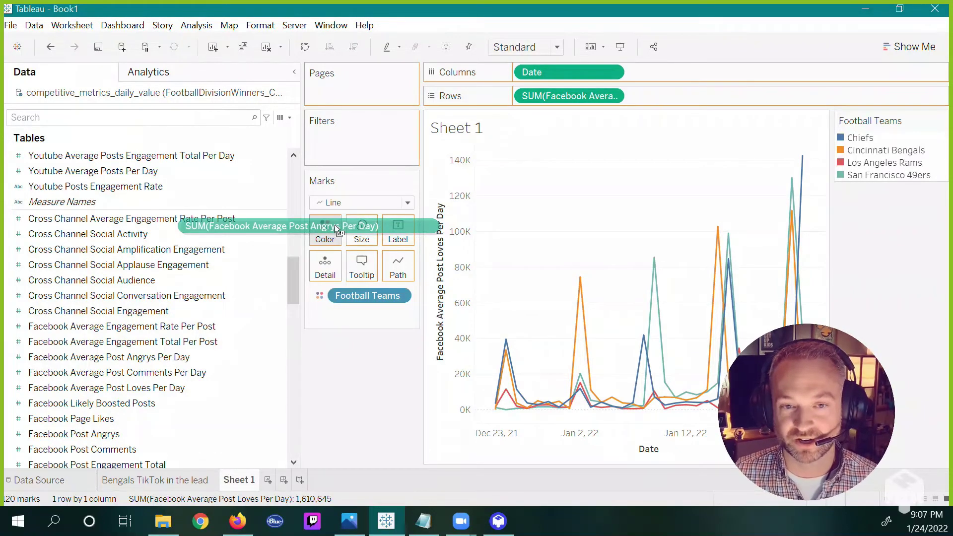
drag(335, 225, 648, 103)
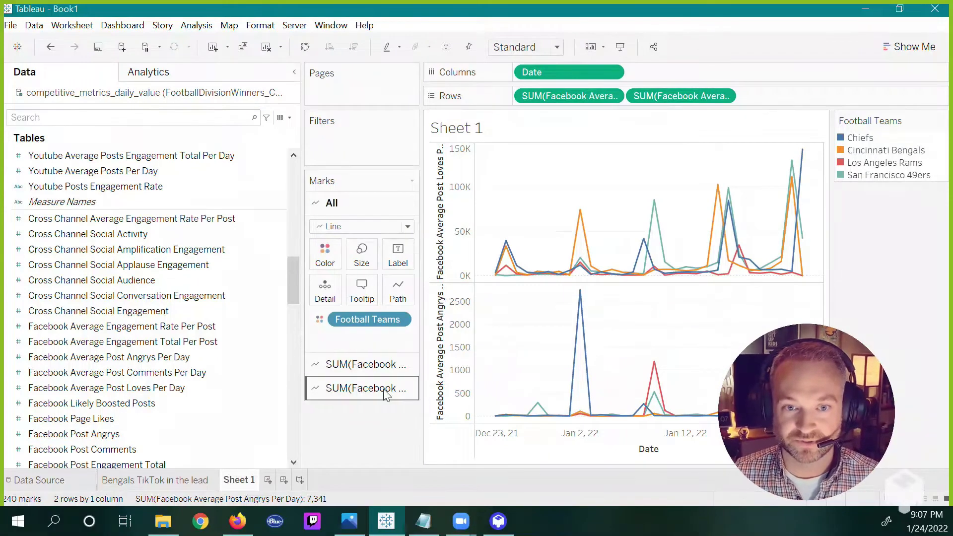
Step: Set the mark type of the Facebook Average Post Angrys Per Day chart to Shape with the filled X symbol
click(362, 395)
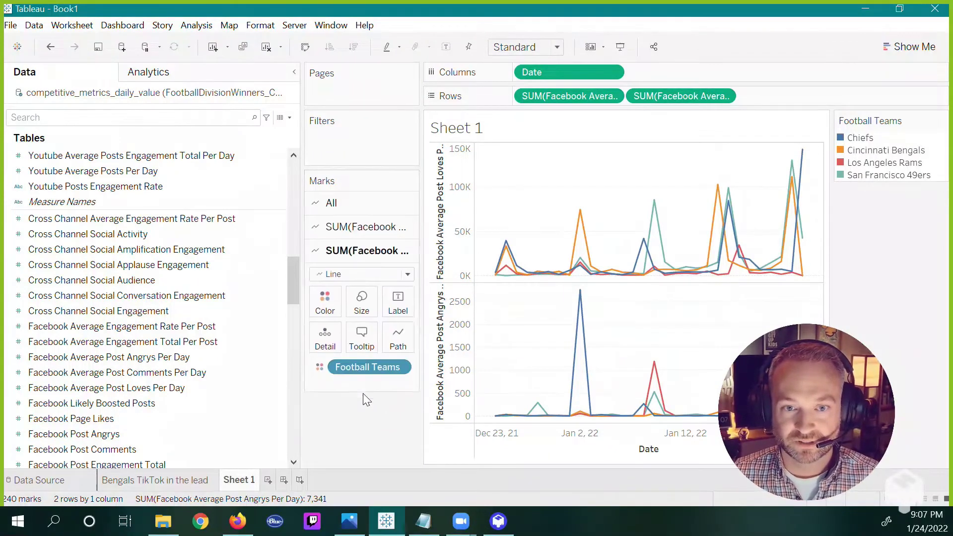
click(365, 272)
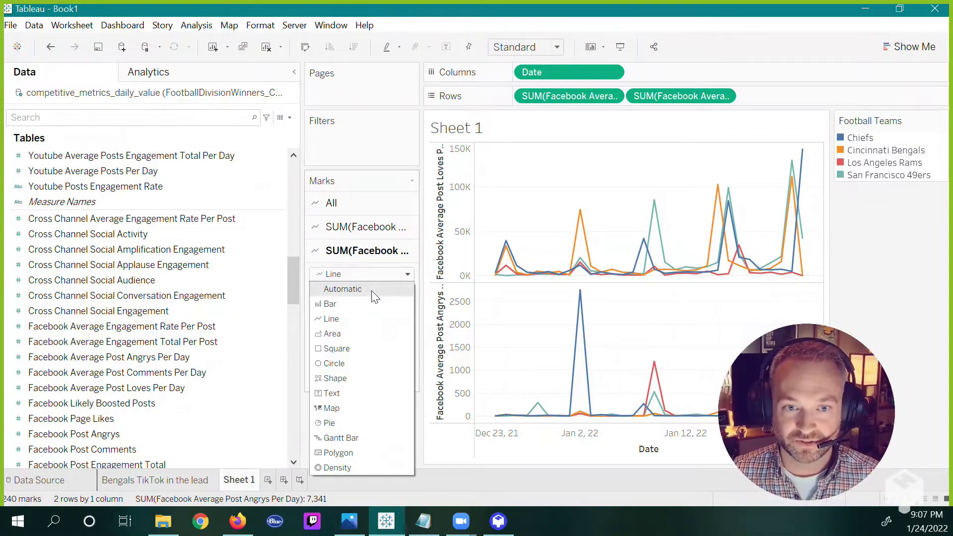
key(Escape)
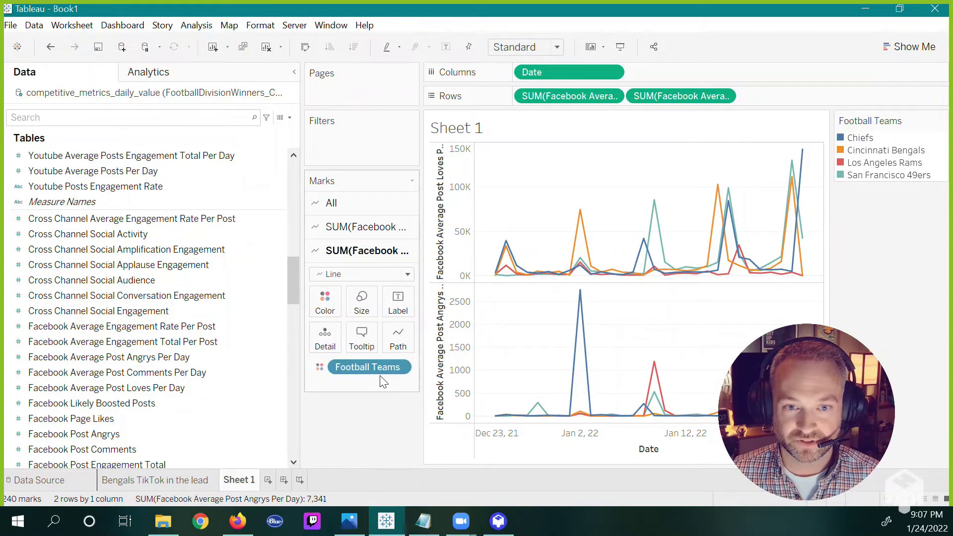
click(398, 342)
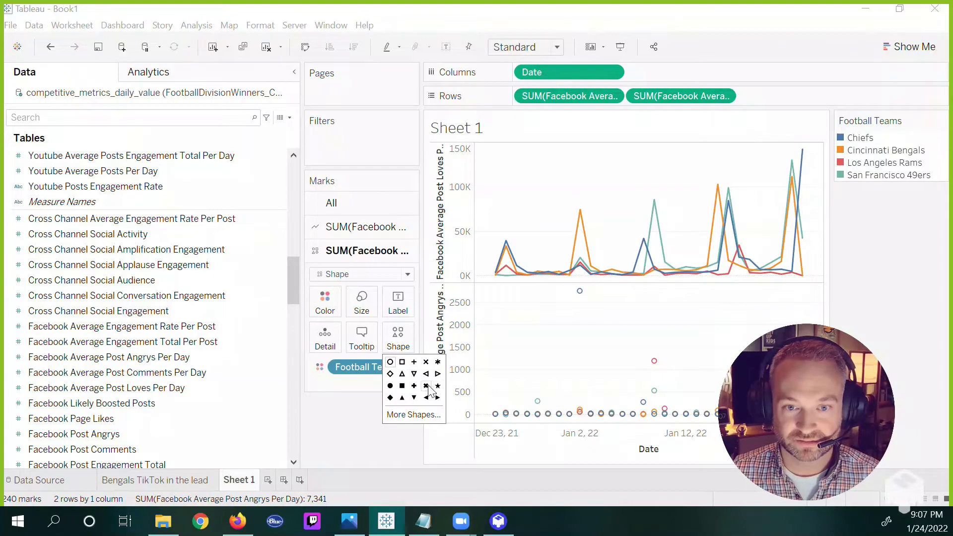
click(427, 387)
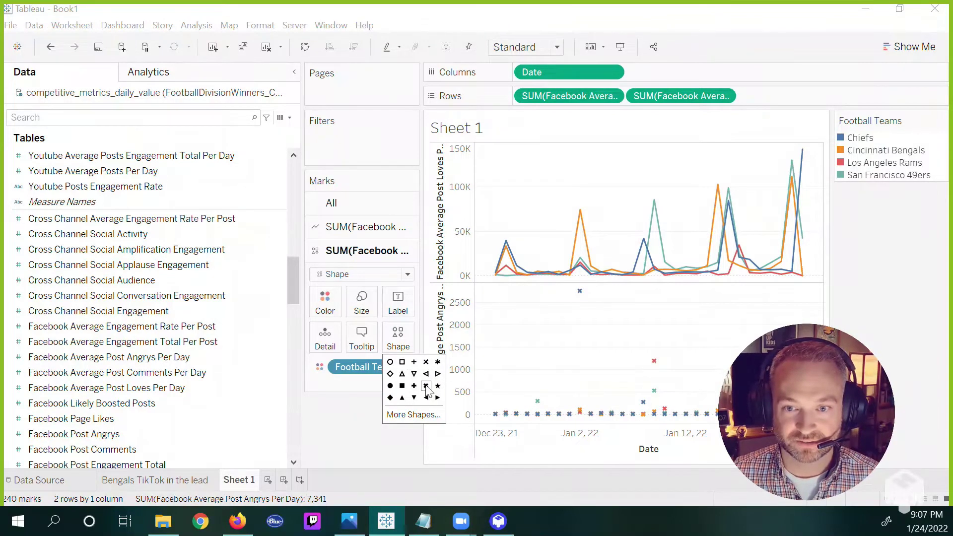
Step: Enlarge the X marks of the angrys chart and inspect the highest Chiefs mark
click(368, 307)
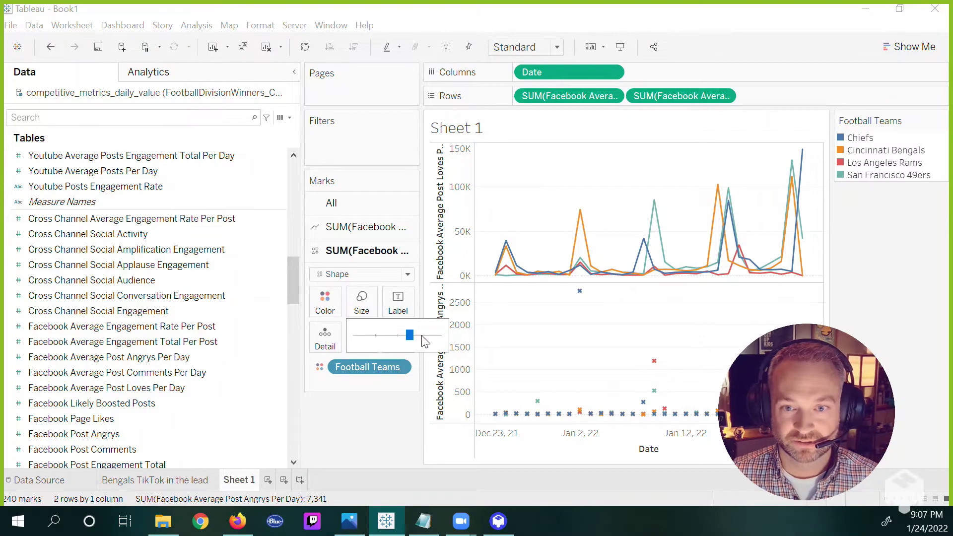
drag(421, 335, 404, 335)
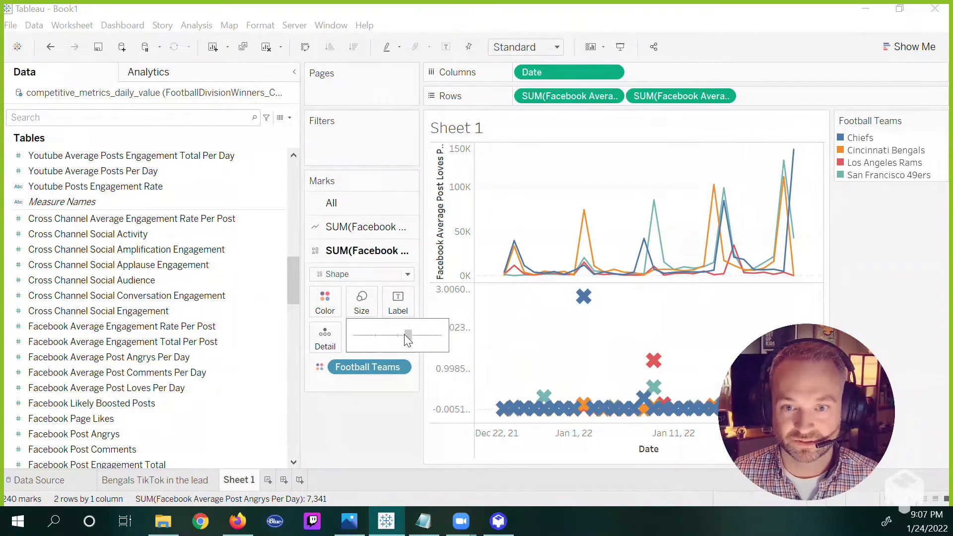
click(415, 448)
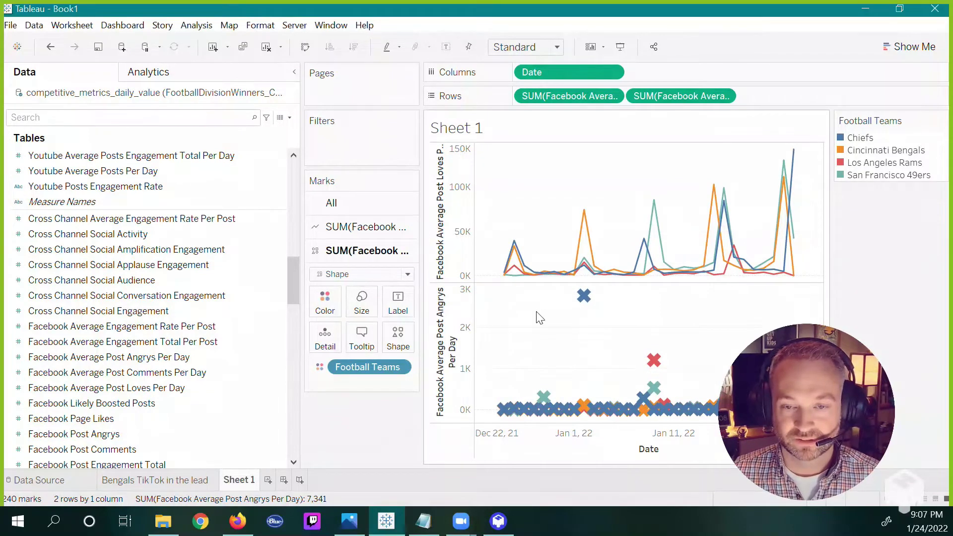
mouse_move(589, 304)
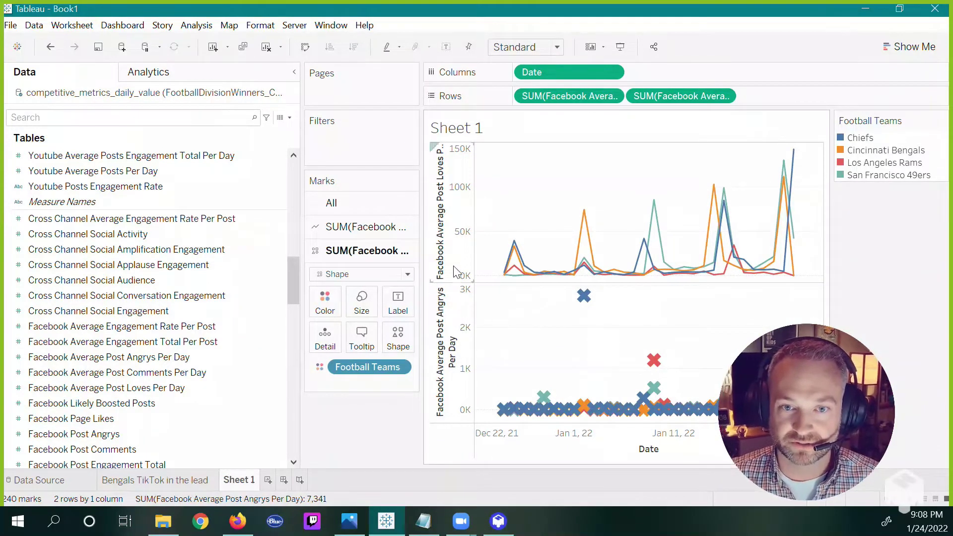
Step: Change the title of the Facebook Average Post Loves Per Day axis to "Loves per Day"
click(451, 238)
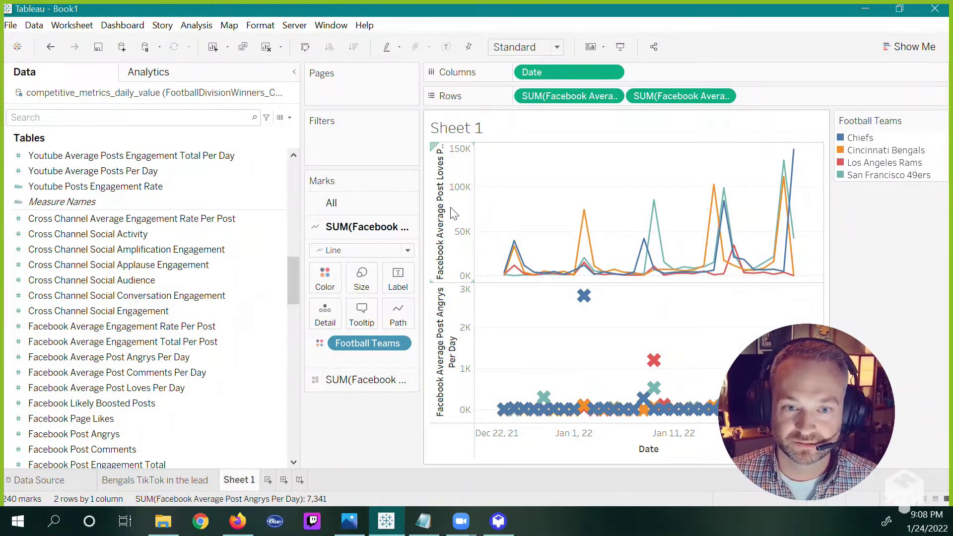
double_click(453, 213)
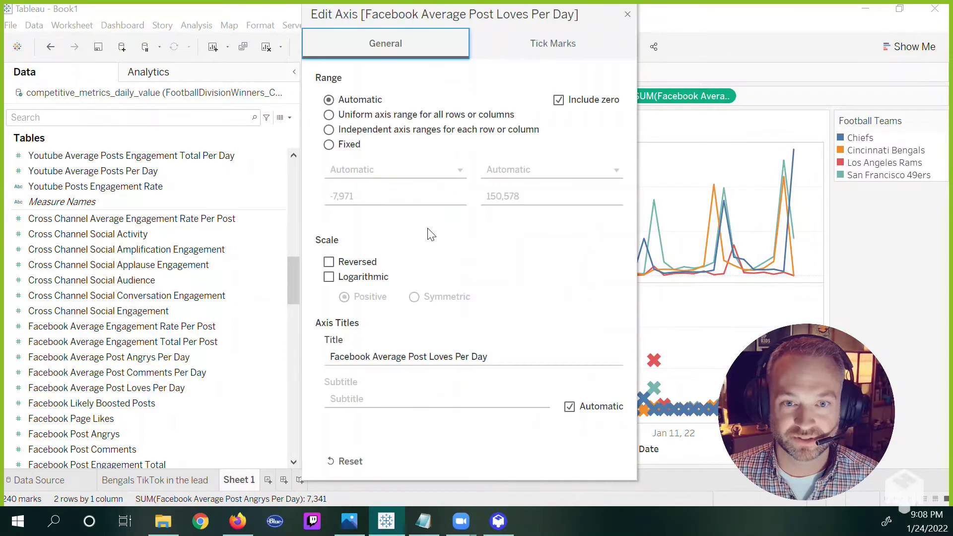
click(495, 354)
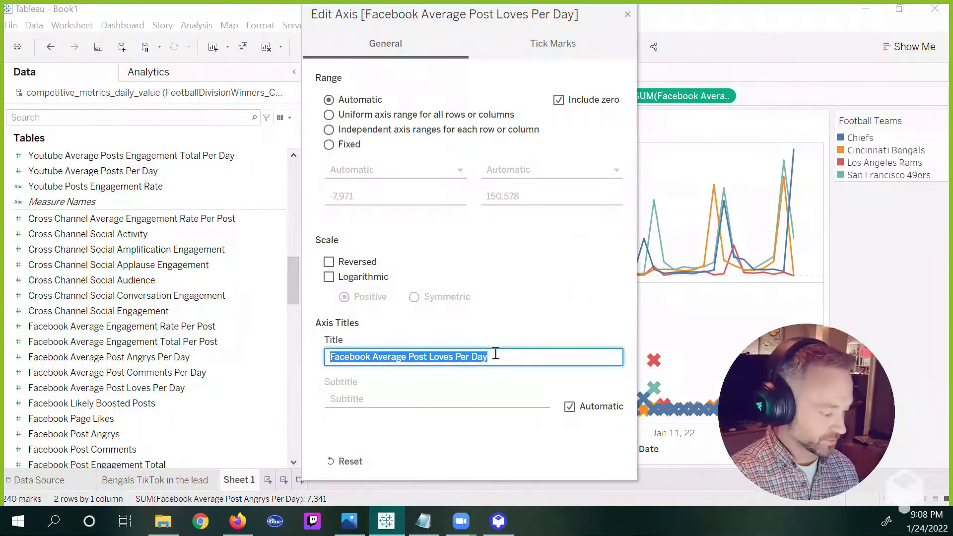
text(Loves per)
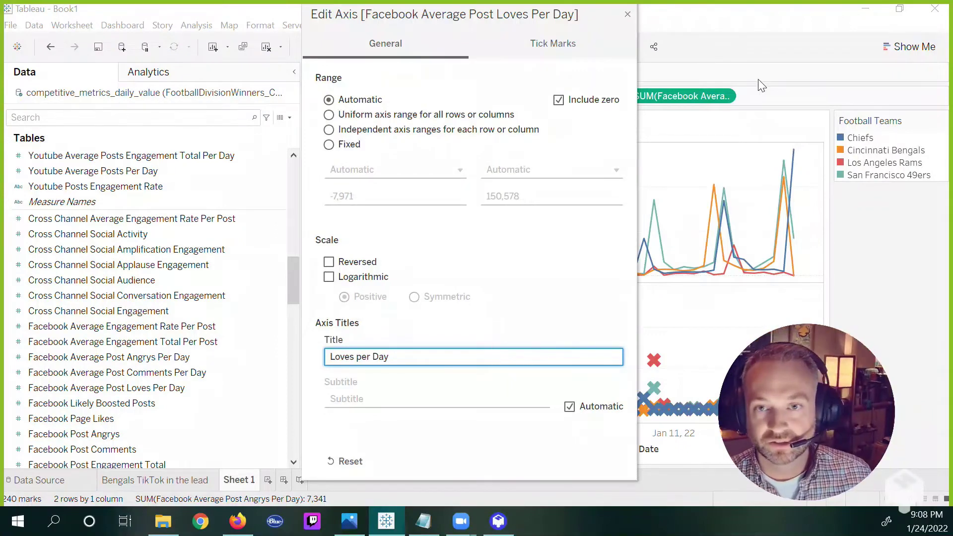
click(628, 14)
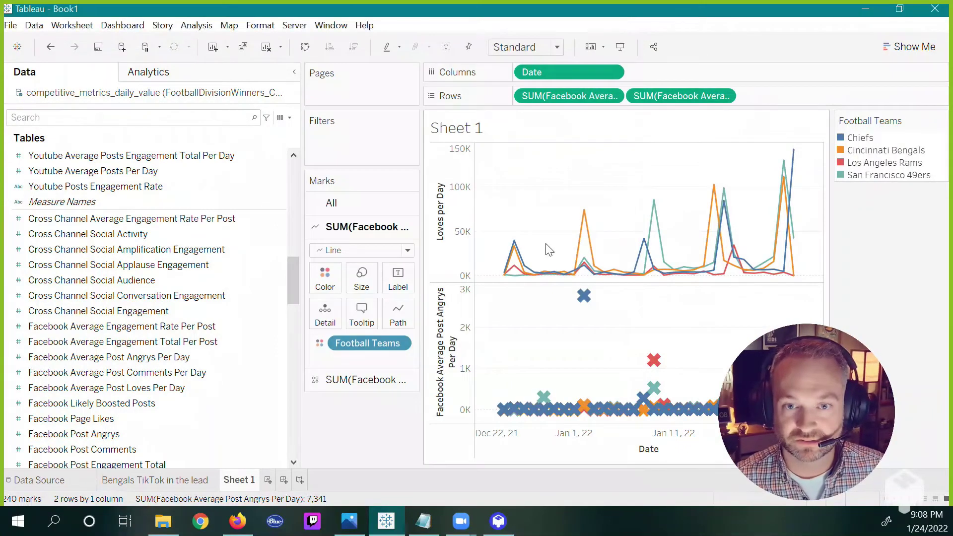
Step: Shorten the title of the Facebook Average Post Angrys Per Day axis to "Angrys Per Day"
click(447, 339)
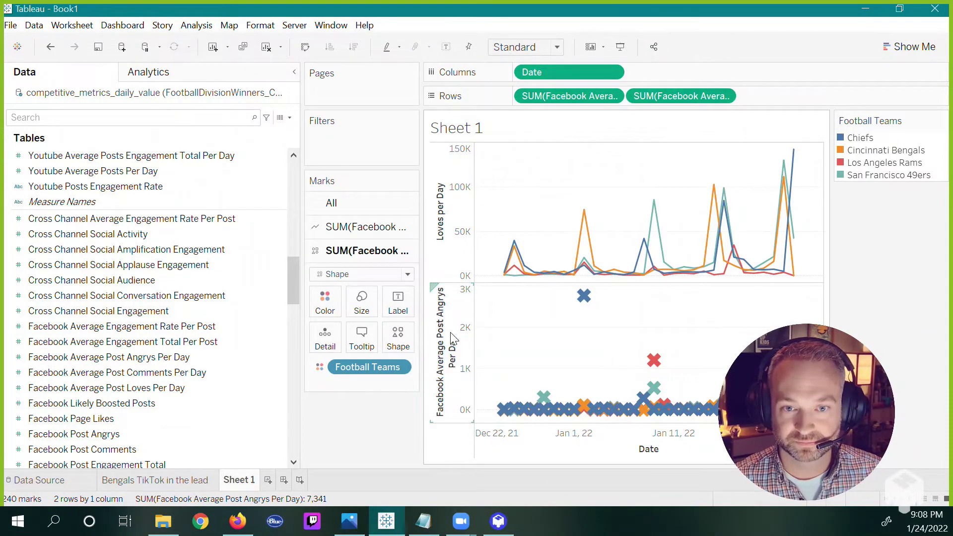
double_click(462, 335)
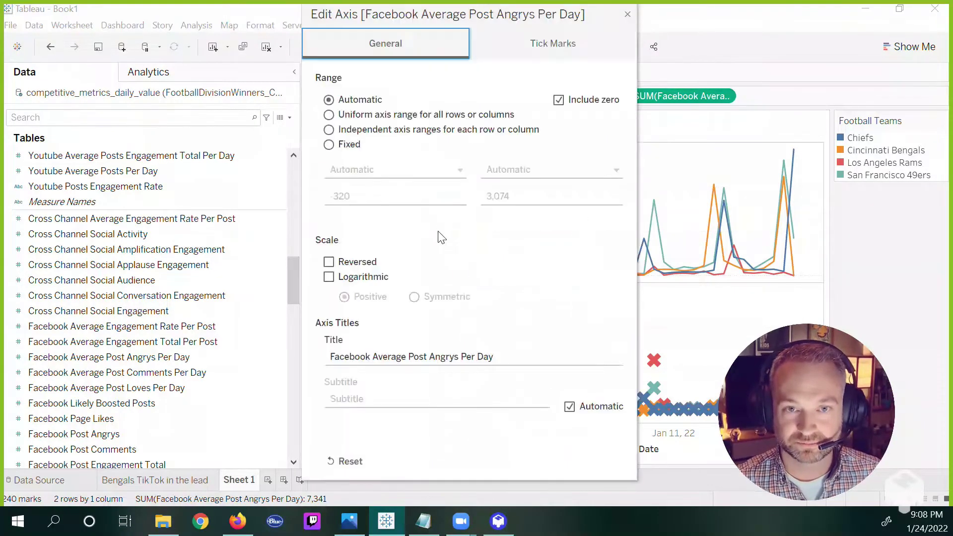
click(429, 355)
drag(430, 357, 285, 356)
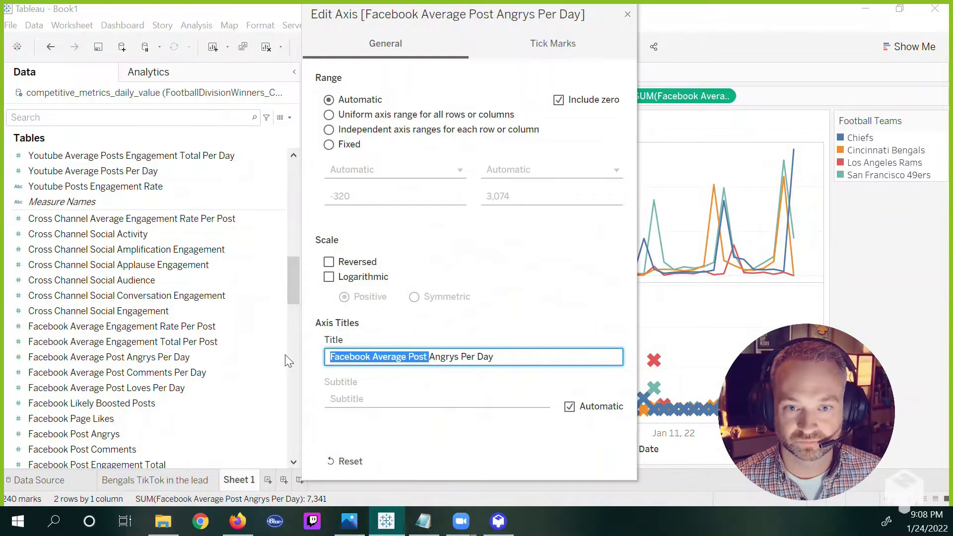
key(BackSpace)
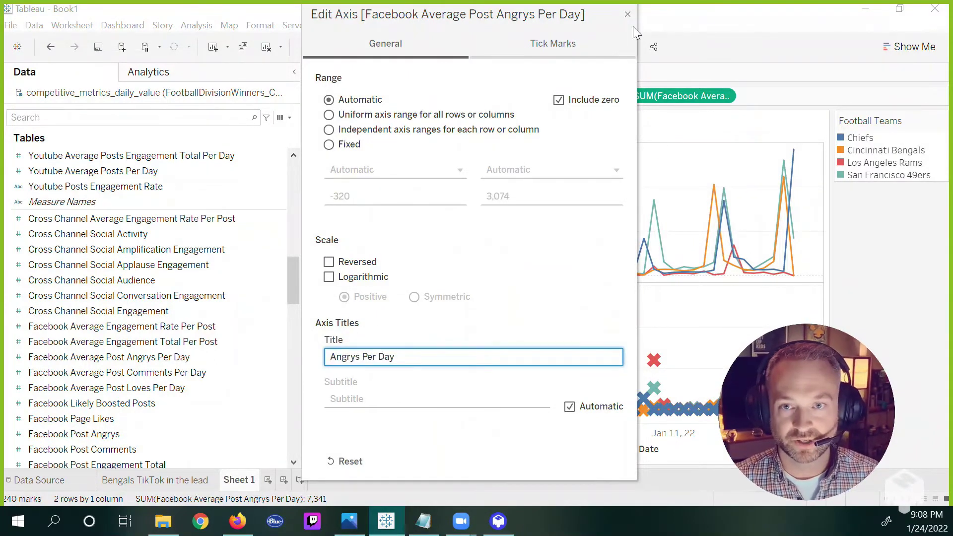
click(630, 14)
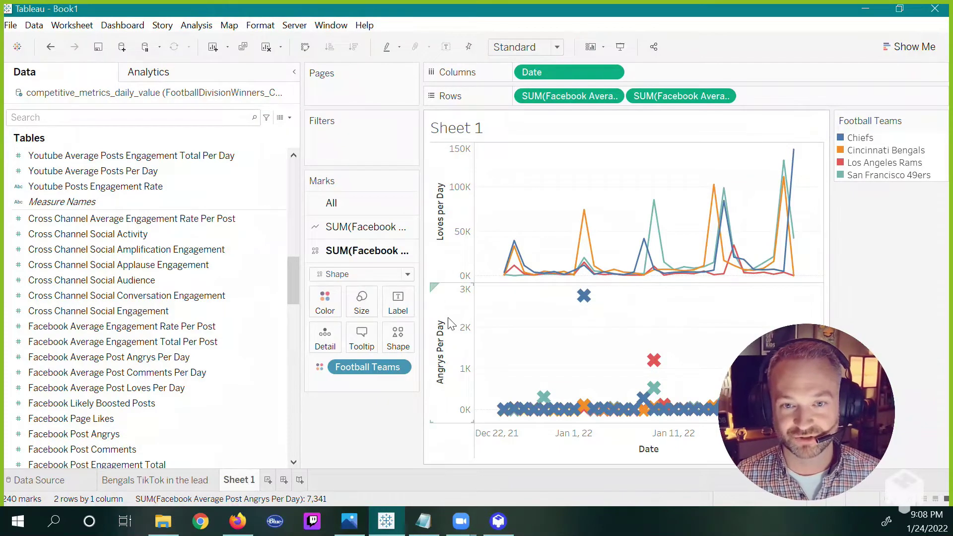
Step: Rename the Sheet 1 worksheet to "Facebook Reaction Comparison"
double_click(242, 482)
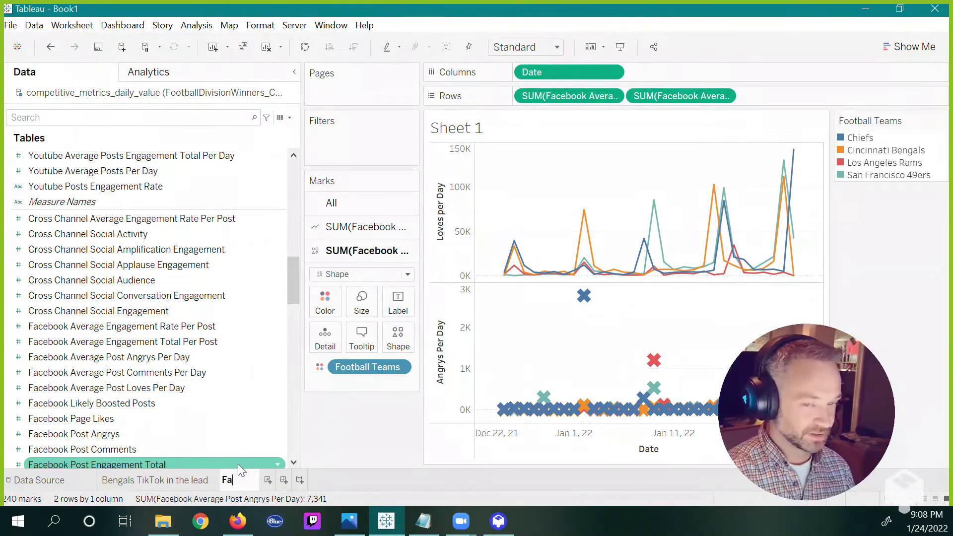
text(Facebook )
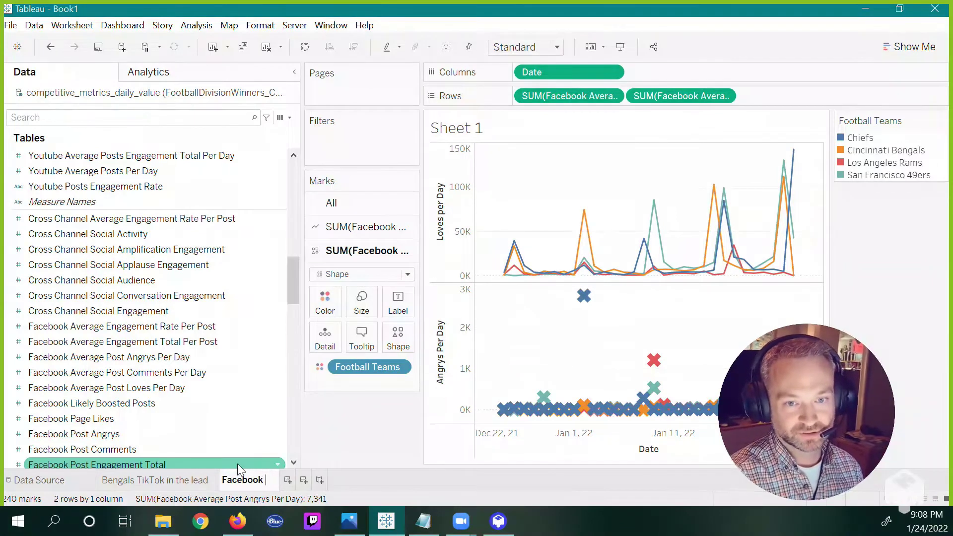
text(Reaction)
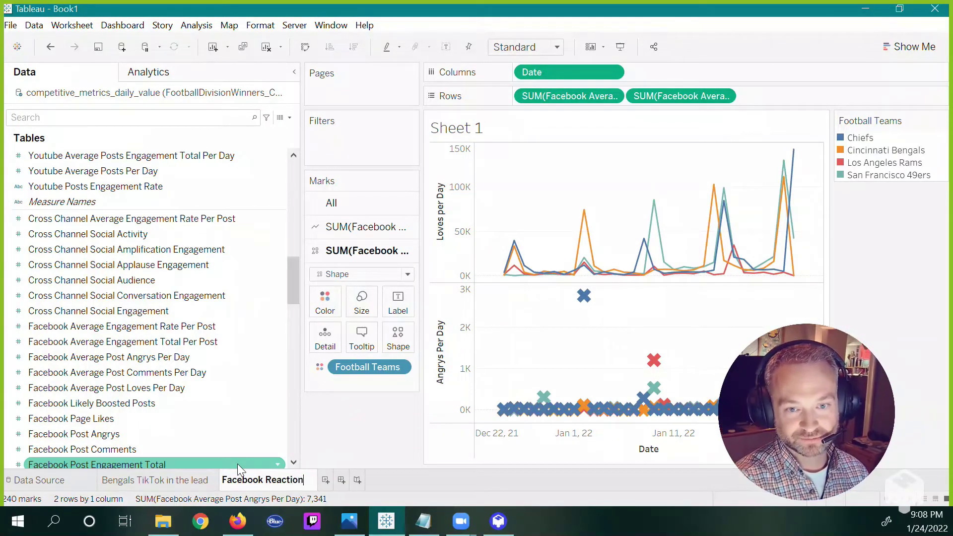
text( Comparison)
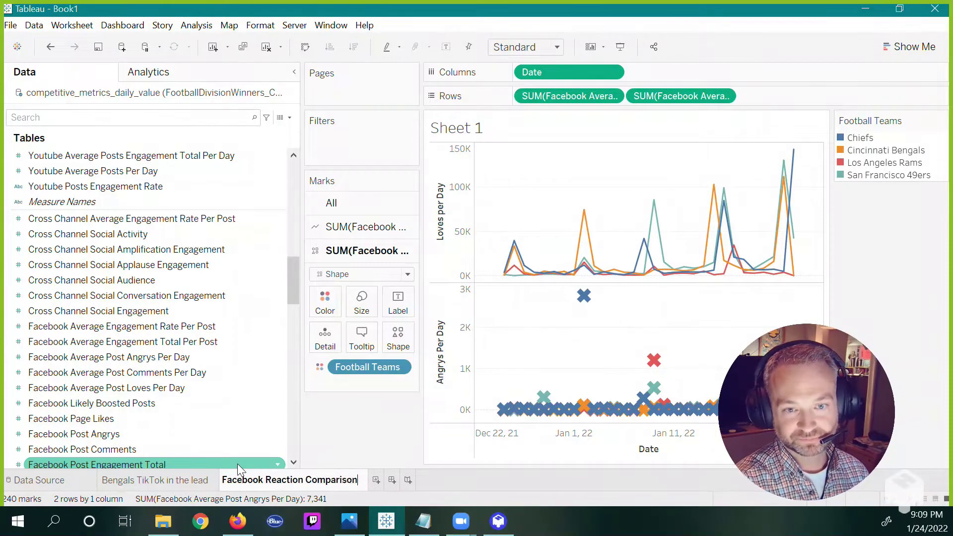
key(Return)
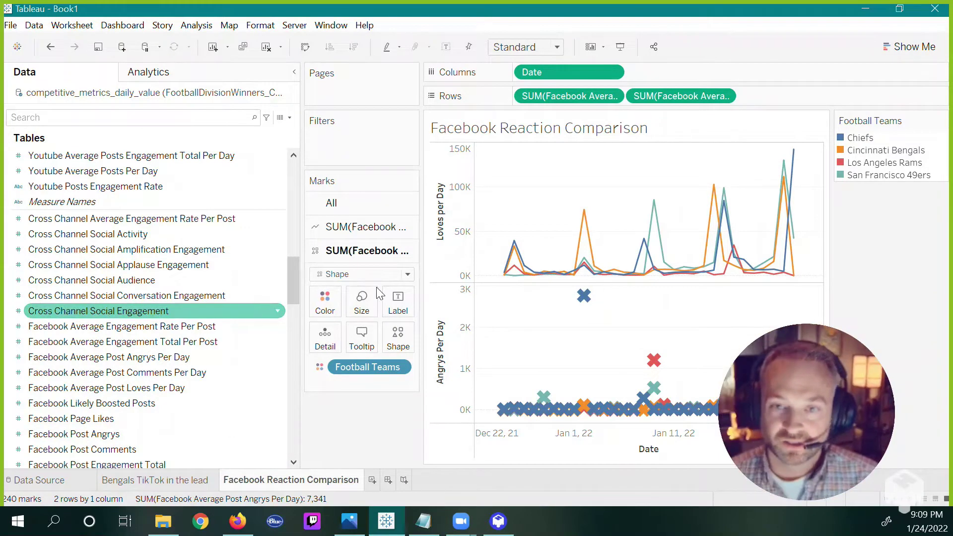
Step: Edit the Football Teams colors for all marks and assign red to the Chiefs
click(361, 204)
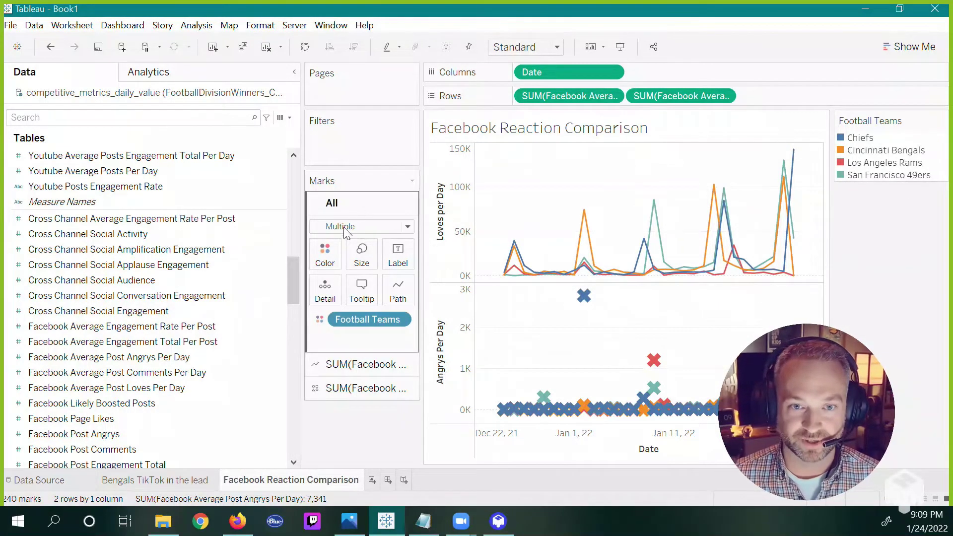
click(325, 254)
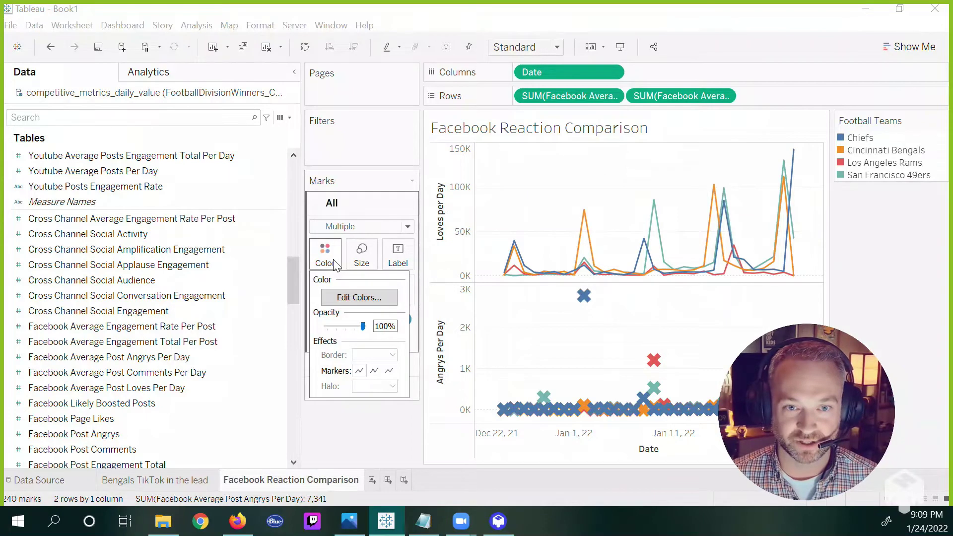
click(365, 302)
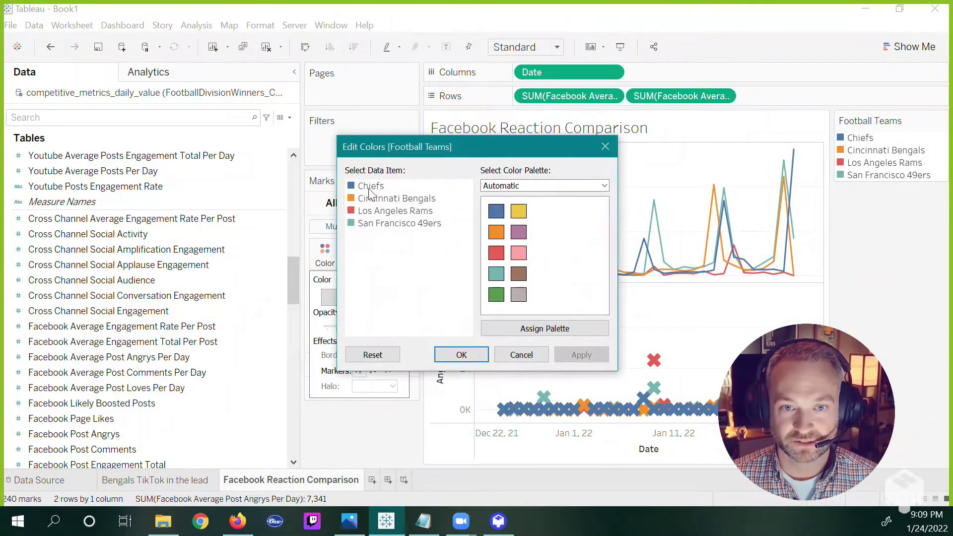
click(495, 253)
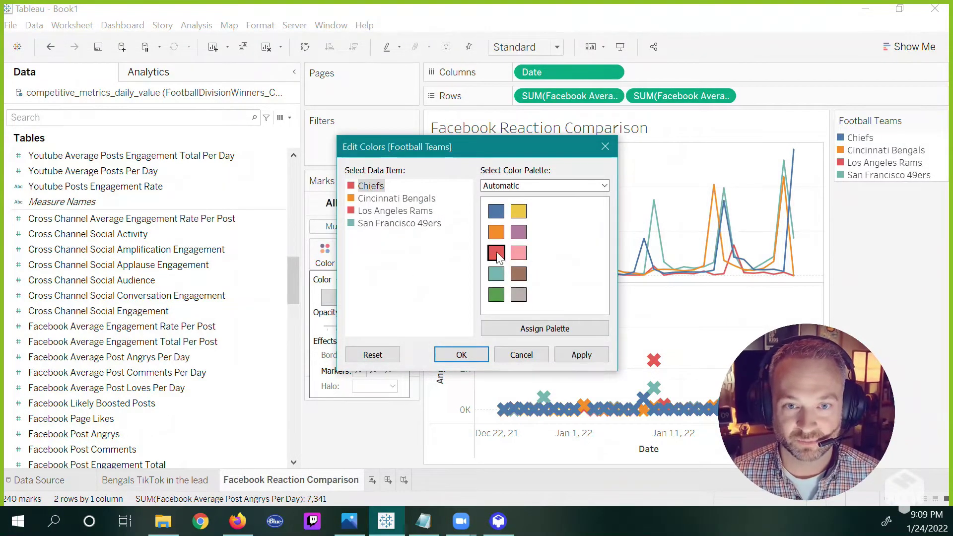
Step: Try yellow for the Los Angeles Rams and light gray for the San Francisco 49ers
click(410, 200)
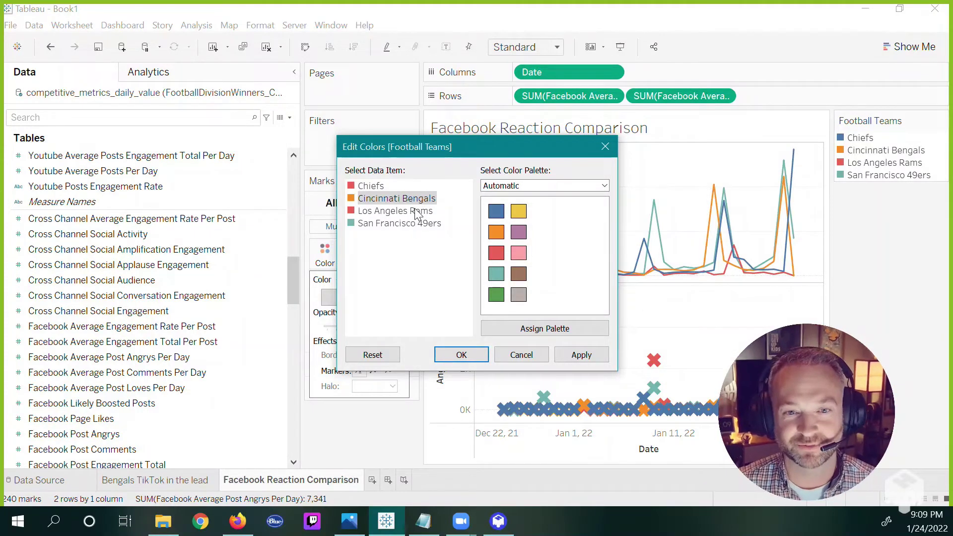
click(416, 212)
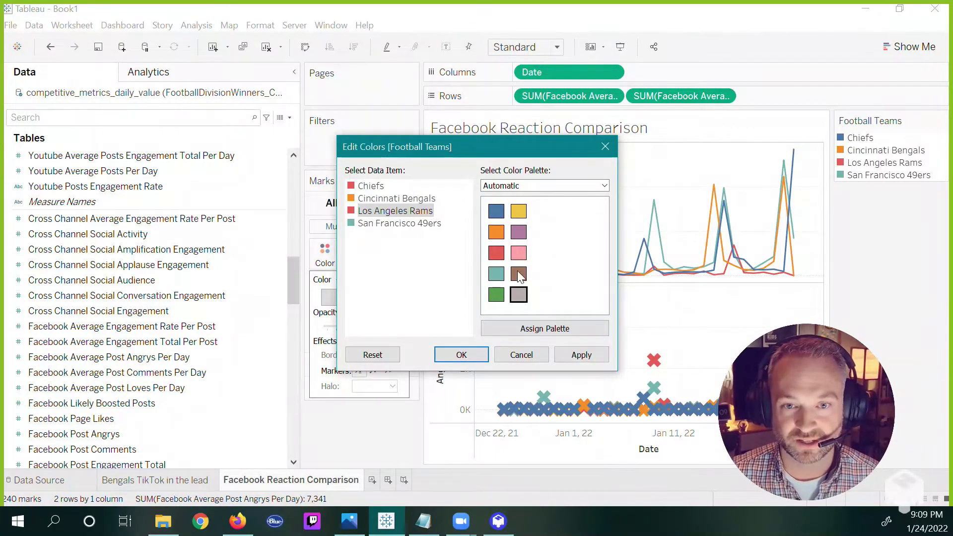
click(519, 211)
click(442, 230)
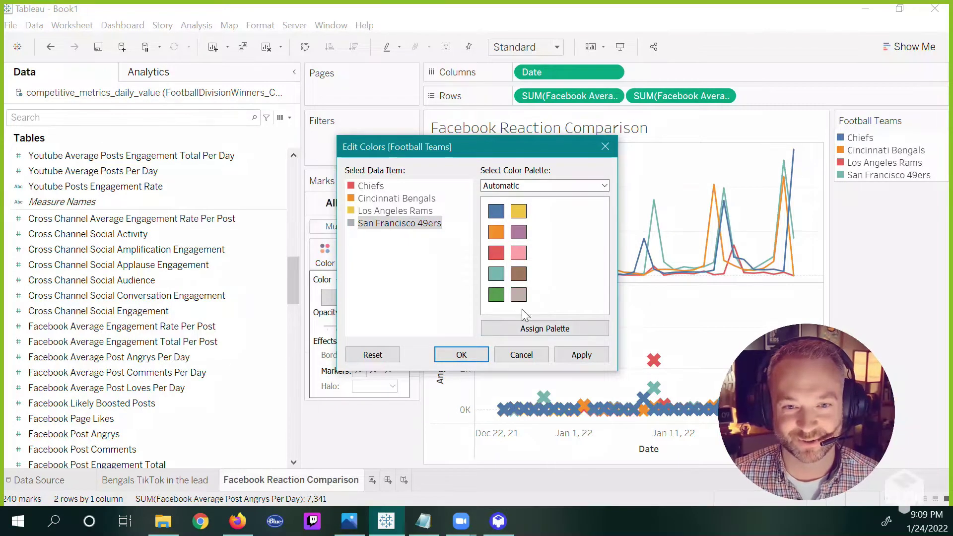
Step: Assign blue to the Los Angeles Rams and yellow to the San Francisco 49ers, and apply the team colors
click(405, 211)
click(497, 211)
click(417, 224)
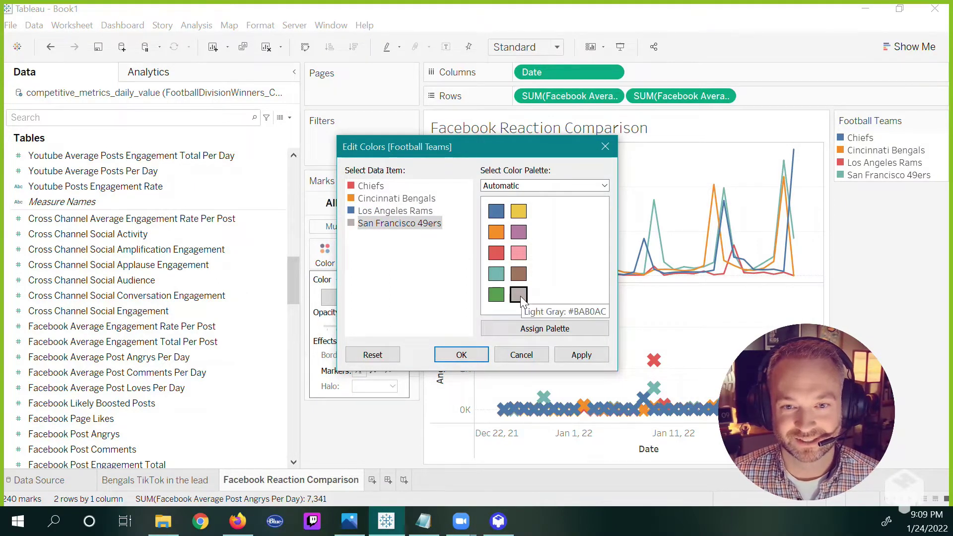
click(519, 212)
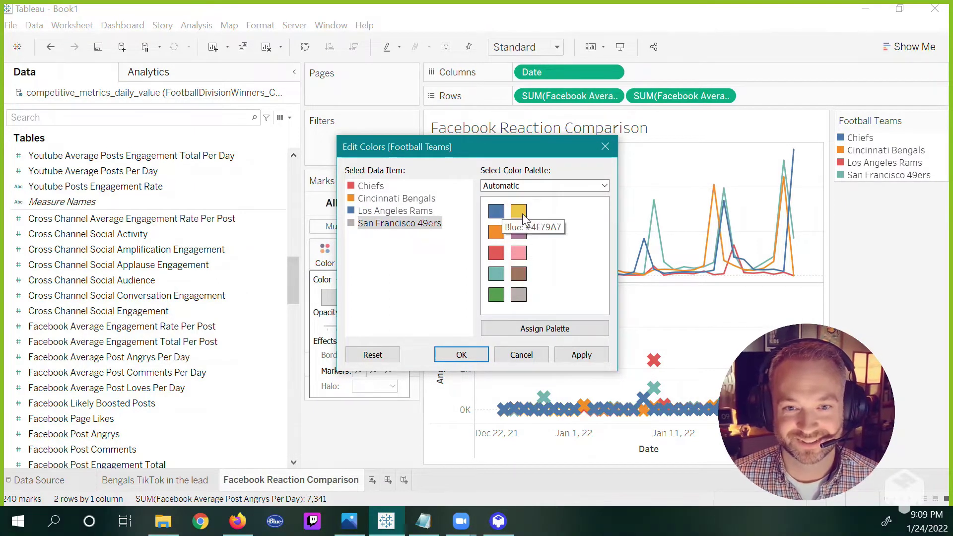
click(593, 356)
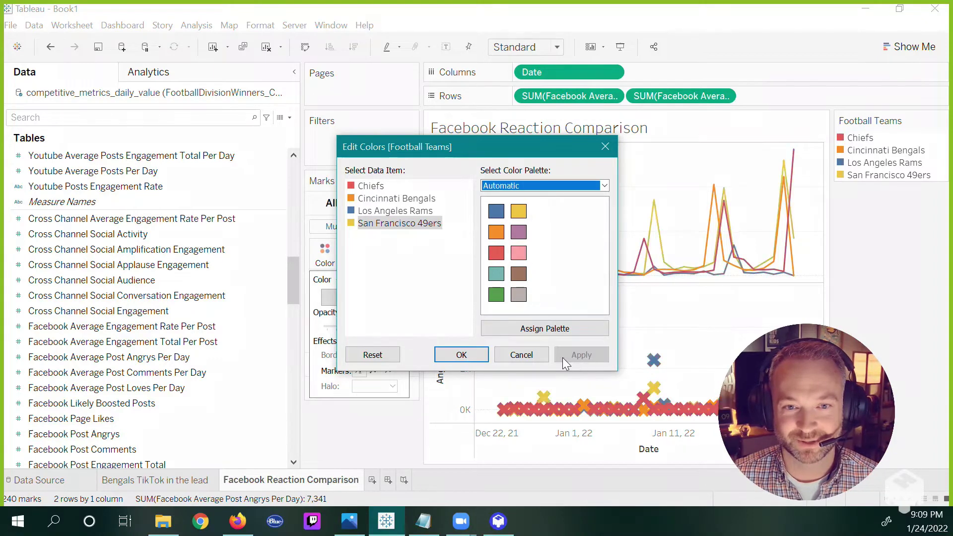
click(472, 352)
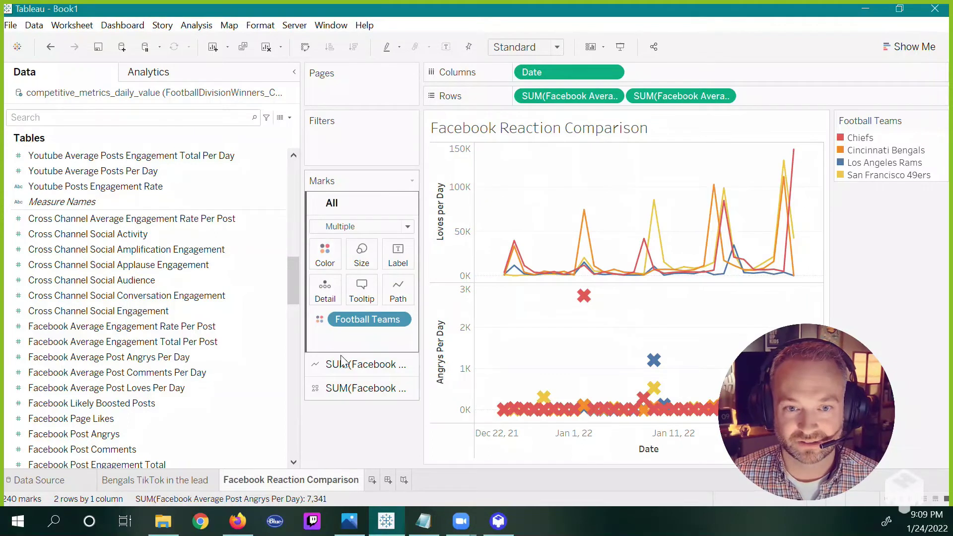
Step: Reduce the opacity of the X marks in the angrys chart to 86%
click(374, 388)
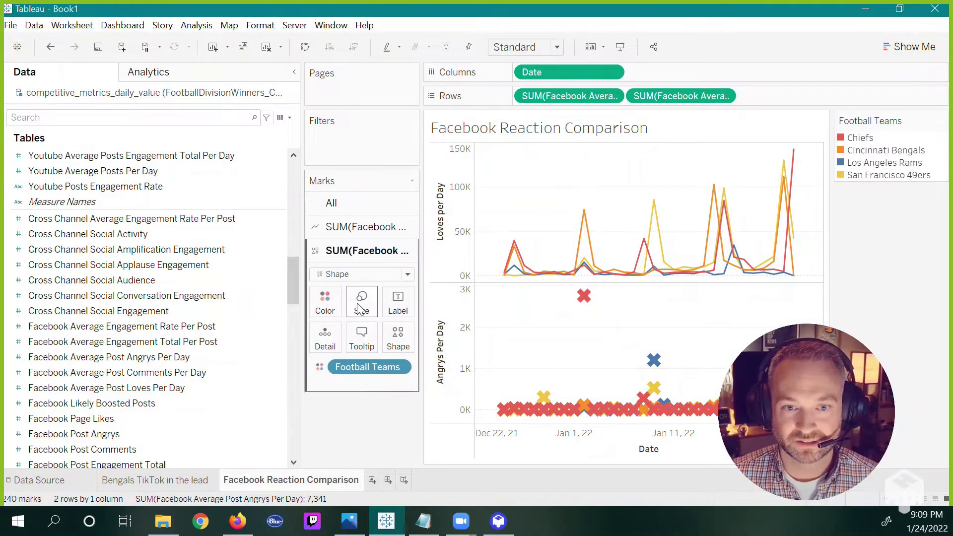
click(325, 303)
mouse_move(364, 373)
mouse_down()
mouse_move(346, 377)
mouse_move(360, 381)
mouse_up()
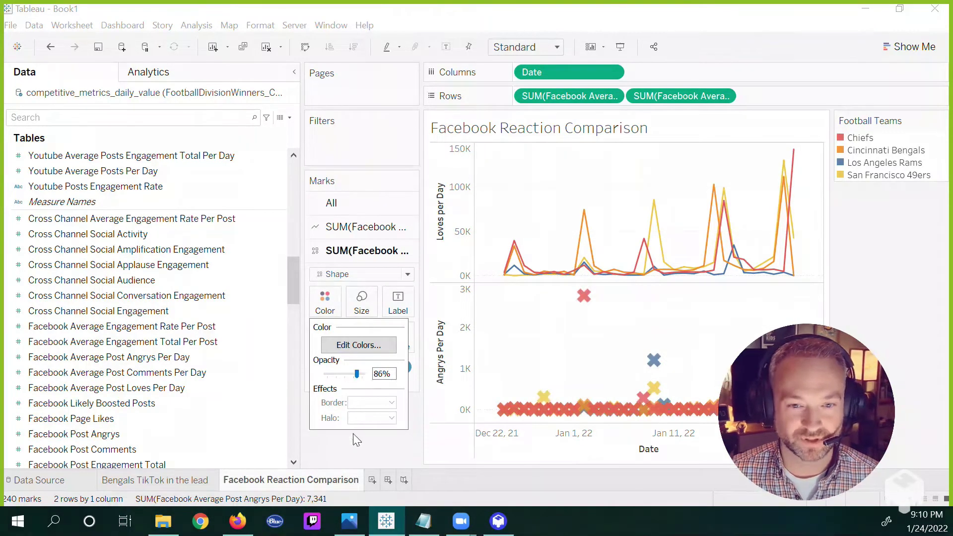
click(371, 455)
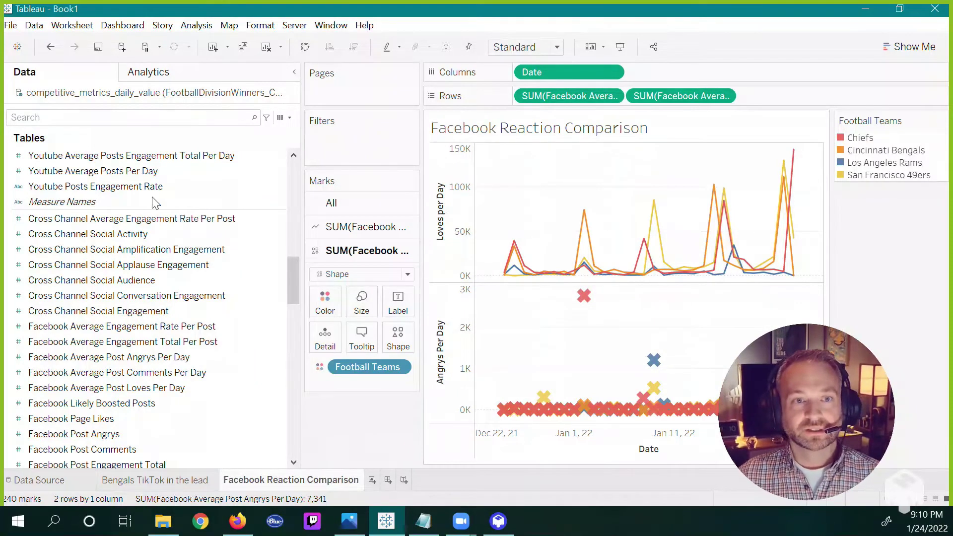
Step: Add an average line to both the loves and angrys charts and inspect the marks along the angrys average
click(145, 76)
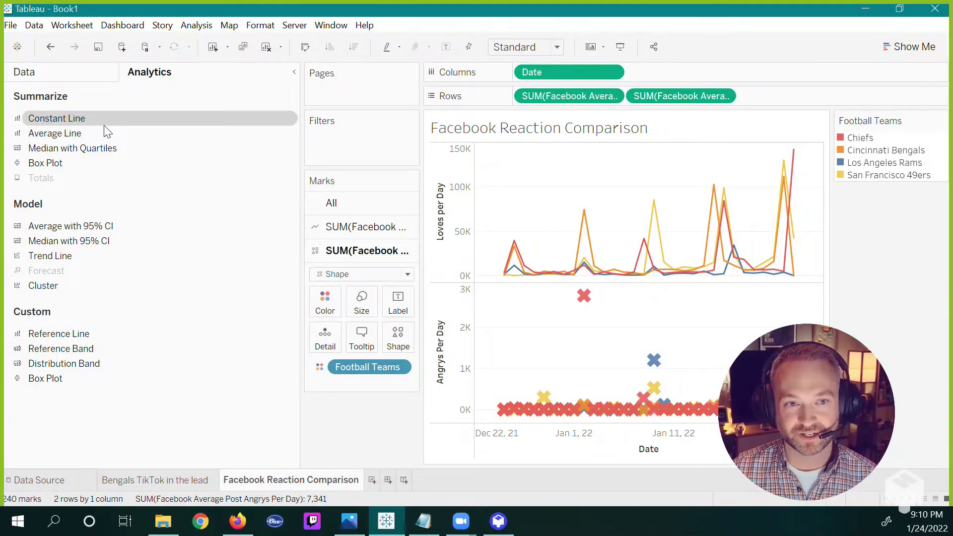
click(68, 77)
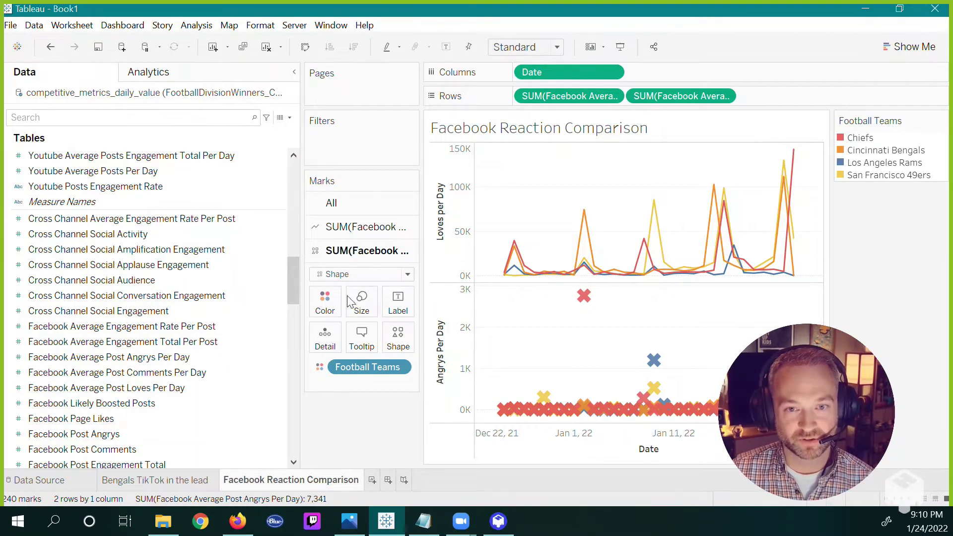
click(167, 78)
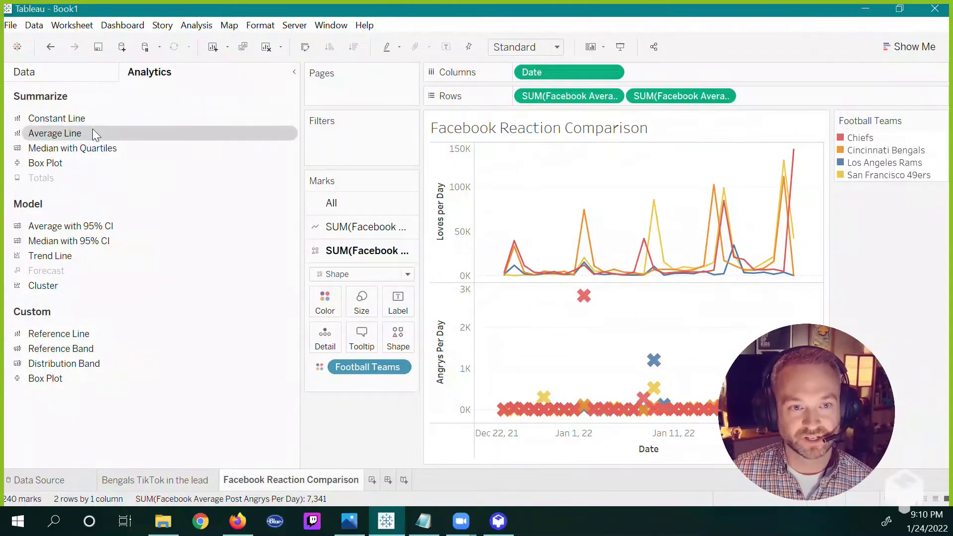
drag(56, 135, 550, 170)
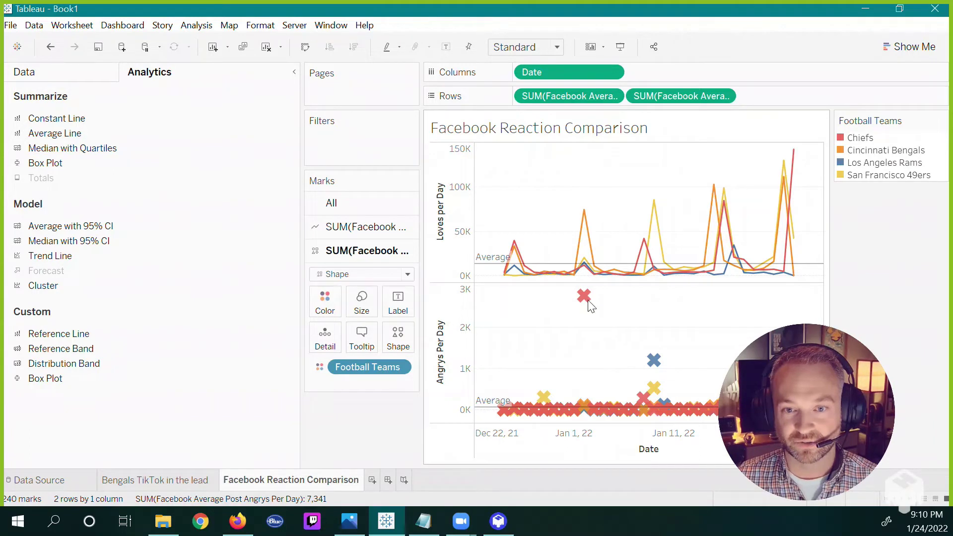
mouse_move(489, 407)
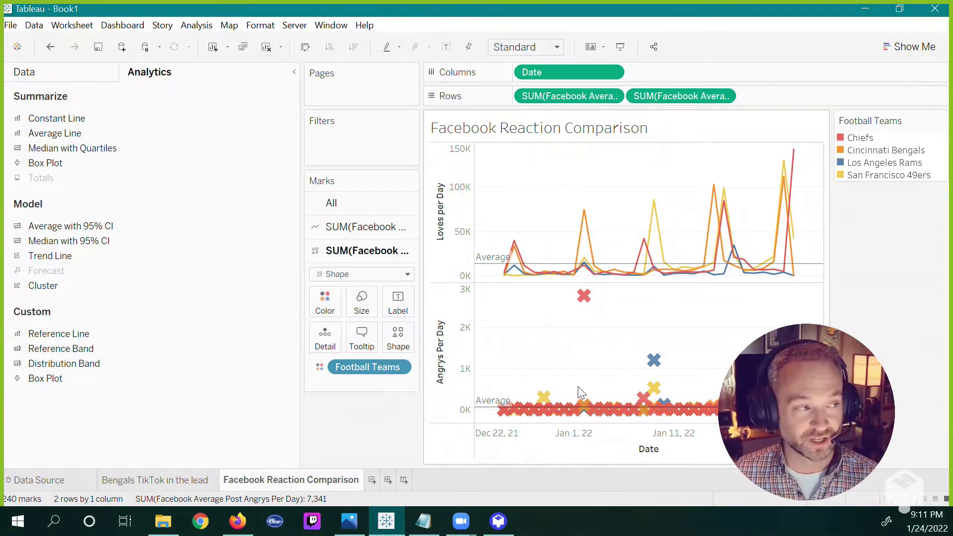
mouse_move(578, 412)
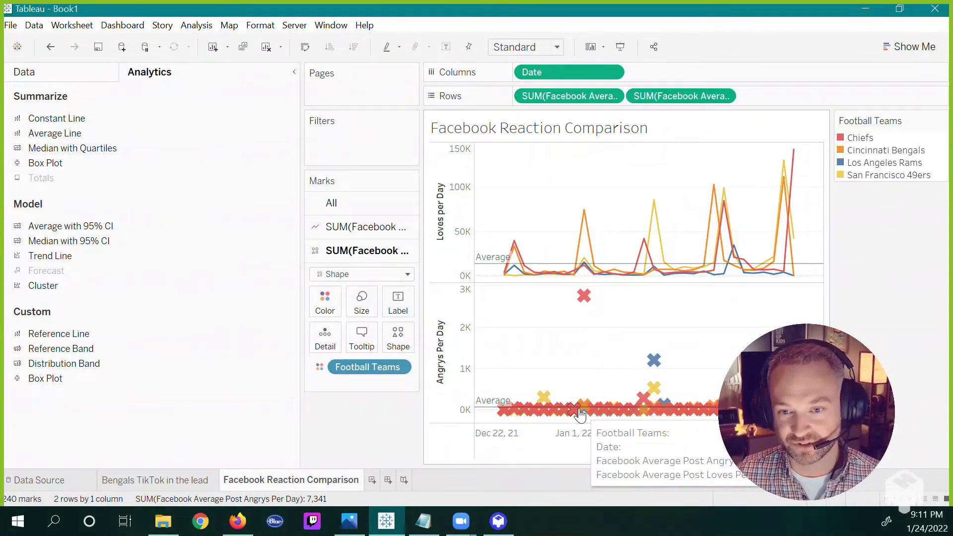
Step: Remove the average line from the loves chart and add trend lines per team to the loves and angrys charts
mouse_move(653, 360)
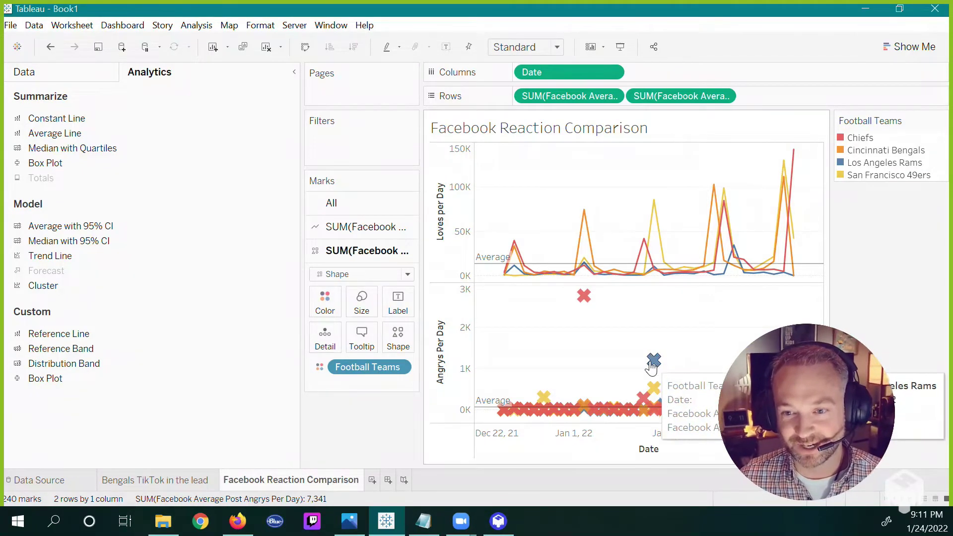
mouse_move(514, 418)
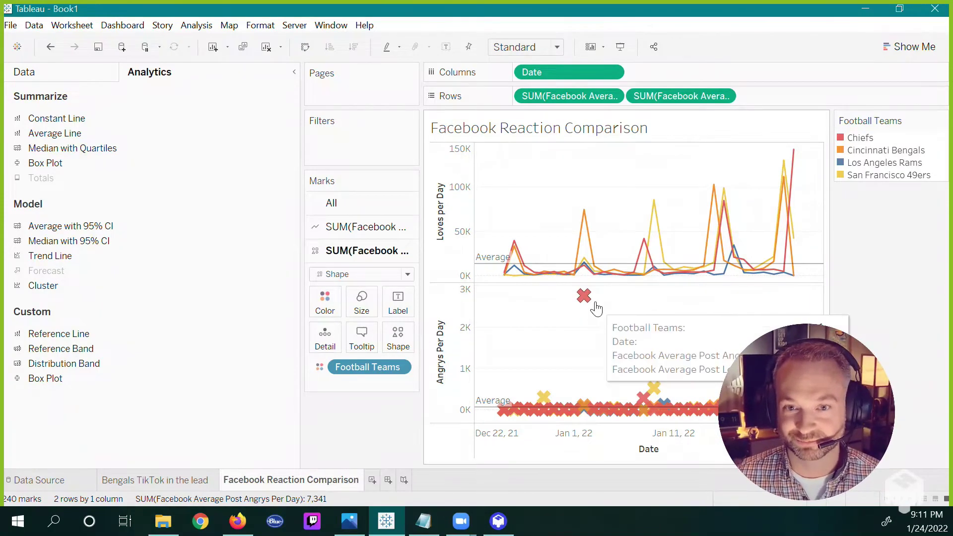
mouse_move(515, 257)
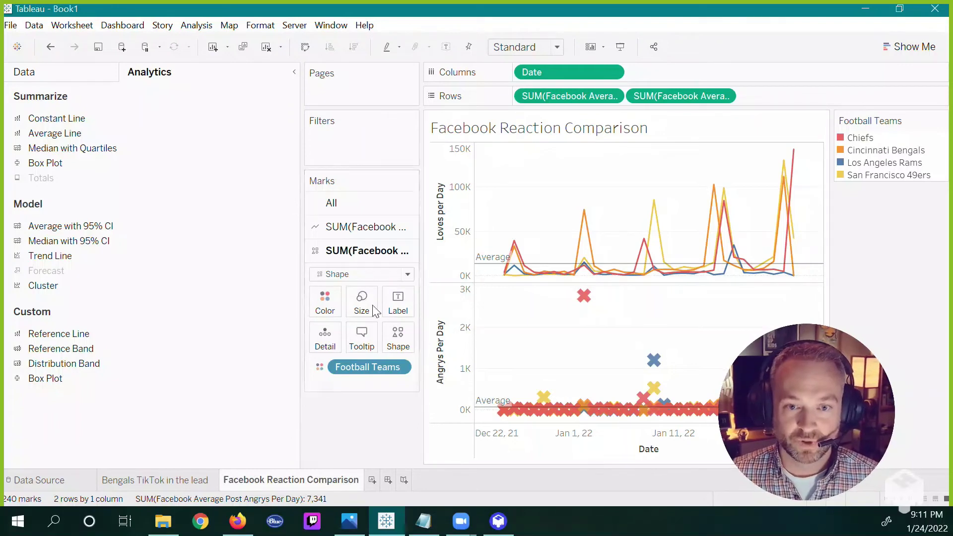
click(498, 264)
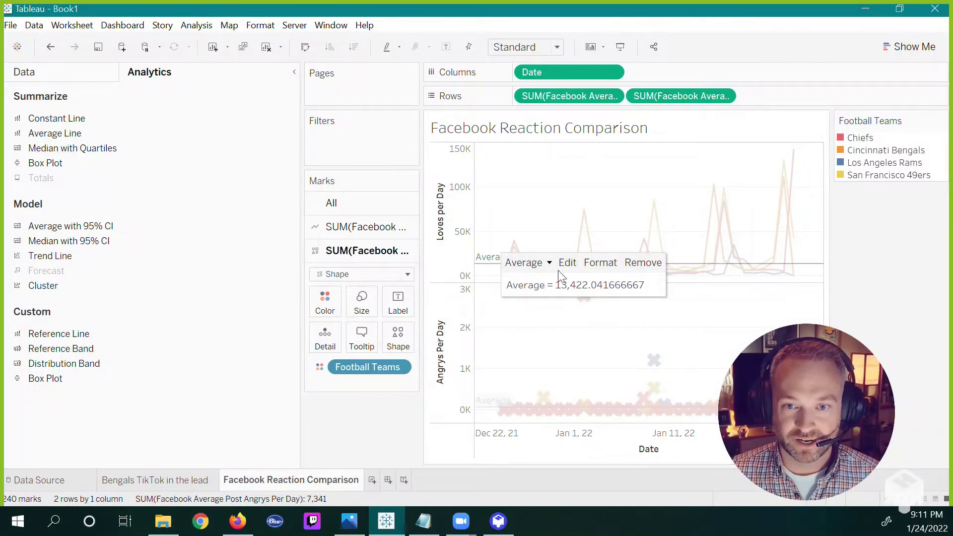
click(643, 270)
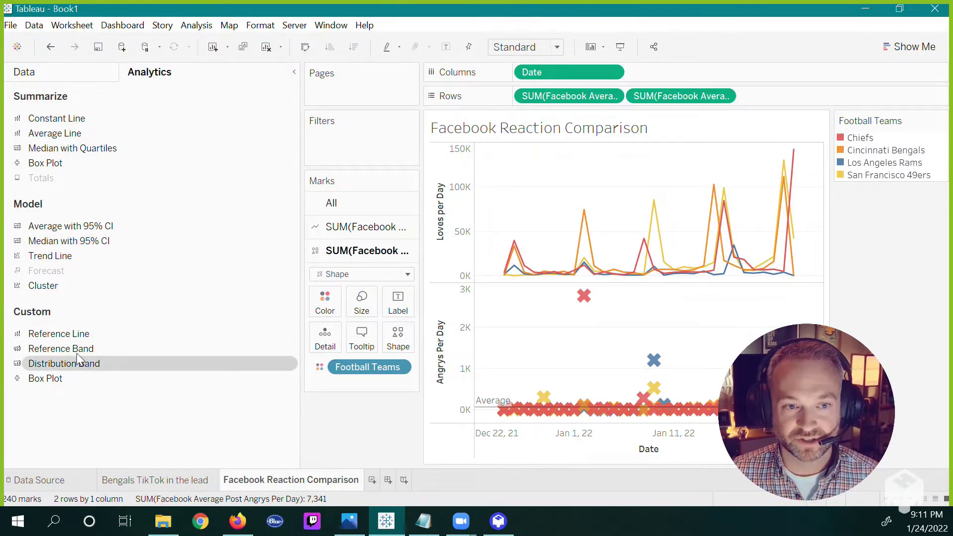
drag(68, 259, 541, 169)
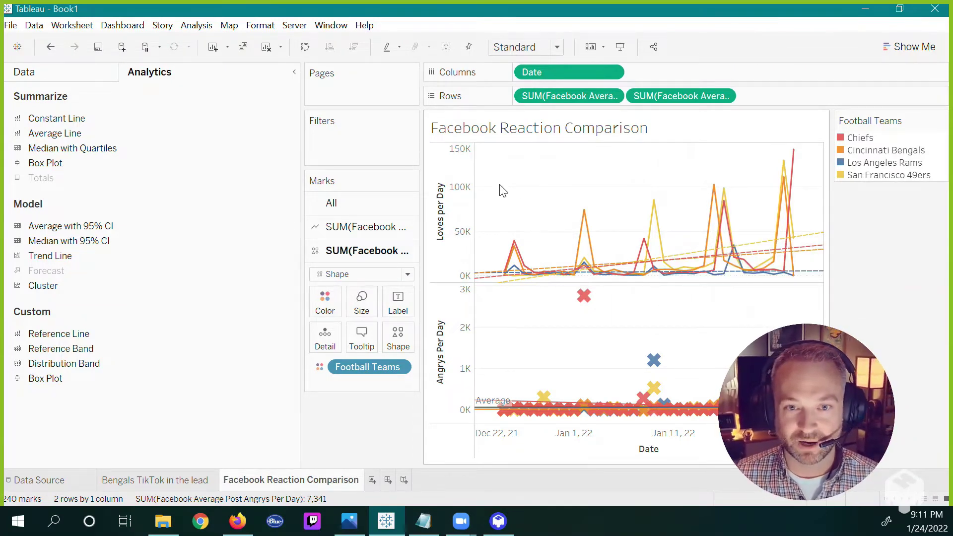
Step: Duplicate the Facebook Reaction Comparison worksheet and filter the copy's Football Teams to only Chiefs and Cincinnati Bengals
right_click(325, 482)
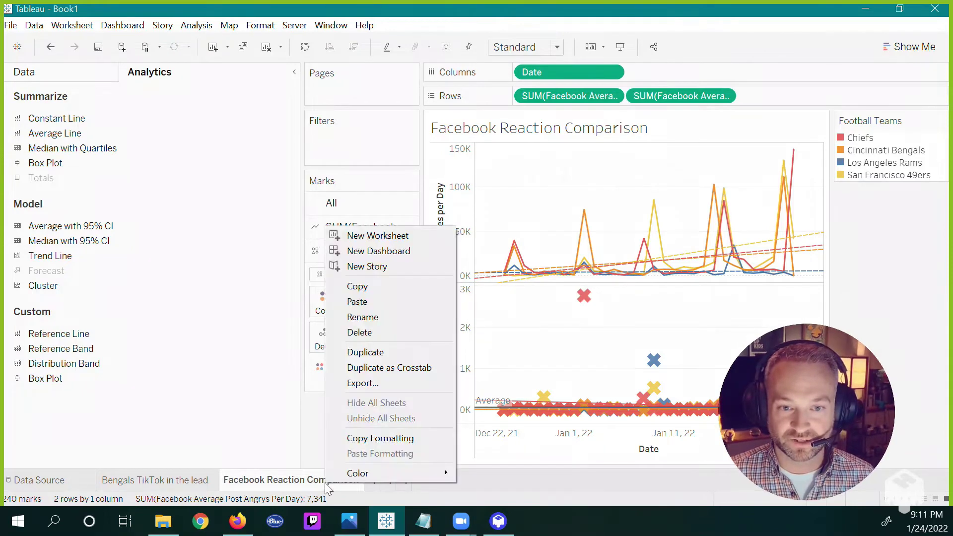
click(406, 348)
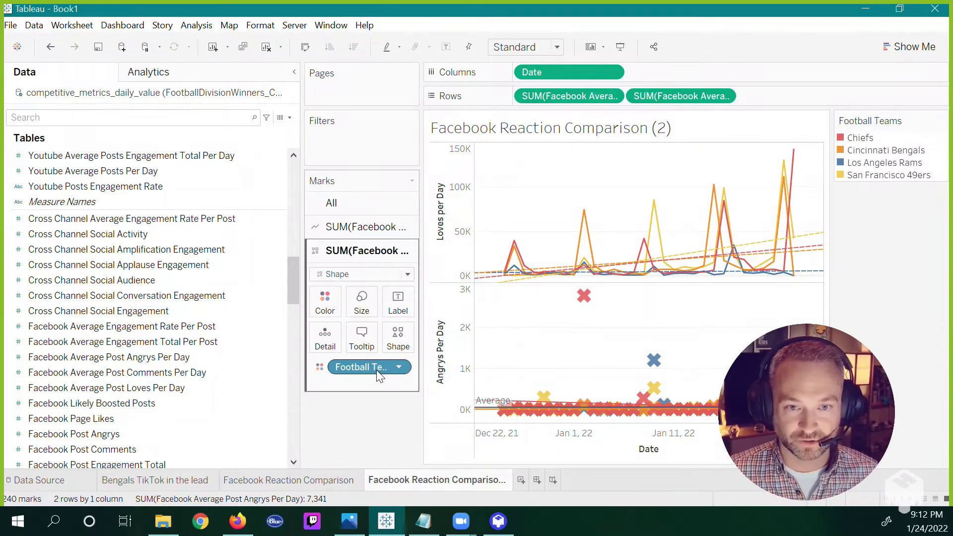
drag(376, 370, 382, 156)
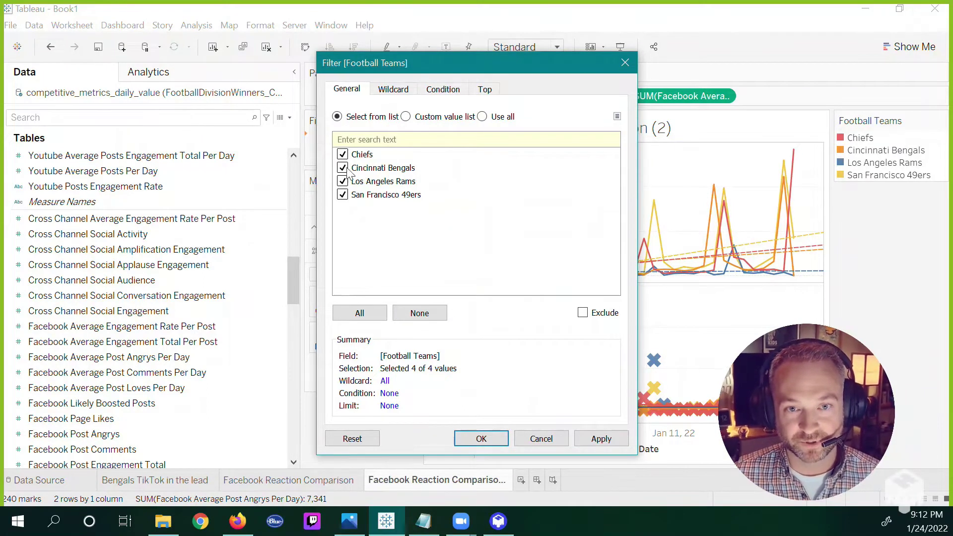
click(343, 181)
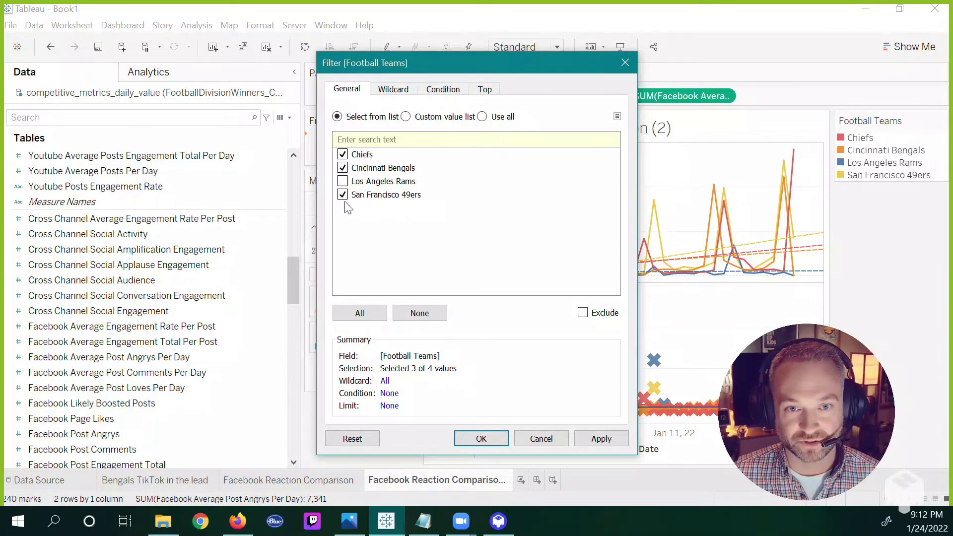
click(343, 195)
click(600, 439)
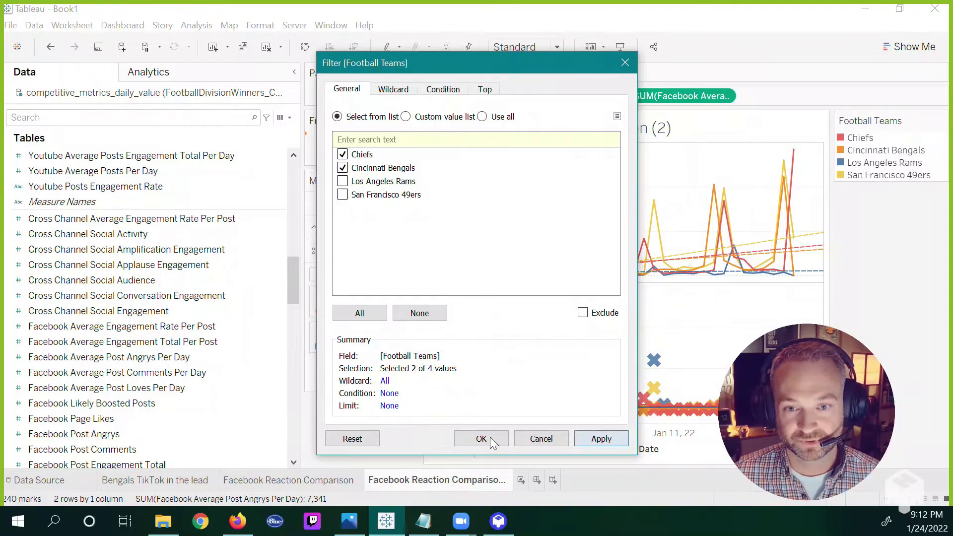
click(482, 440)
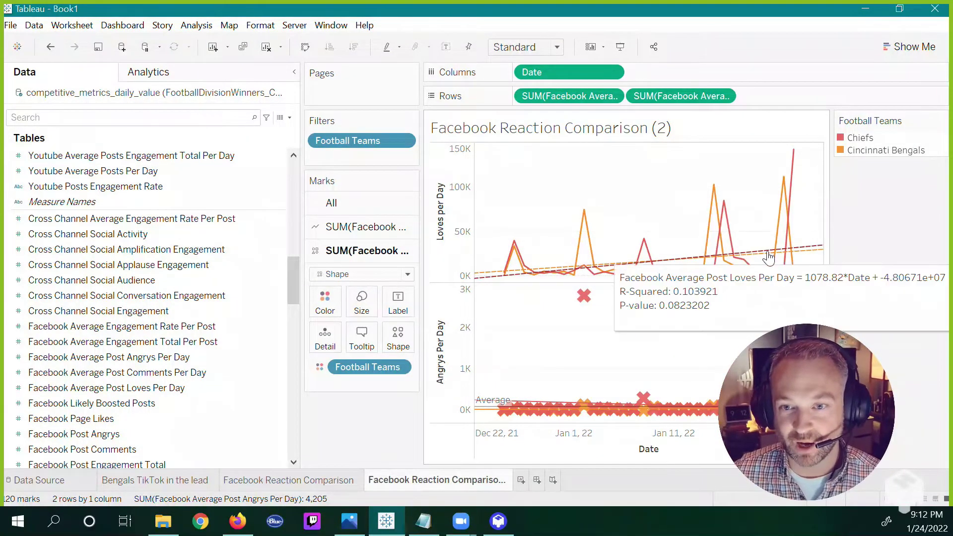
mouse_move(796, 172)
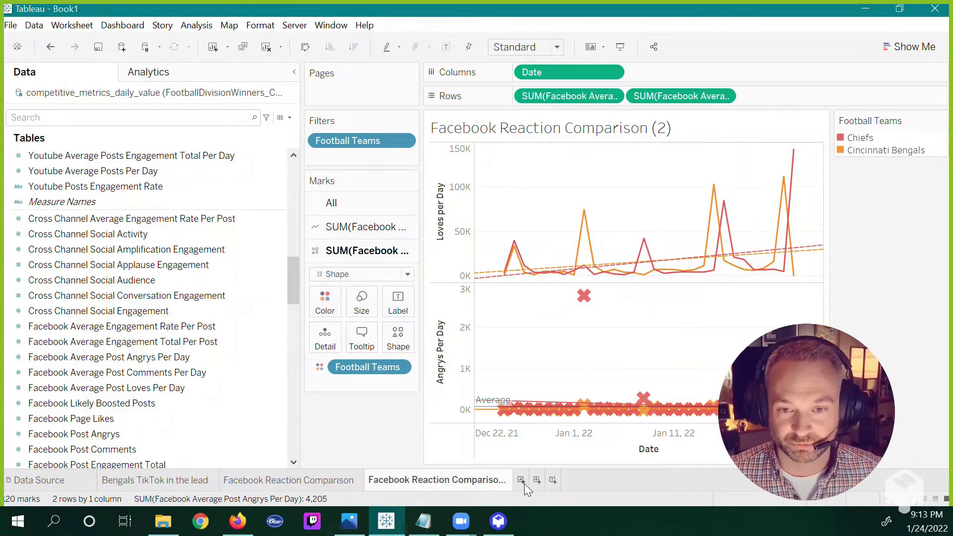
Step: Rename the duplicated worksheet as Facebook Reaction Comparison Bengals vs Chiefs
double_click(484, 481)
key(End)
key(shift+Left)
key(shift+Left)
key(shift+Left)
key(shift+Left)
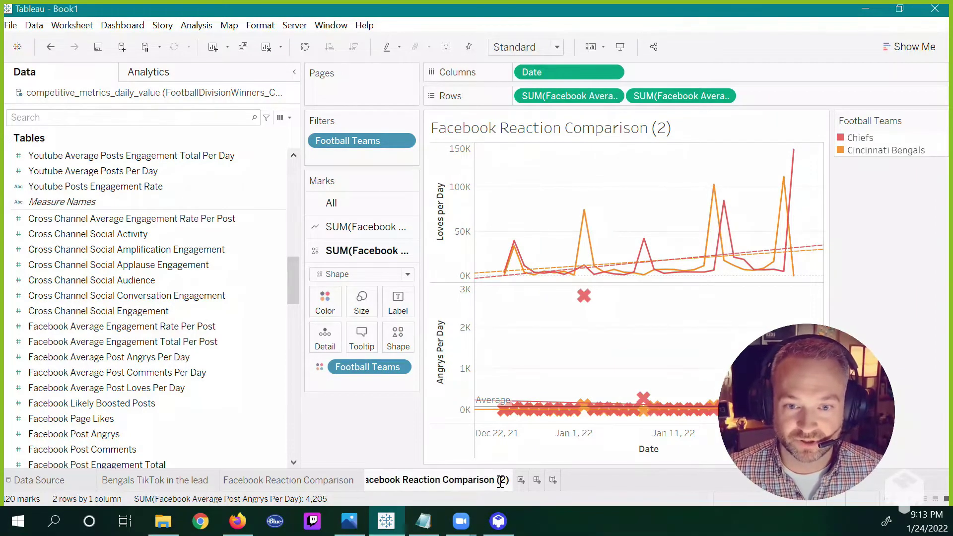
key(BackSpace)
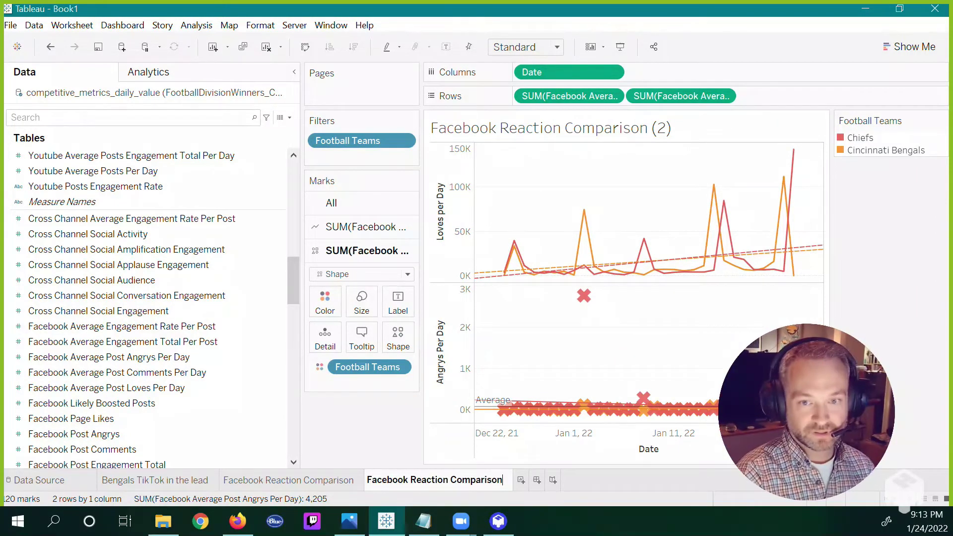
key(Return)
key(Return)
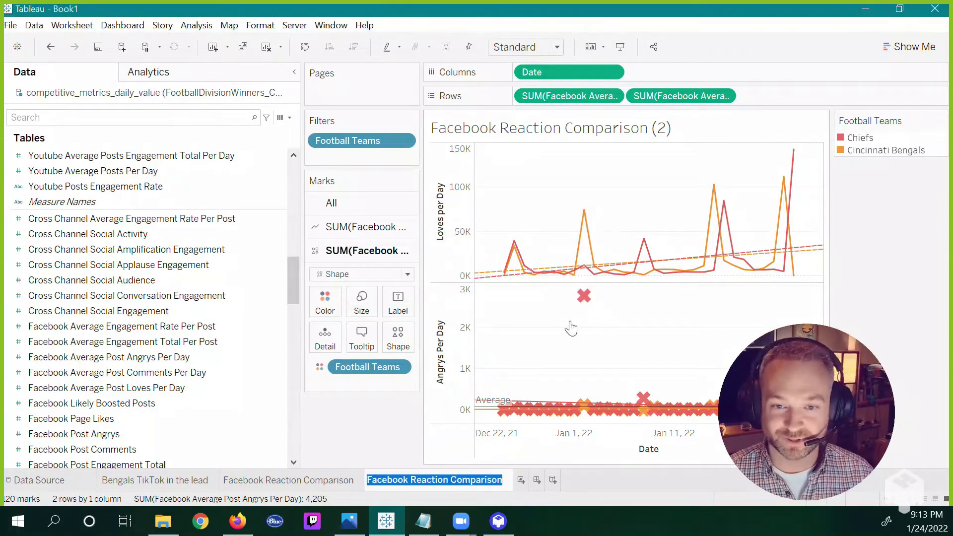
key(End)
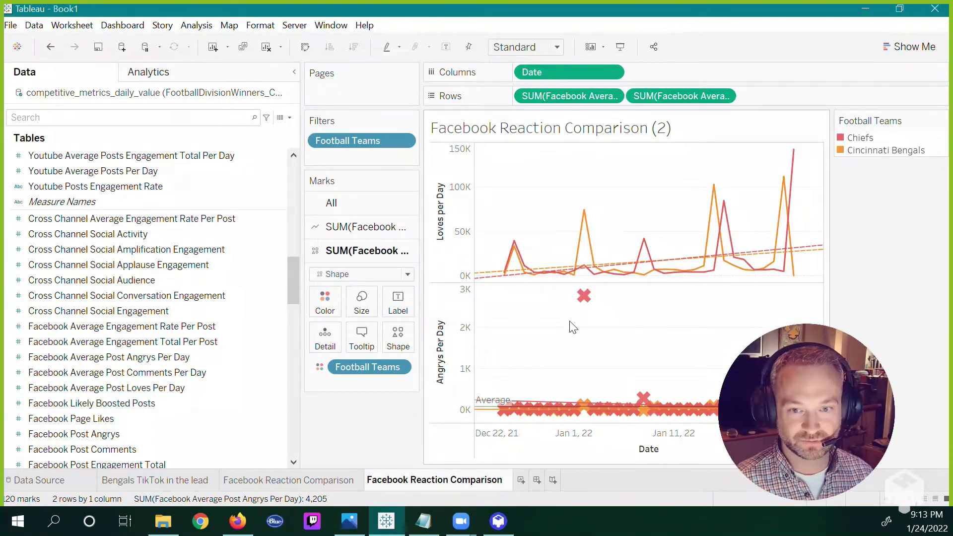
double_click(475, 480)
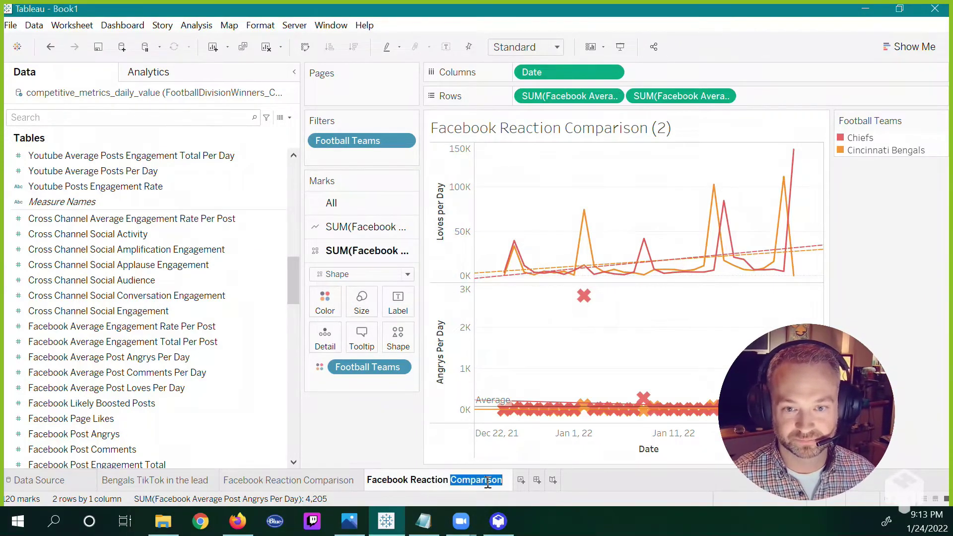
click(506, 481)
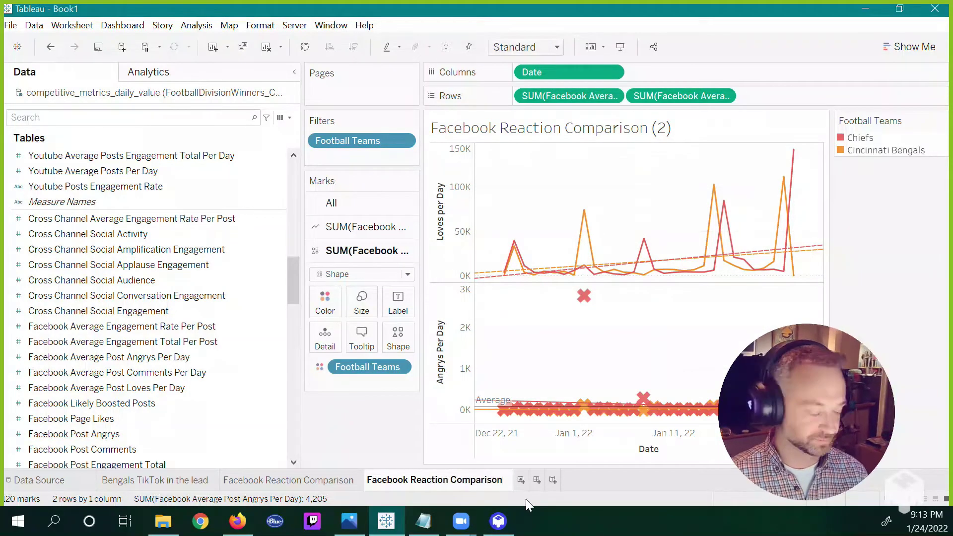
text(Benga)
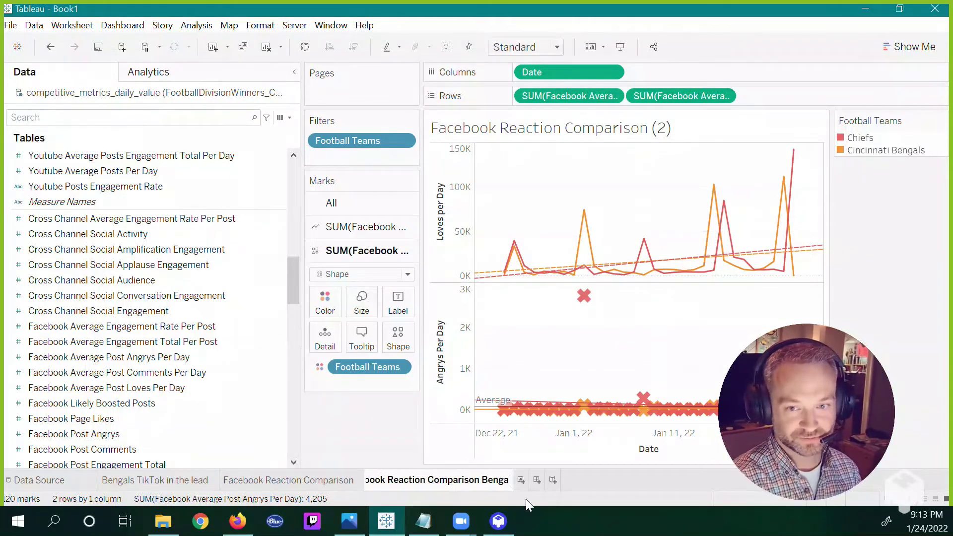
text(ls vs Chiefs)
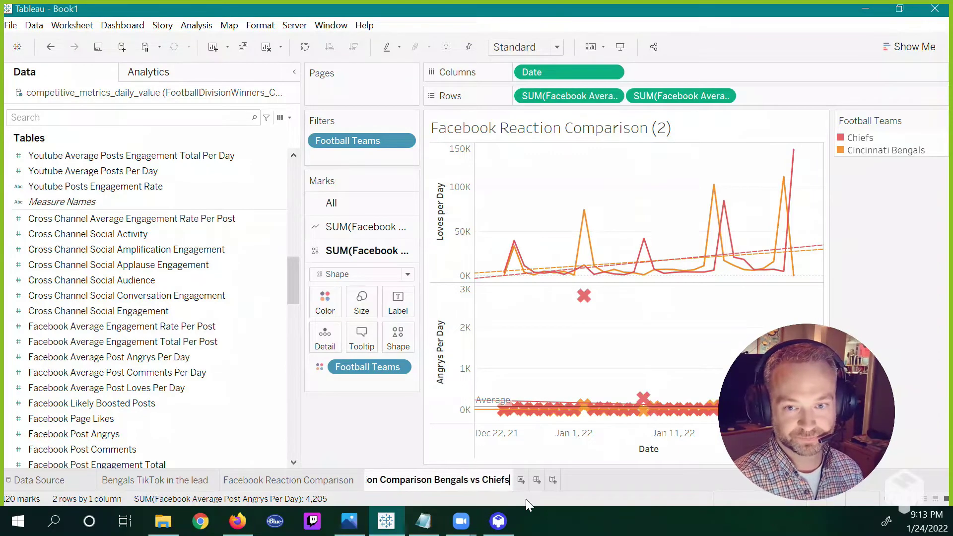
key(Return)
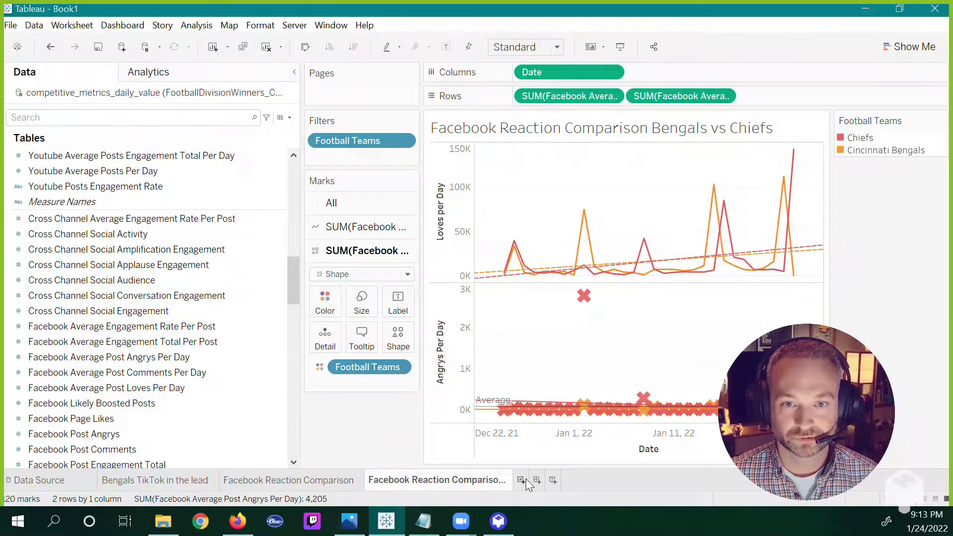
click(259, 480)
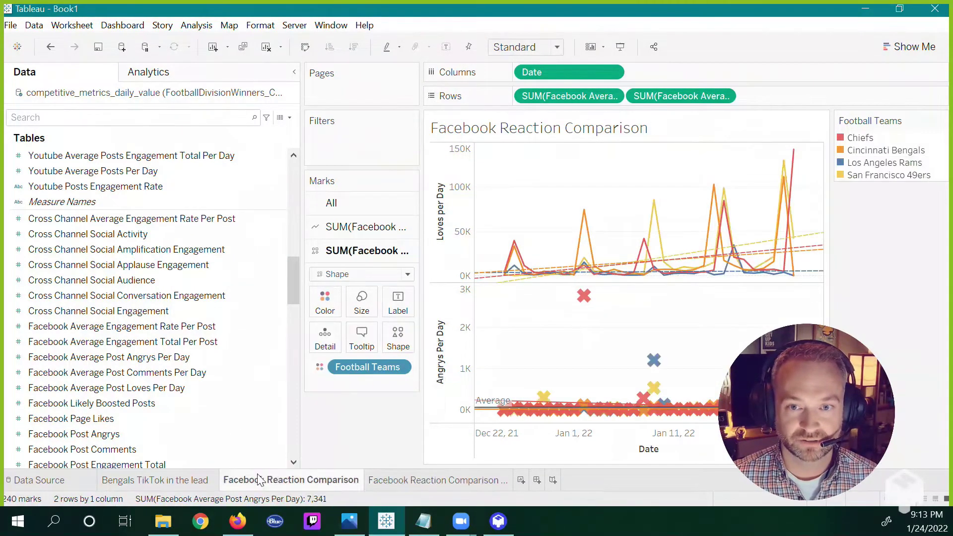
click(204, 479)
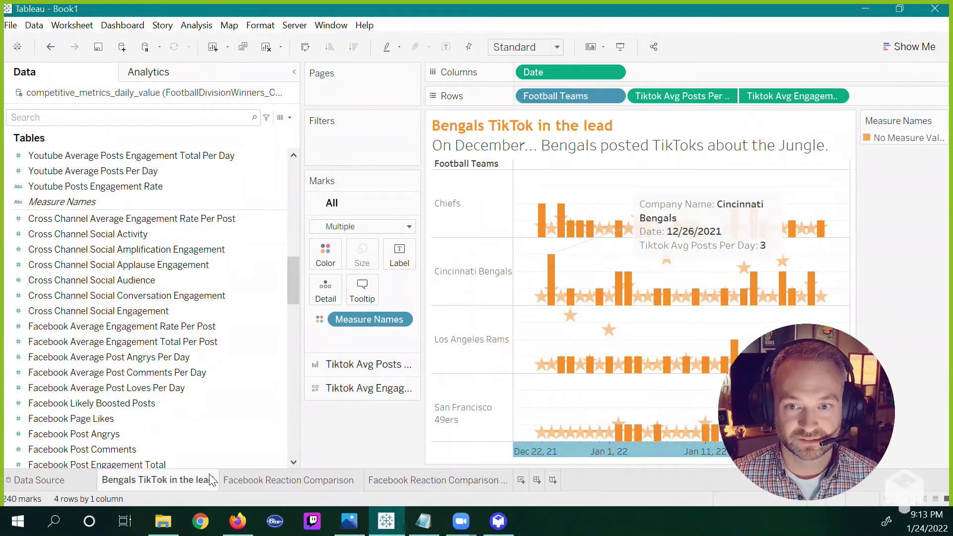
click(431, 487)
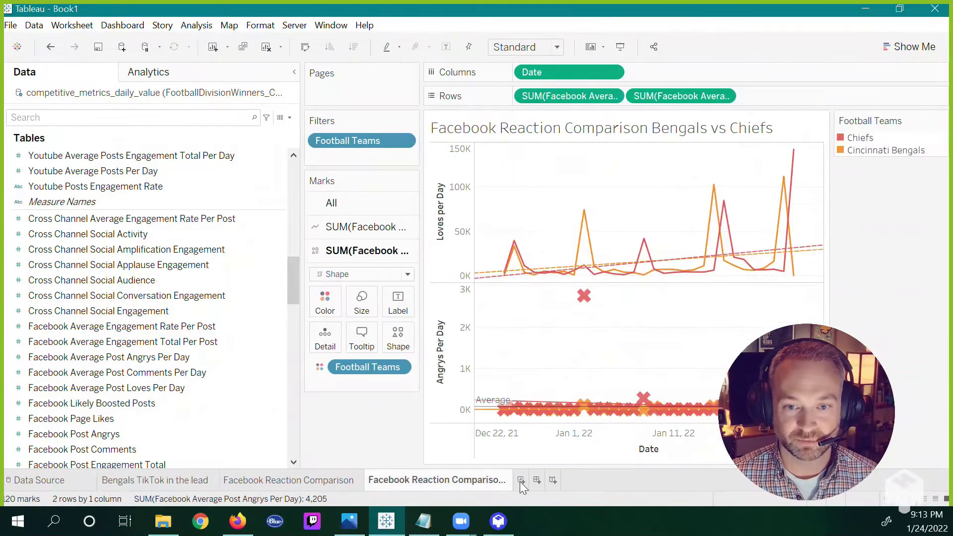
Step: Create a new worksheet and place the Football Teams field on its columns
click(521, 480)
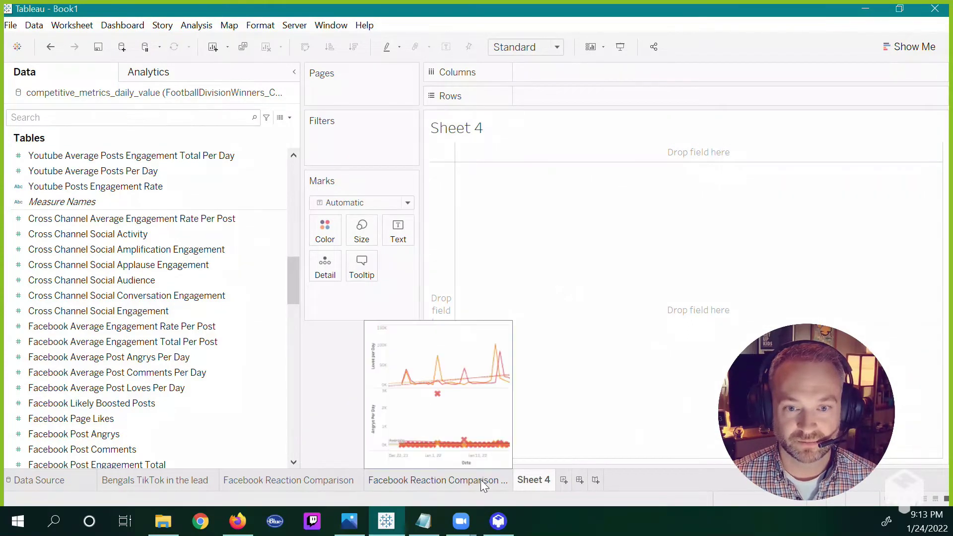
right_click(540, 483)
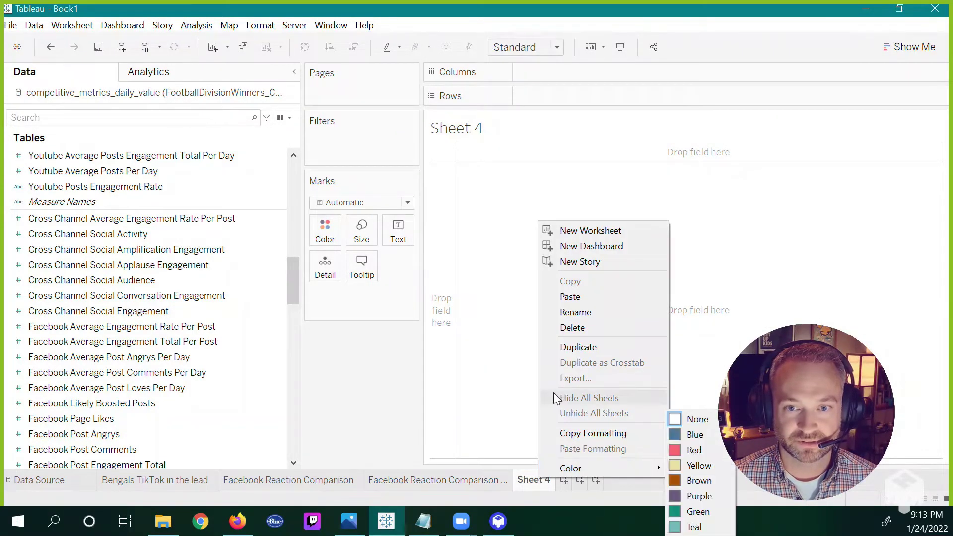
drag(291, 273, 283, 160)
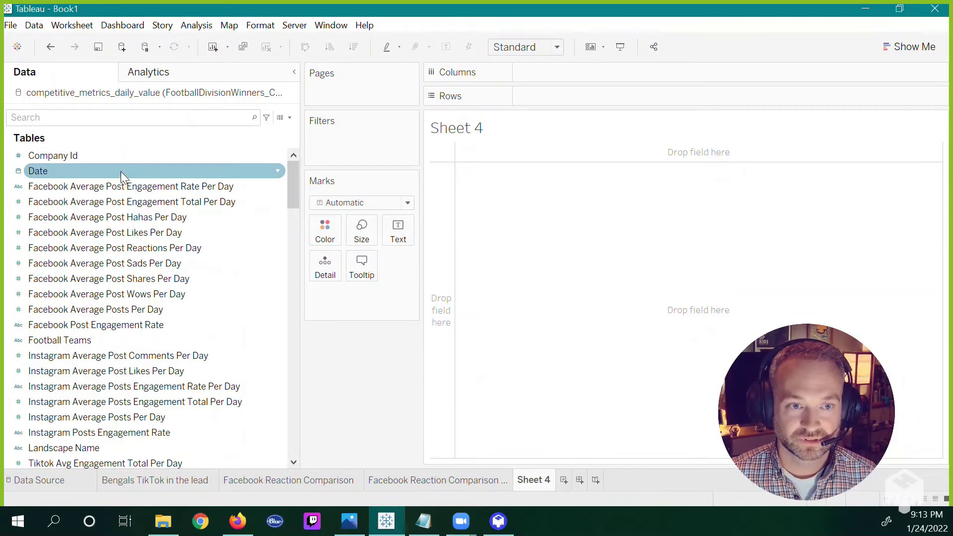
drag(145, 339, 552, 73)
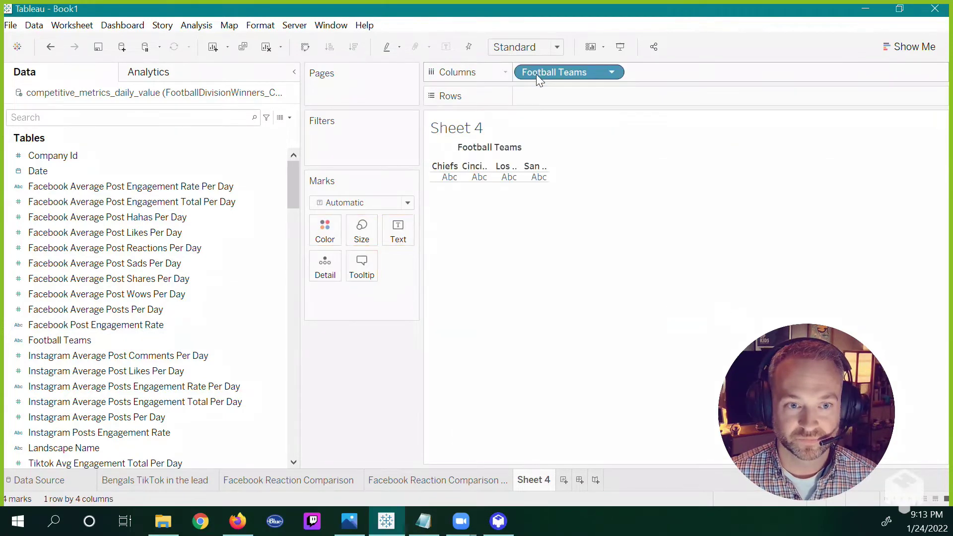
Step: Add Youtube Average Post Views Per Day to the rows of the new worksheet
scroll(186, 278, down, 3)
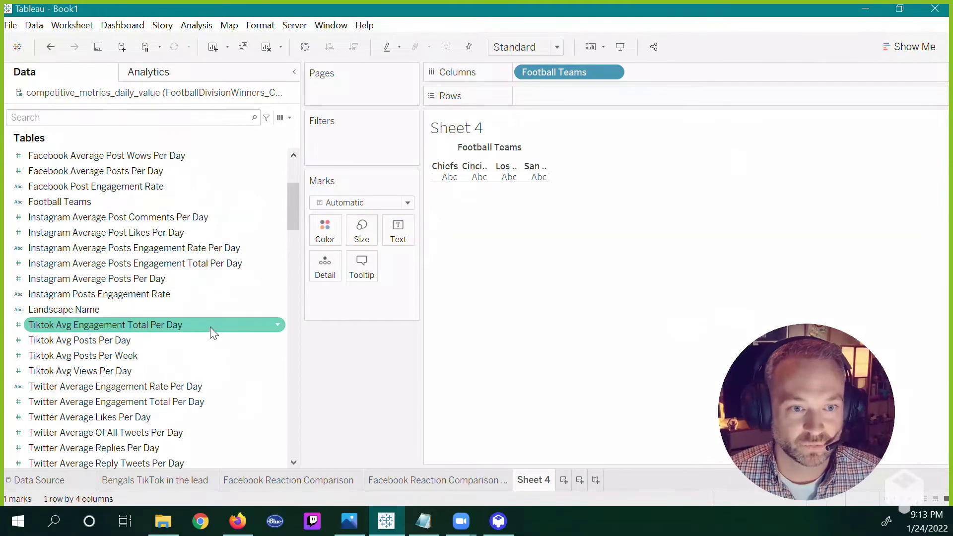
scroll(210, 323, down, 2)
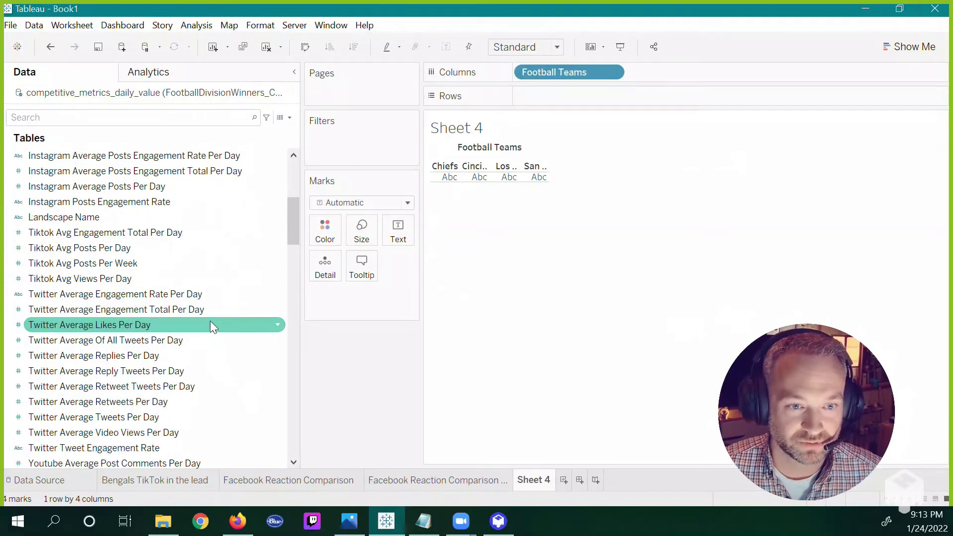
scroll(210, 325, down, 2)
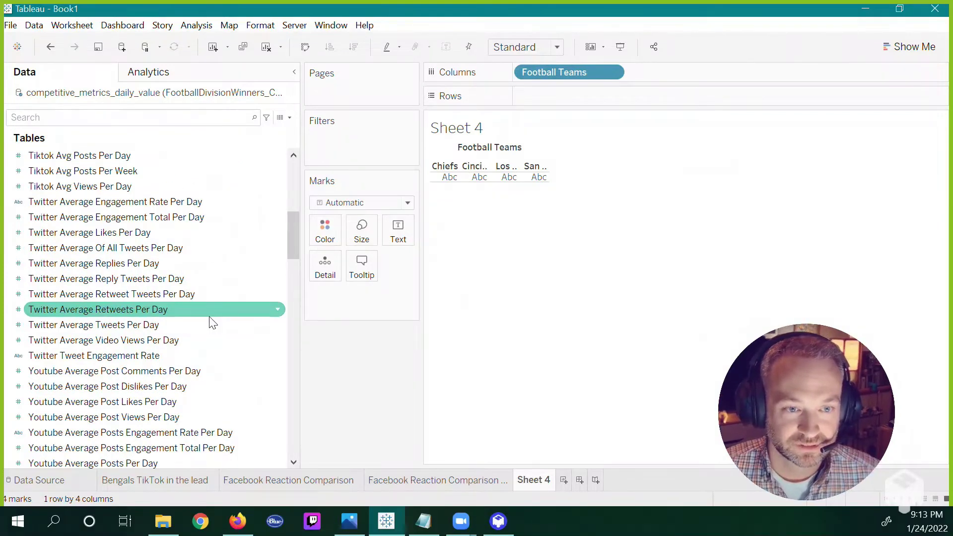
scroll(210, 324, down, 2)
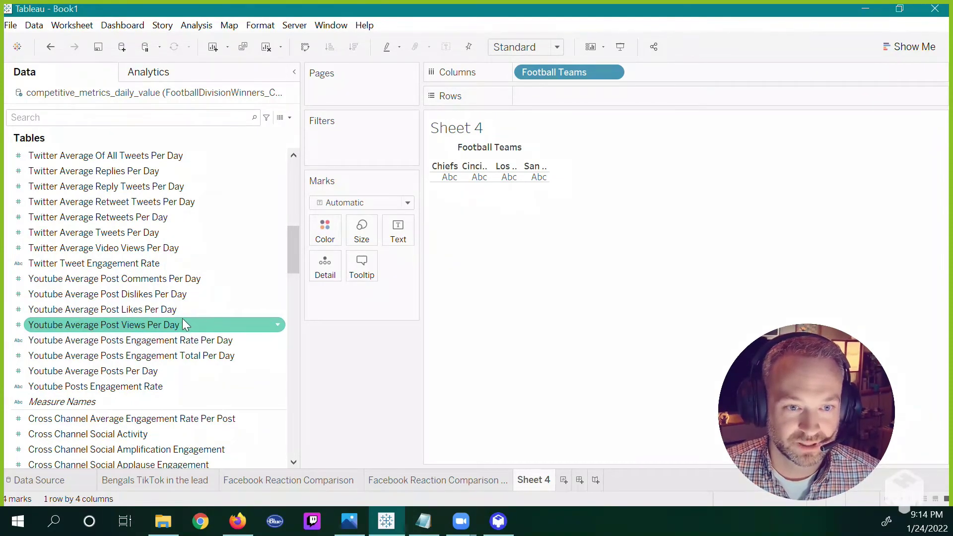
drag(178, 326, 590, 96)
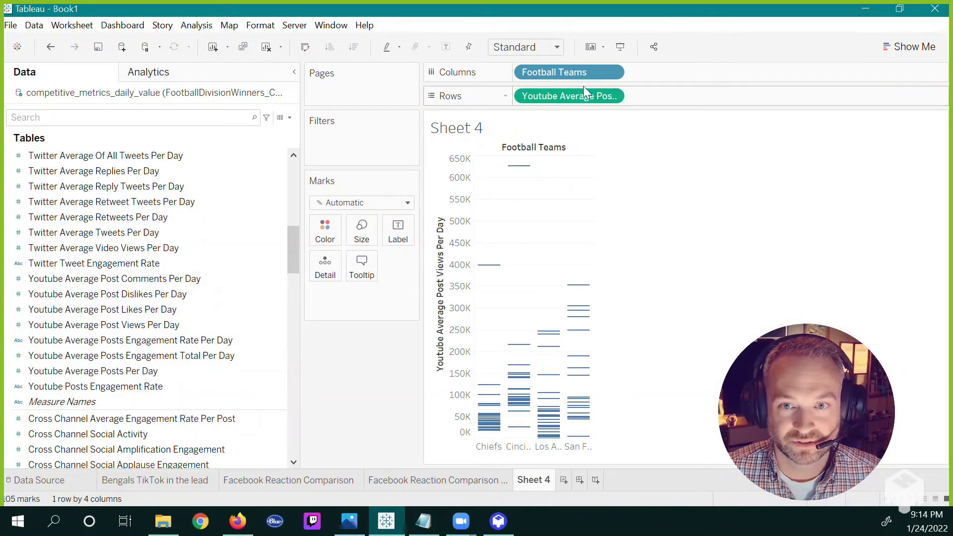
Step: Move Football Teams from the columns to the color encoding of the marks
click(902, 51)
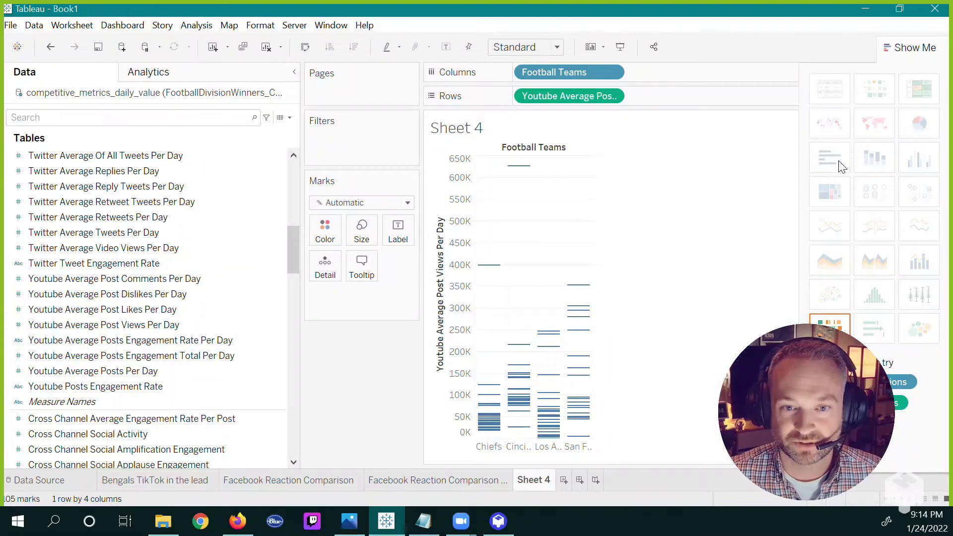
drag(568, 75, 320, 232)
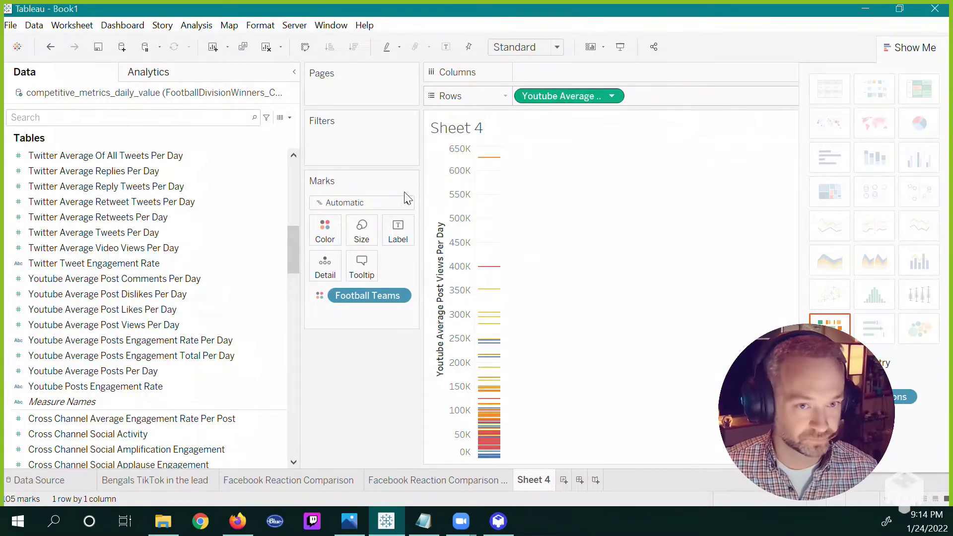
Step: Try sizing the marks by Youtube Average Post Views Per Day and swapping the rows and columns
drag(407, 199, 365, 240)
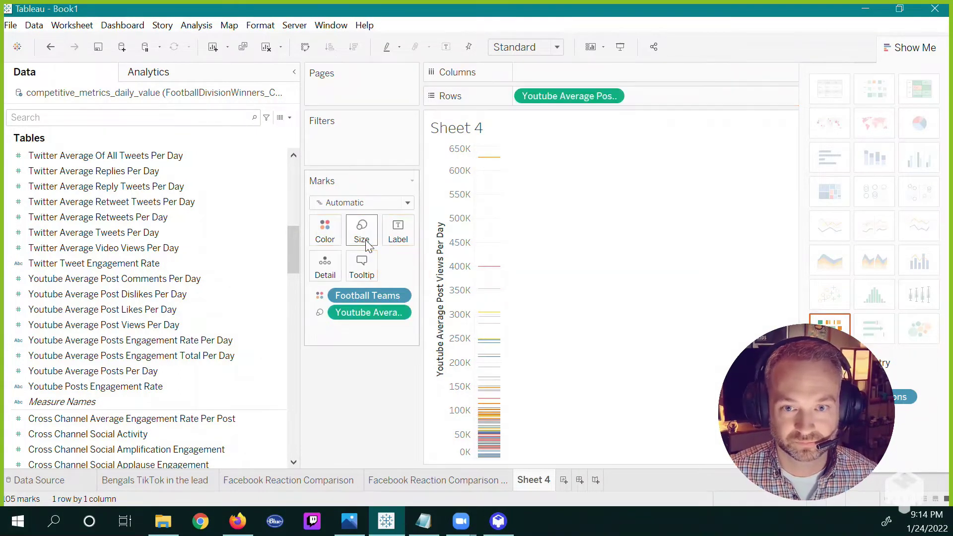
click(306, 47)
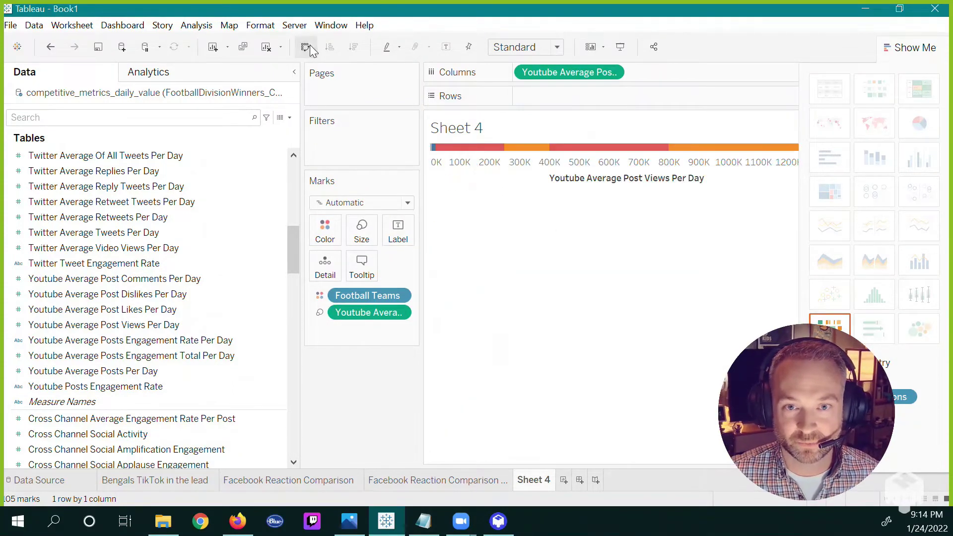
click(908, 47)
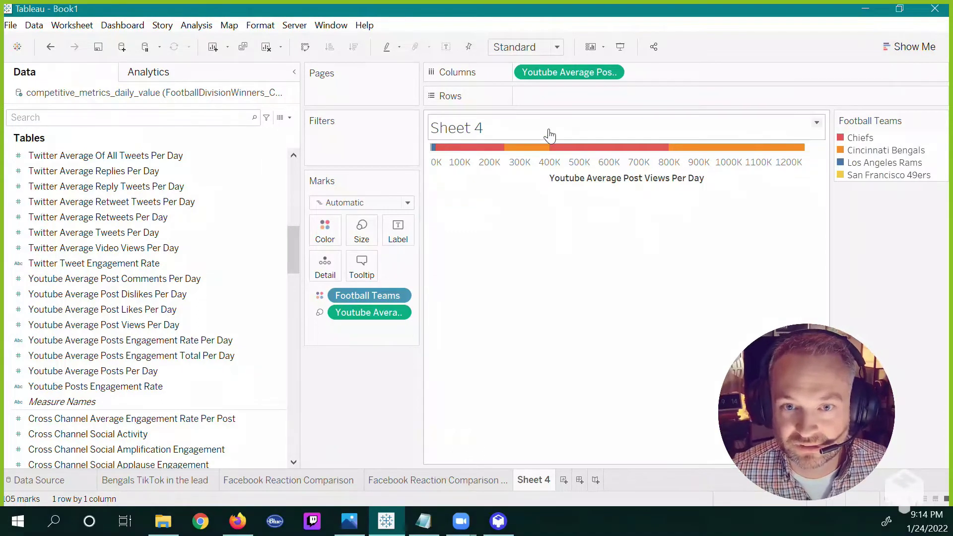
right_click(565, 73)
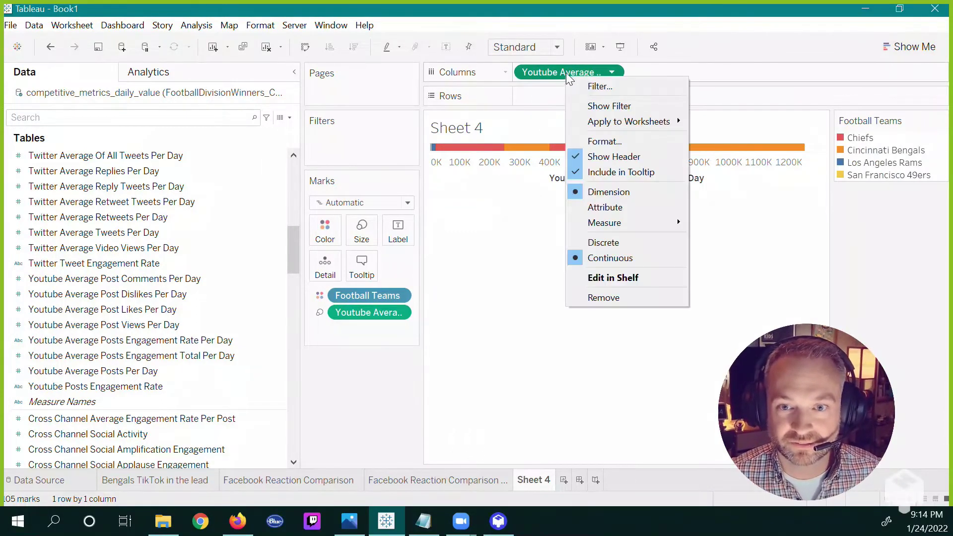
click(524, 208)
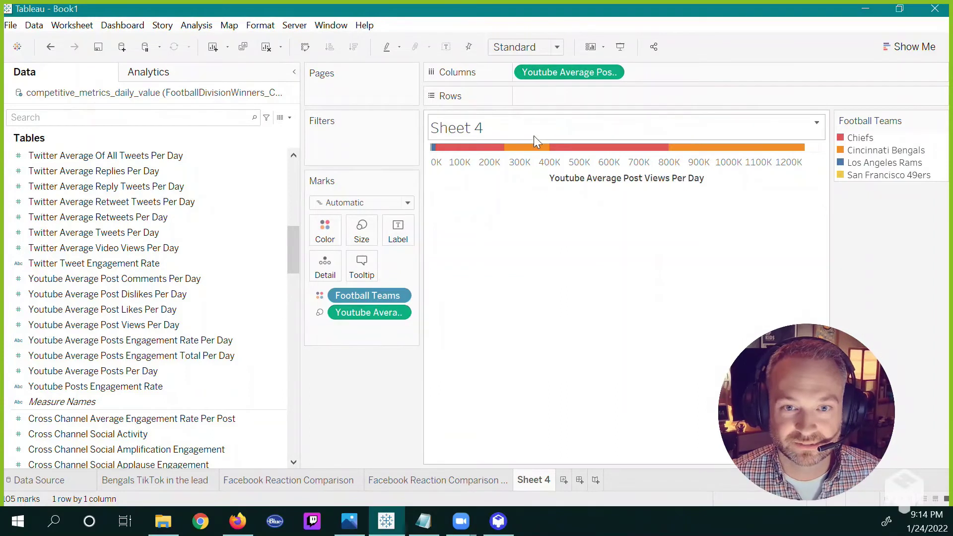
Step: Remove Youtube Average Post Views Per Day from the worksheet and convert the field to a measure
drag(564, 76, 229, 311)
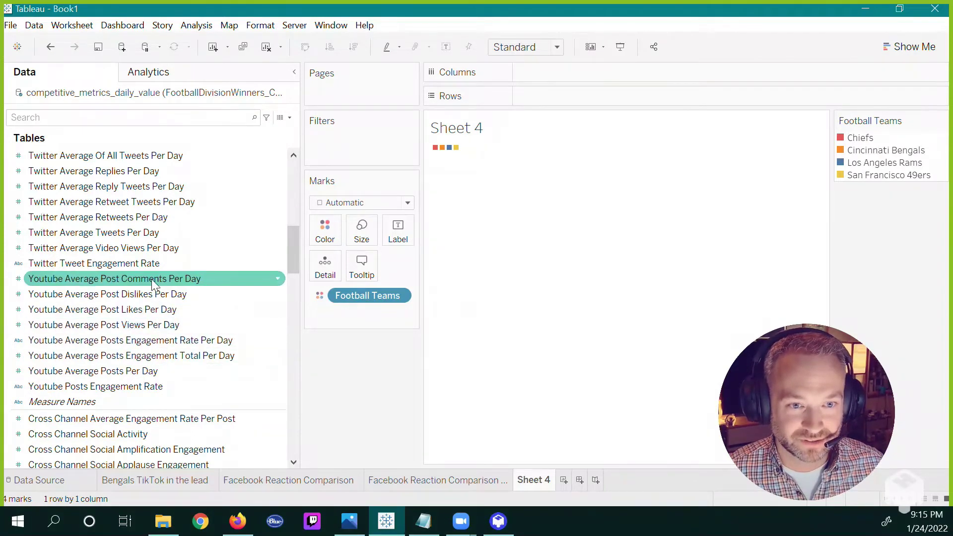
scroll(168, 304, down, 1)
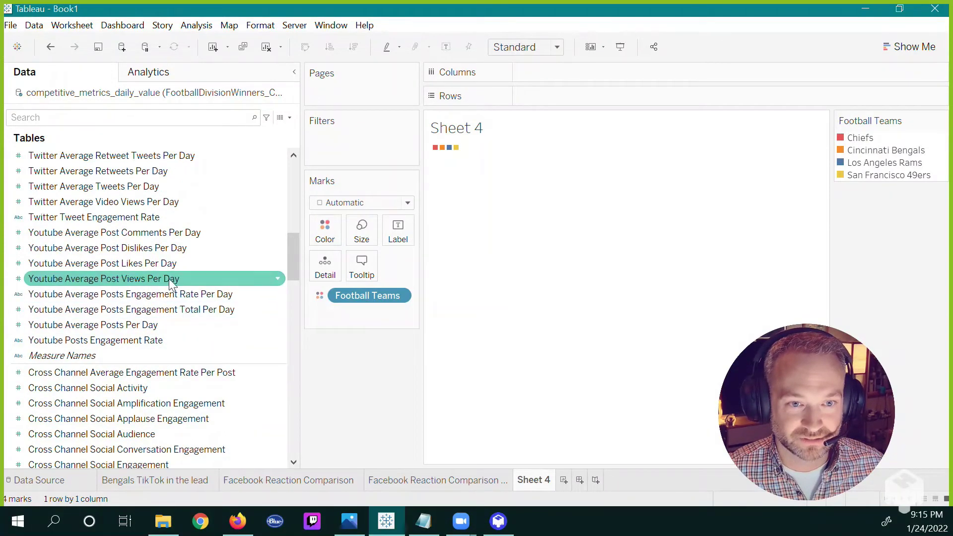
click(169, 278)
right_click(169, 279)
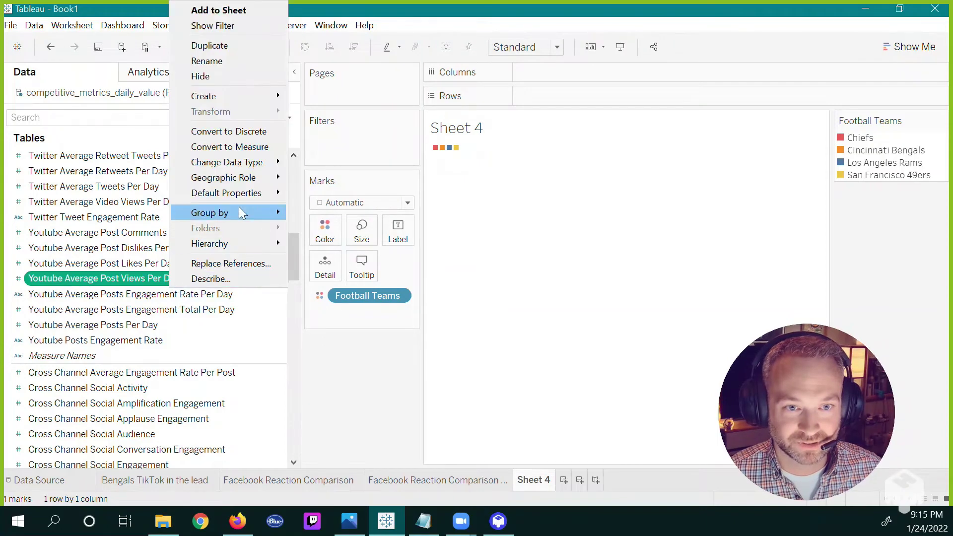
click(243, 152)
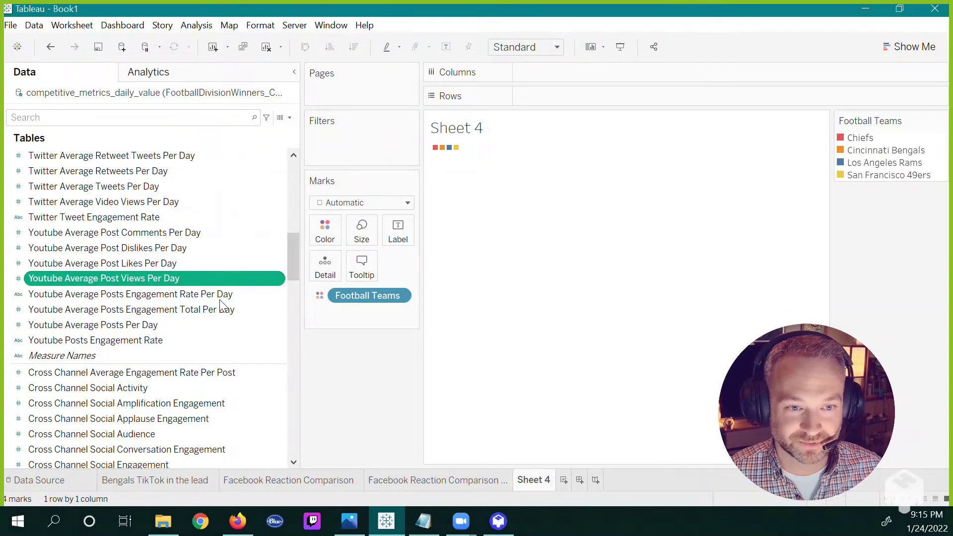
Step: Add the converted Youtube Average Post Views Per Day measure to the rows and inspect the stacked team segments
drag(178, 449, 564, 100)
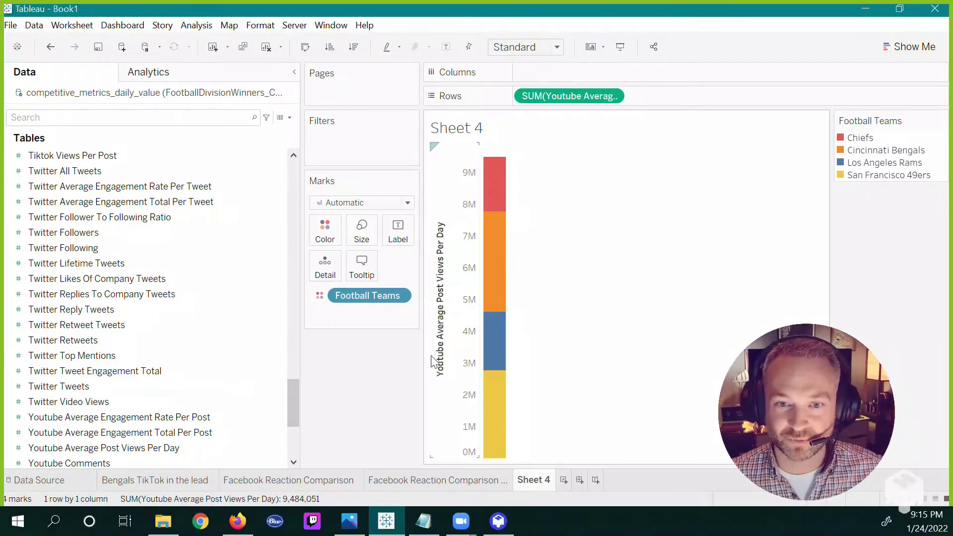
mouse_move(487, 363)
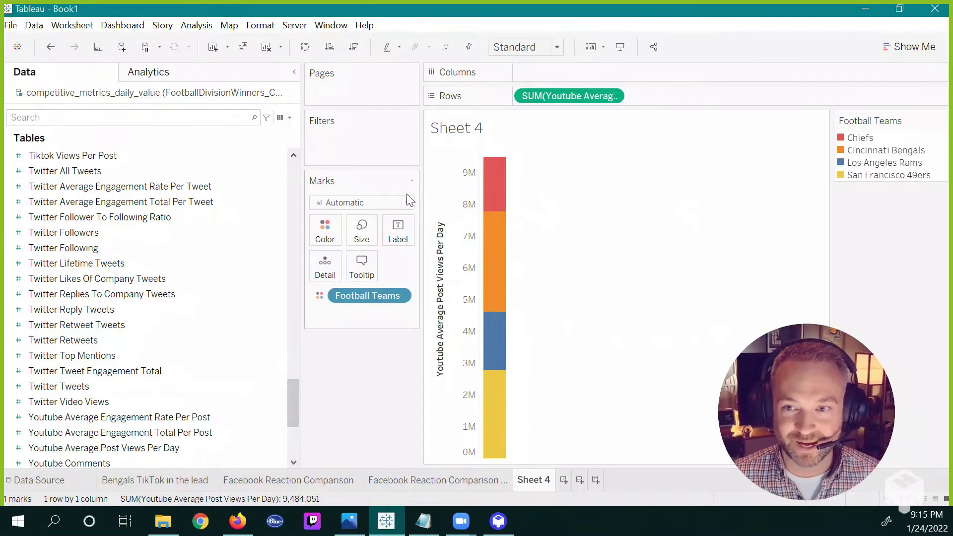
mouse_move(499, 180)
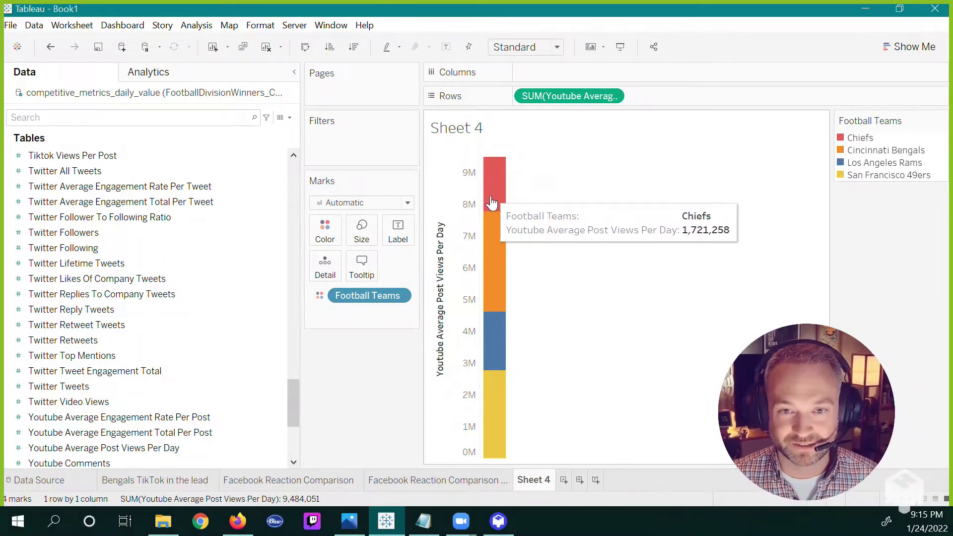
drag(490, 361, 497, 420)
Step: Change the stacked bar to a pie chart and enlarge the pie in several increments
click(904, 47)
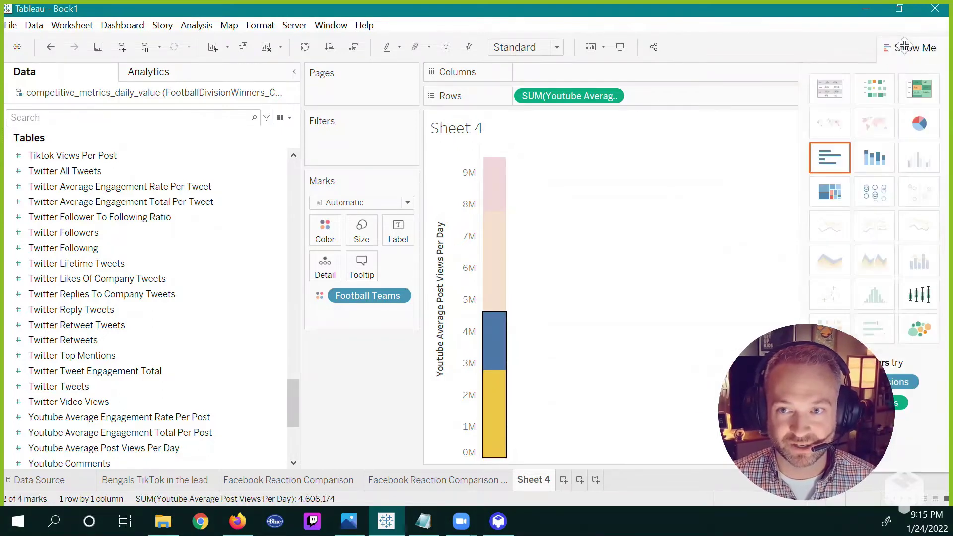
click(919, 124)
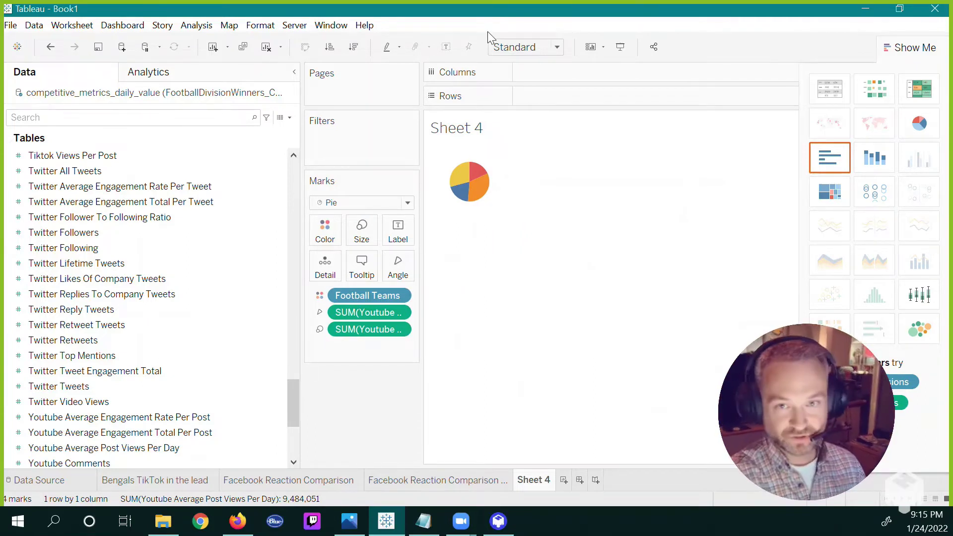
key(ctrl+shift+b)
key(ctrl+shift+b)
key(ctrl+shift+b)
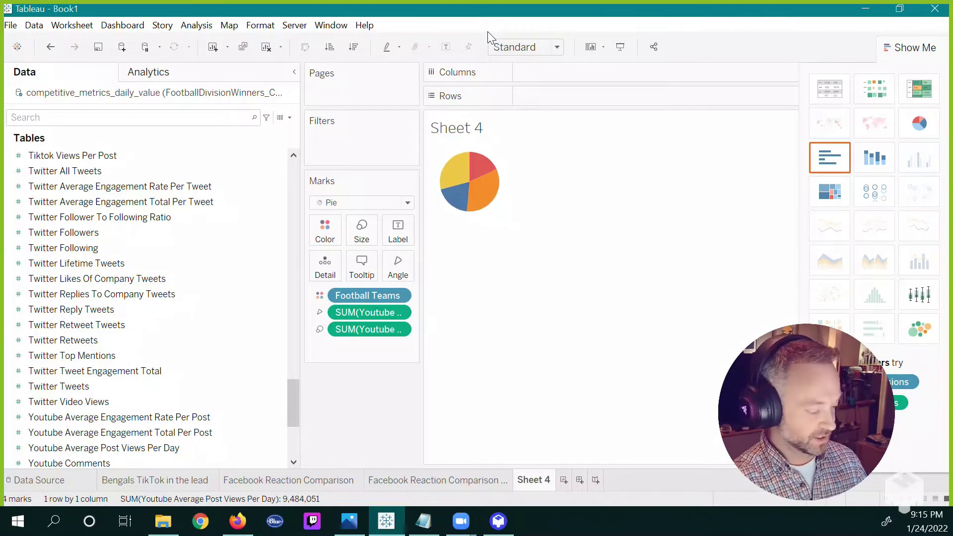
key(ctrl+shift+b)
key(ctrl+shift+b)
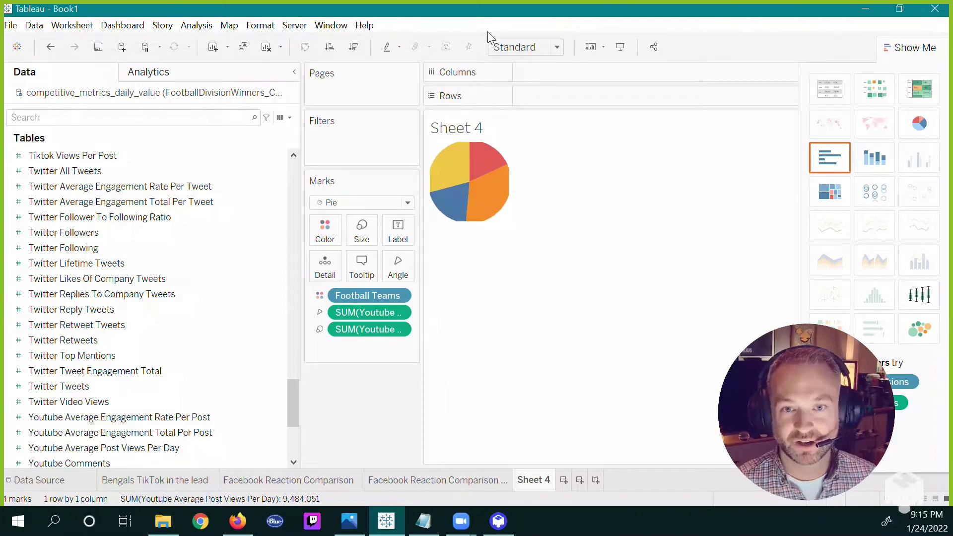
key(ctrl+shift+b)
key(ctrl+shift+b)
key(ctrl+shift+b)
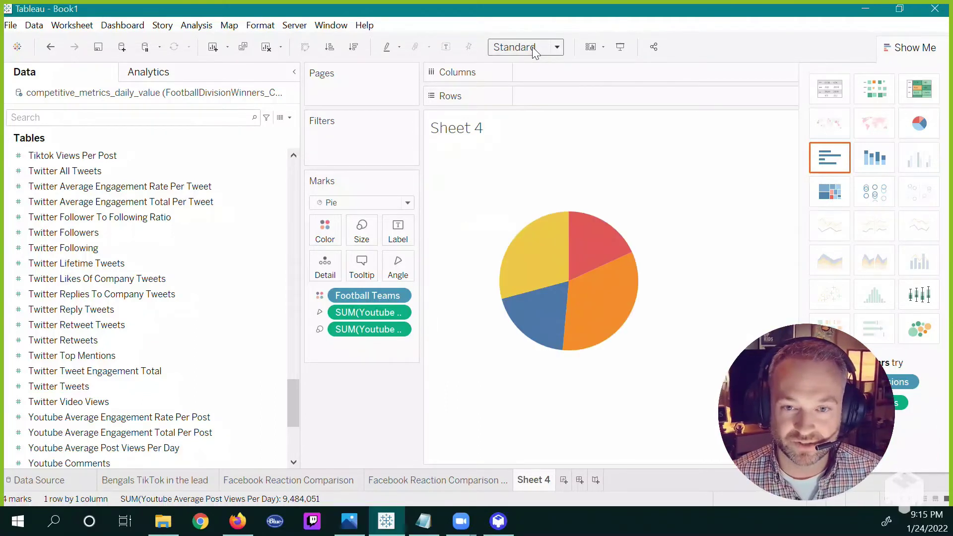
click(532, 47)
click(542, 107)
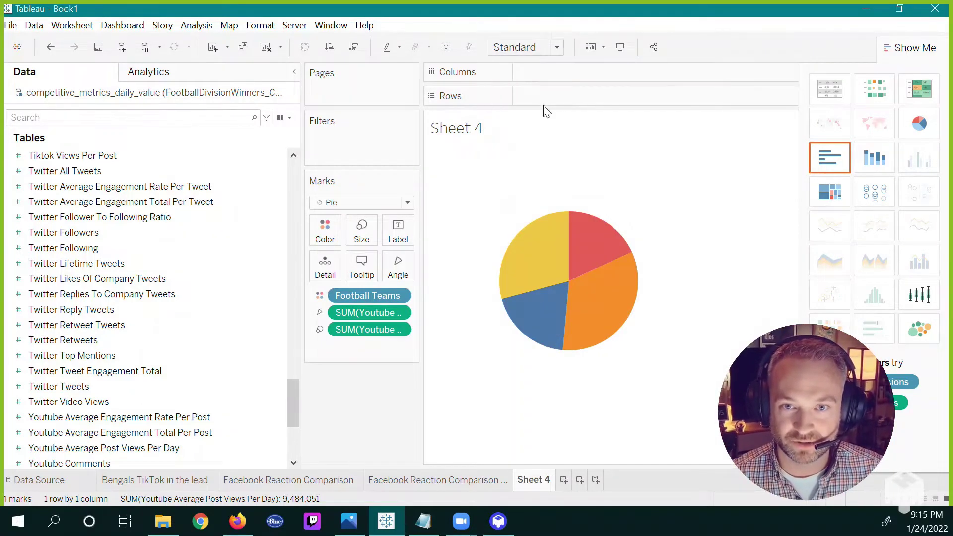
click(536, 49)
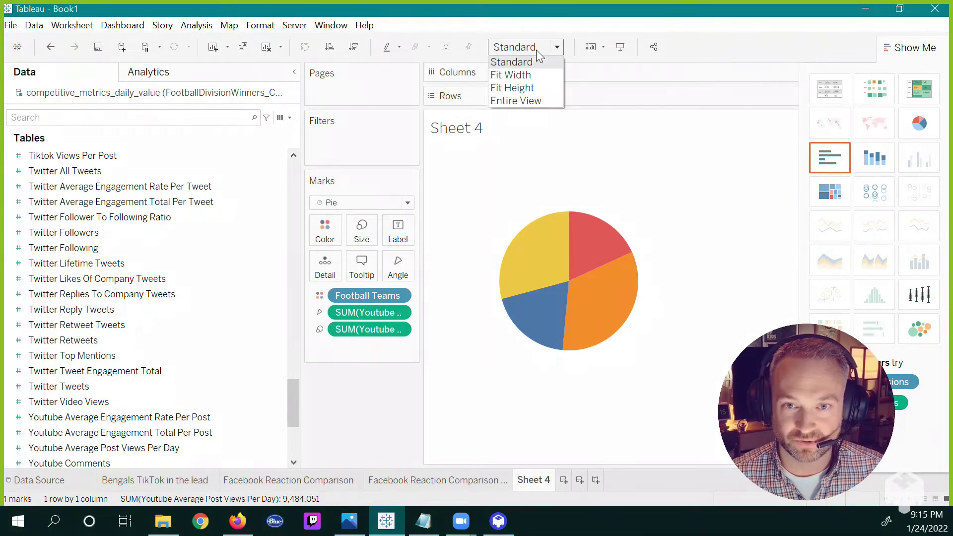
click(538, 59)
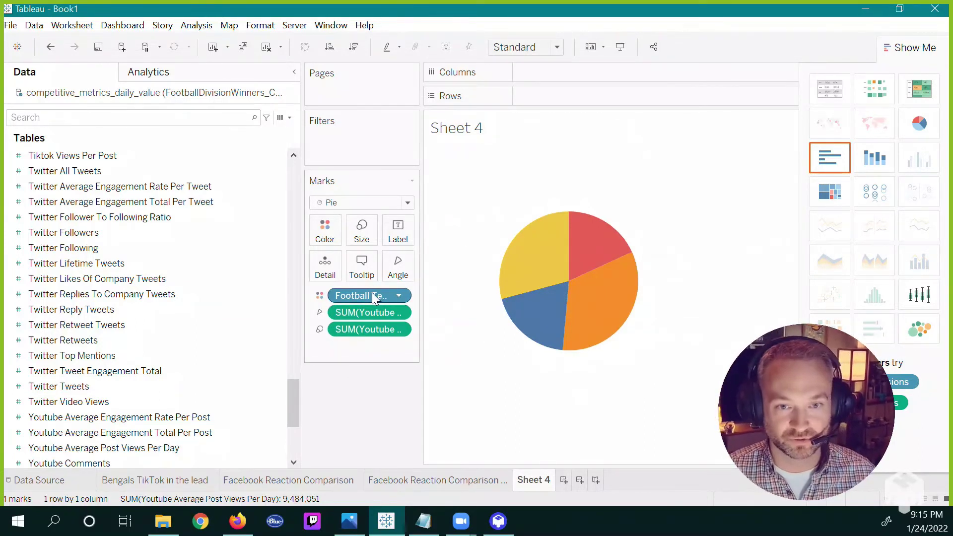
Step: Label the pie slices with Football Teams and the summed Youtube Average Post Views Per Day
drag(373, 296, 400, 227)
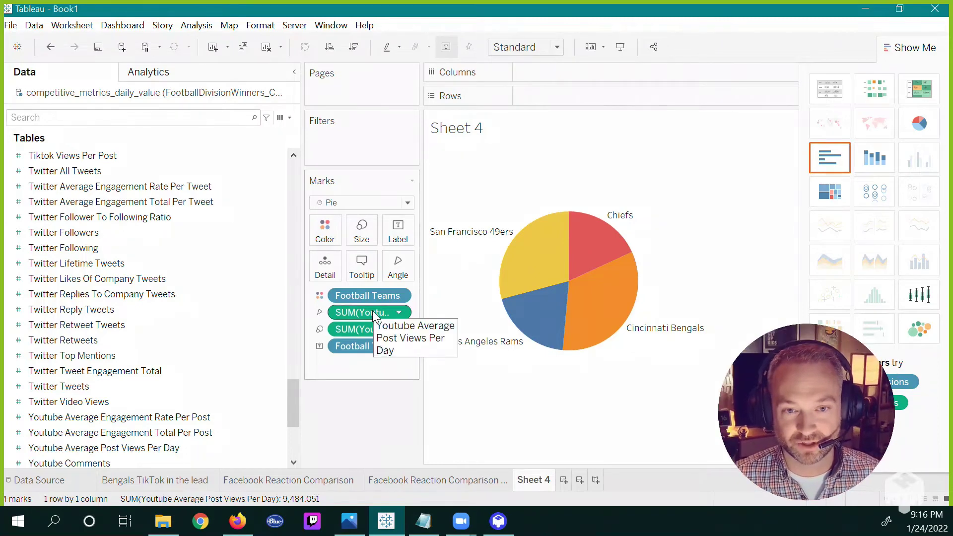
drag(372, 310, 405, 229)
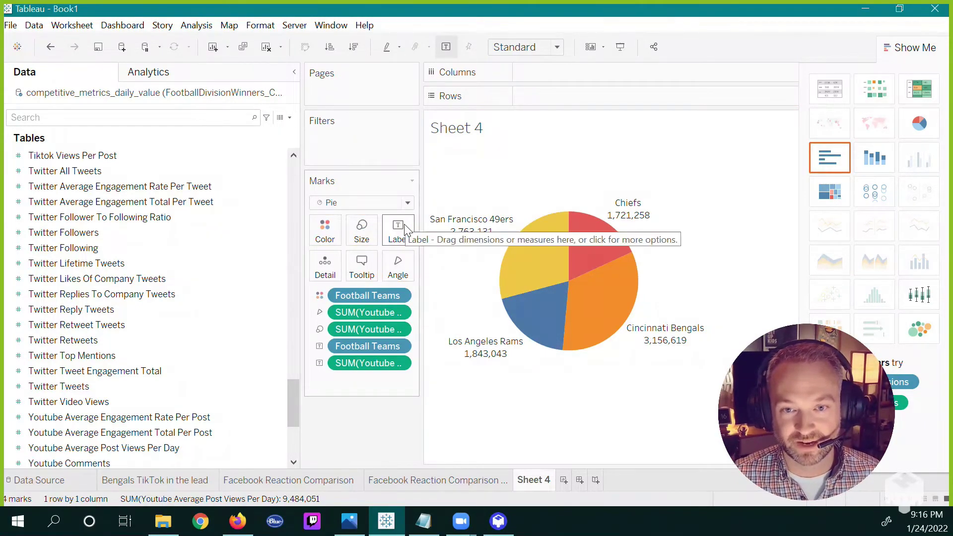
Step: Set the pie's mark labels to Min/Max in the label options
click(408, 243)
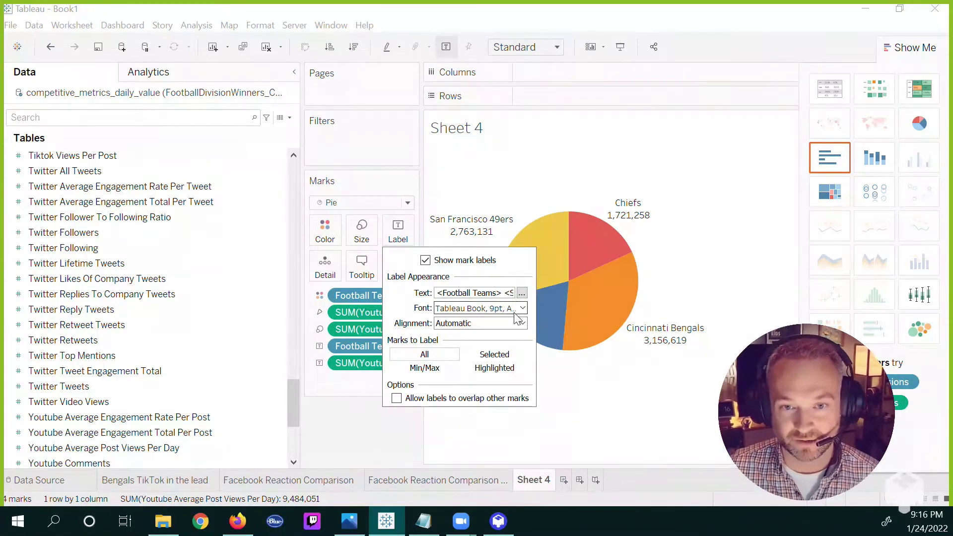
click(424, 368)
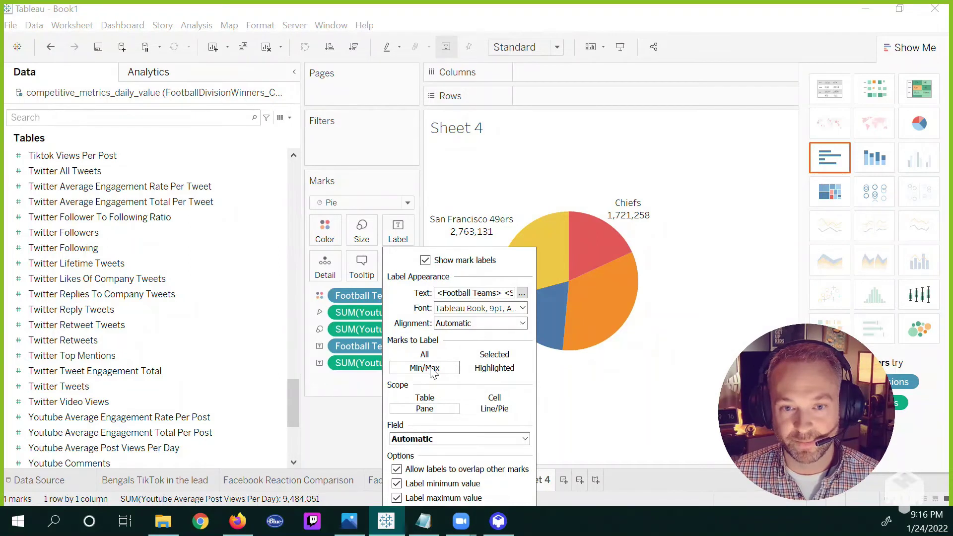
Step: Make the Football Teams line bold in the pie chart's label text
click(634, 410)
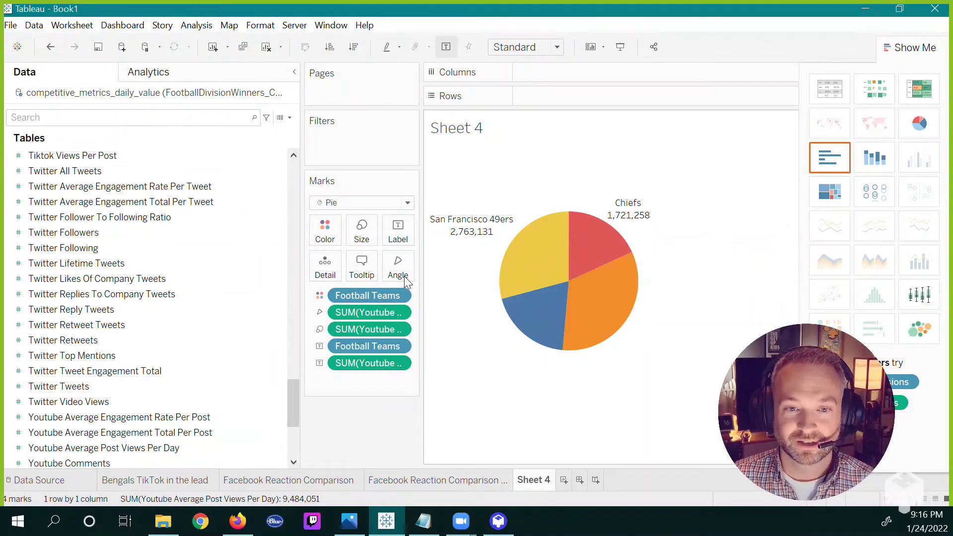
click(399, 237)
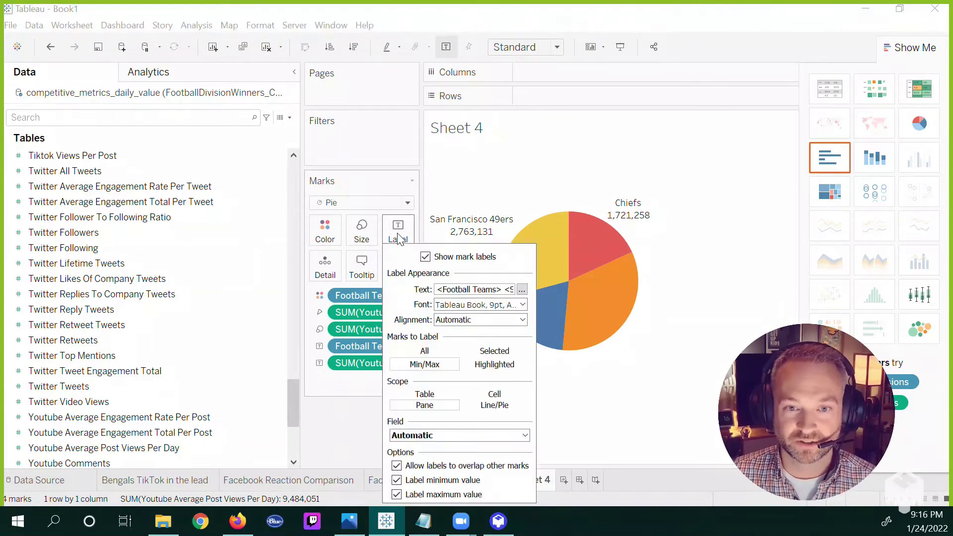
click(523, 291)
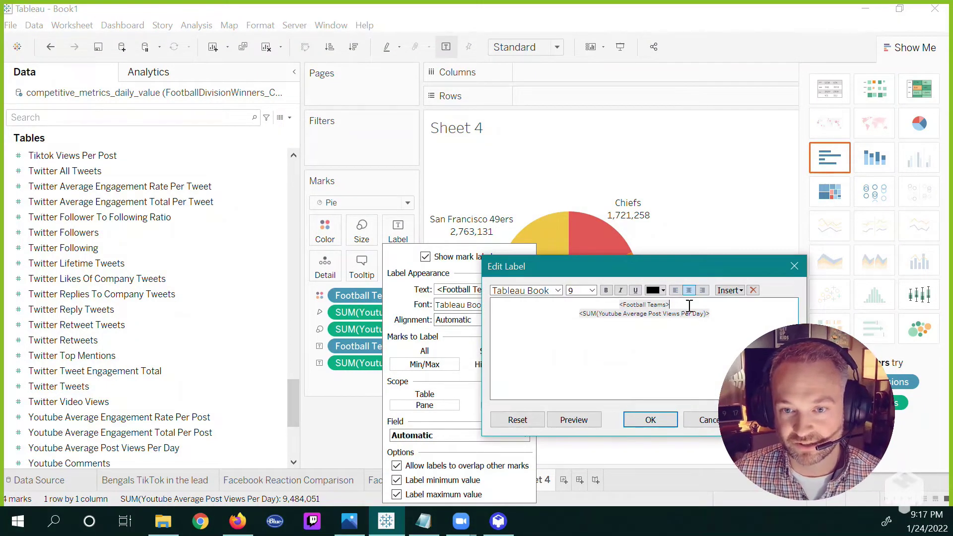
drag(689, 305, 634, 294)
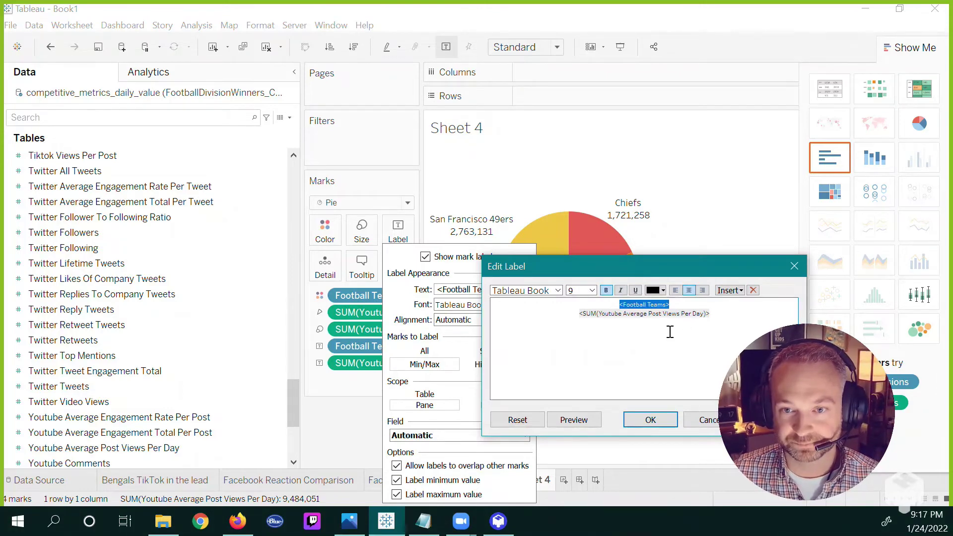
Step: Append "views per day" to the Youtube Average Post Views Per Day line of the label and apply the edited label
click(690, 335)
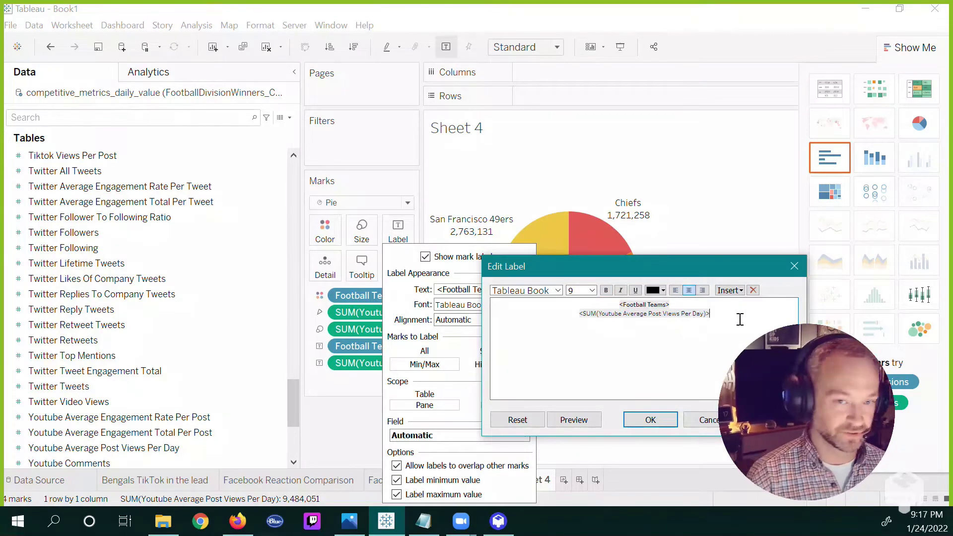
text(views per daty)
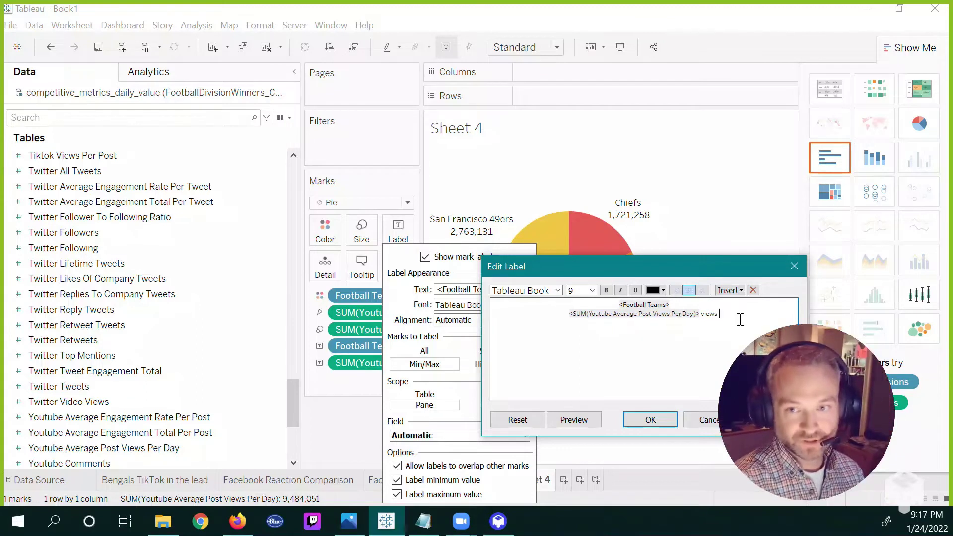
key(BackSpace)
key(BackSpace)
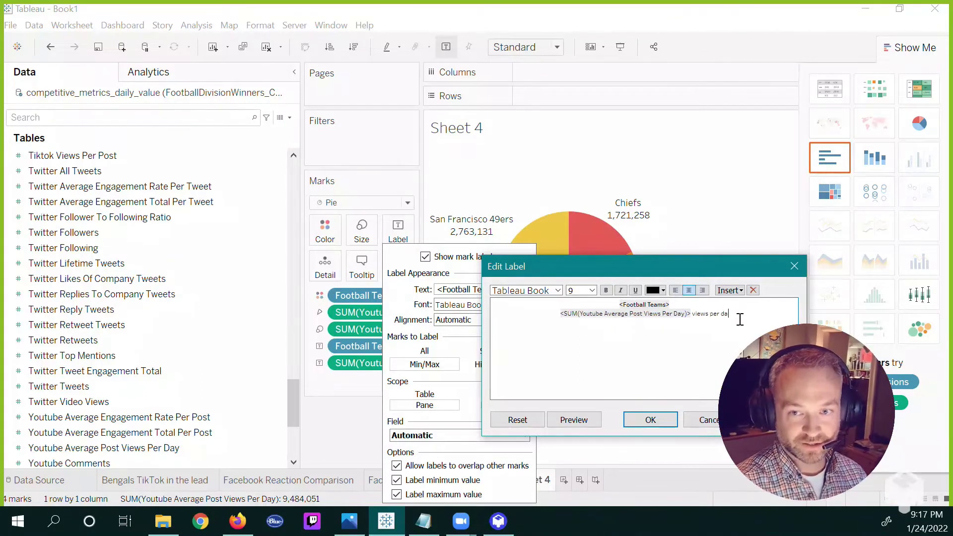
text(y)
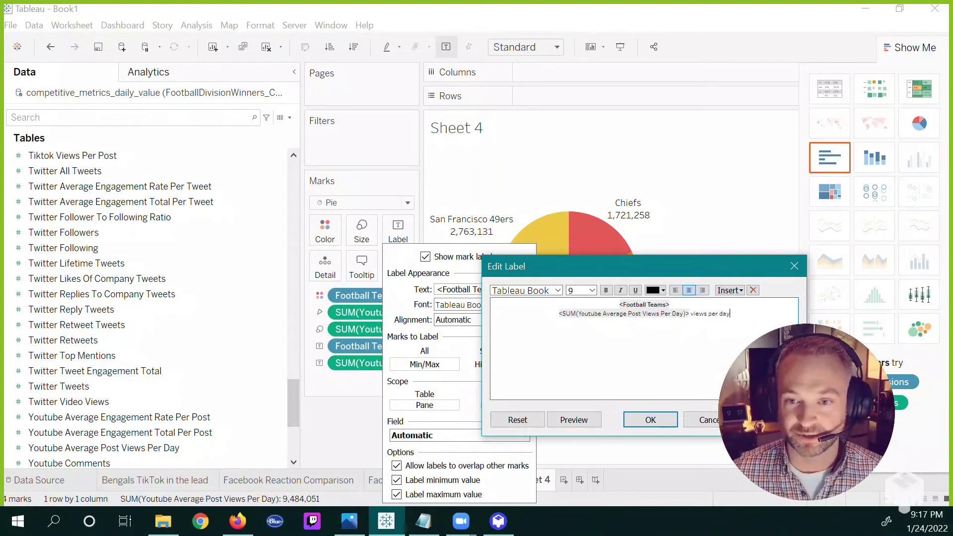
click(770, 420)
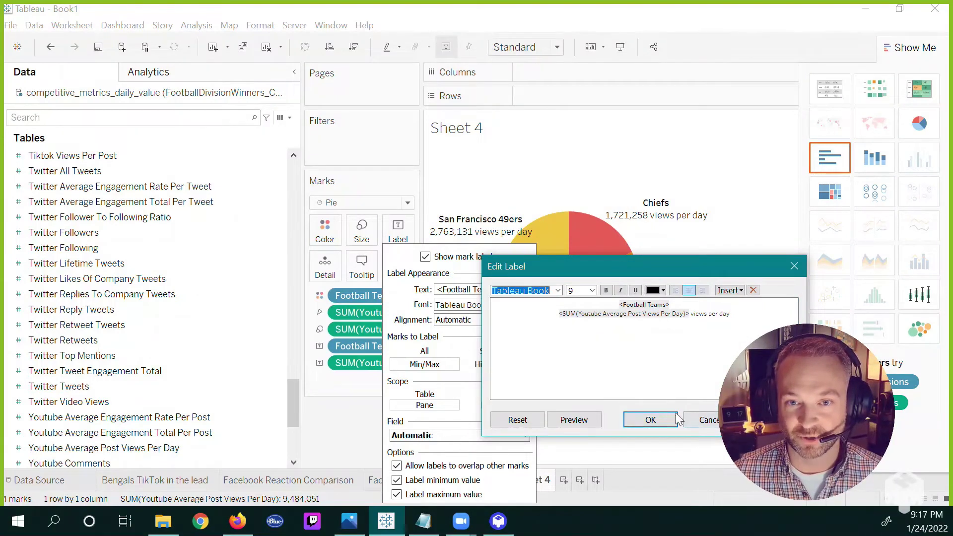
click(640, 421)
click(550, 384)
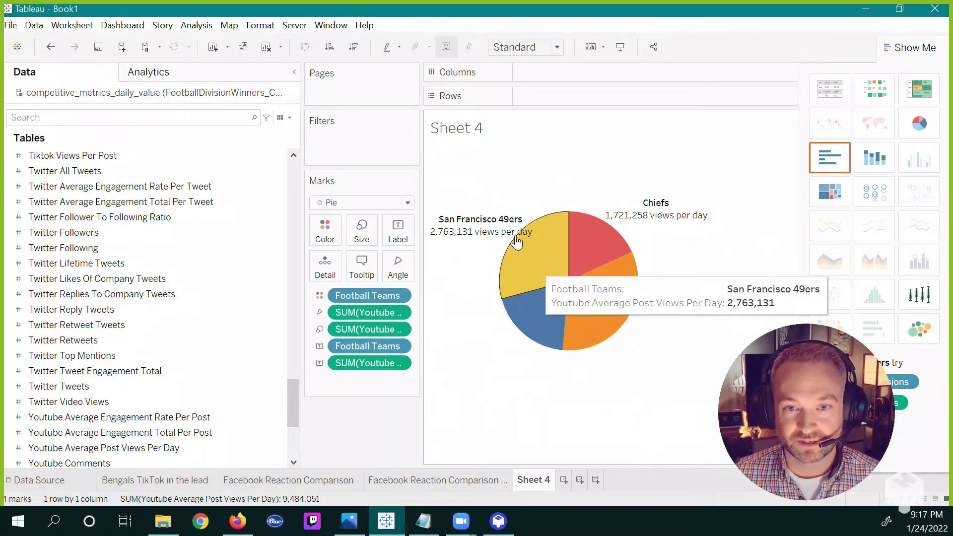
Step: Keep the pie labels on Min/Max marks and turn off labeling of the minimum value
click(405, 237)
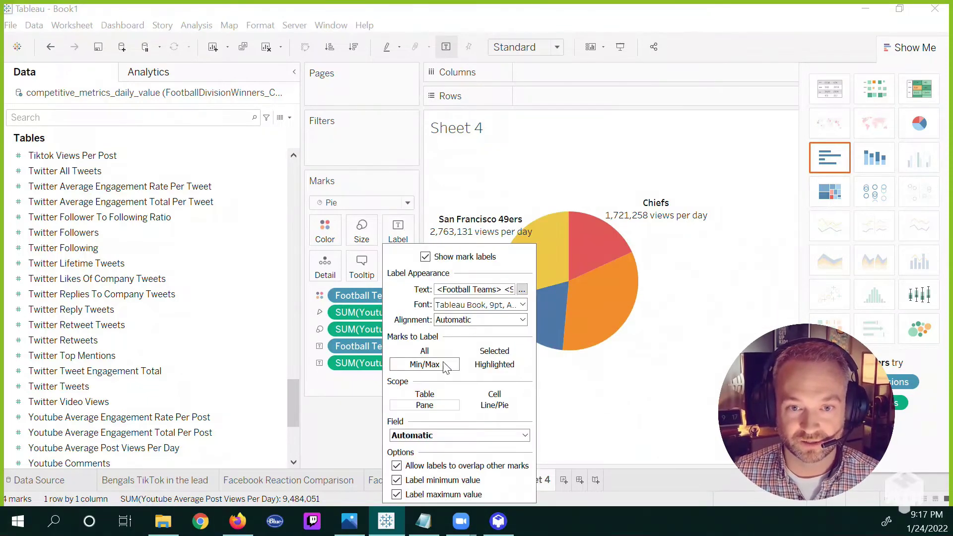
click(438, 351)
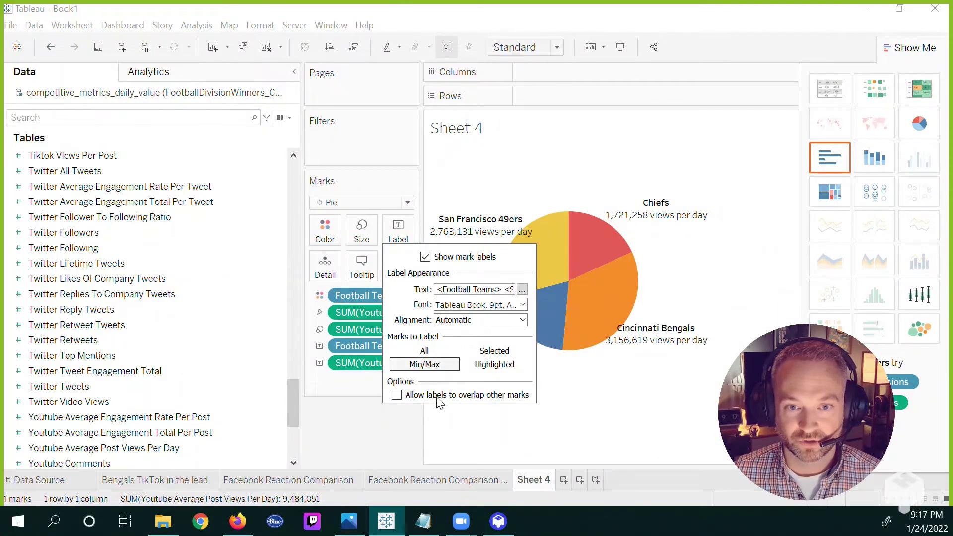
click(440, 366)
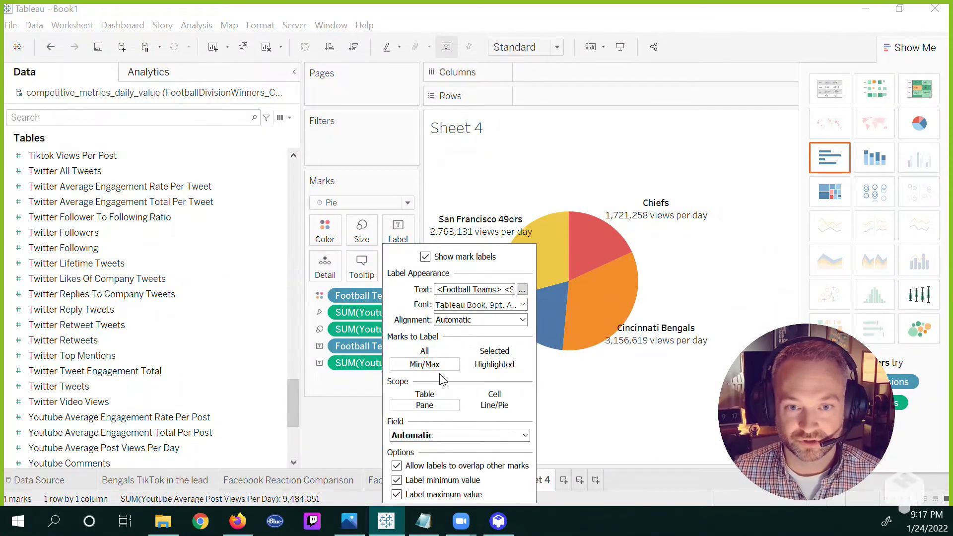
click(397, 480)
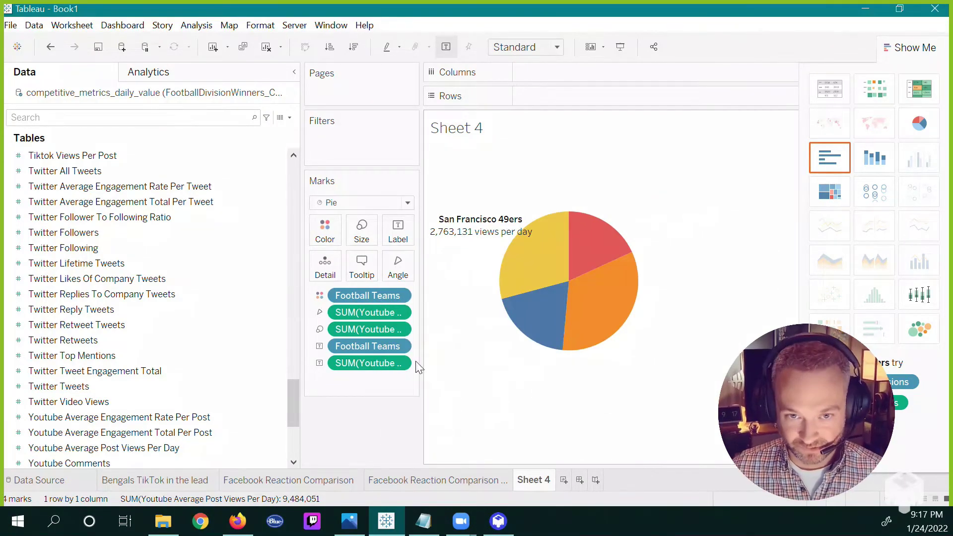
click(398, 236)
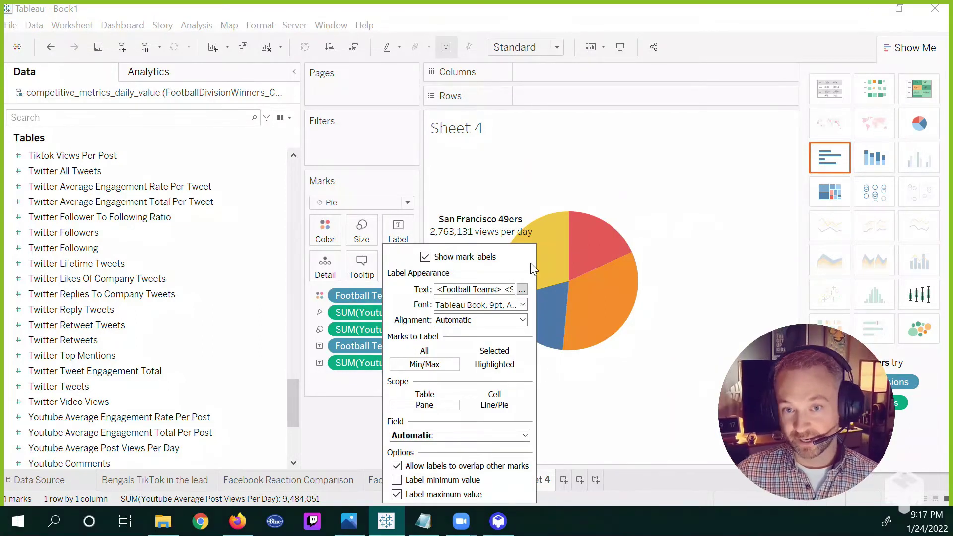
click(671, 401)
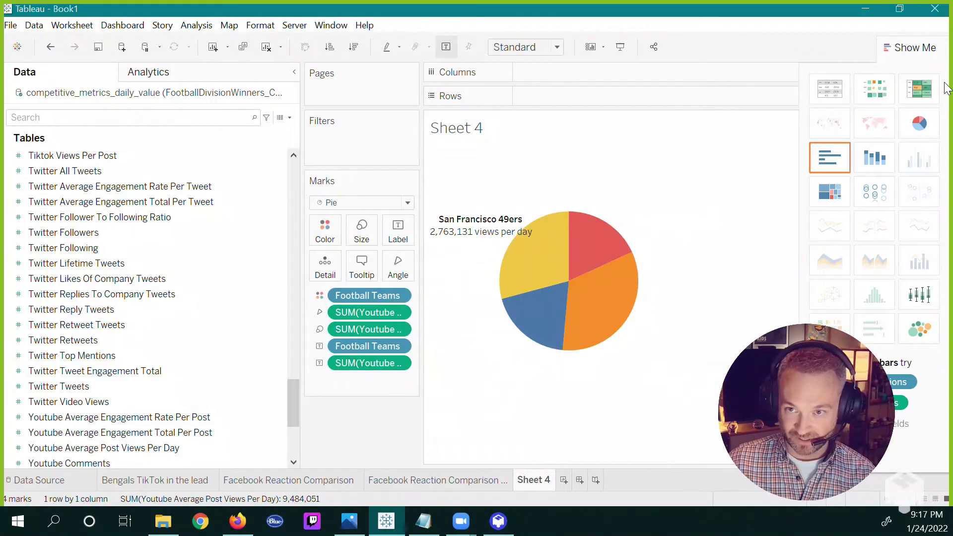
Step: Hide the chart type suggestions and rename the sheet as "YouTube Avg Views per Day"
click(922, 52)
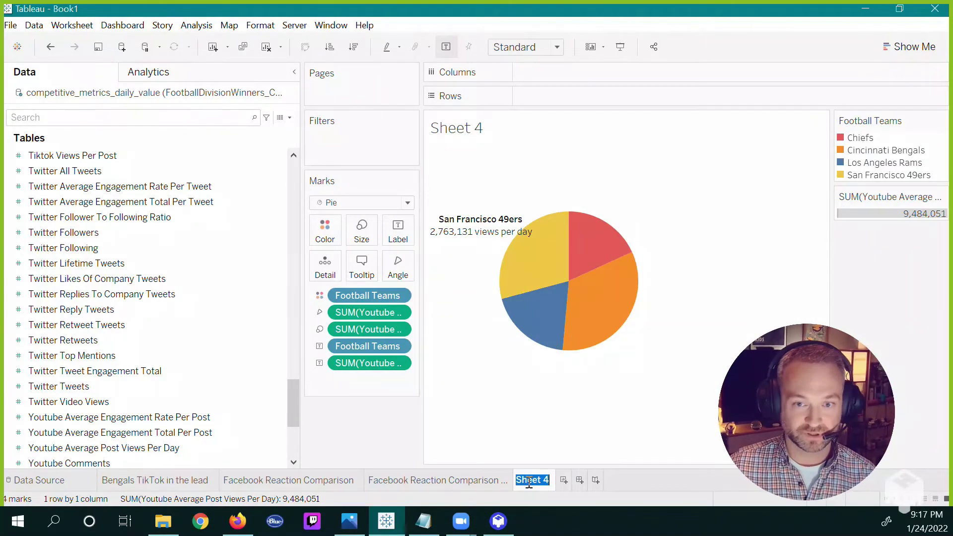
text(YTou)
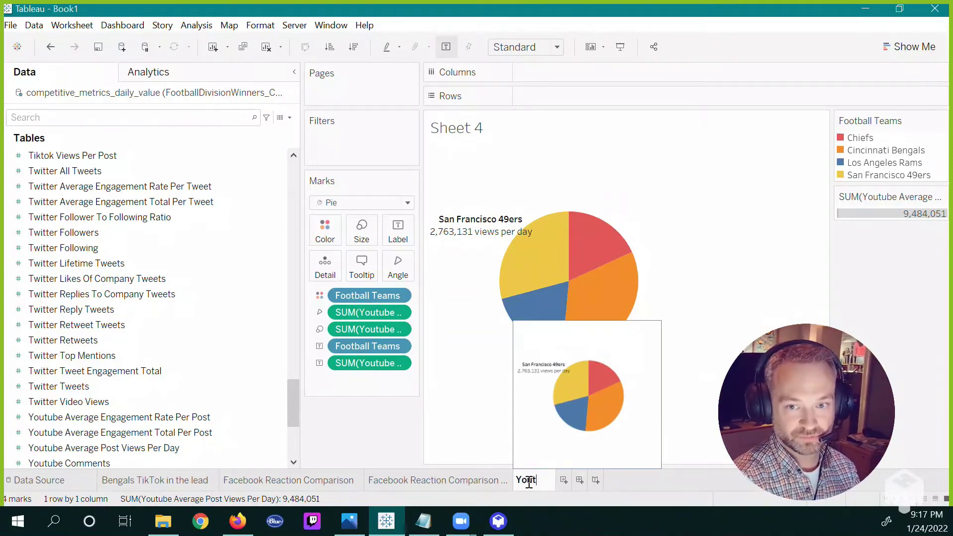
text(ube Av)
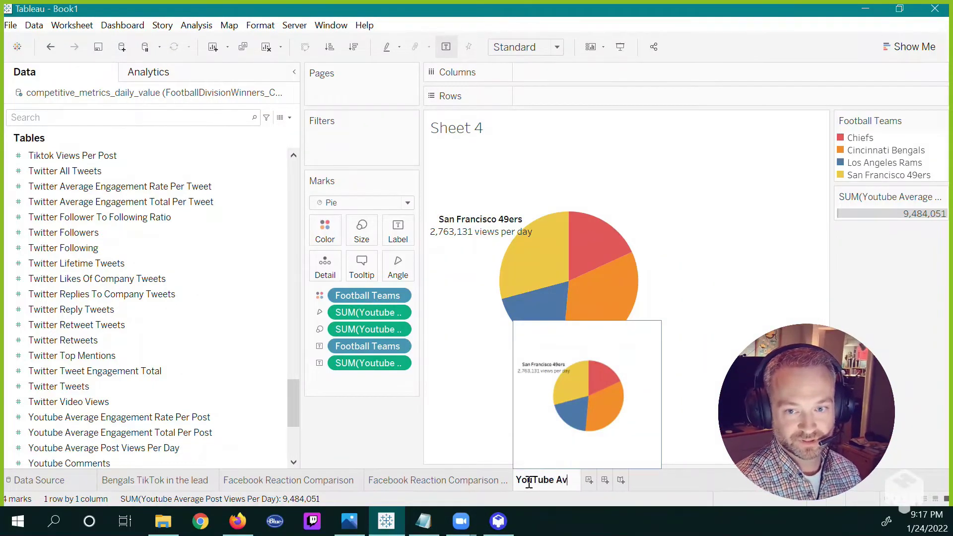
text(g View)
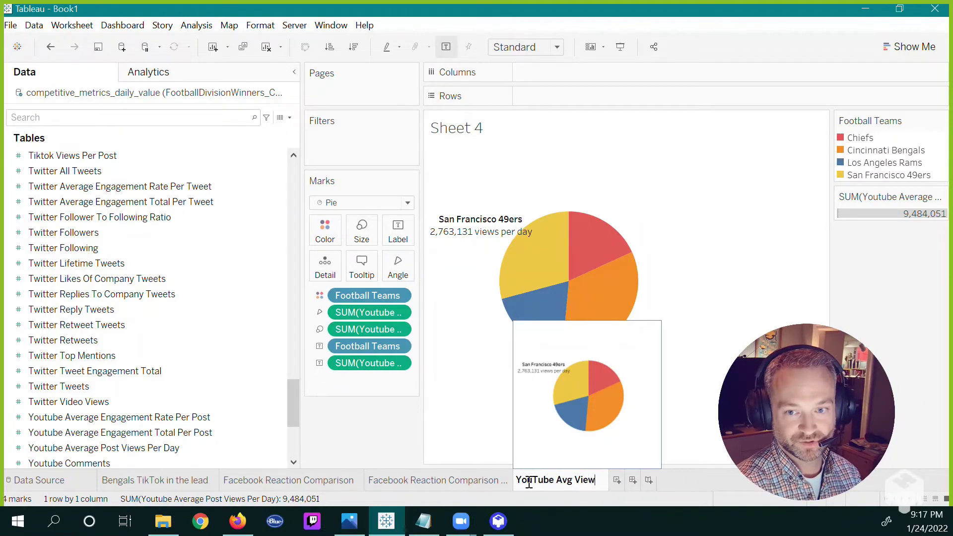
text(s per Day)
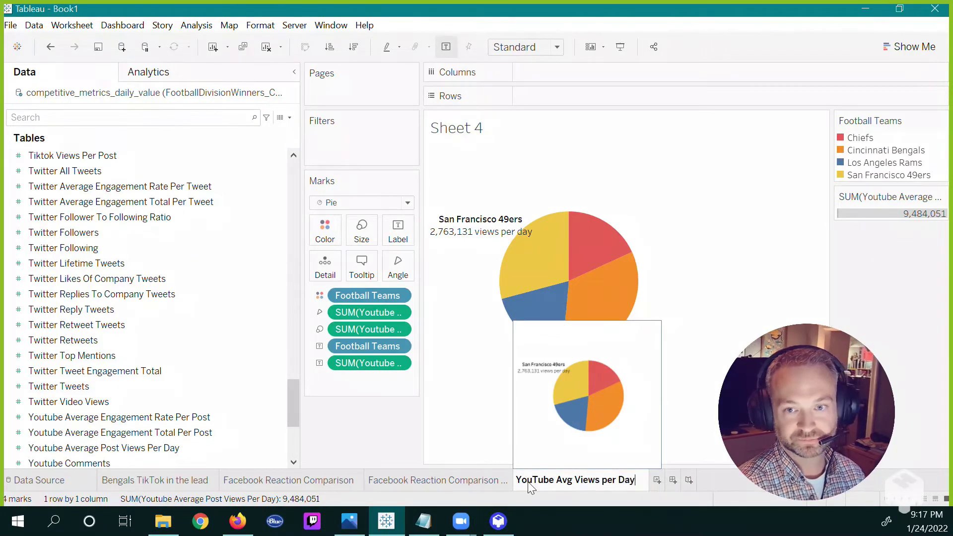
key(Return)
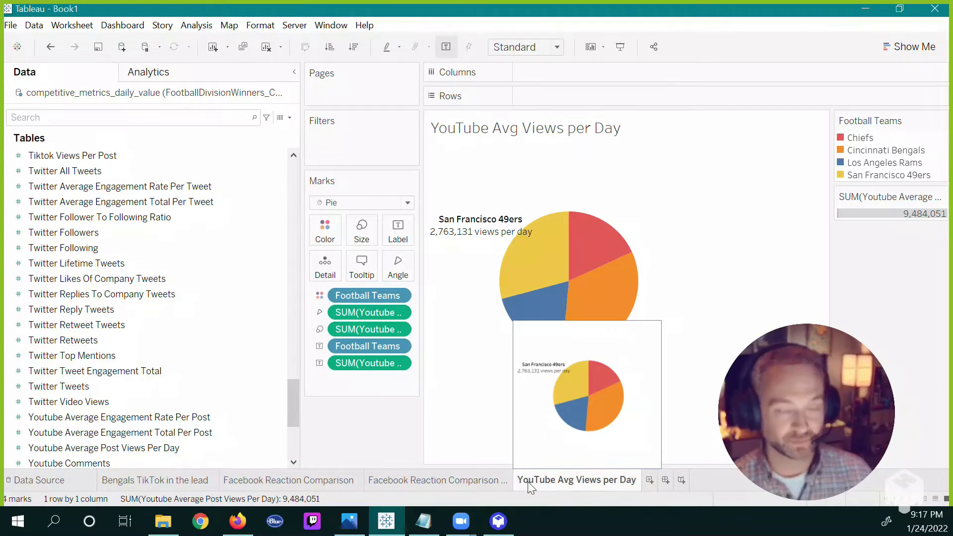
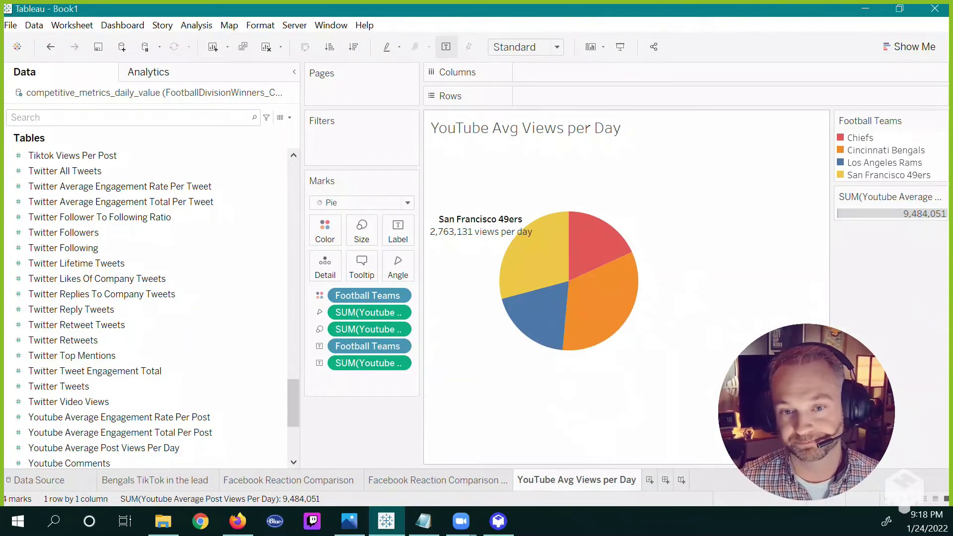
Step: Create a new worksheet with Football Teams on Columns and Date on Rows as a continuous week
click(649, 480)
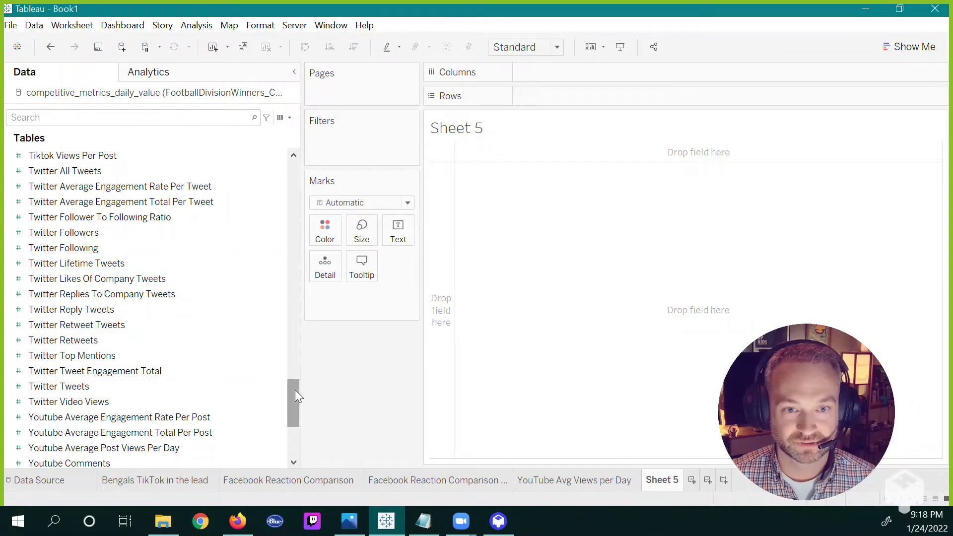
scroll(292, 383, up, 1)
drag(293, 387, 285, 155)
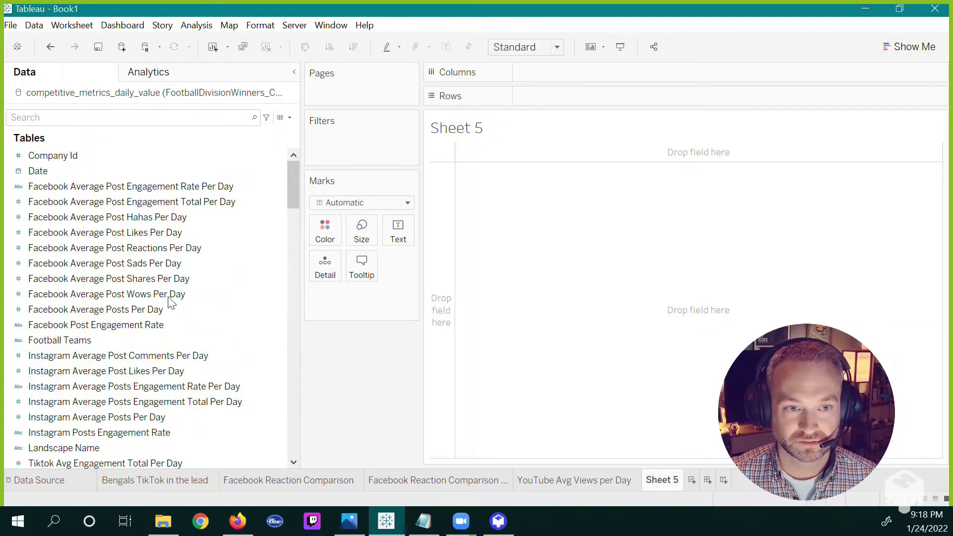
drag(158, 340, 564, 73)
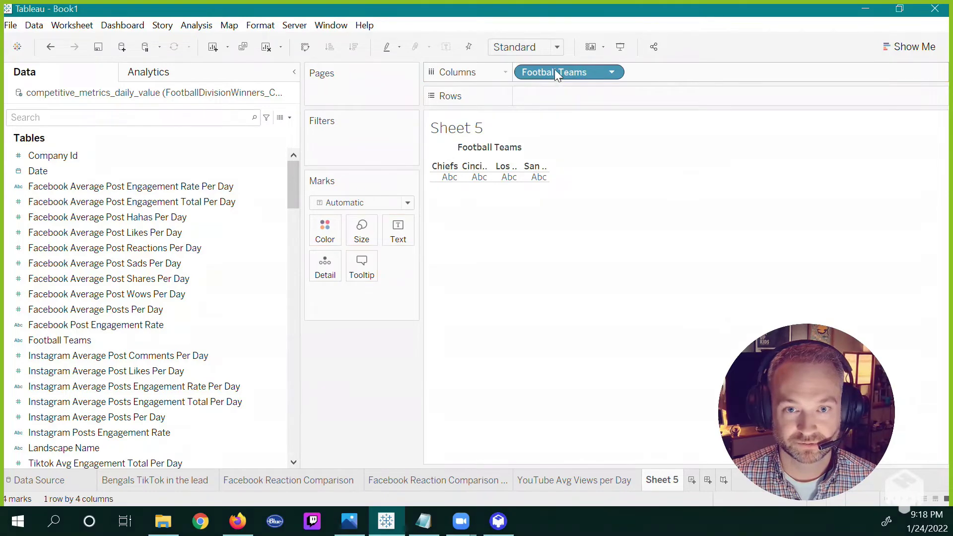
drag(154, 171, 555, 98)
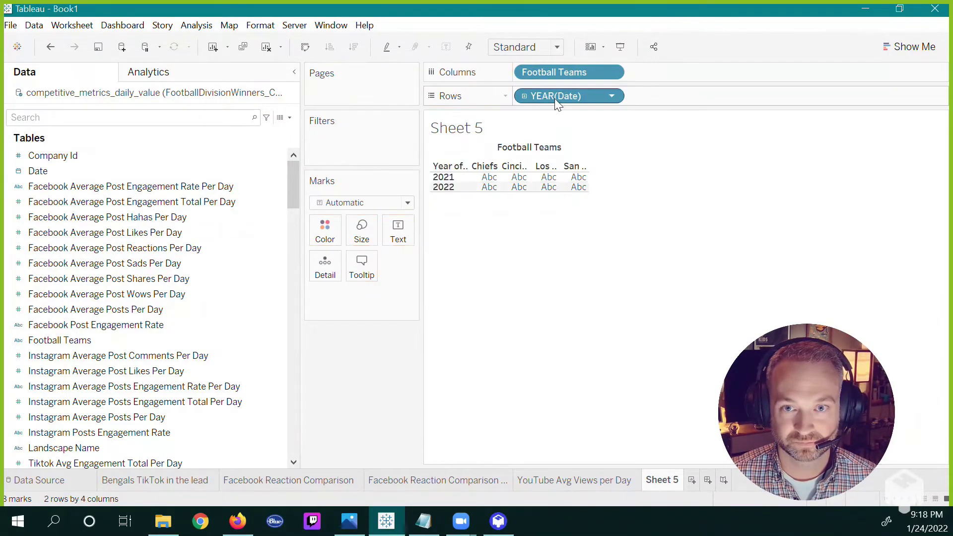
right_click(556, 95)
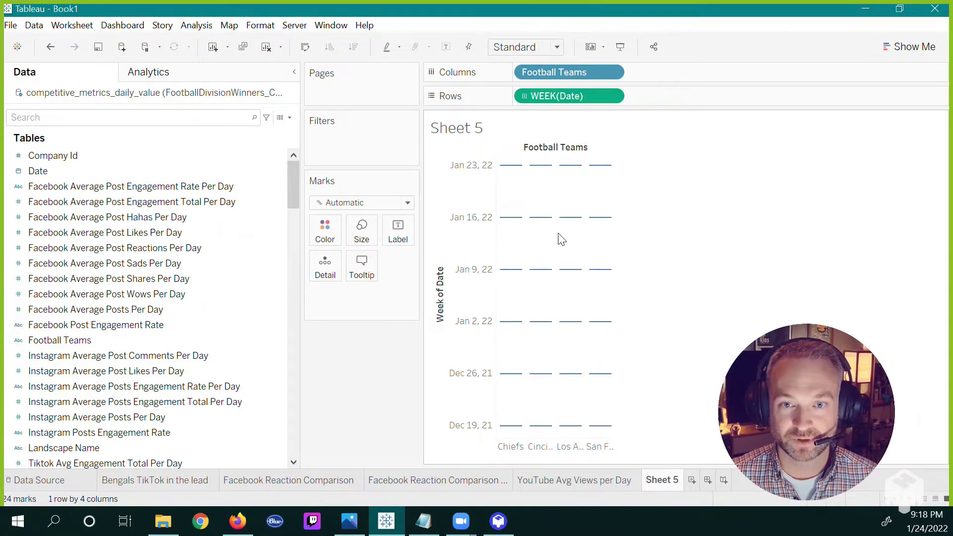
Step: Find the Instagram Post Likes measure in the data fields and add it to the weekly Football Teams view
click(208, 322)
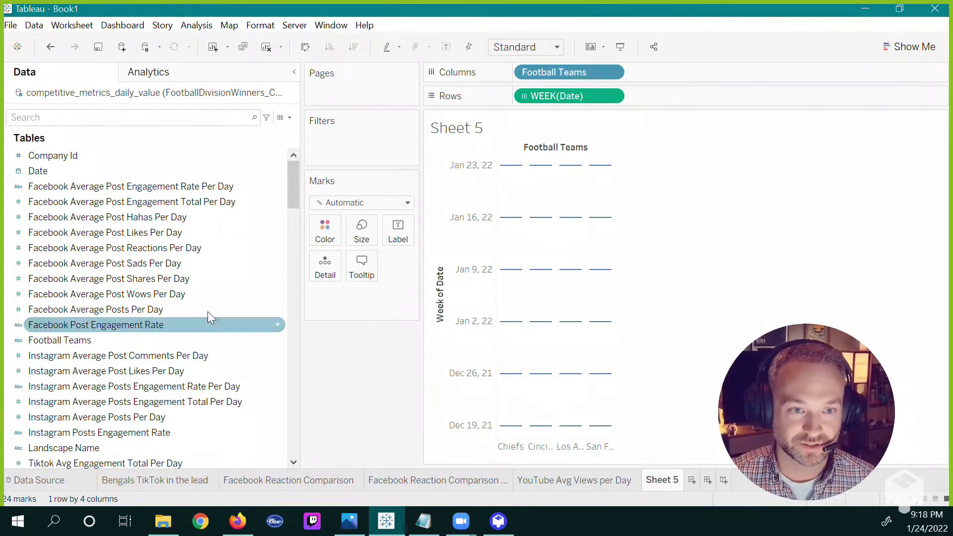
drag(202, 295, 213, 255)
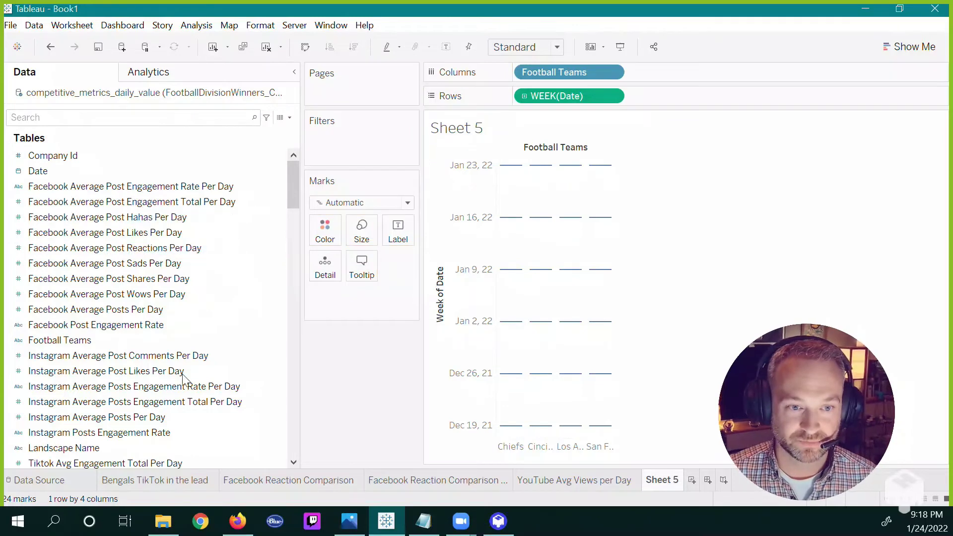
click(189, 416)
click(183, 371)
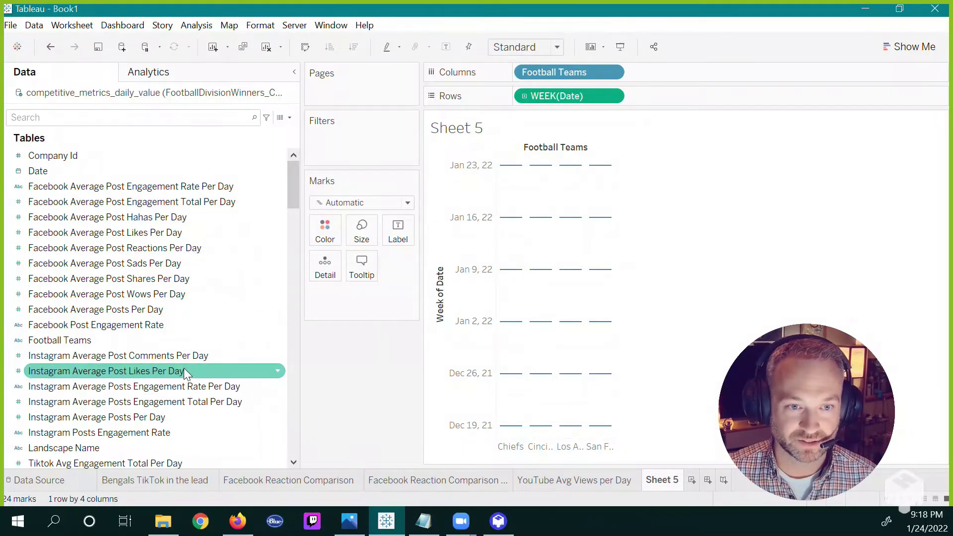
scroll(187, 380, down, 3)
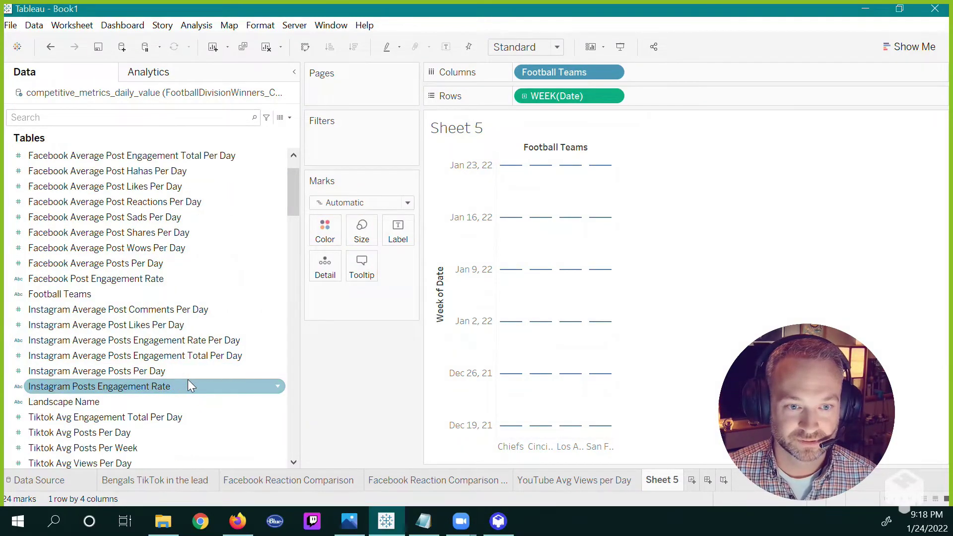
scroll(188, 380, down, 15)
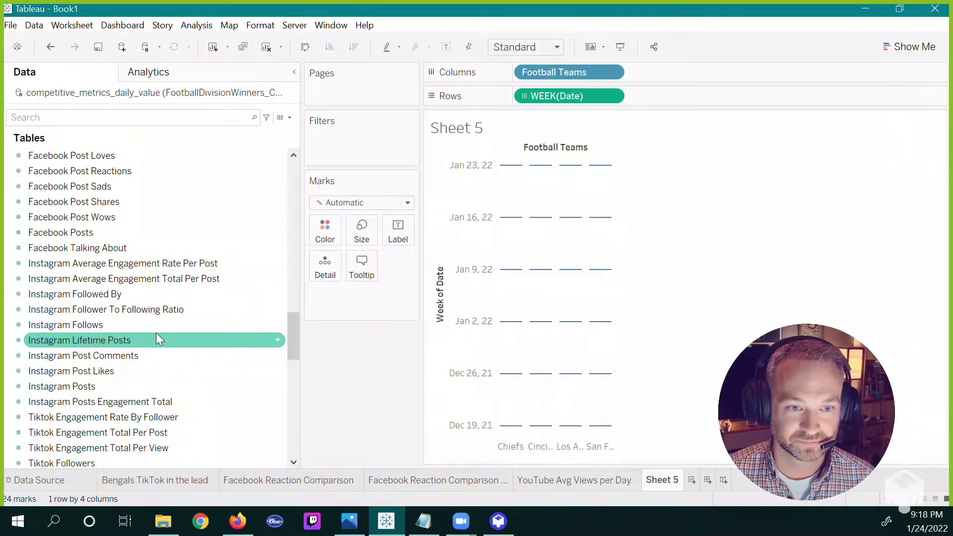
scroll(157, 332, down, 1)
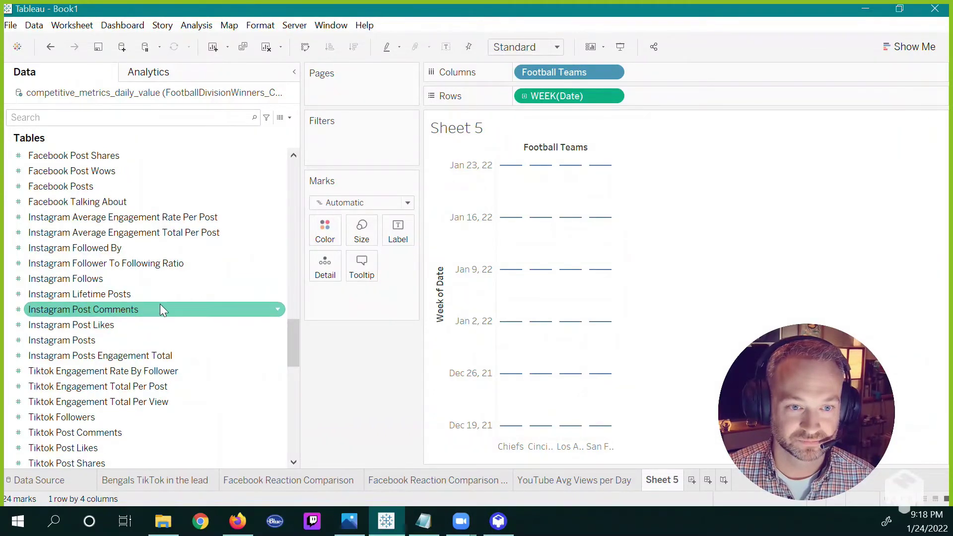
scroll(148, 300, down, 1)
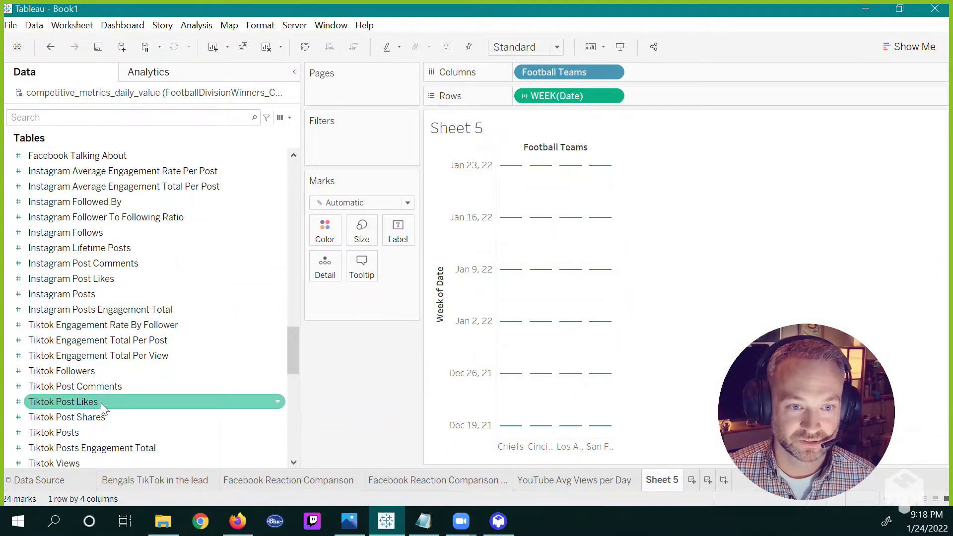
click(135, 279)
drag(313, 298, 521, 268)
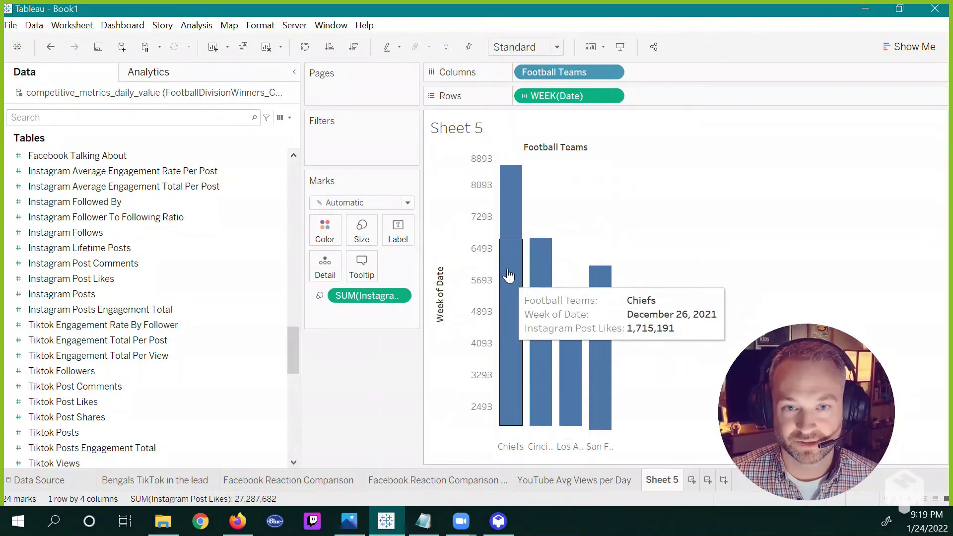
Step: Swap rows and columns so the teams run down the Rows, and enlarge the row height and team header width
click(304, 47)
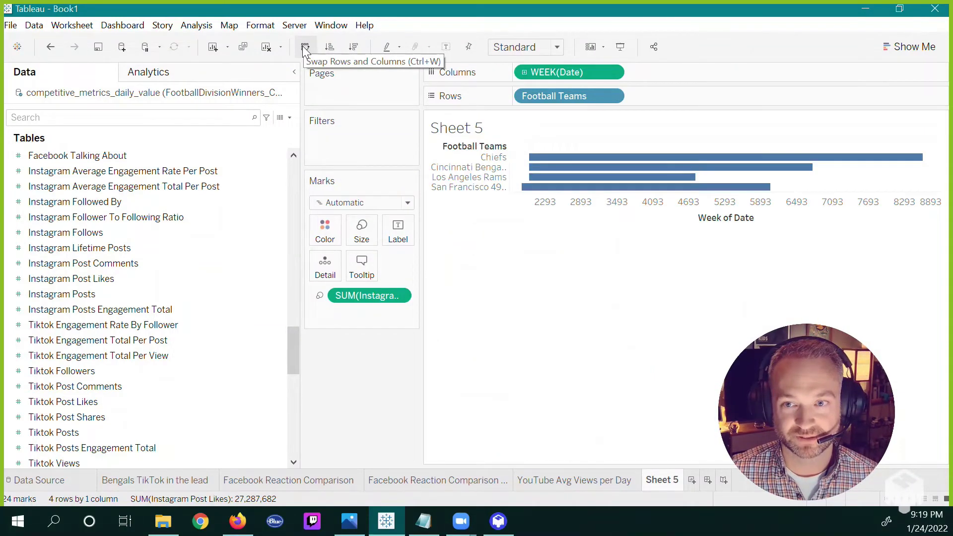
click(305, 48)
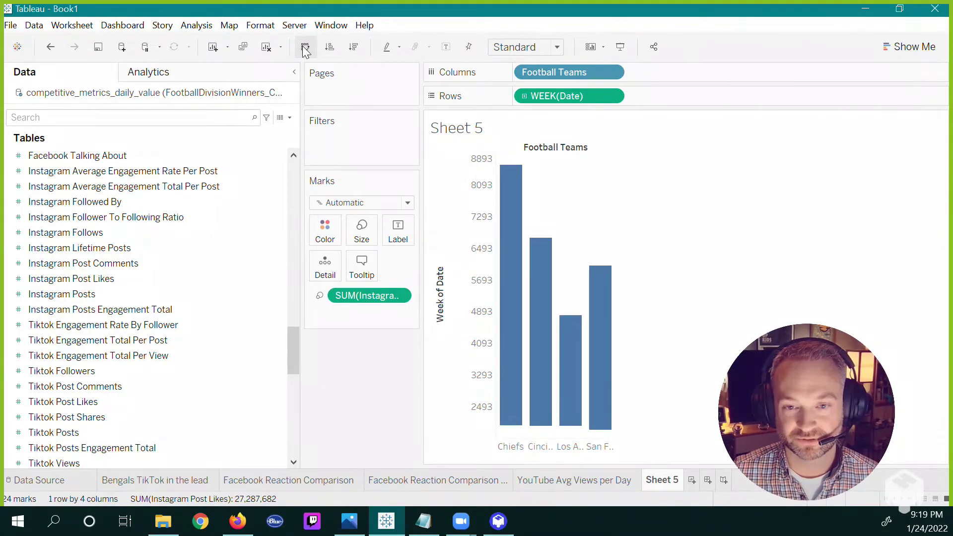
click(306, 48)
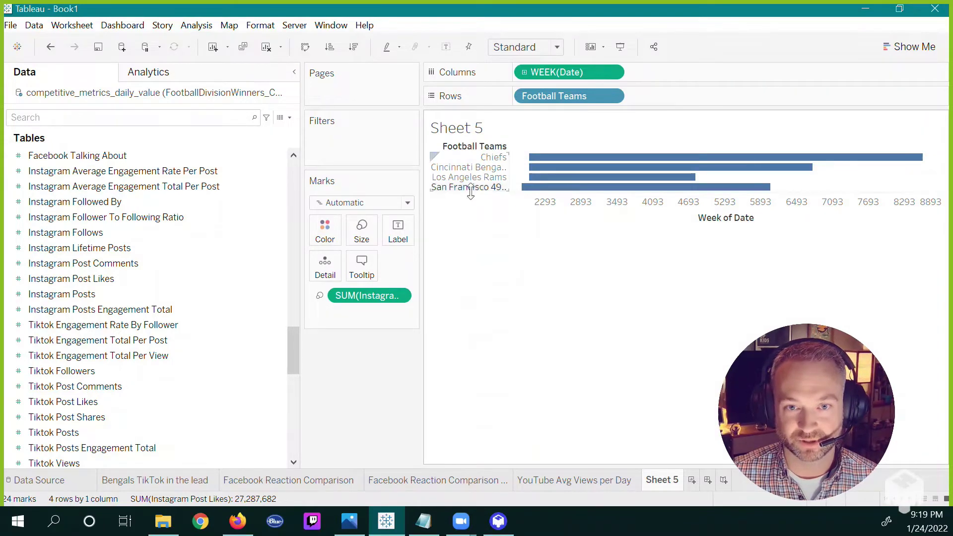
drag(471, 193, 485, 248)
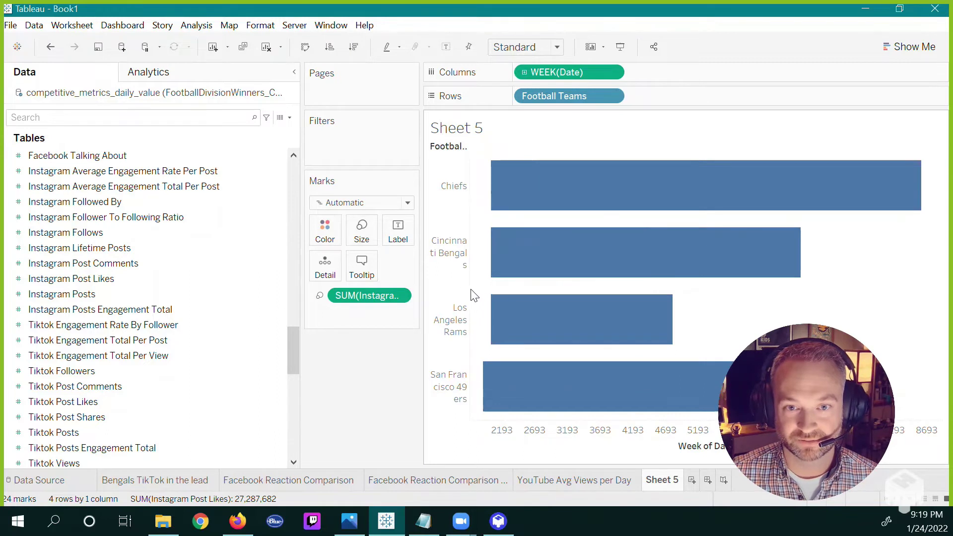
drag(470, 290, 579, 293)
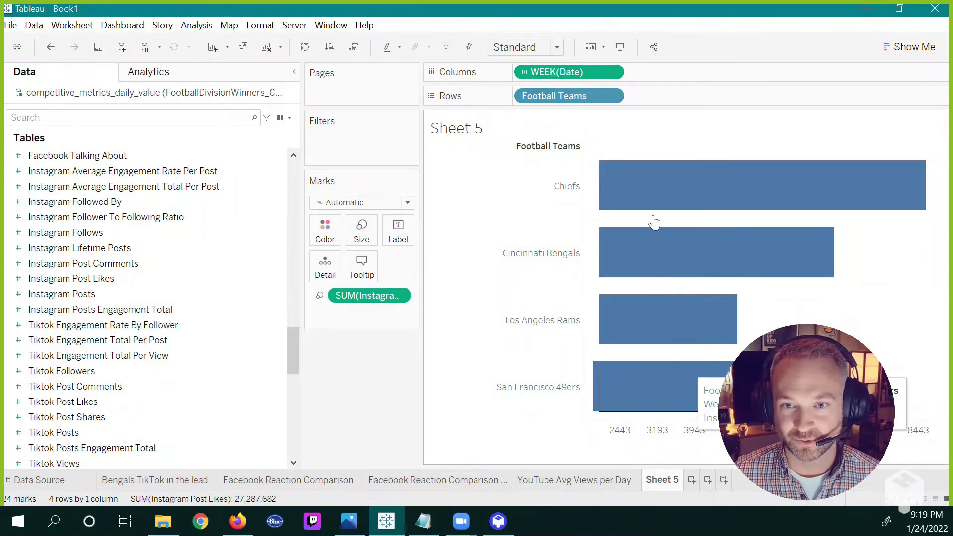
Step: Sort the football teams by Instagram Post Likes, first ascending and finally descending
click(328, 48)
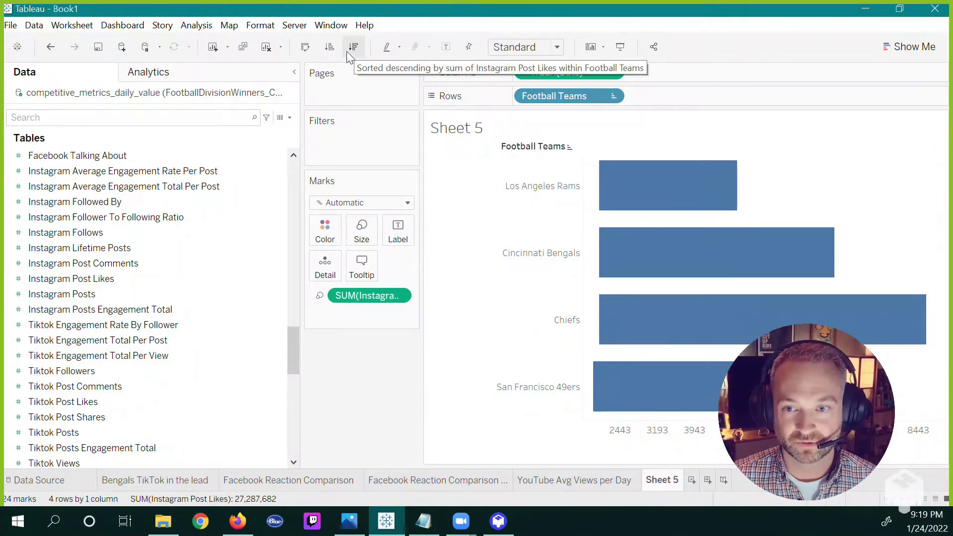
click(353, 48)
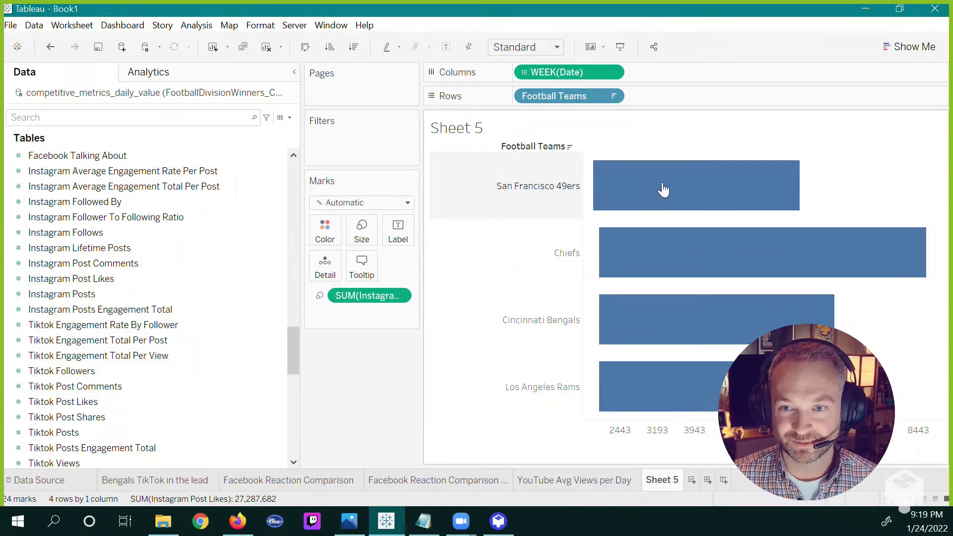
mouse_move(663, 189)
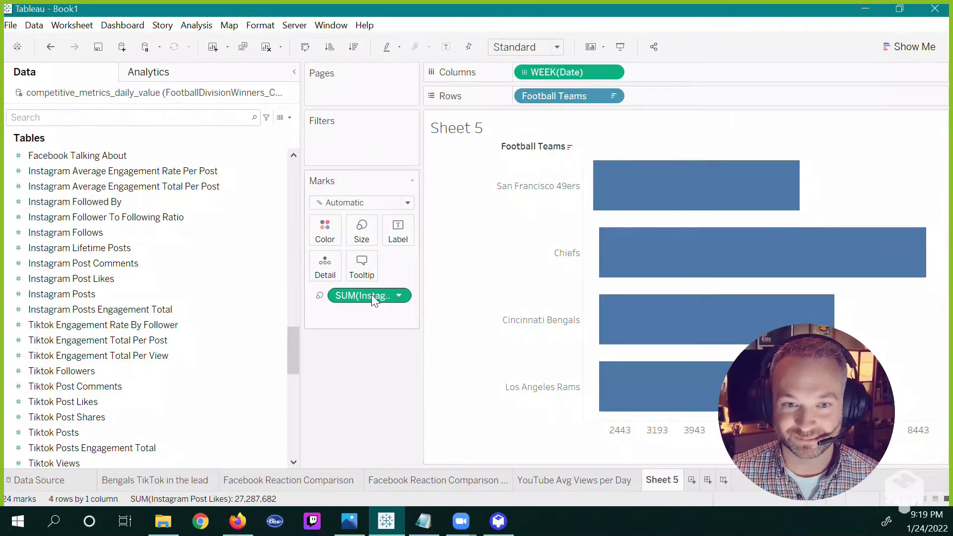
Step: Remove Instagram Post Likes from the view, add it again and move it onto Rows beside Football Teams
drag(371, 295, 196, 323)
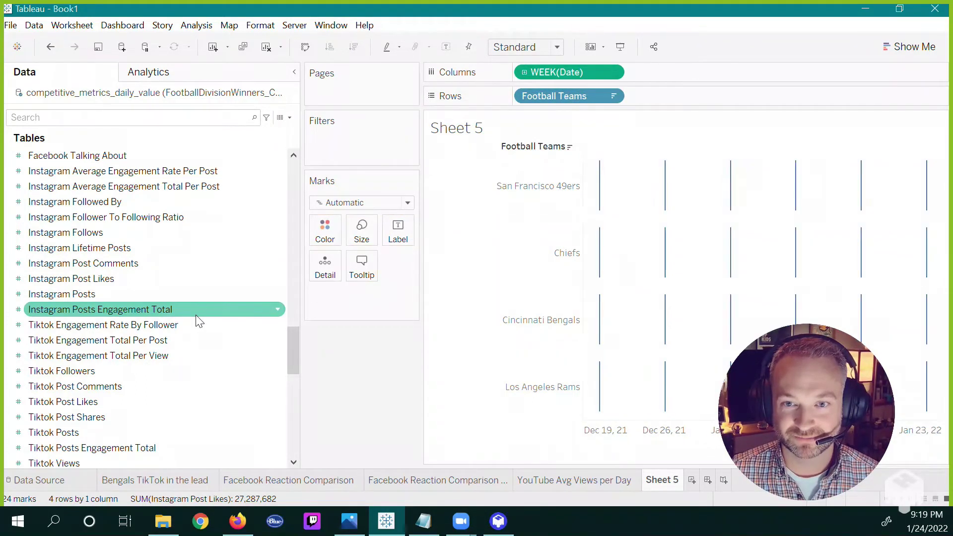
scroll(194, 322, down, 6)
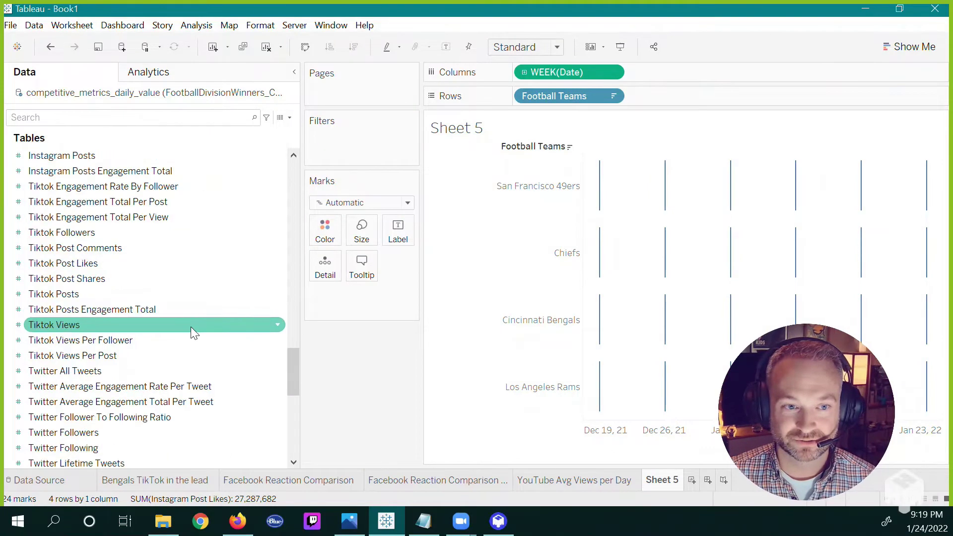
scroll(197, 307, up, 4)
scroll(191, 311, up, 1)
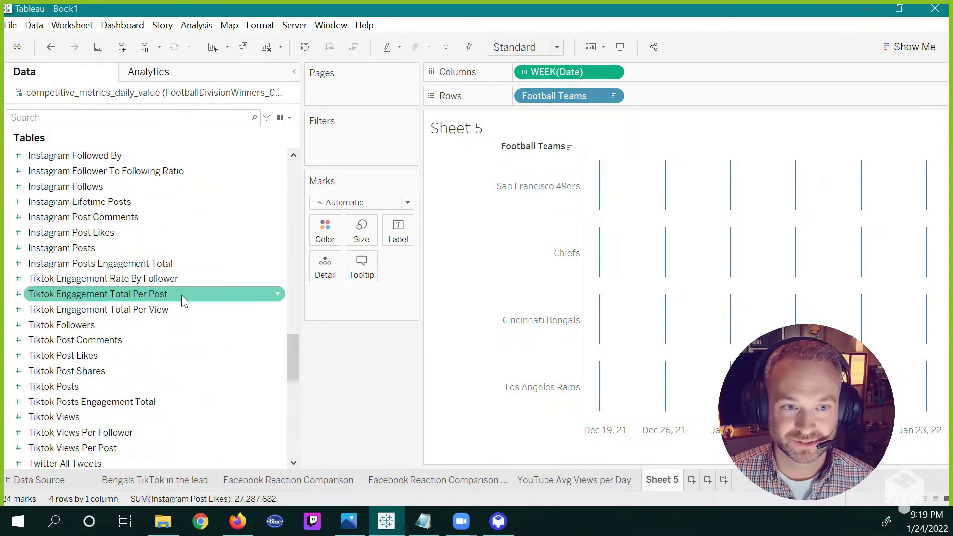
drag(149, 233, 730, 228)
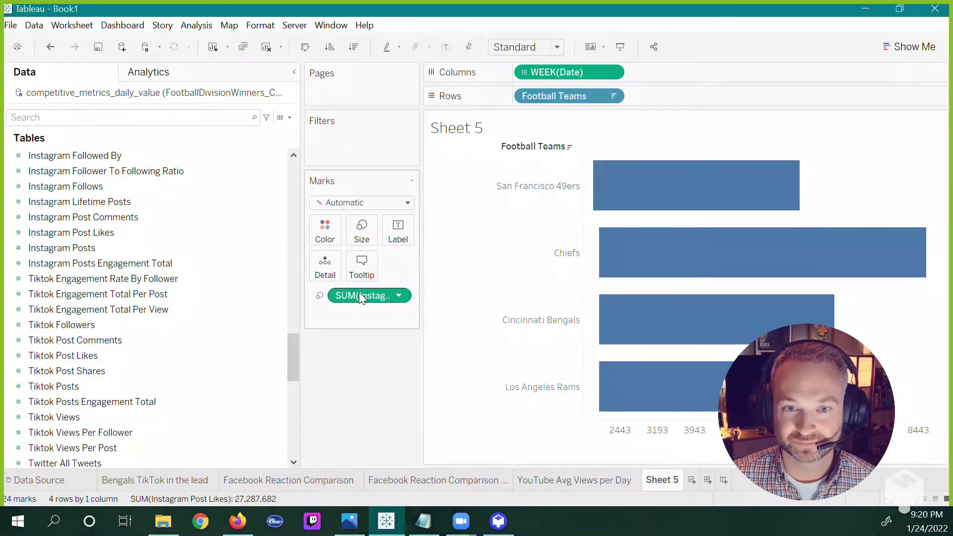
drag(370, 297, 684, 102)
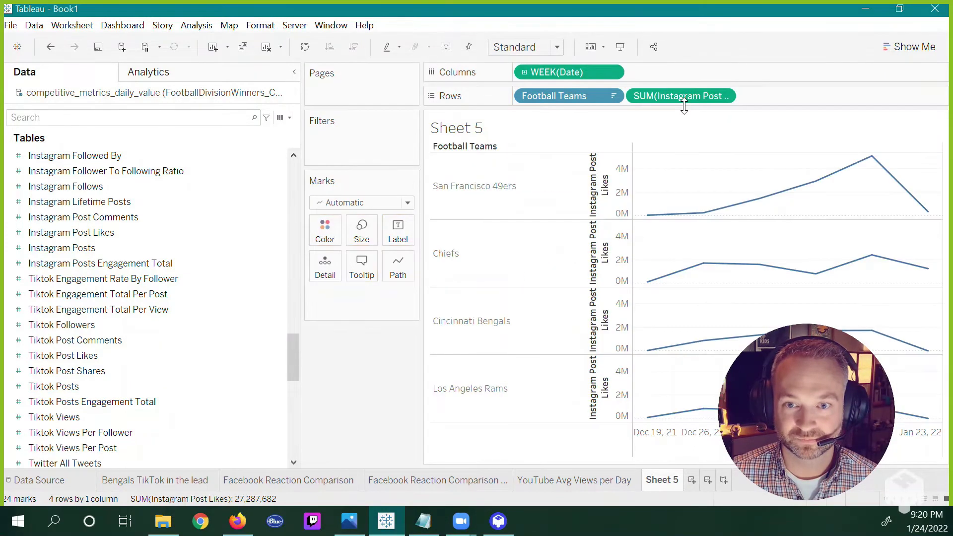
Step: Set the mark type to Bar and convert the weekly Date on Columns to discrete
click(375, 204)
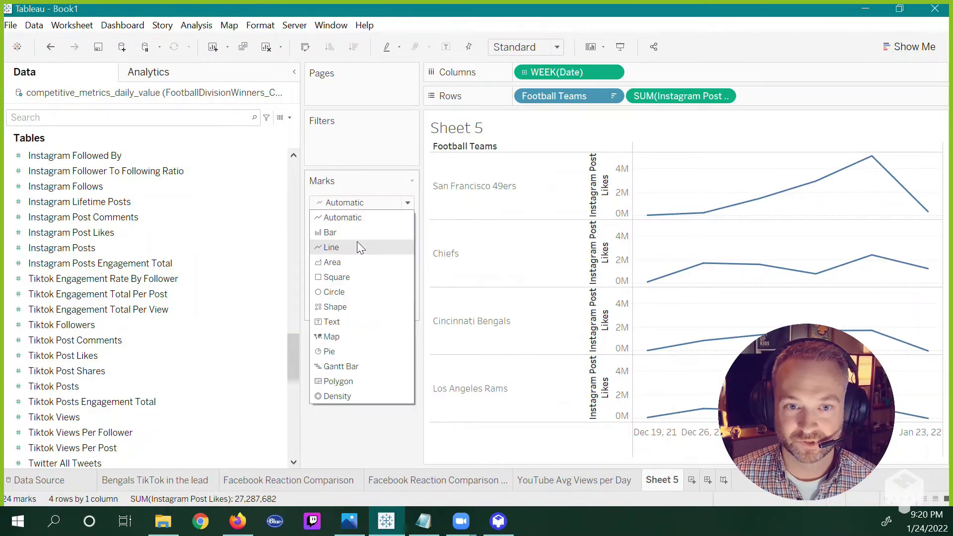
click(411, 261)
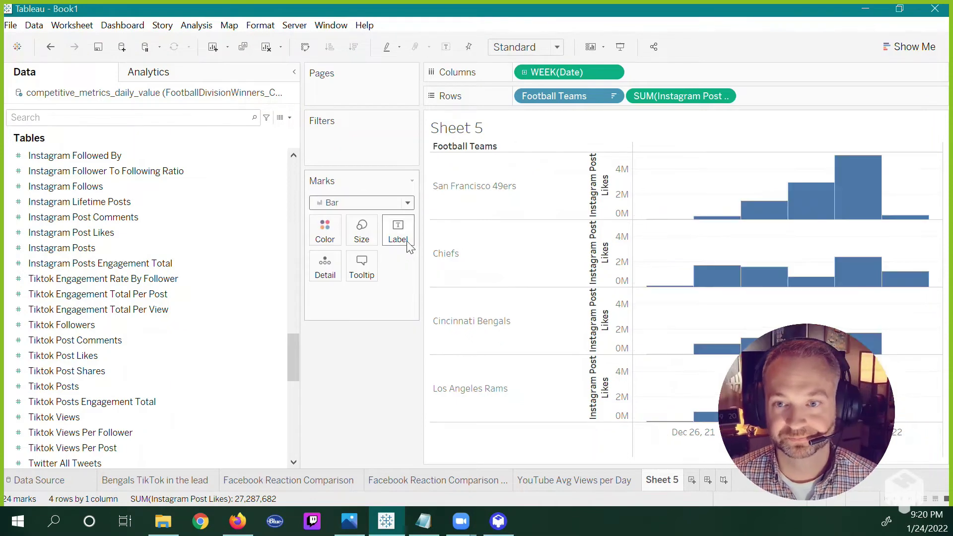
right_click(541, 72)
click(643, 419)
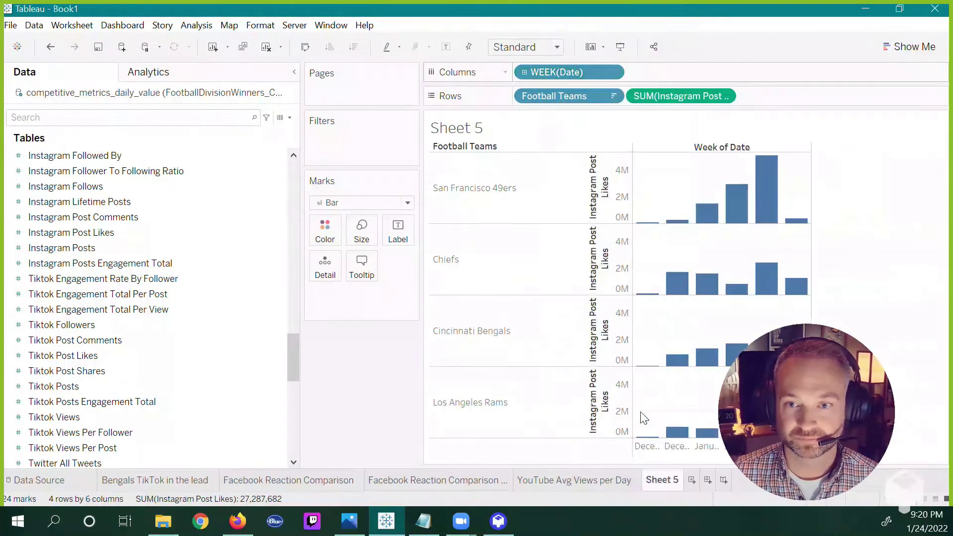
Step: Fit the chart to width and move Football Teams from Rows to Color to stack the weekly bars by team
click(525, 48)
click(535, 79)
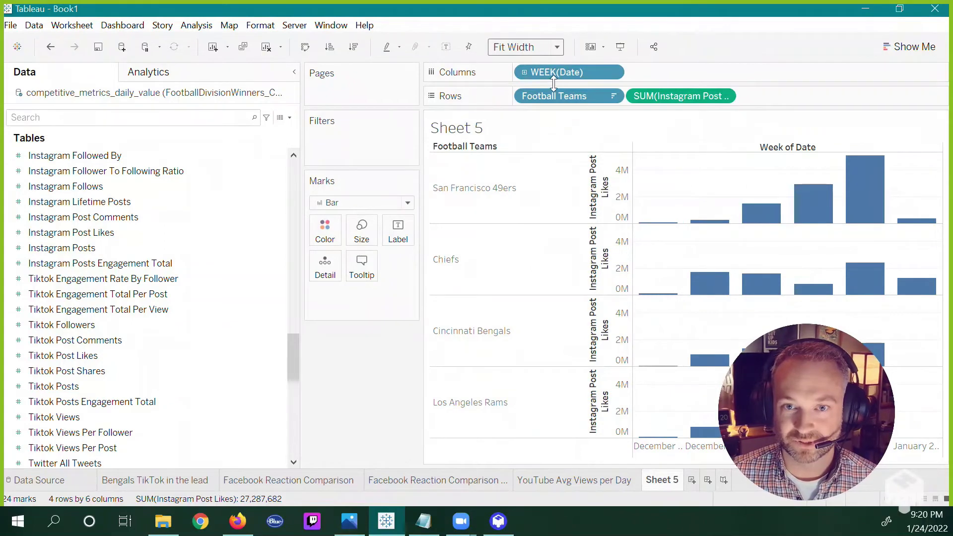
drag(552, 94, 334, 239)
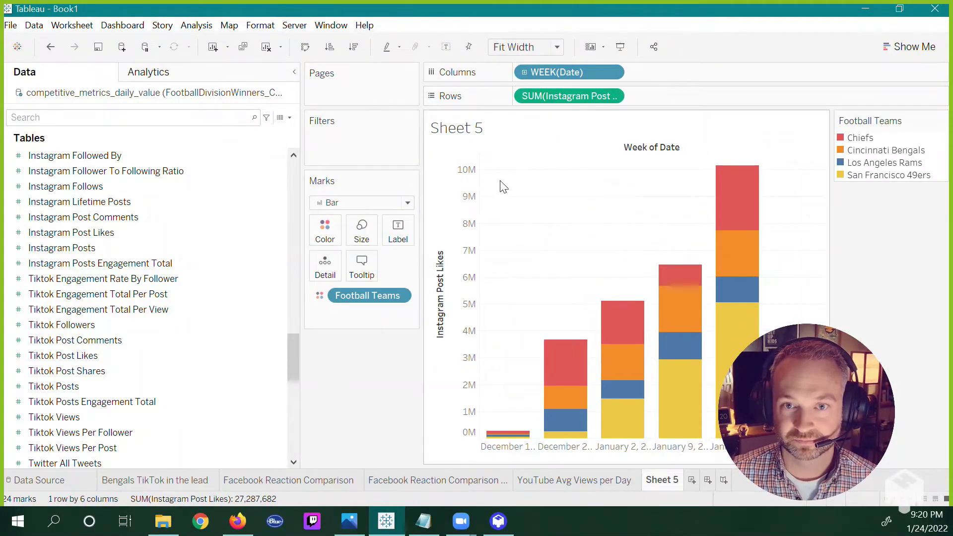
mouse_move(560, 72)
mouse_down()
mouse_move(525, 110)
mouse_move(562, 64)
mouse_move(558, 73)
mouse_up()
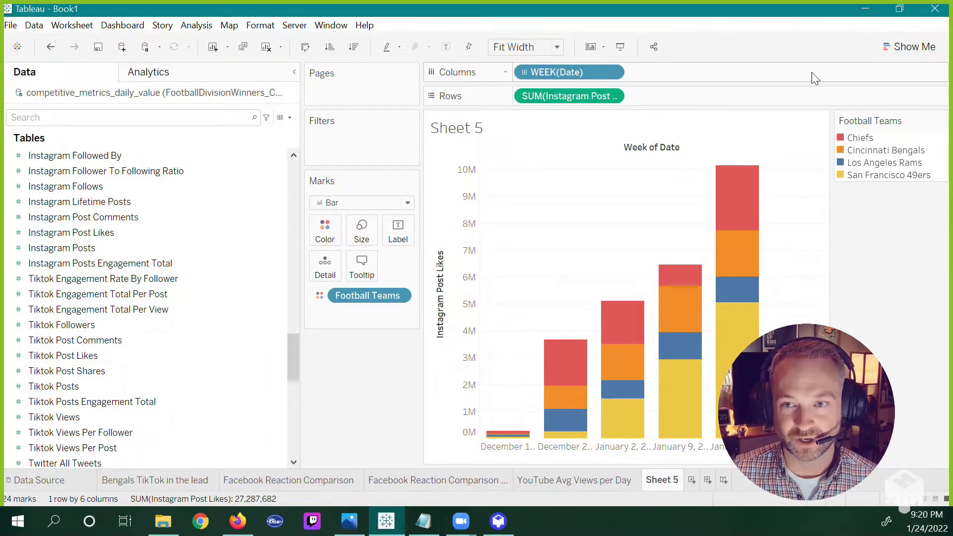
Step: Try the suggested side-by-side bars chart and the horizontal bars chart for the weekly Instagram likes
click(901, 48)
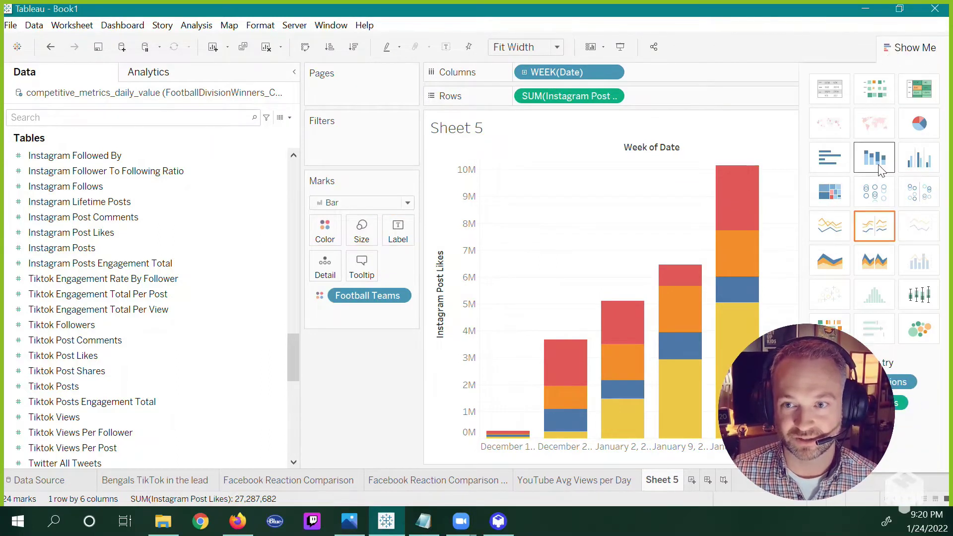
click(918, 169)
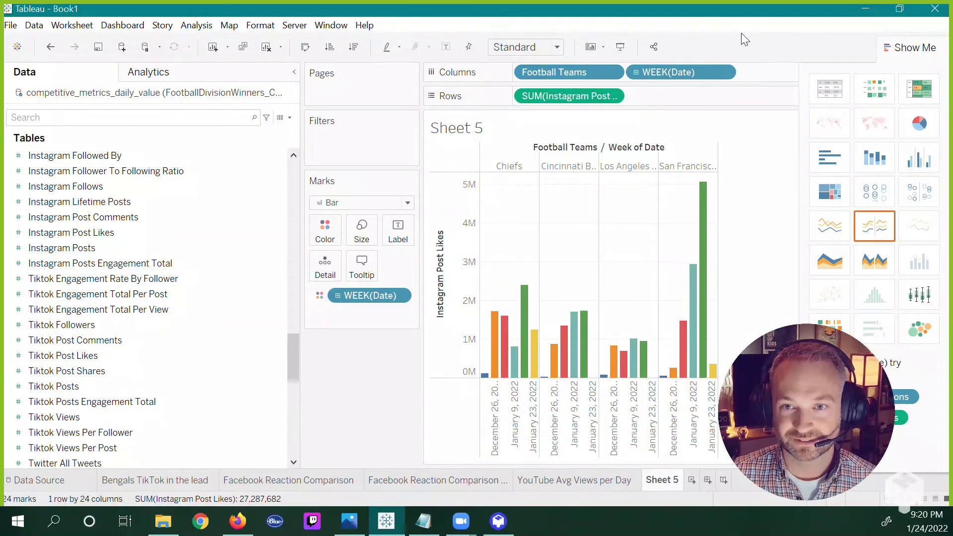
click(911, 53)
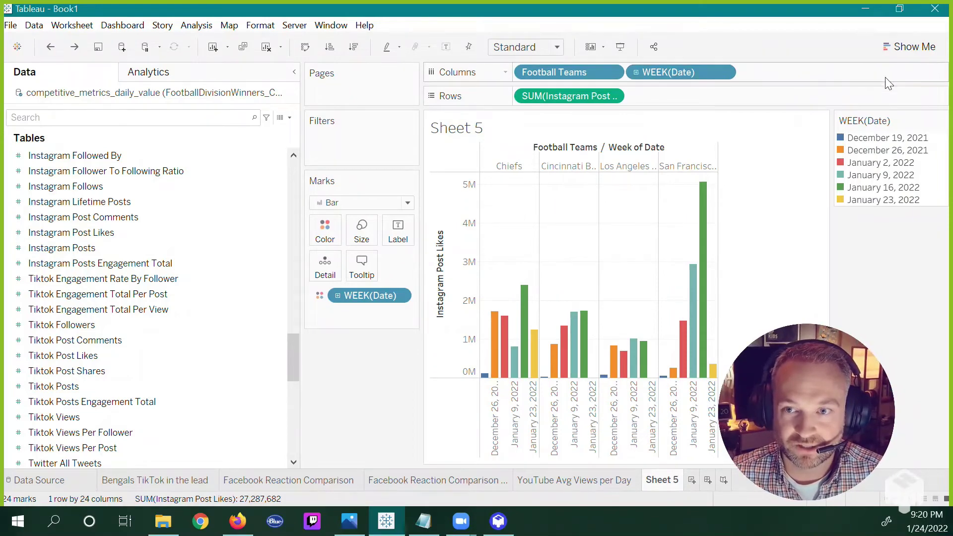
click(910, 47)
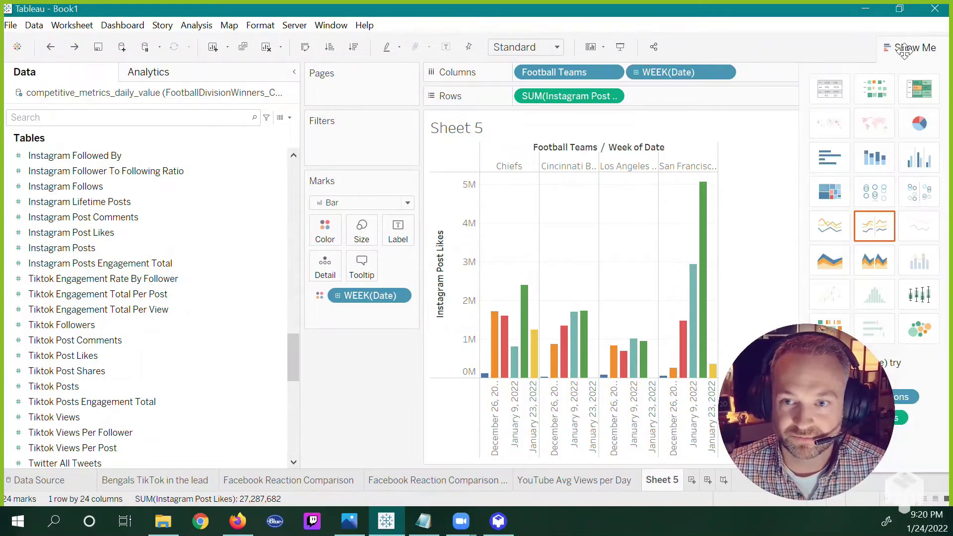
click(833, 151)
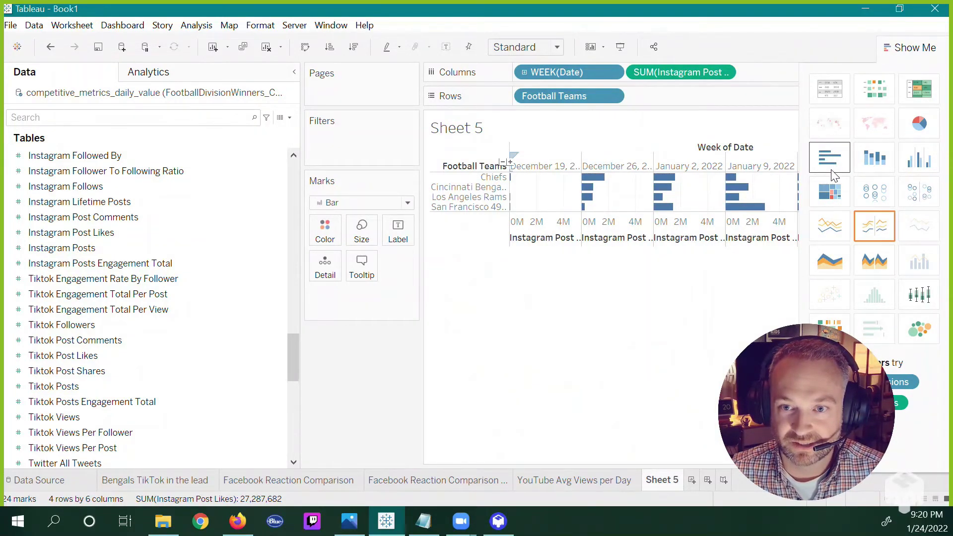
Step: Switch to the suggested continuous lines chart with one colored line per team and hide the chart suggestions
click(832, 232)
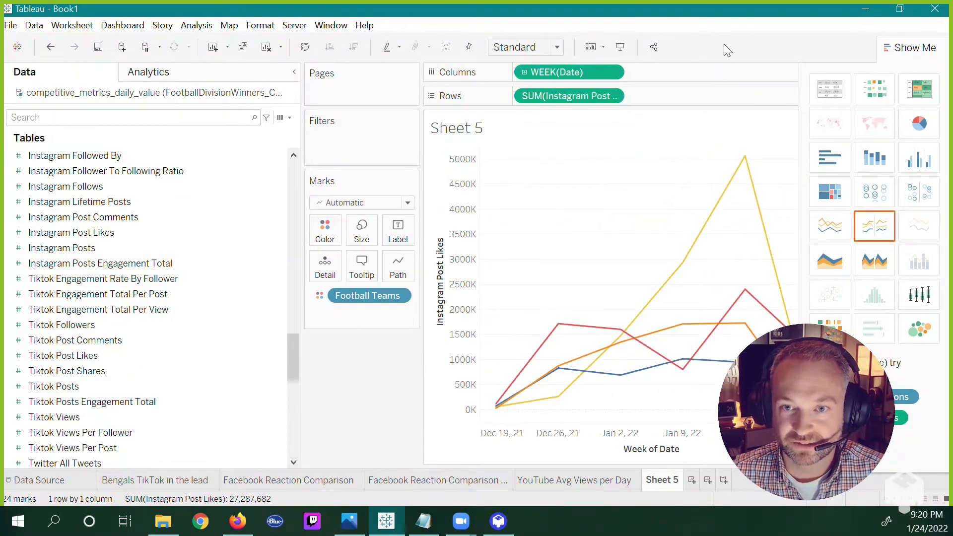
click(920, 56)
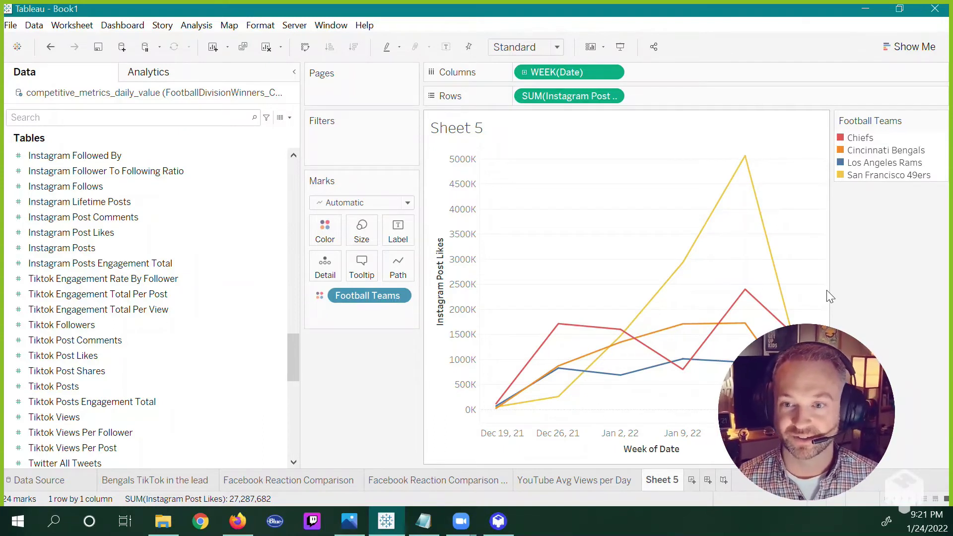
mouse_move(745, 162)
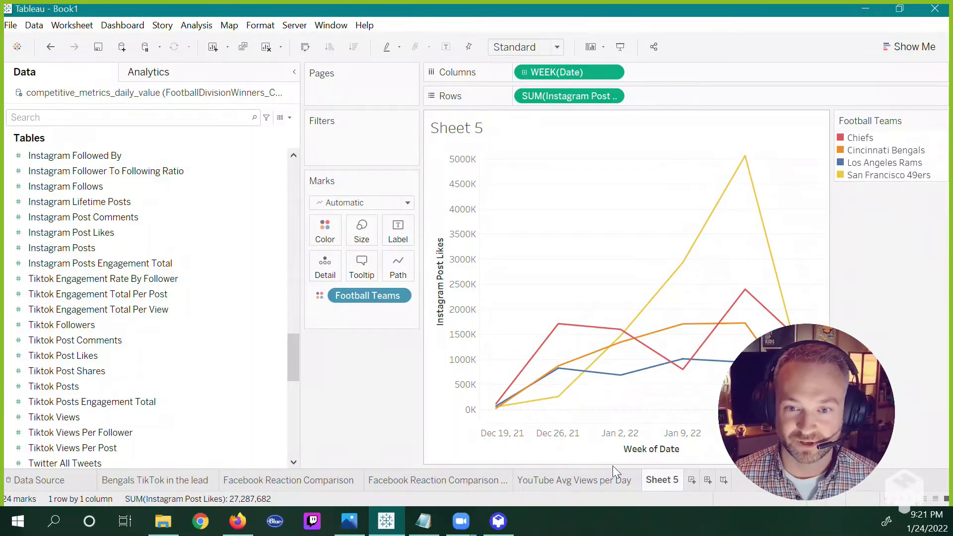
Step: Rename Sheet 5 as Instagram Post Likes by Week
double_click(662, 480)
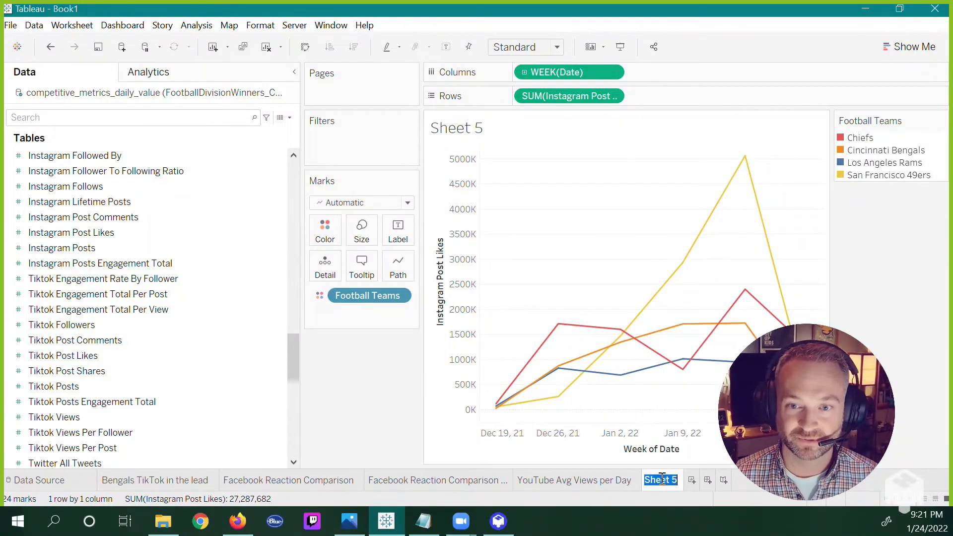
text(INstagr\\\)
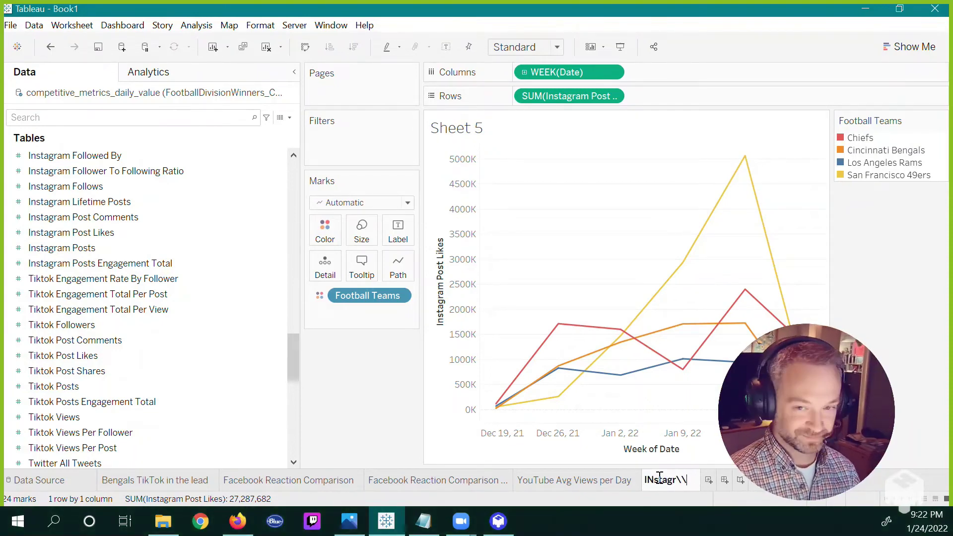
key(BackSpace)
key(BackSpace)
key(BackSpace)
key(BackSpace)
key(BackSpace)
key(BackSpace)
key(BackSpace)
key(BackSpace)
key(BackSpace)
text(Ins)
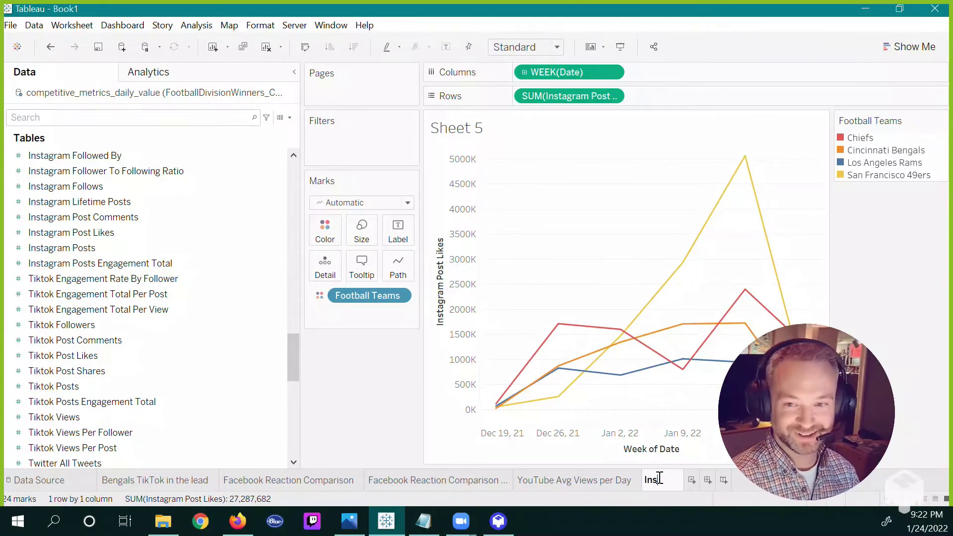
text(tagram Post Likes by)
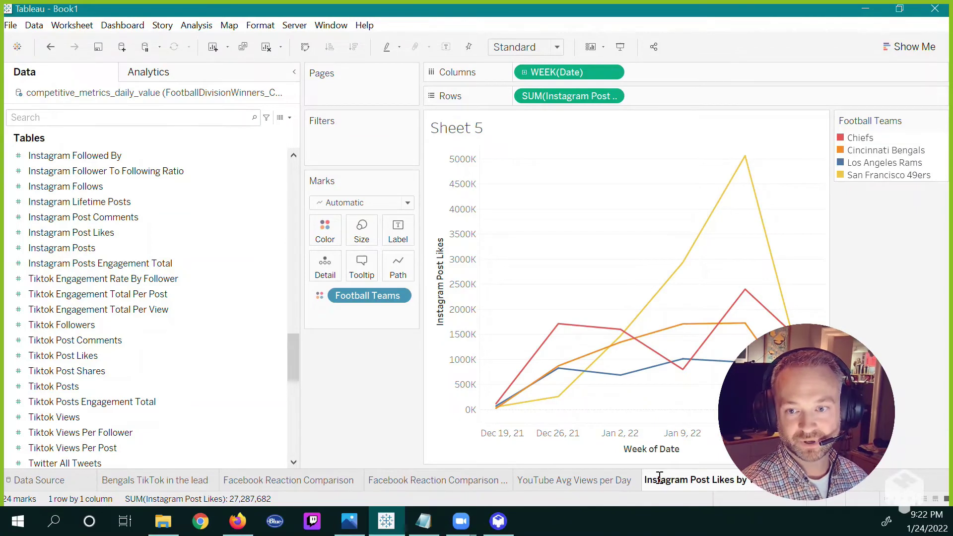
key(Return)
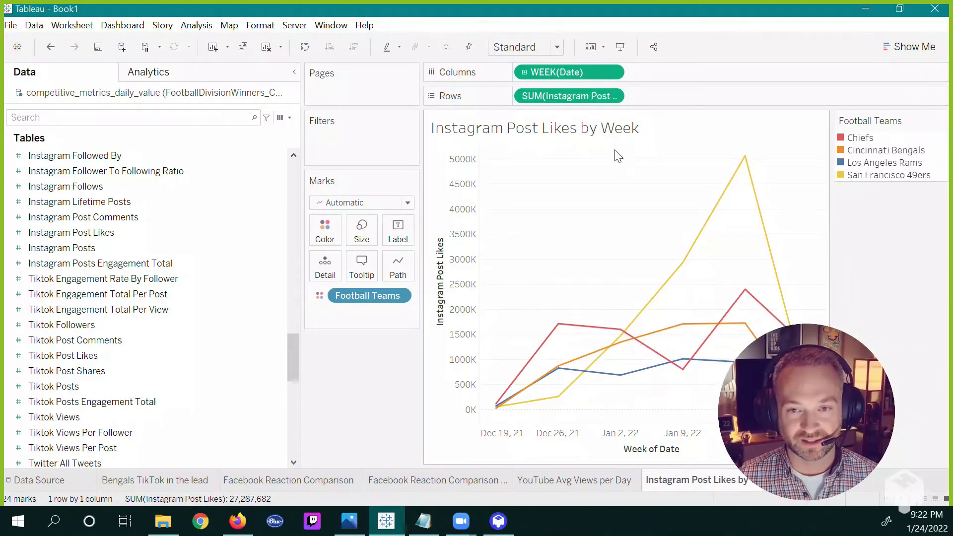
Step: Try plotting the Instagram likes by exact date and restore the continuous week number on Columns
right_click(562, 70)
click(645, 365)
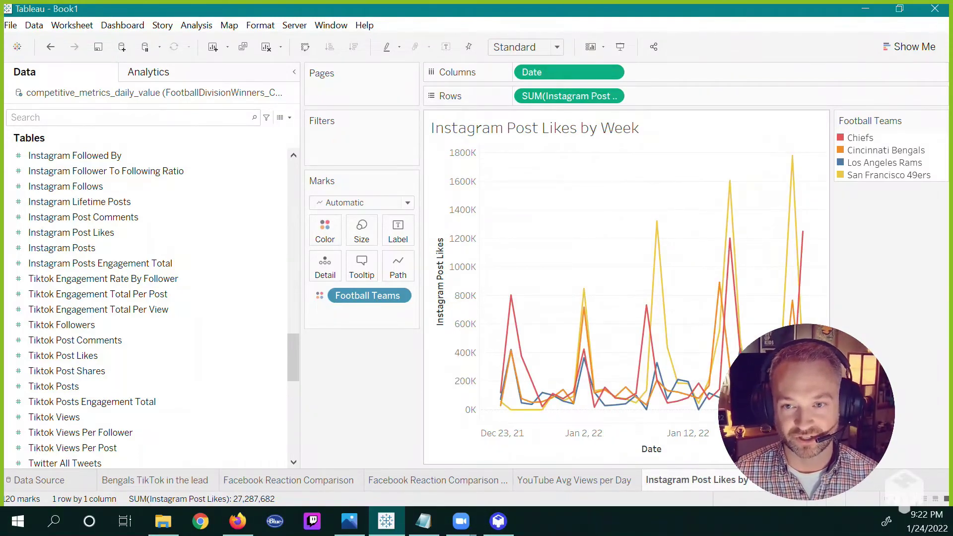
mouse_move(792, 400)
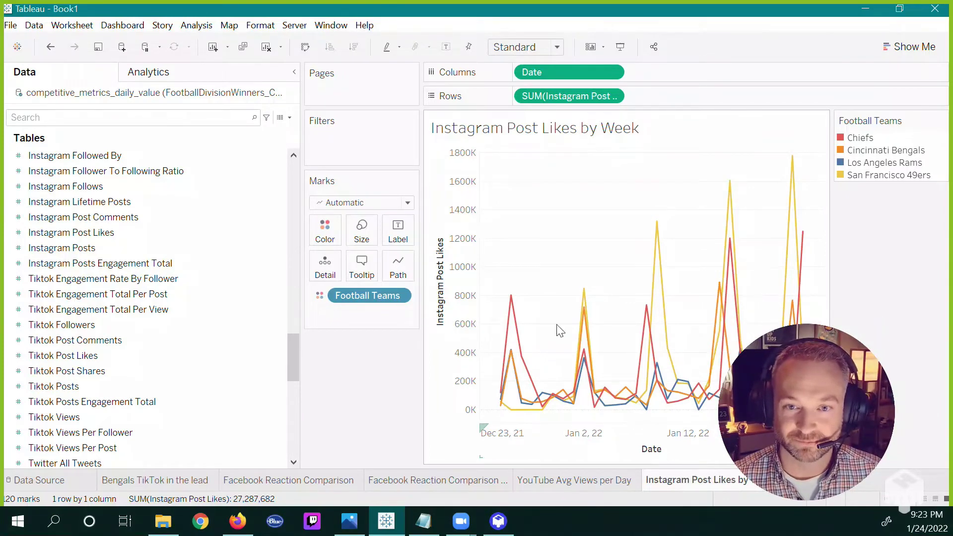
right_click(559, 71)
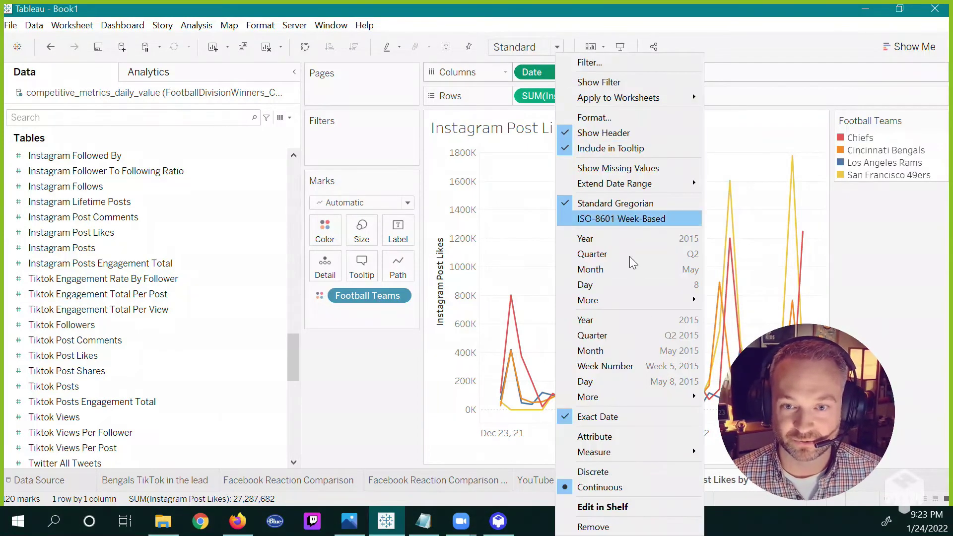
click(648, 368)
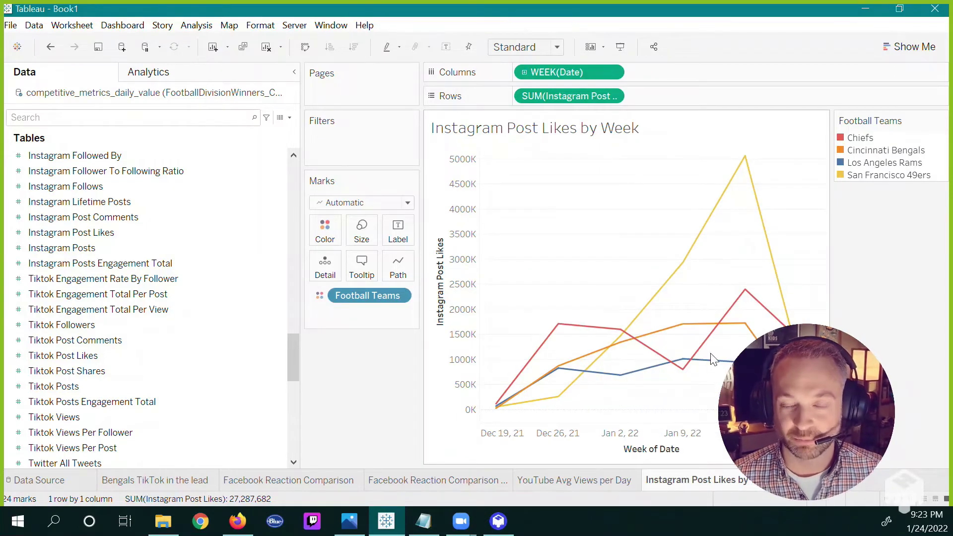
Step: Highlight the San Francisco 49ers line to inspect its peak week, and clear the highlight
click(884, 175)
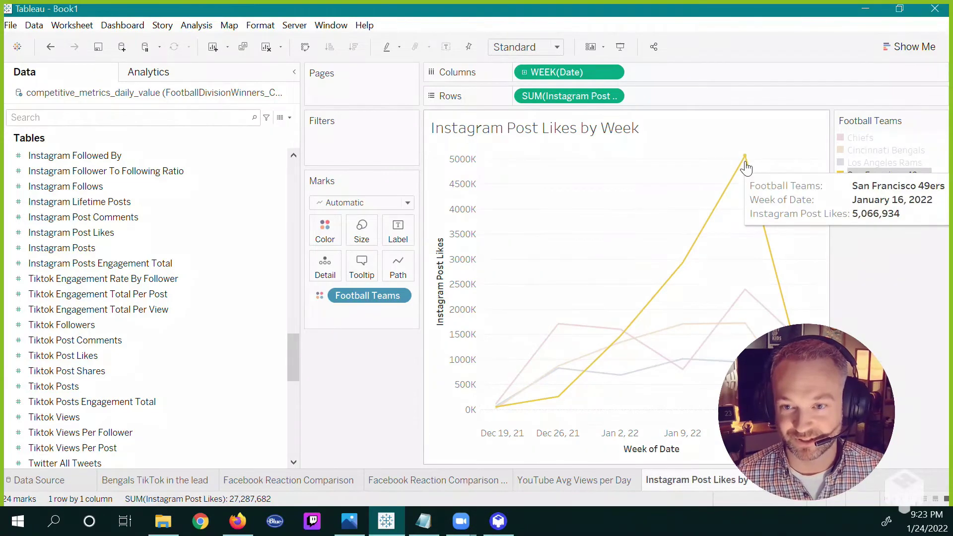
click(923, 283)
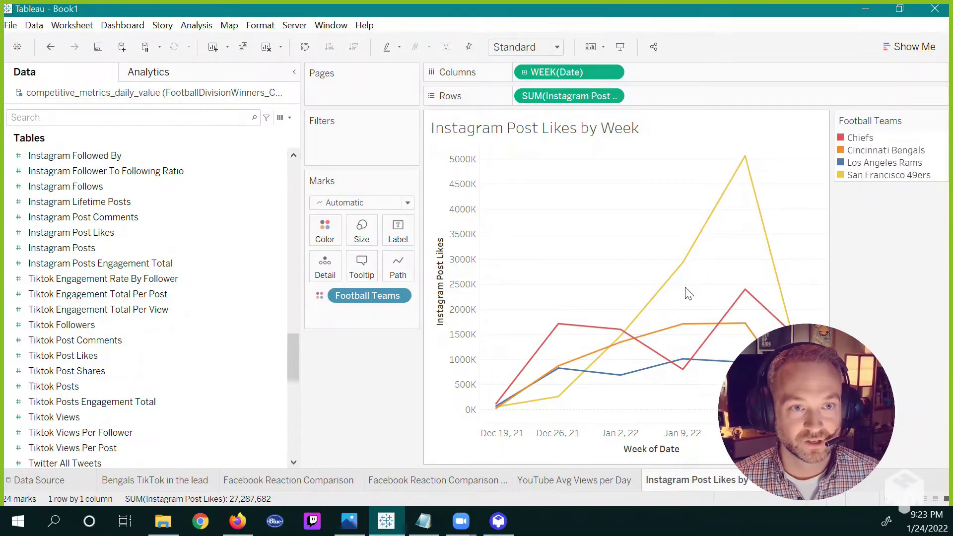
Step: Start saving the workbook as a new file with the type Tableau Packaged Workbook (*.twbx)
click(11, 25)
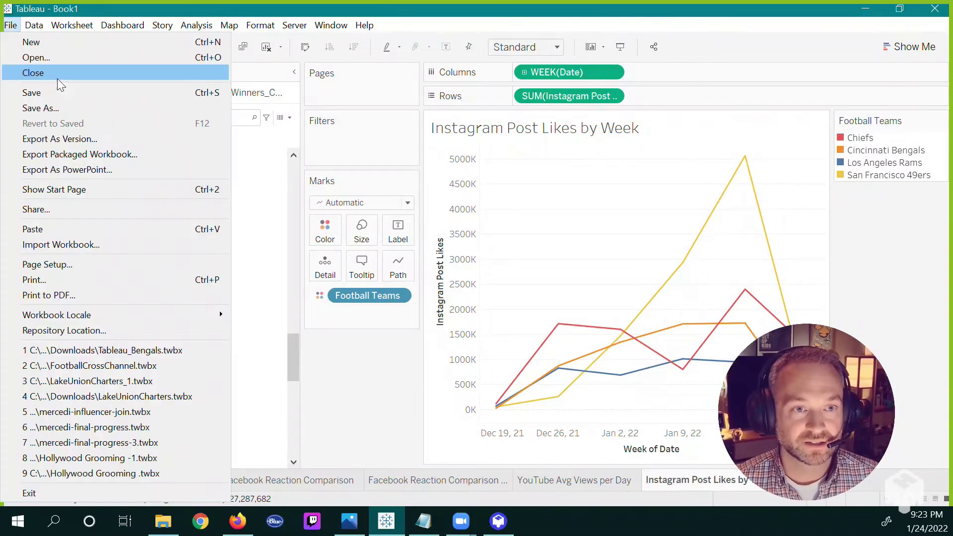
click(79, 107)
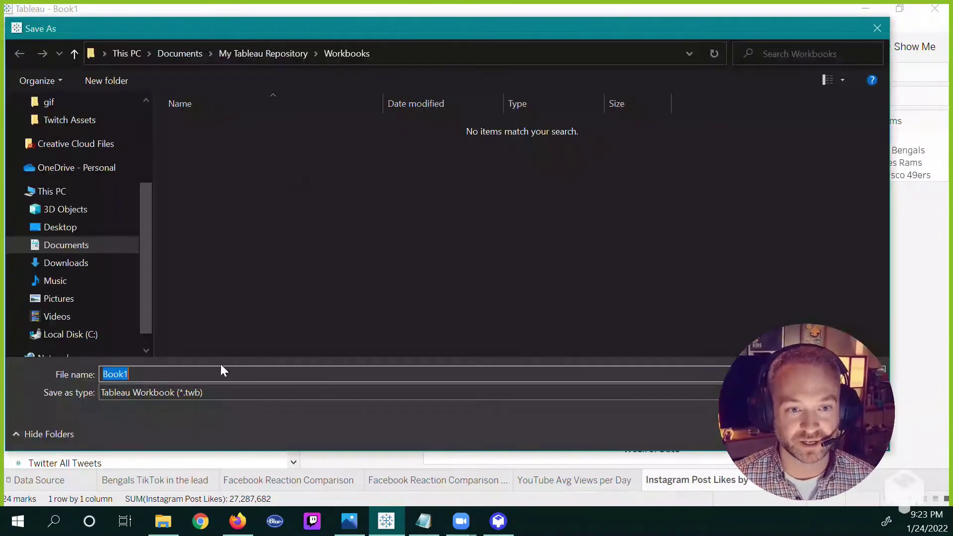
click(244, 395)
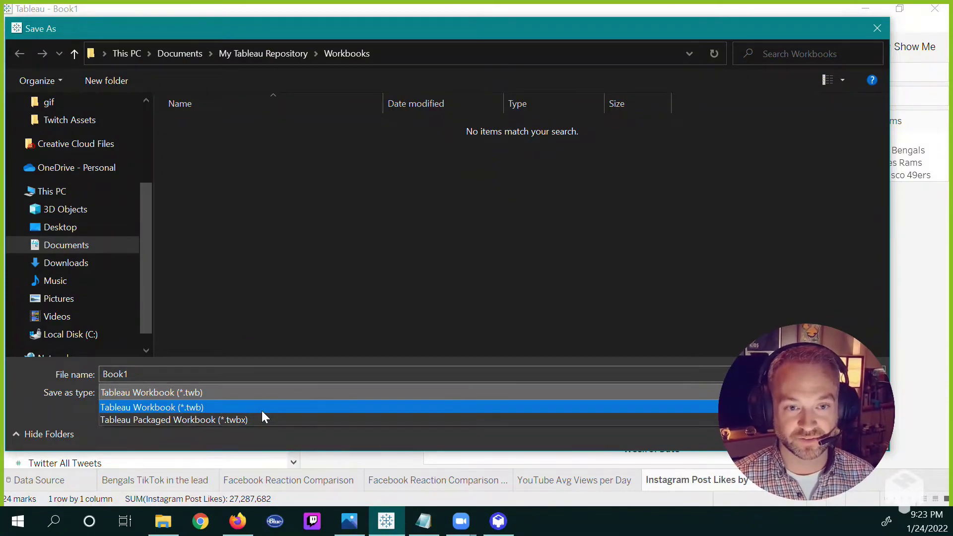
key(Escape)
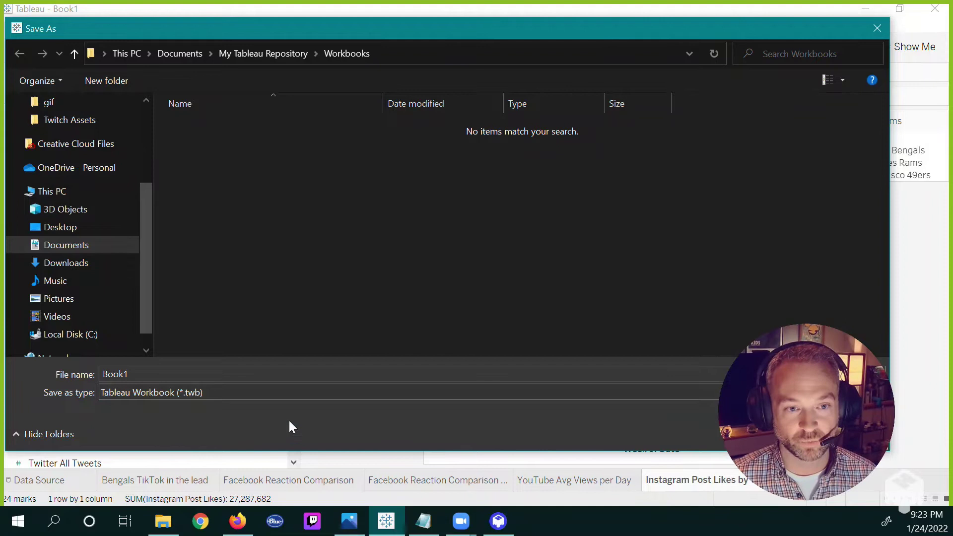
click(232, 391)
click(246, 419)
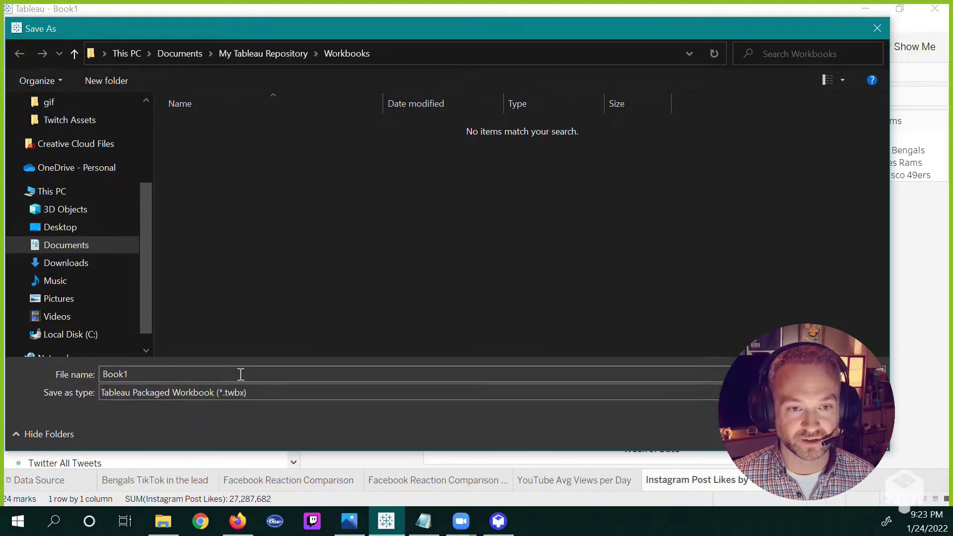
Step: Name the workbook file Football_Social and save it in the Downloads folder
click(240, 374)
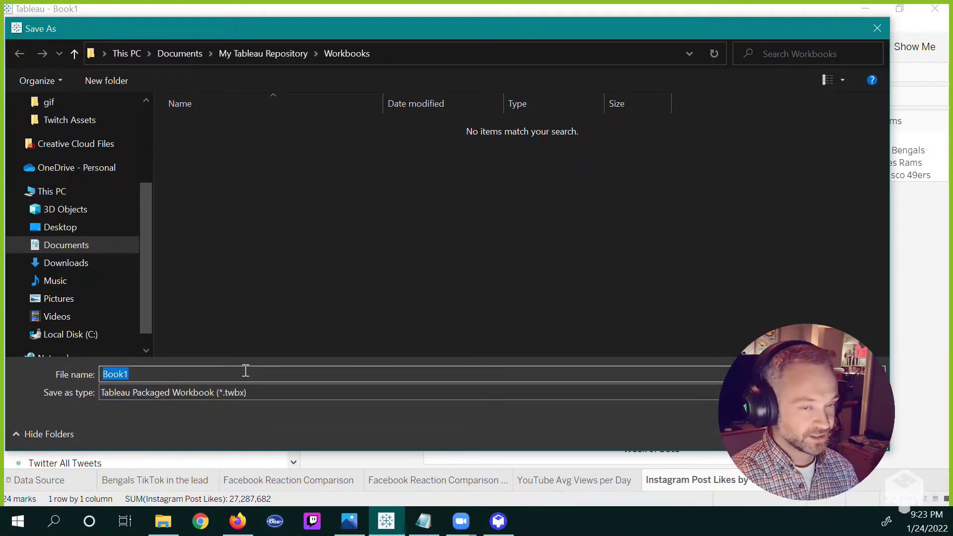
text(Footba)
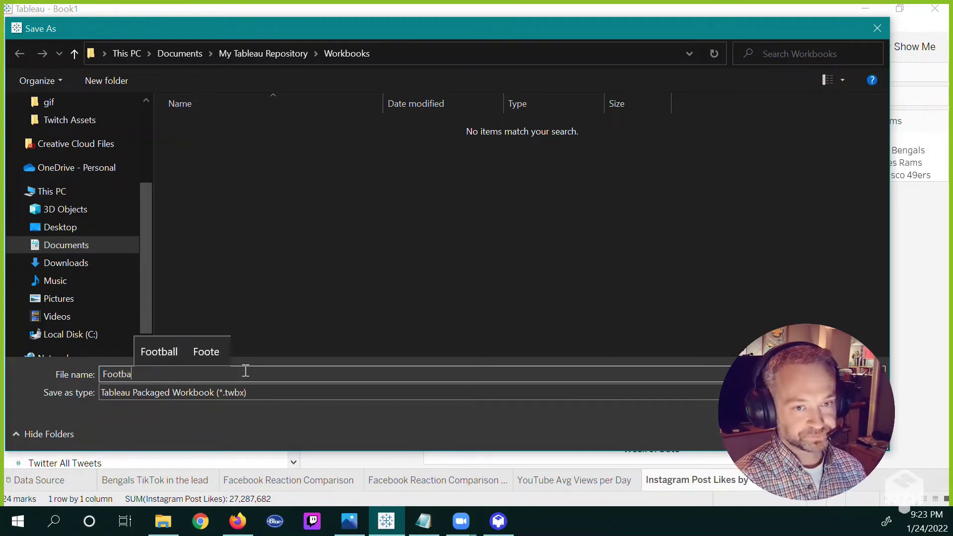
text(ll_Social)
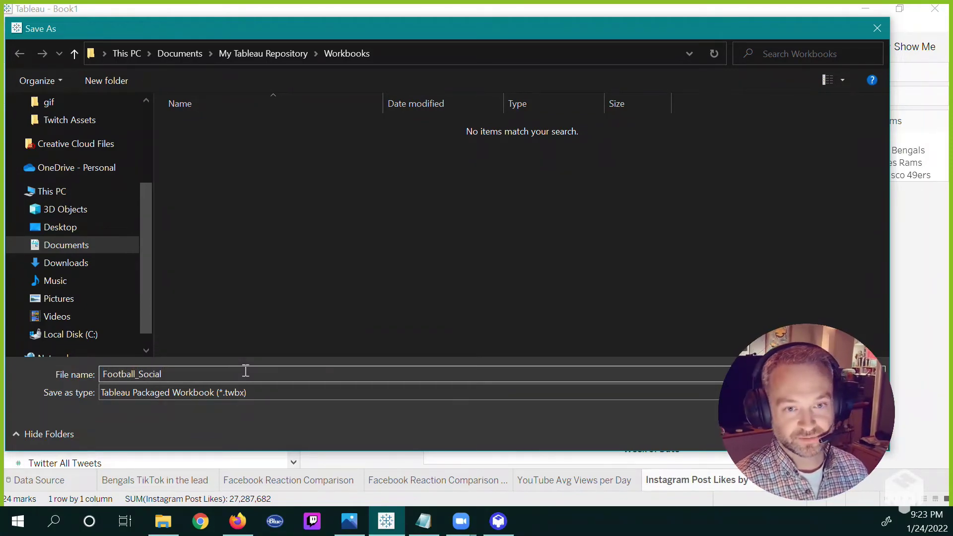
key(Return)
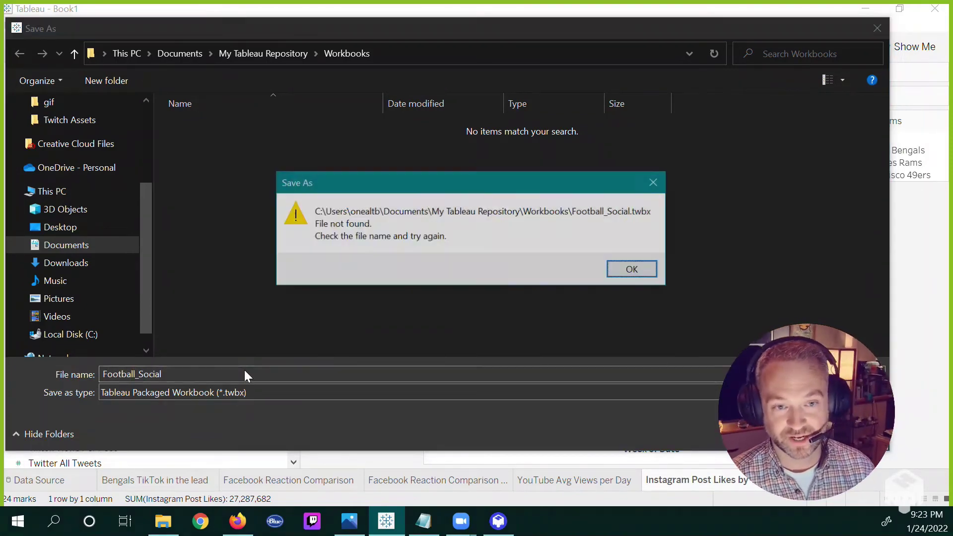
click(639, 276)
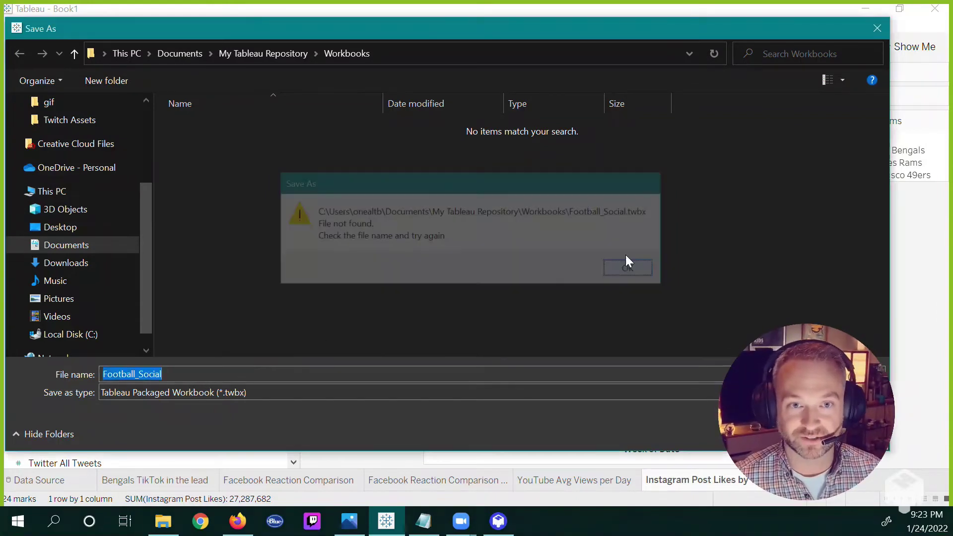
click(110, 263)
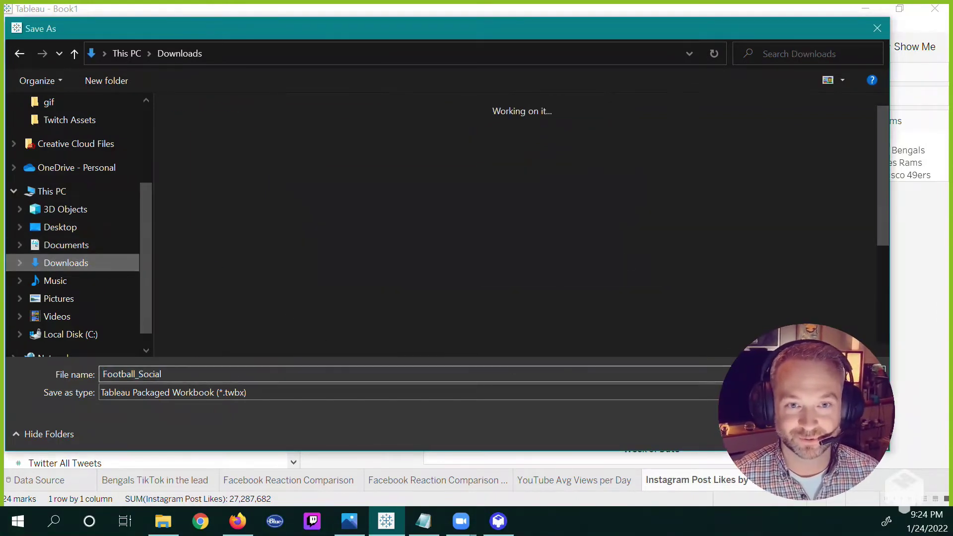
click(771, 434)
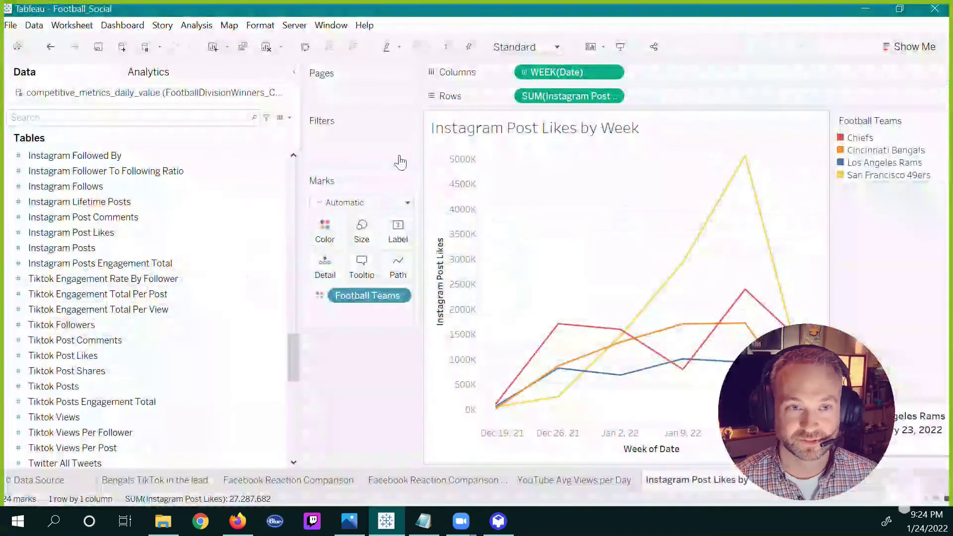
click(11, 25)
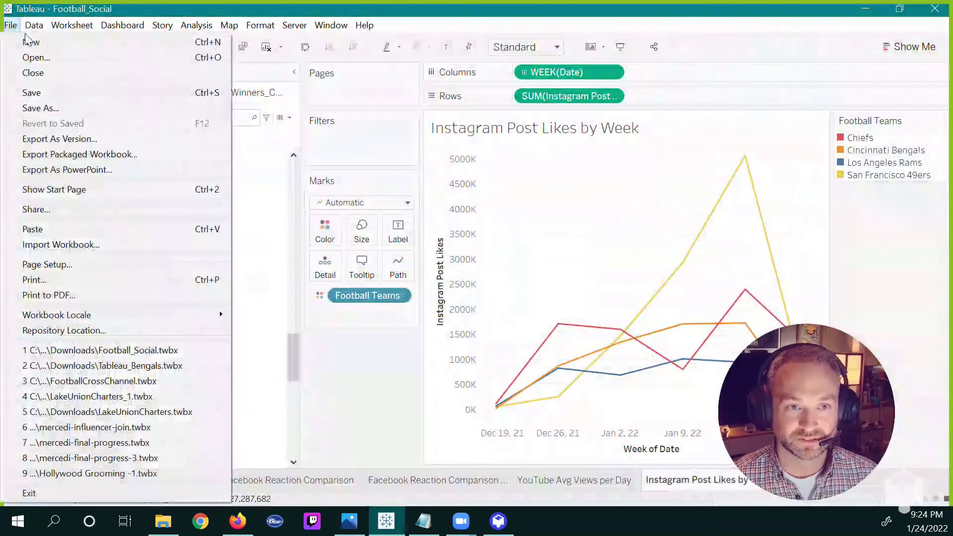
click(722, 484)
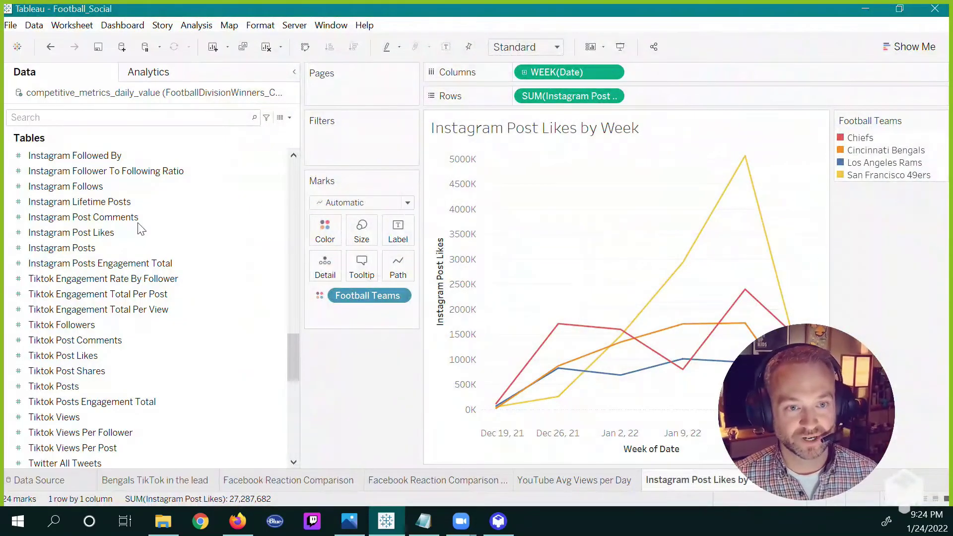
scroll(293, 356, down, 1)
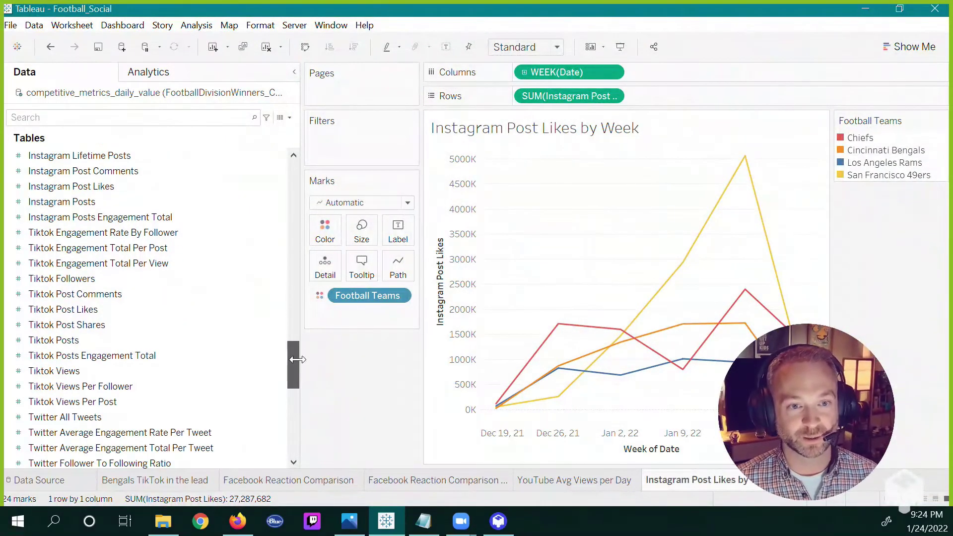
drag(297, 359, 296, 155)
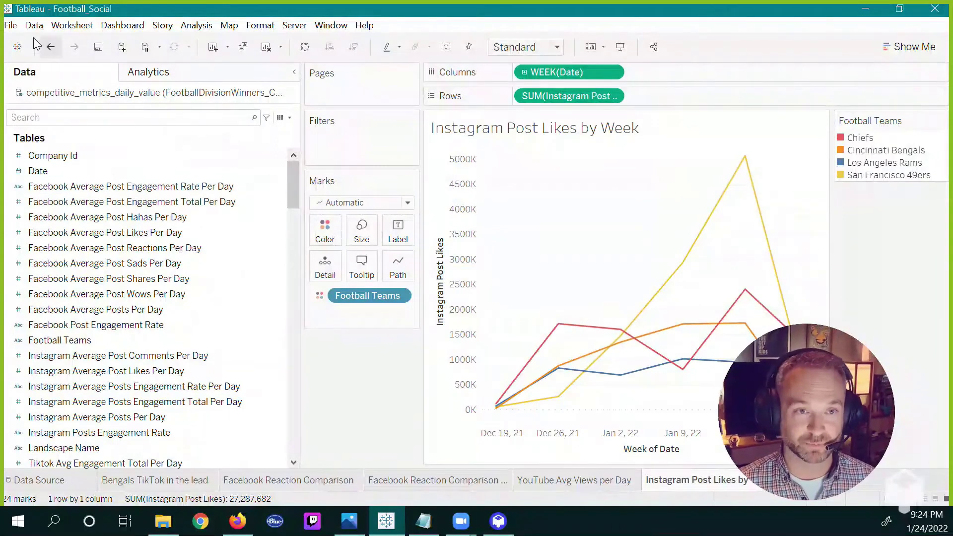
click(11, 25)
key(Escape)
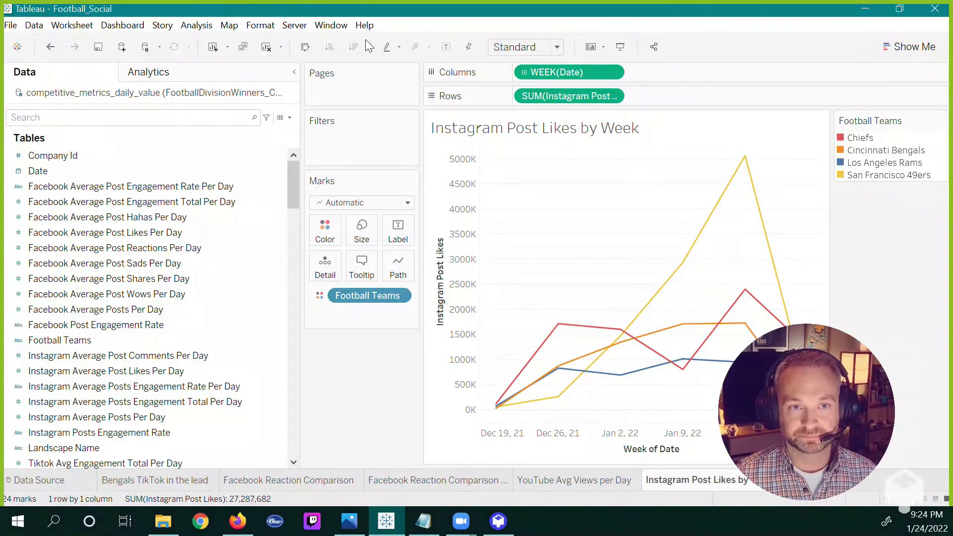
Step: Open a second Tableau window with a new blank workbook
click(387, 521)
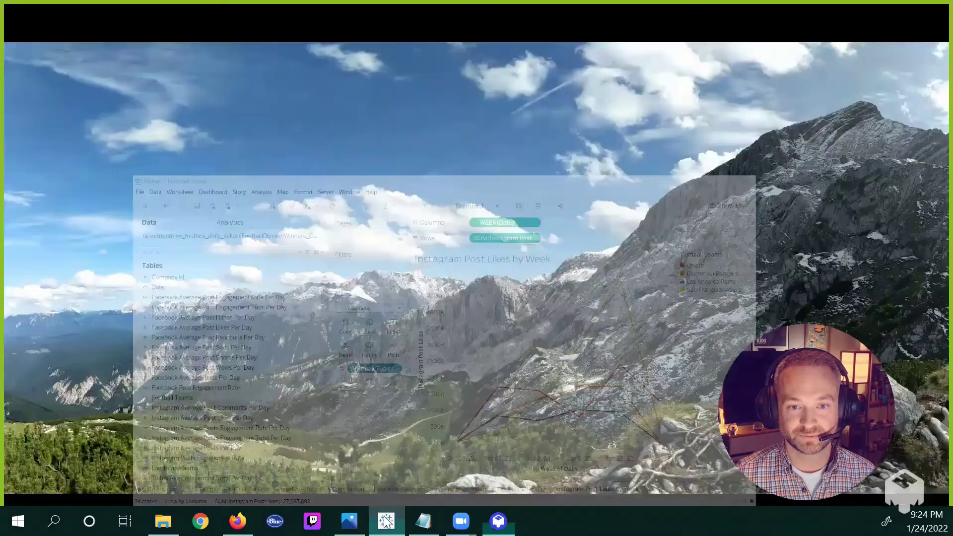
click(387, 521)
click(388, 521)
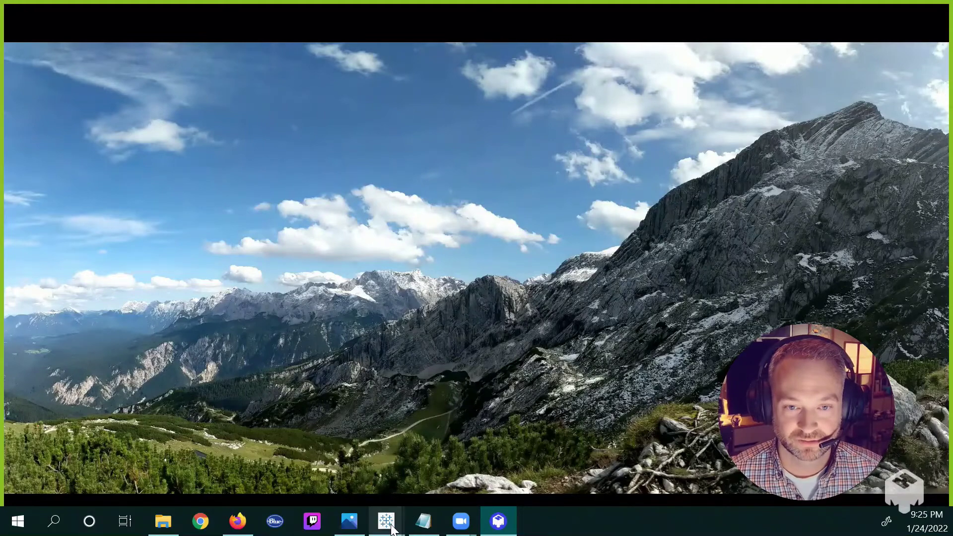
mouse_move(397, 520)
click(474, 474)
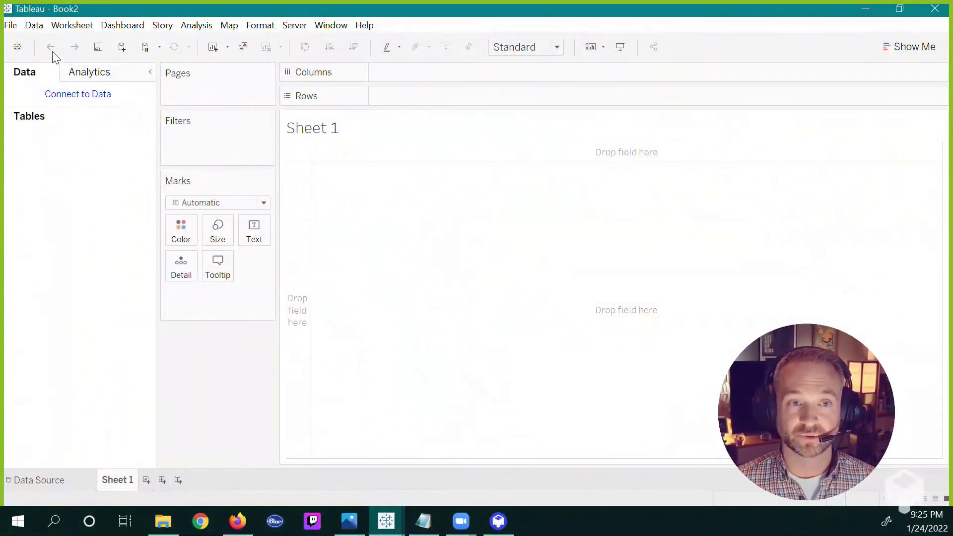
Step: Connect the new workbook to the Excel file TwitterSentiment_Bengals (Official Tweets) in the Football folder
click(34, 25)
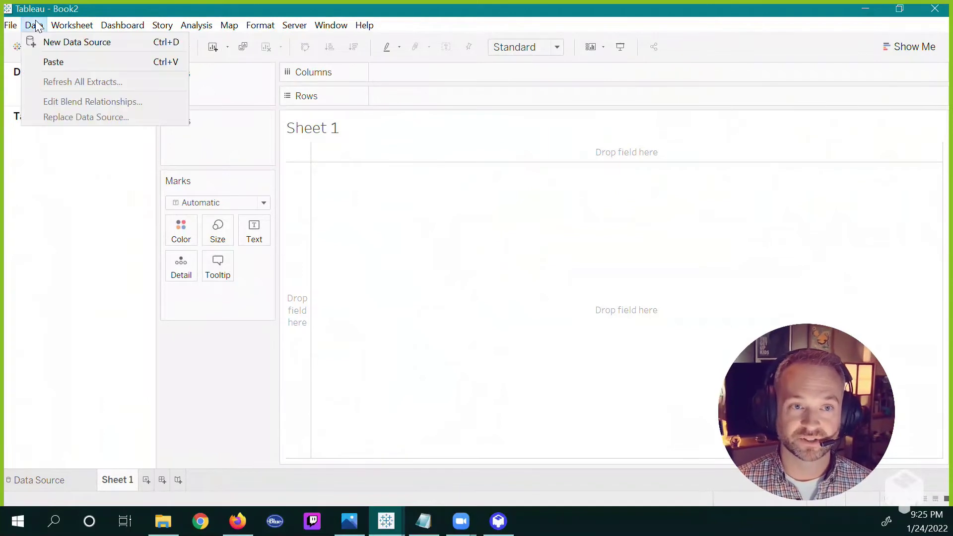
click(67, 43)
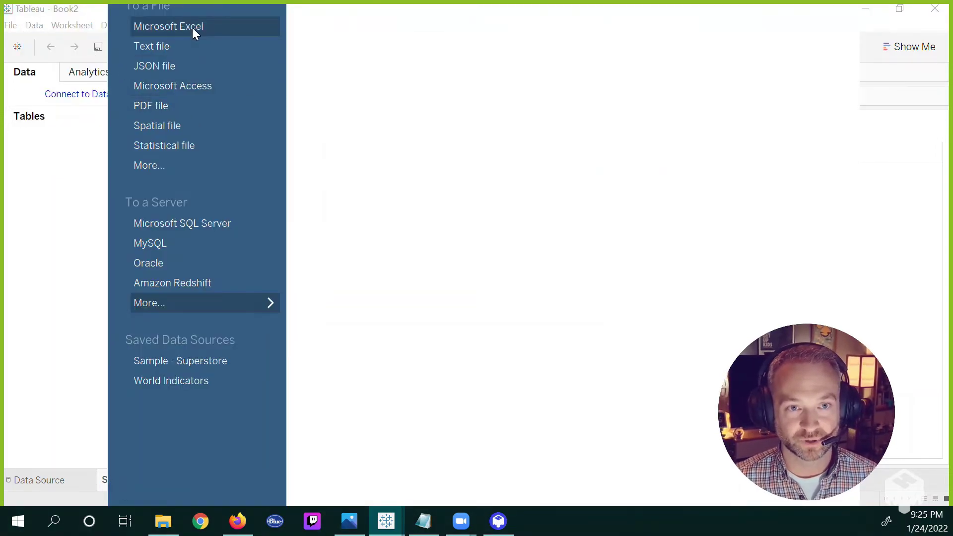
click(192, 28)
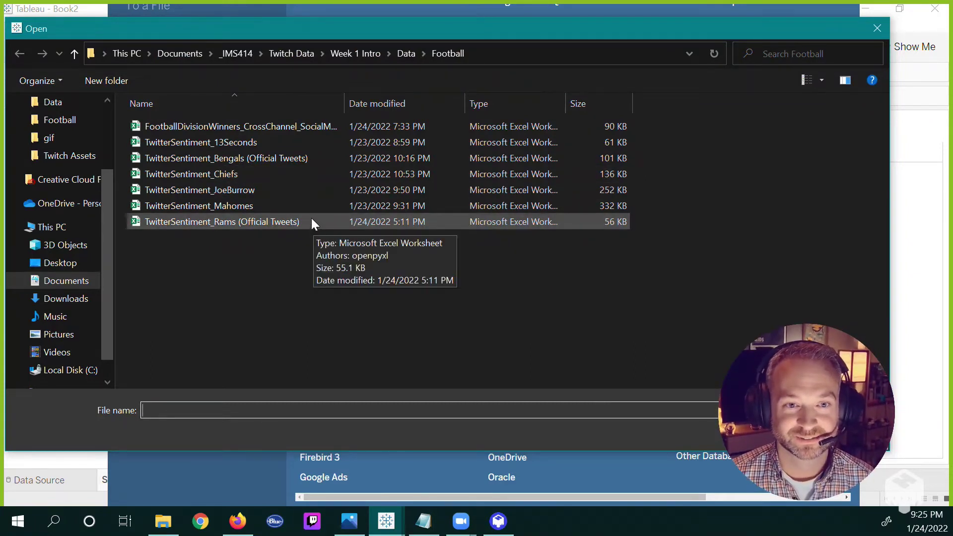
click(276, 142)
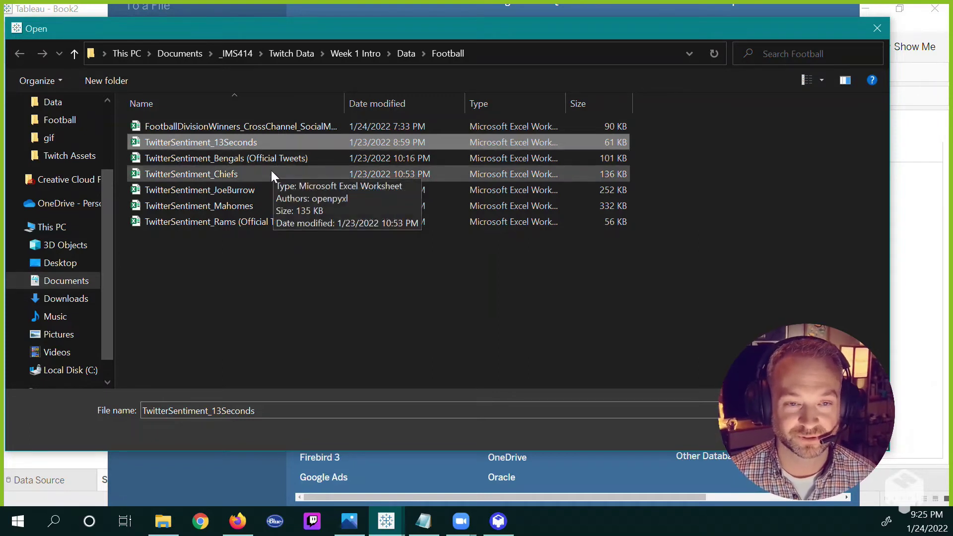
click(285, 157)
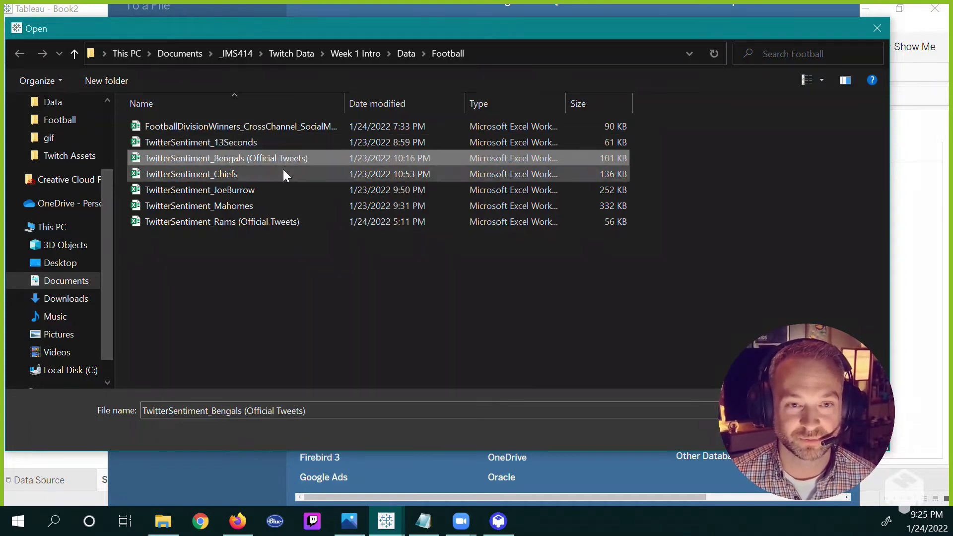
click(289, 191)
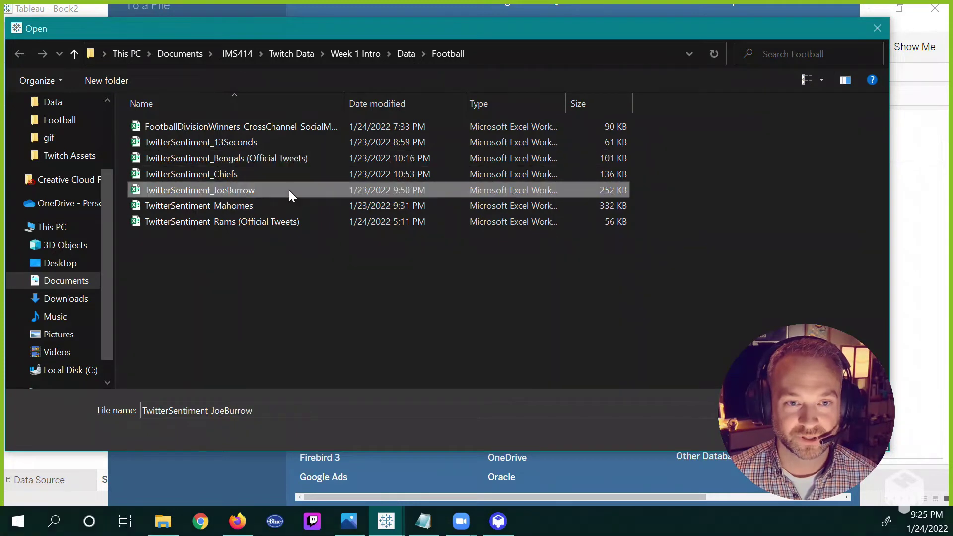
click(294, 222)
click(283, 204)
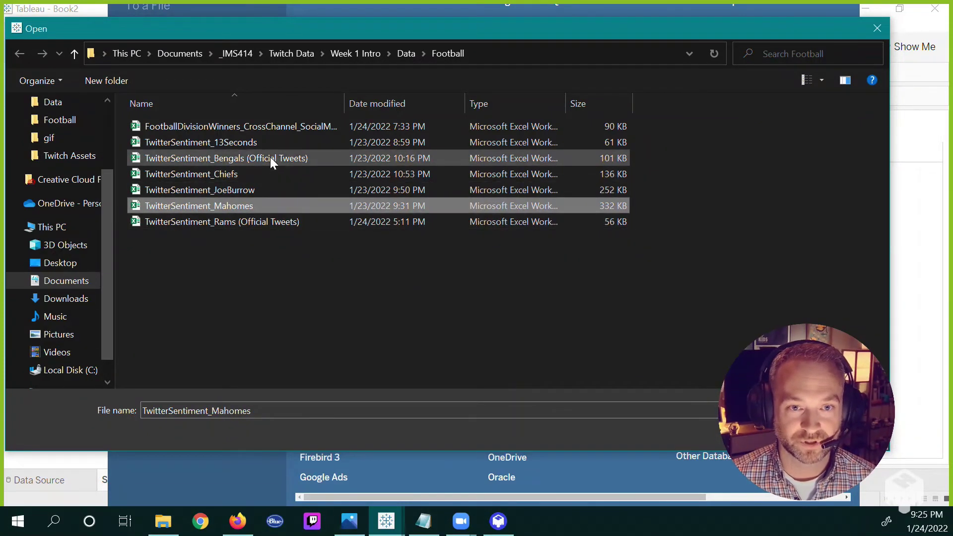
click(270, 158)
click(270, 174)
click(287, 222)
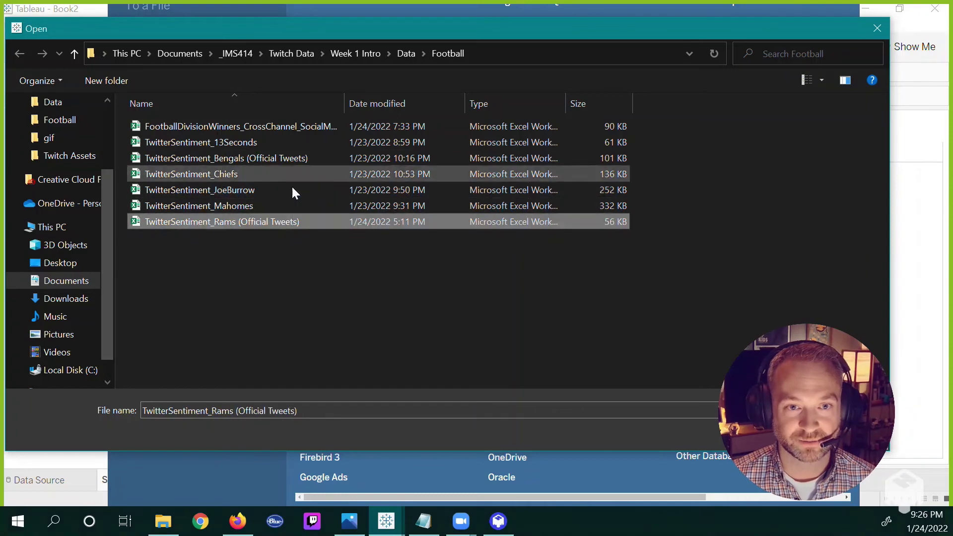
double_click(283, 159)
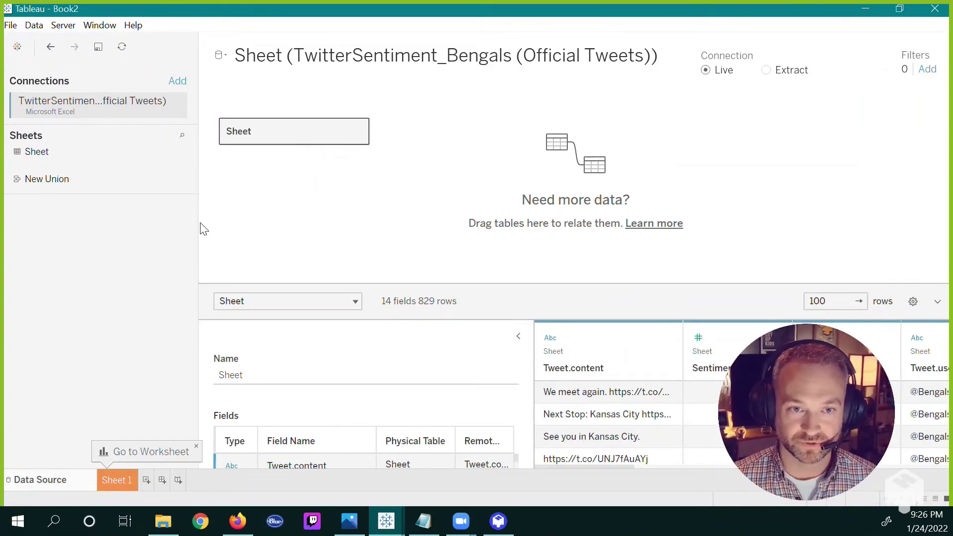
Step: Narrow the connections and field-list panes and widen the Tweet.content column in the data preview
drag(198, 221, 167, 222)
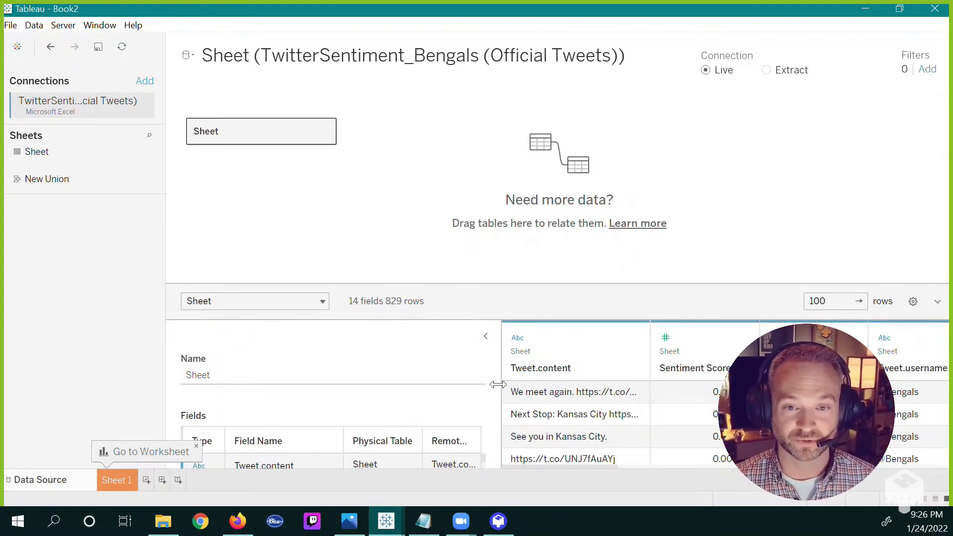
drag(497, 384, 406, 383)
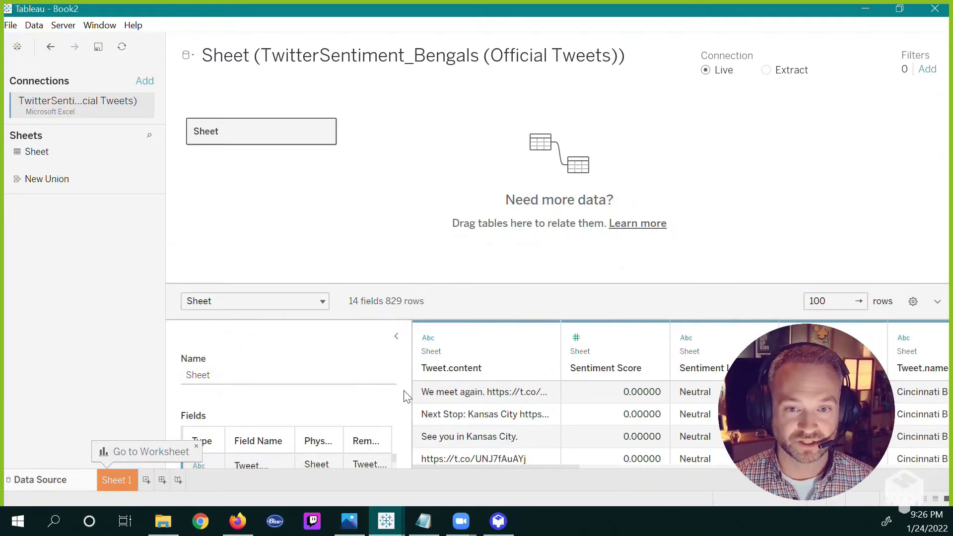
drag(555, 360, 662, 372)
Step: Examine the Tweet.content, Sentiment Score and Sentiment Label columns in the Bengals data preview
click(518, 421)
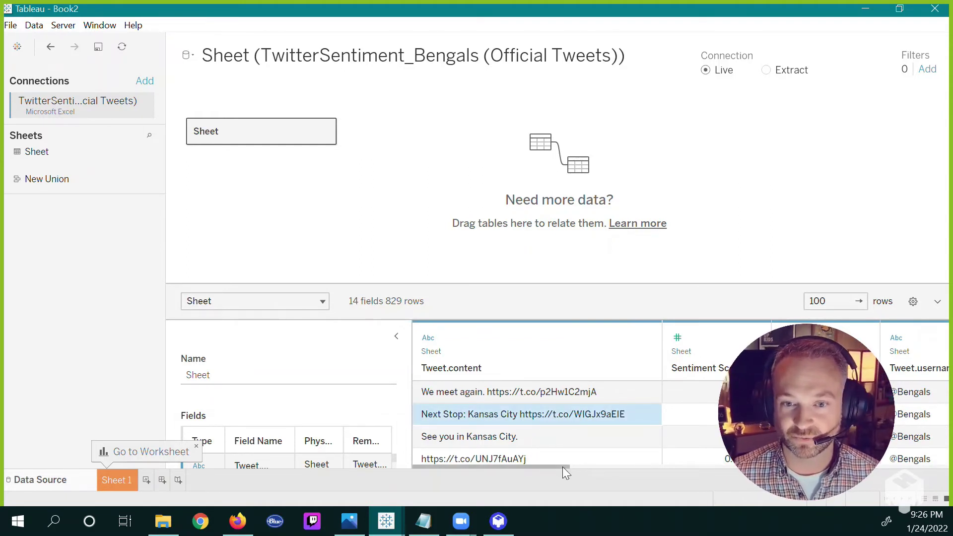
mouse_move(561, 466)
mouse_down()
mouse_move(594, 466)
mouse_move(546, 466)
mouse_up()
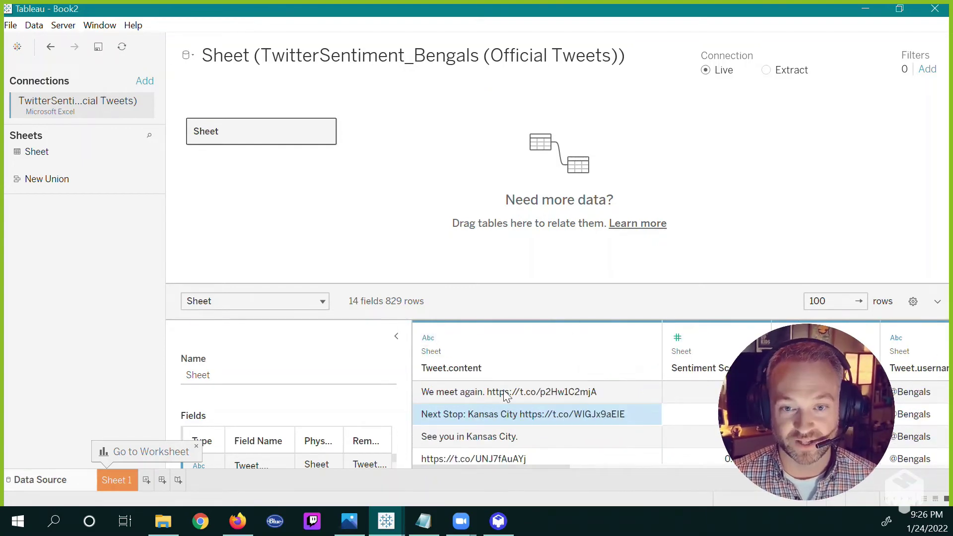
drag(535, 466, 504, 466)
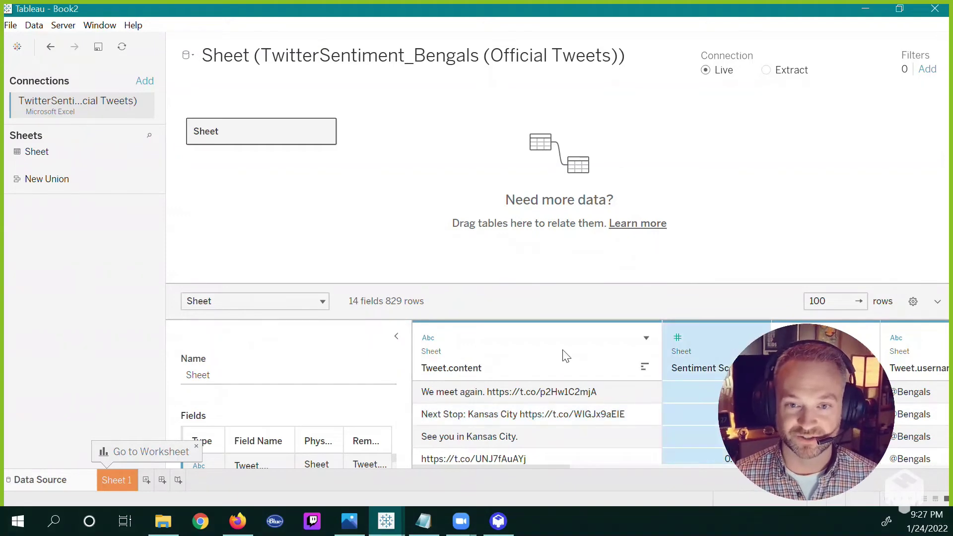
click(554, 335)
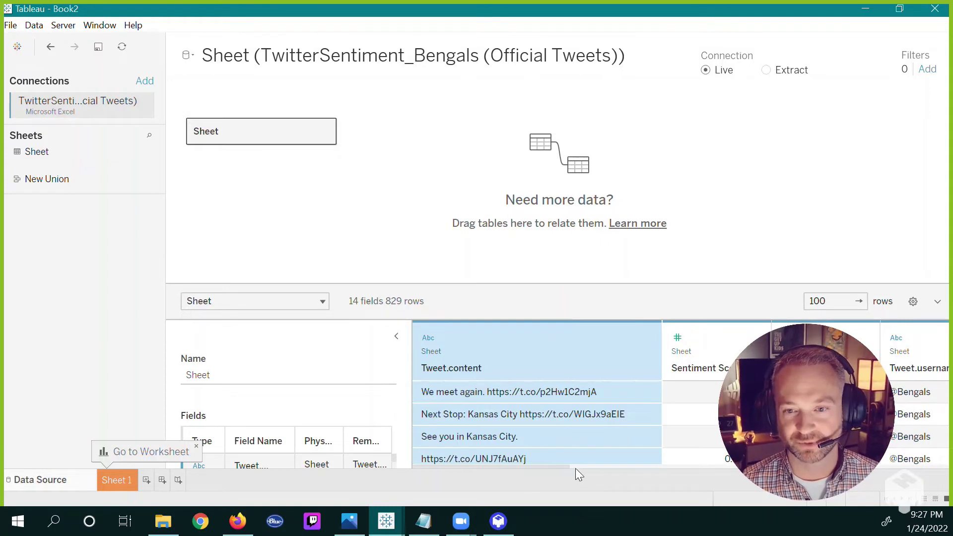
drag(561, 467, 610, 467)
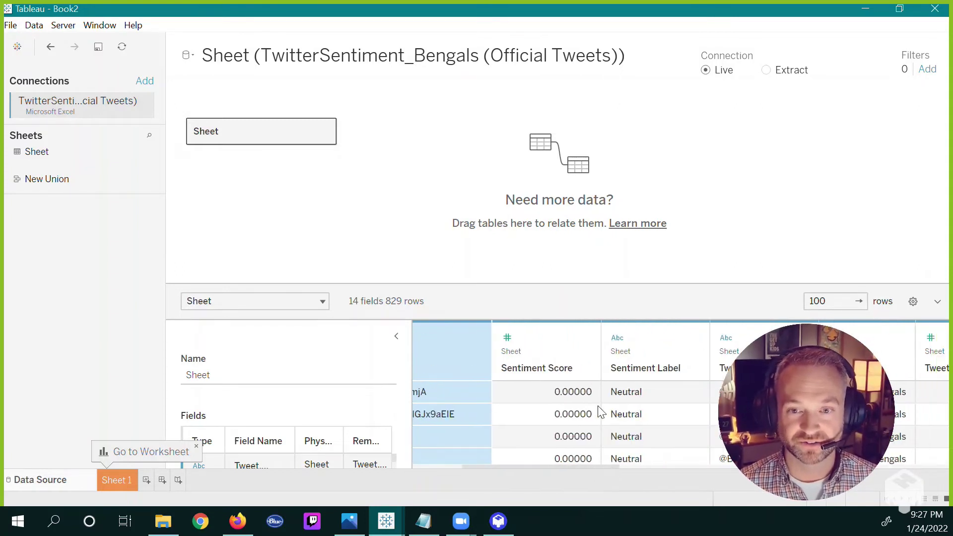
scroll(601, 414, up, 3)
scroll(603, 420, down, 1)
scroll(606, 427, up, 1)
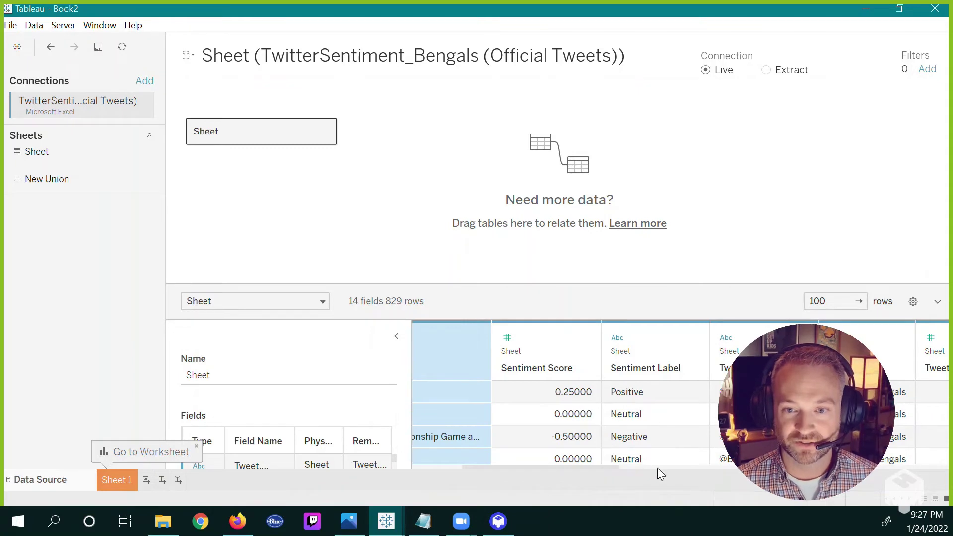
drag(611, 466, 556, 477)
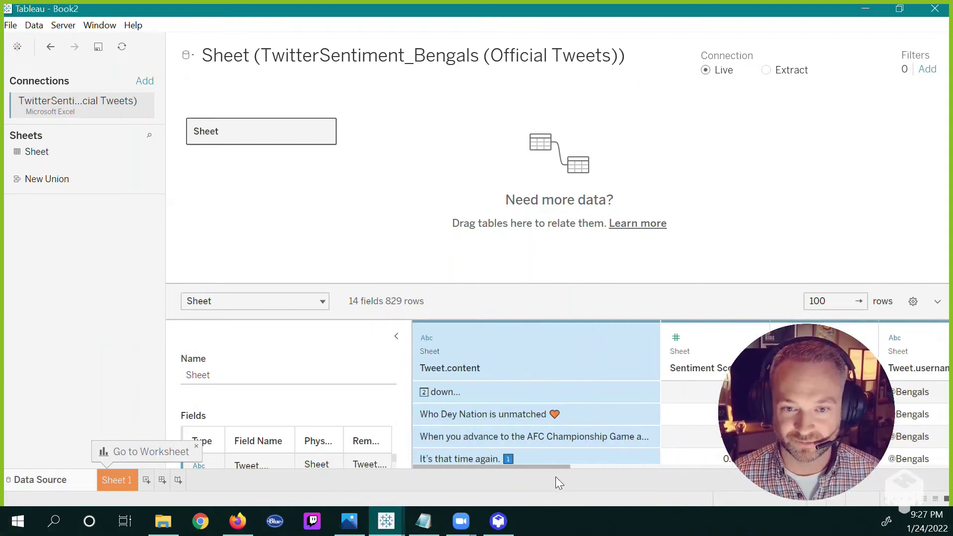
click(580, 436)
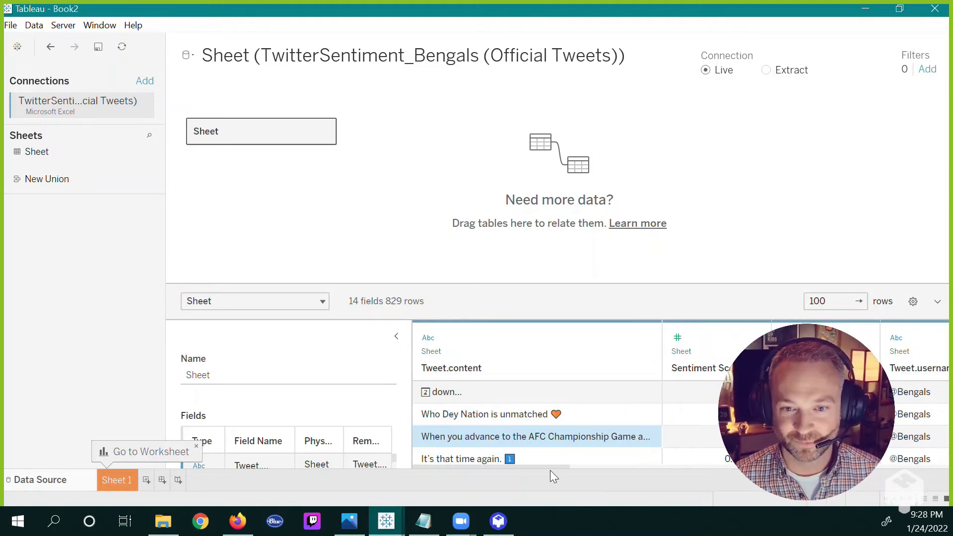
Step: Change the data type of the Tweet.date column from string to Date & Time
drag(550, 469, 728, 463)
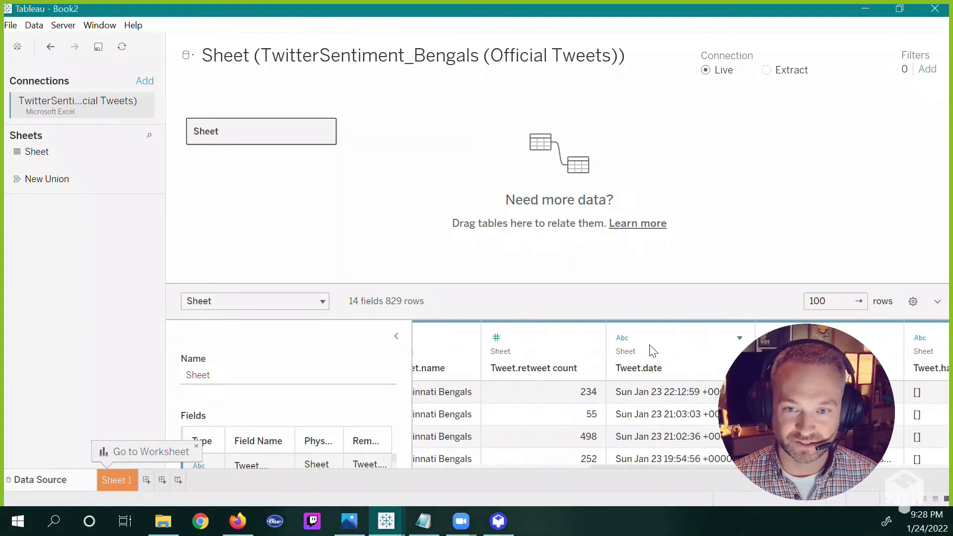
click(621, 339)
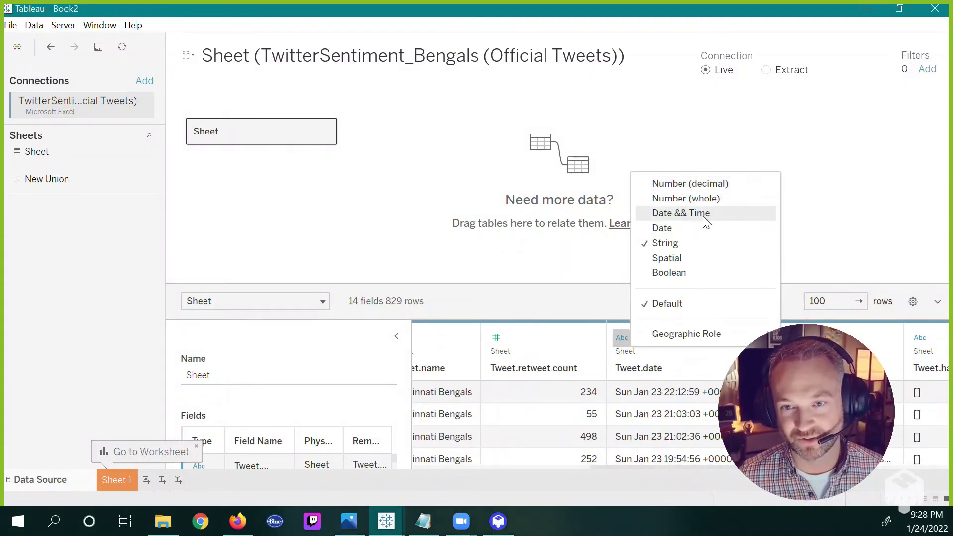
click(675, 208)
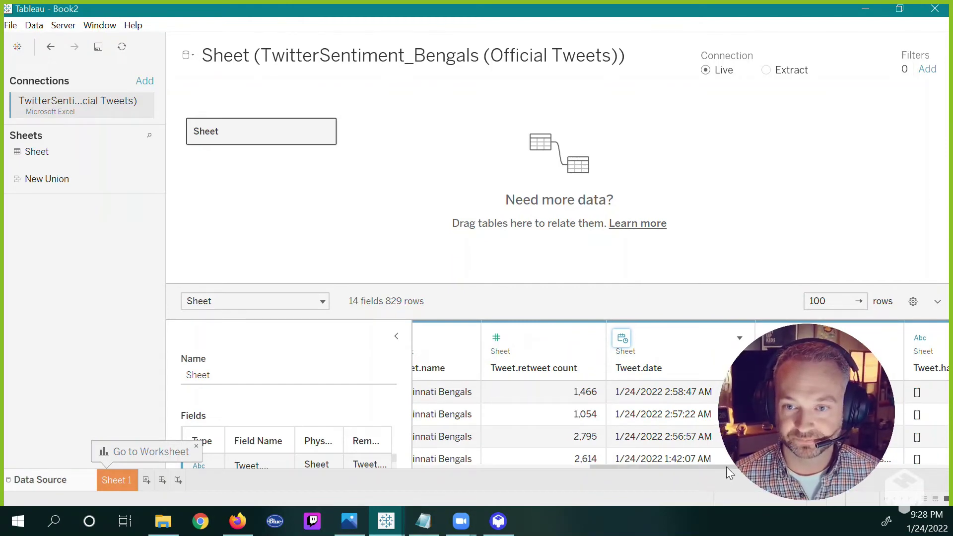
Step: Check the remaining preview columns, and list Tweet.content as rows in Sheet 1
drag(725, 466, 808, 467)
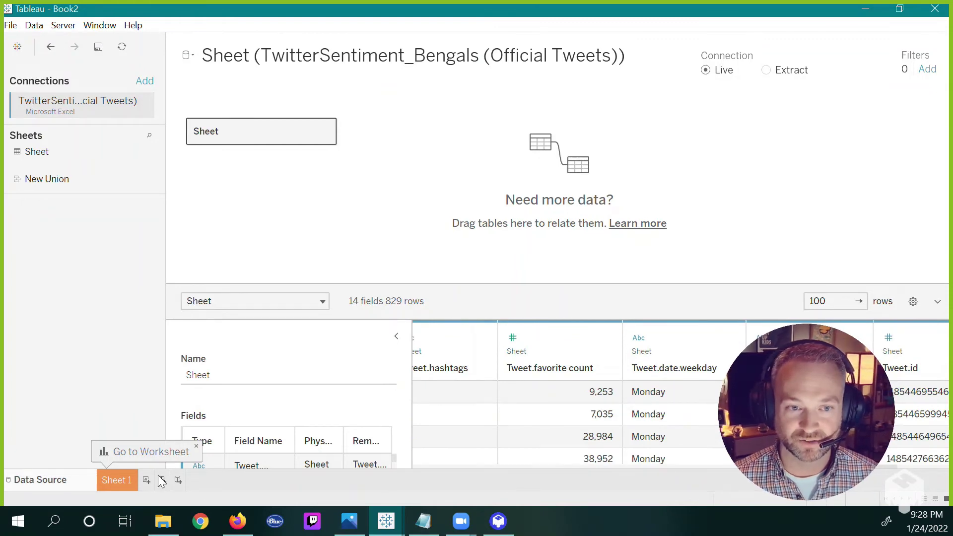
click(105, 479)
mouse_move(105, 481)
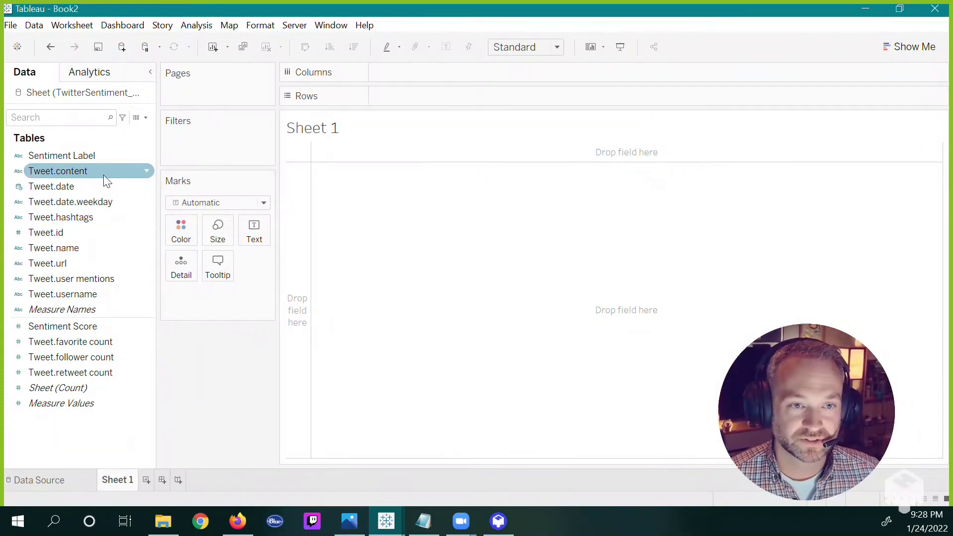
drag(94, 172, 419, 97)
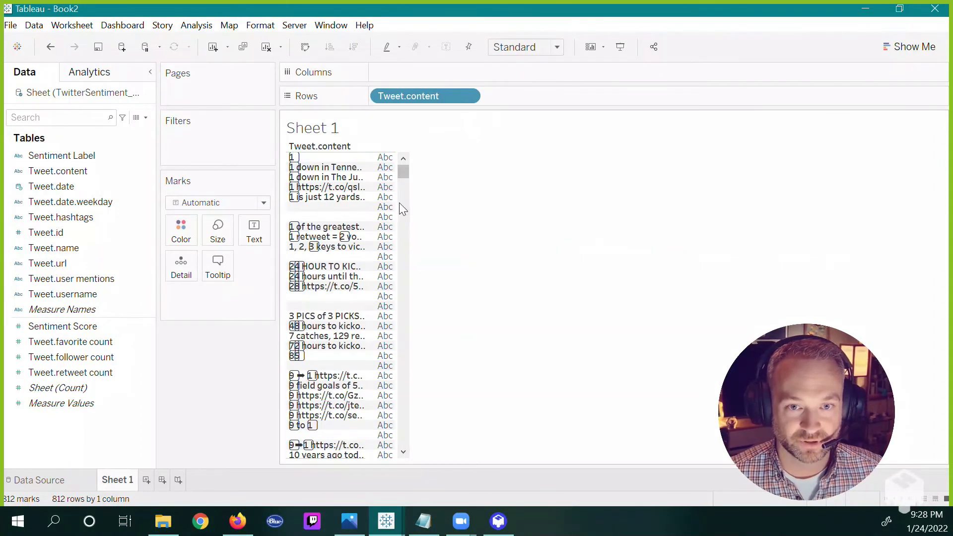
Step: Widen the table and its Tweet.content column and increase the row height so the longer tweets are readable
drag(395, 203, 654, 198)
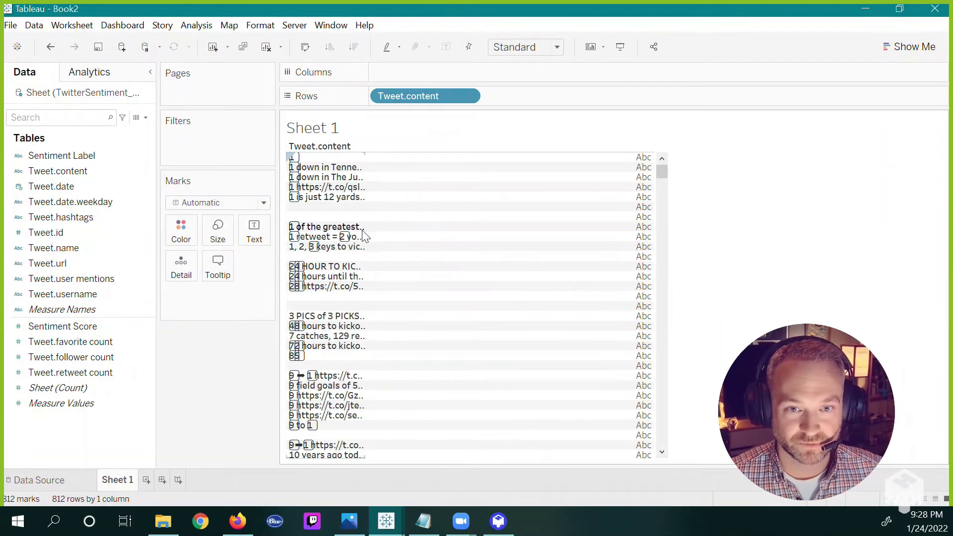
drag(367, 227, 516, 230)
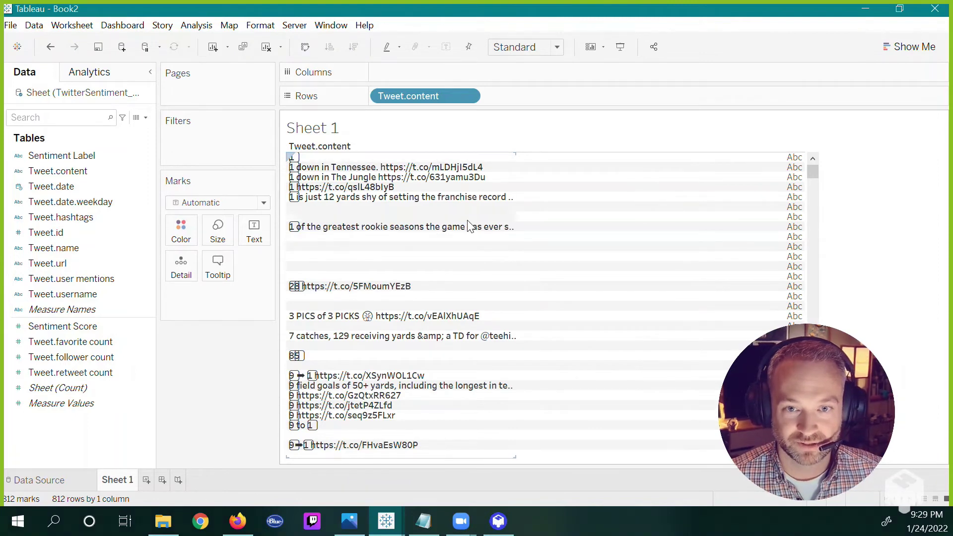
drag(458, 213, 466, 232)
scroll(455, 228, up, 3)
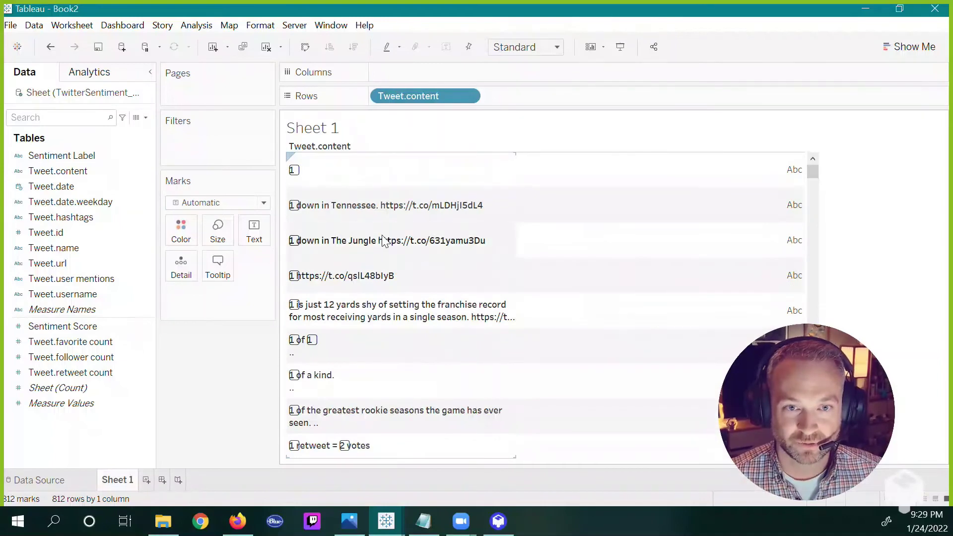
click(353, 180)
click(254, 231)
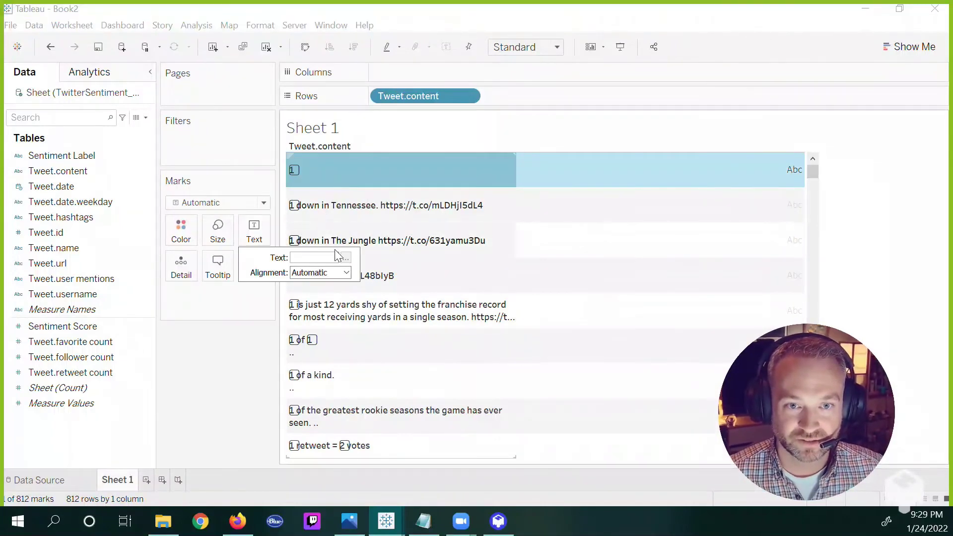
click(347, 272)
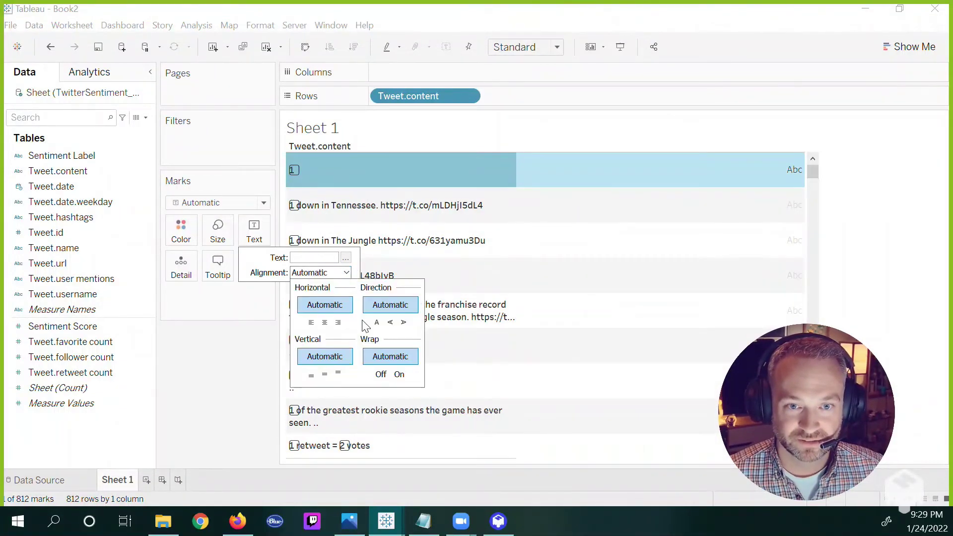
click(242, 329)
click(253, 230)
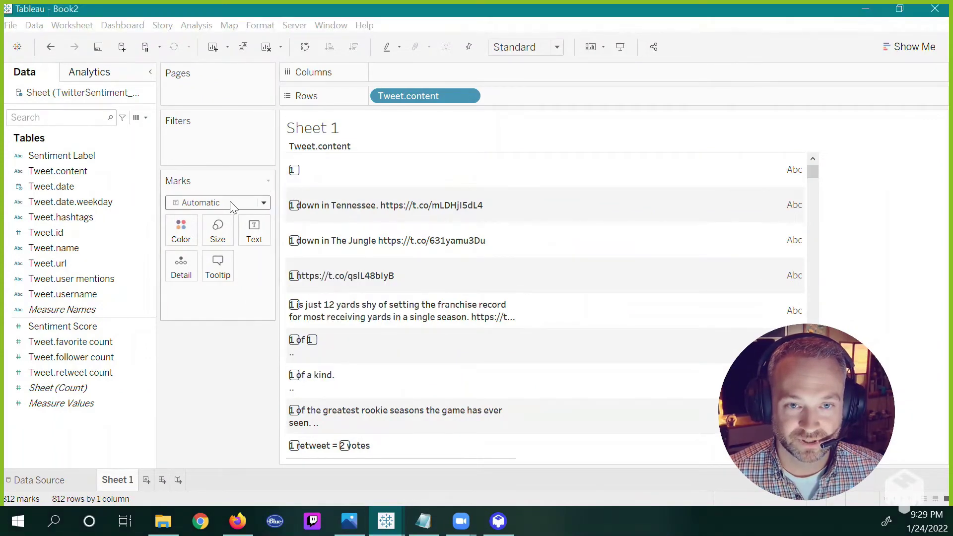
click(233, 203)
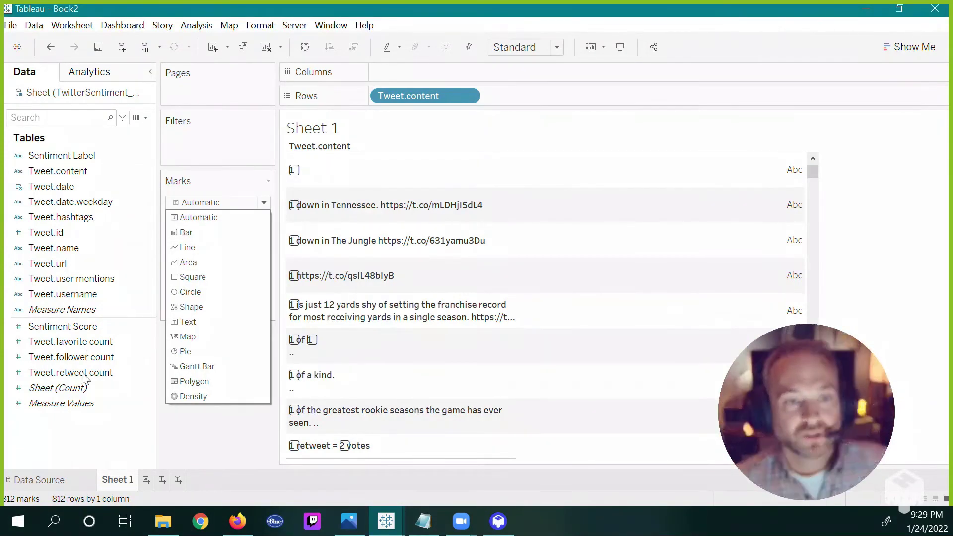
Step: Add Tweet.favorite count as the value for each tweet and sort the tweets by it in descending order
click(90, 341)
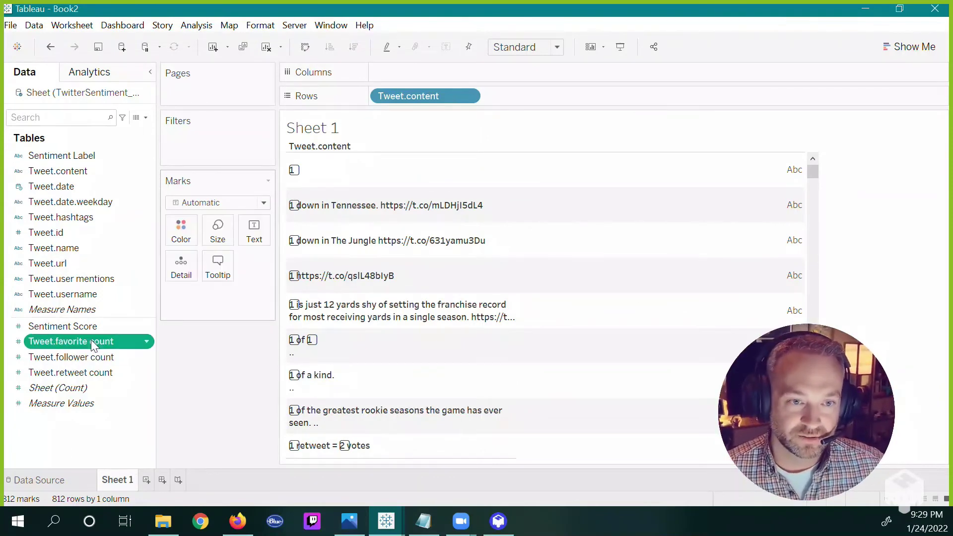
drag(91, 340, 621, 292)
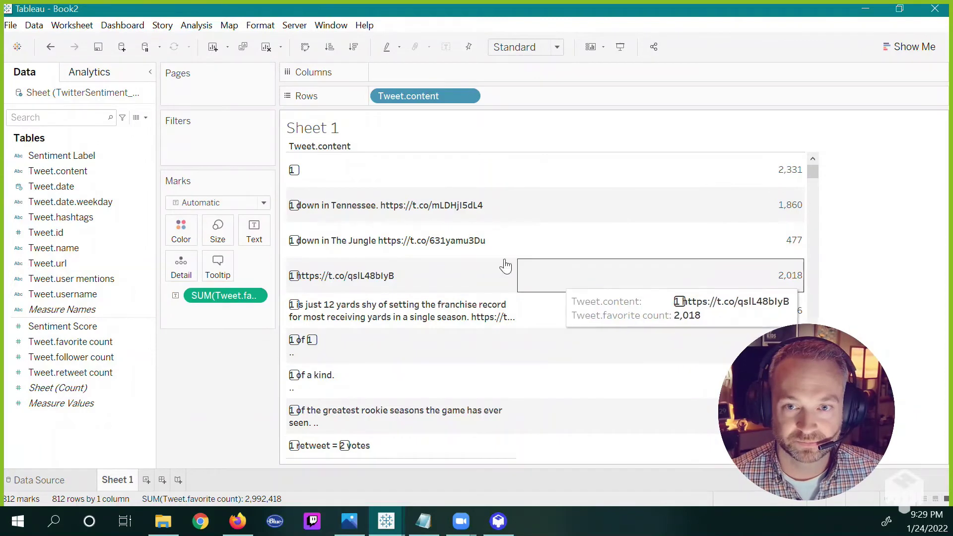
click(353, 47)
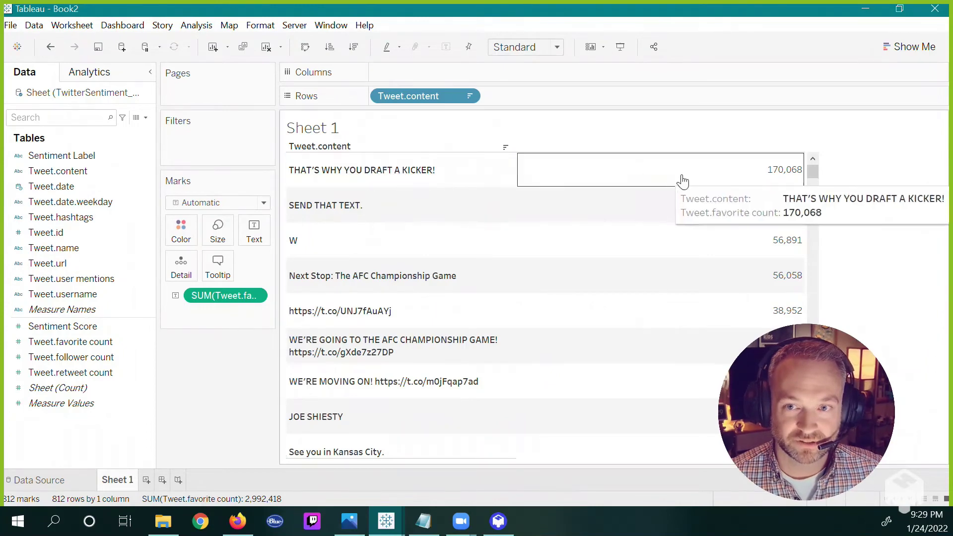
Step: Rename Sheet 1 to "Top Twitter Posts by Favorites"
double_click(123, 484)
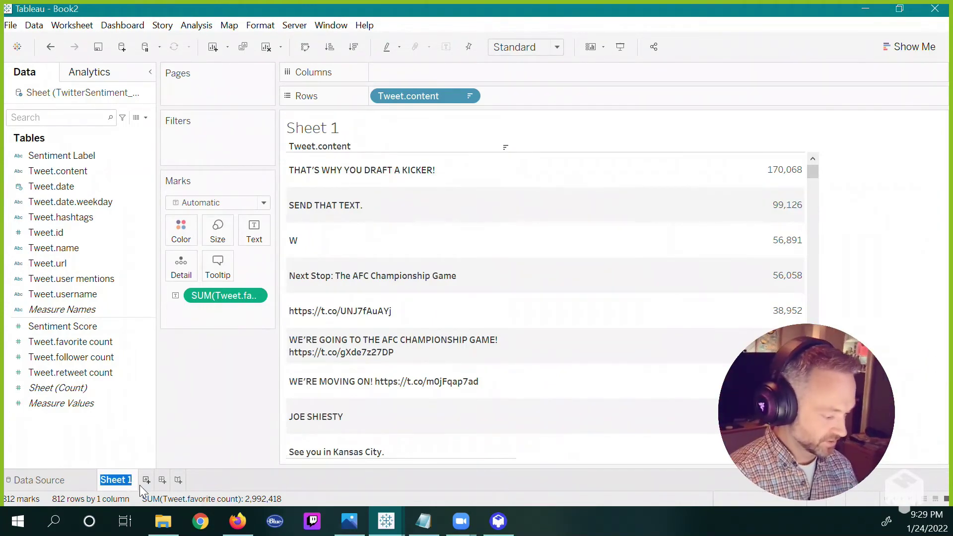
text(Top Twitter)
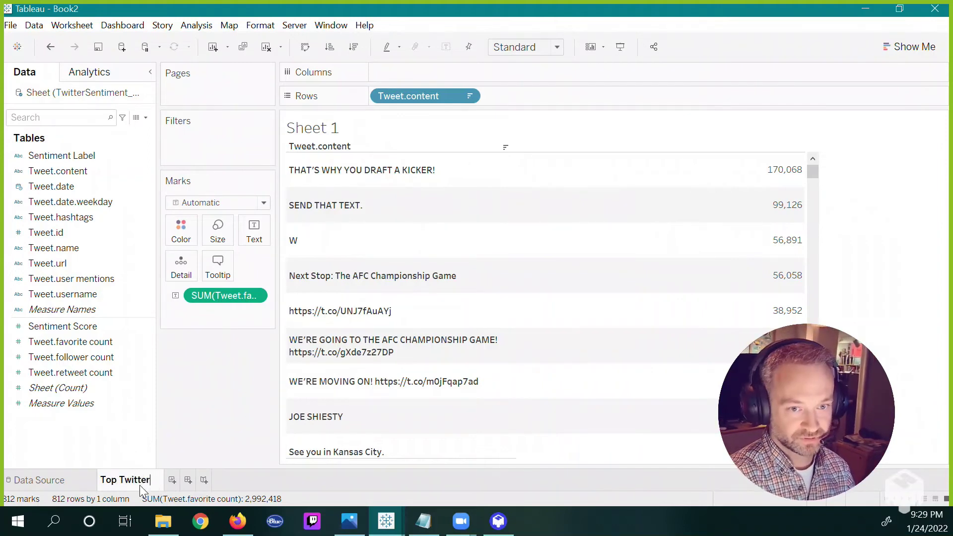
text( Favorit)
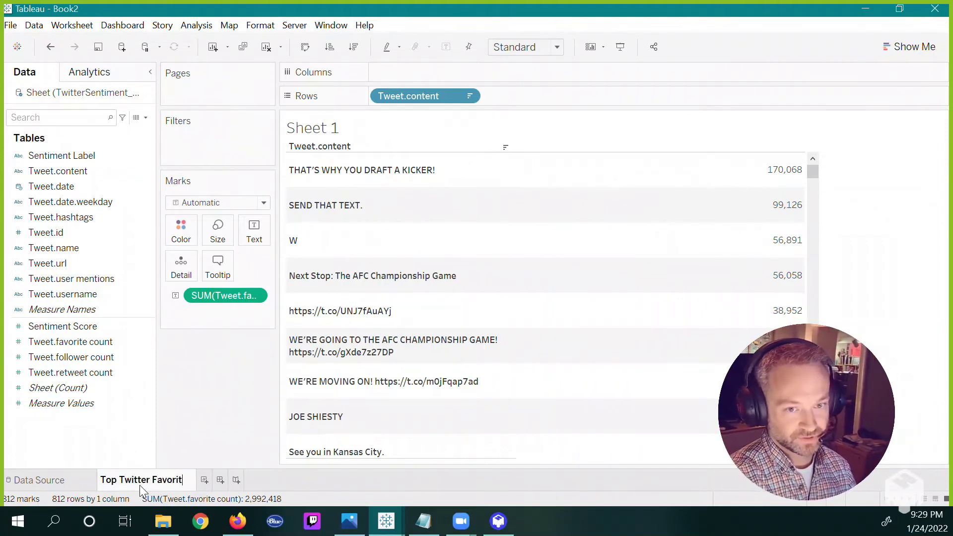
key(BackSpace)
key(BackSpace)
key(BackSpace)
key(BackSpace)
key(BackSpace)
key(BackSpace)
key(BackSpace)
text(P)
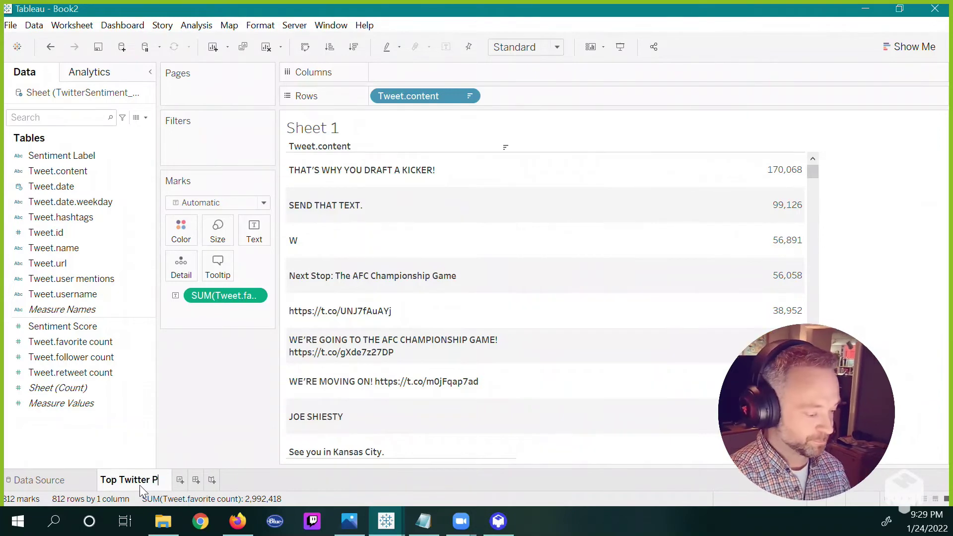
text(osts by Favori)
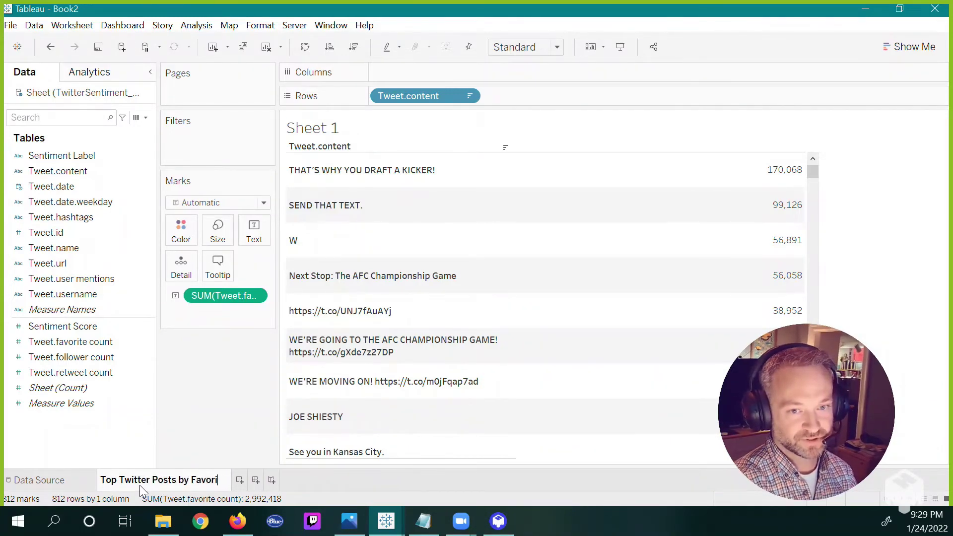
text(tes)
key(Return)
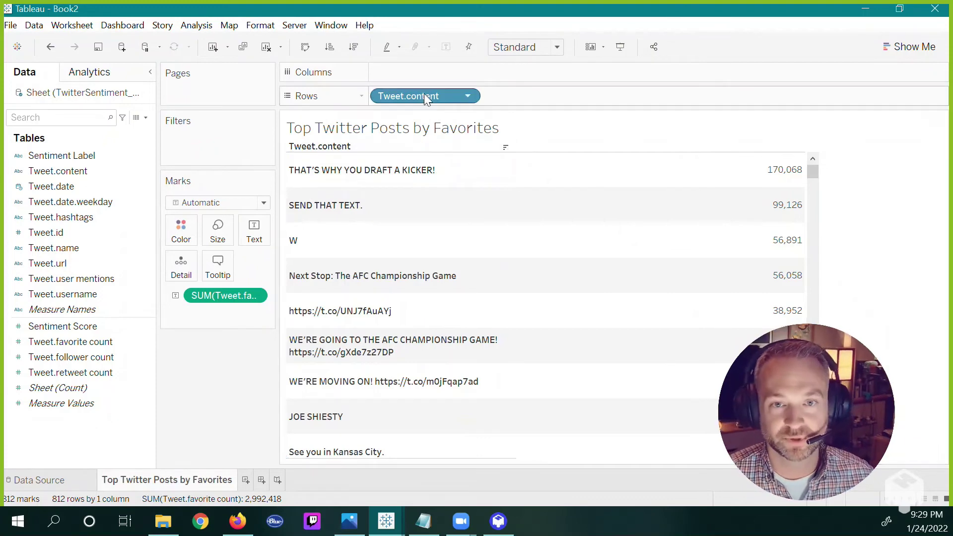
Step: Filter Tweet.content to the top 7 tweets by the sum of Tweet.favorite count
drag(421, 94, 230, 154)
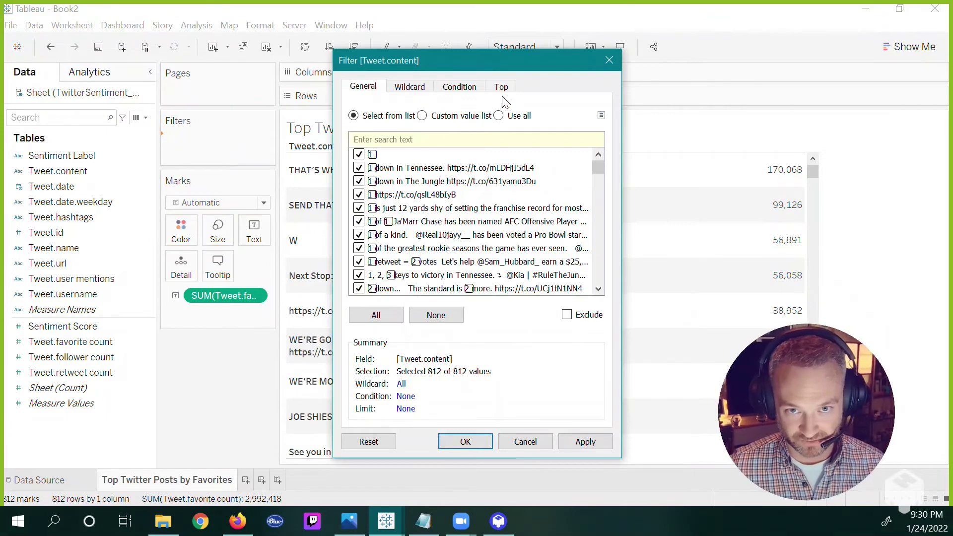
click(493, 88)
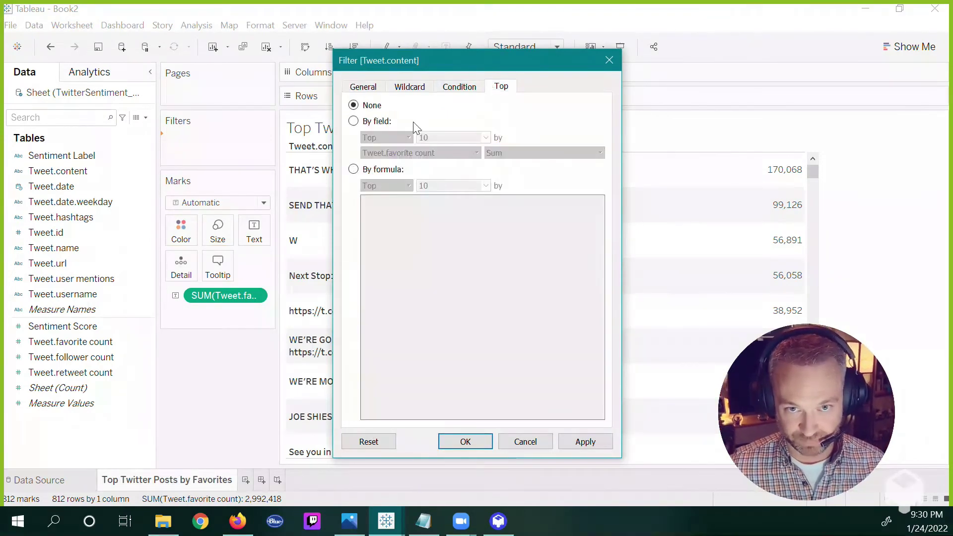
click(368, 121)
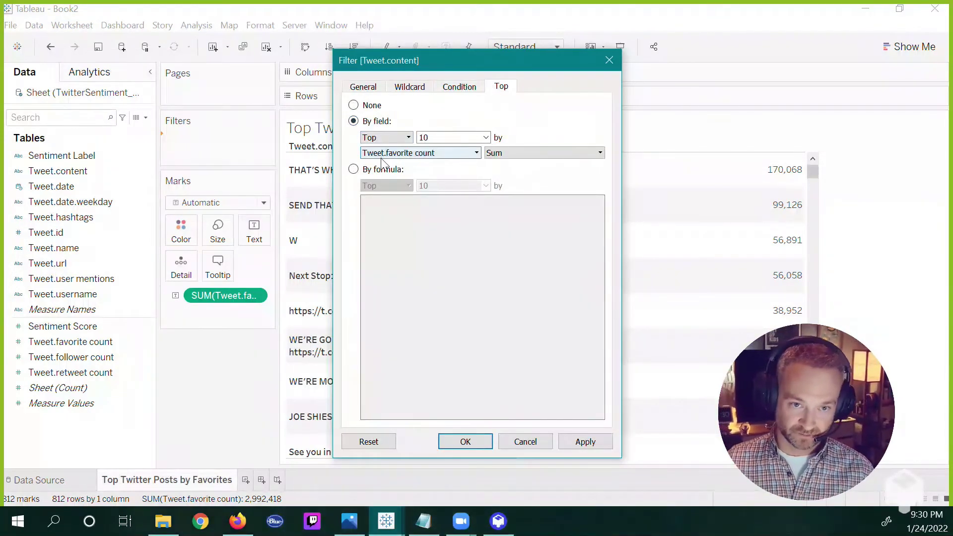
drag(412, 62, 555, 64)
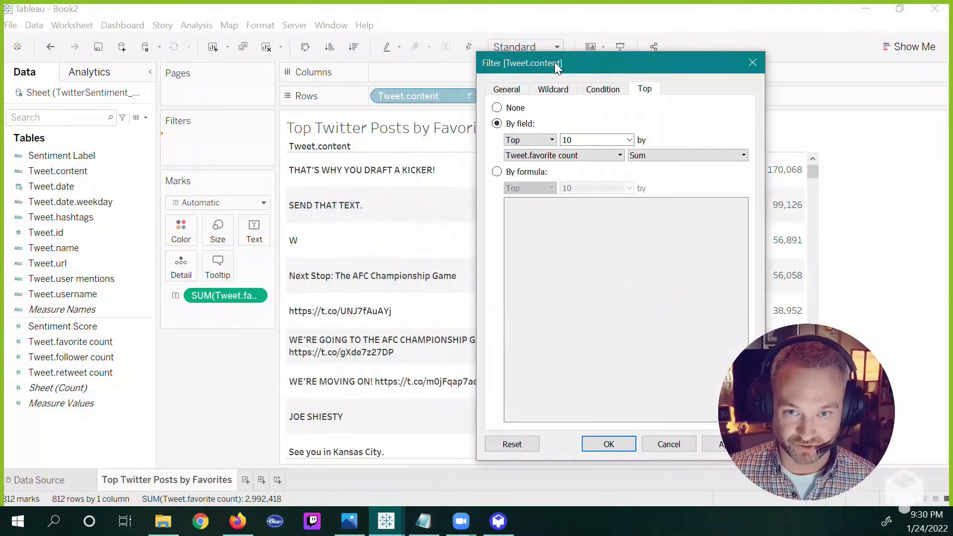
double_click(596, 140)
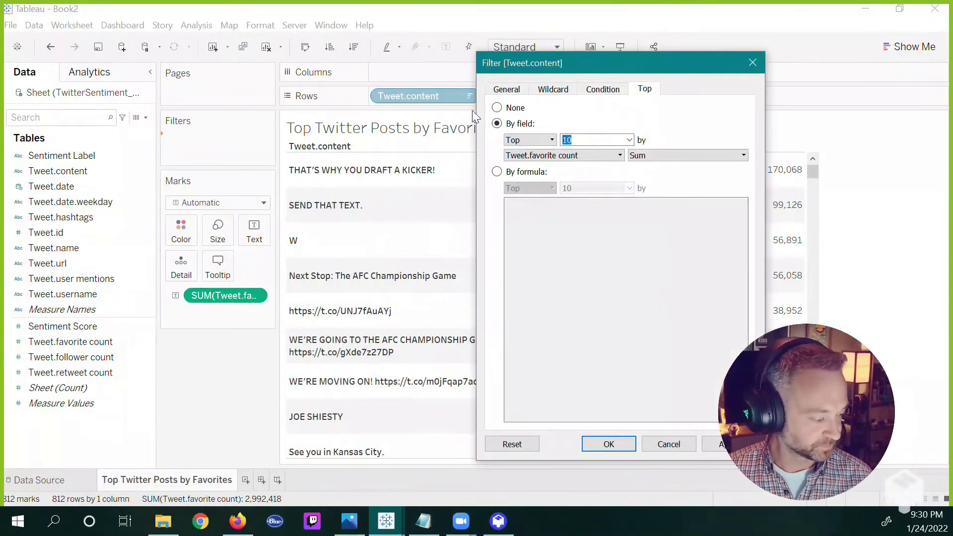
text(7)
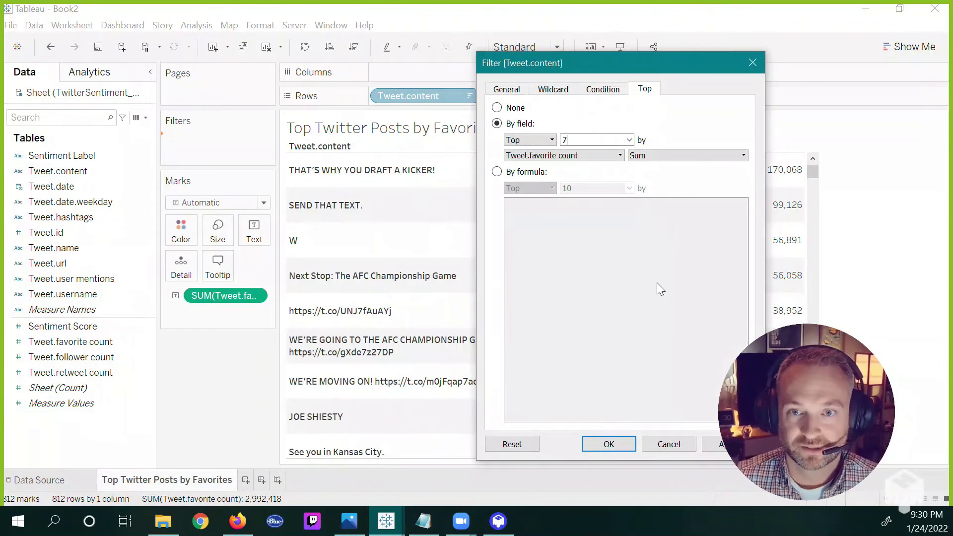
click(723, 447)
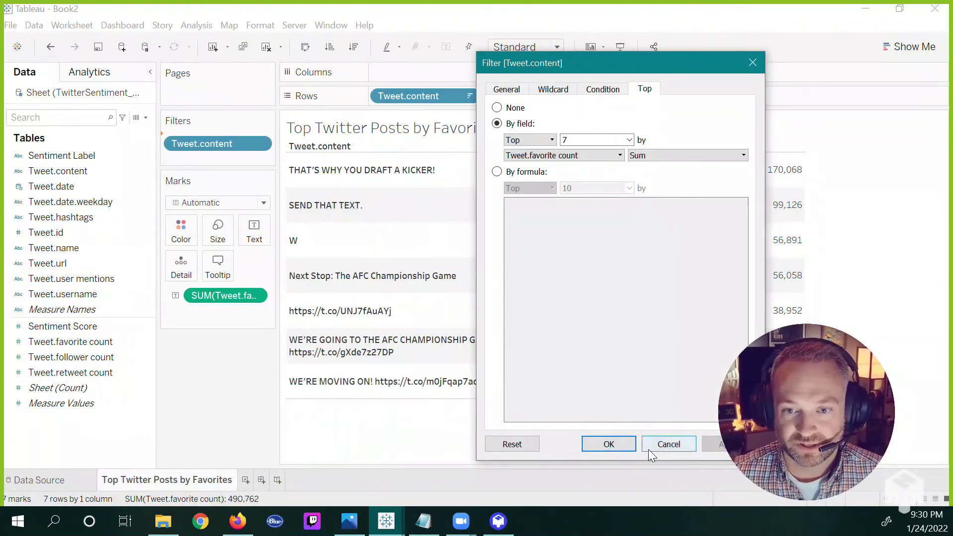
click(609, 443)
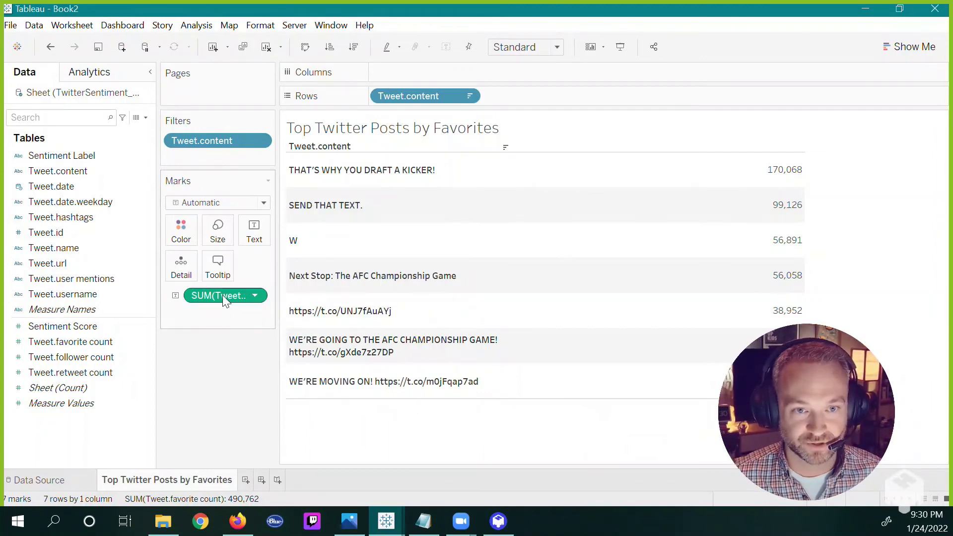
Step: Color the tweets by the sum of Tweet.favorite count and set the mark type to Square
mouse_move(223, 295)
mouse_down()
mouse_move(192, 214)
mouse_move(187, 227)
mouse_up()
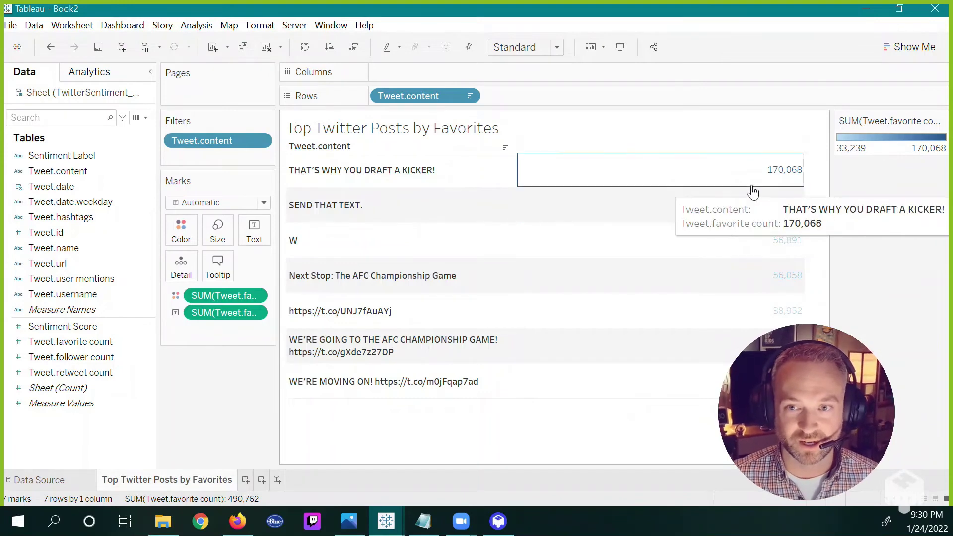
click(246, 203)
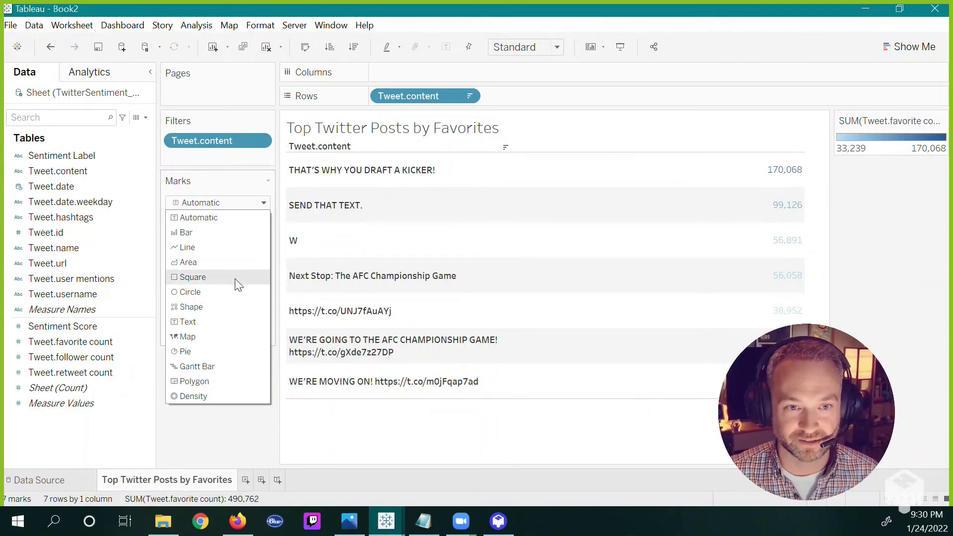
key(Escape)
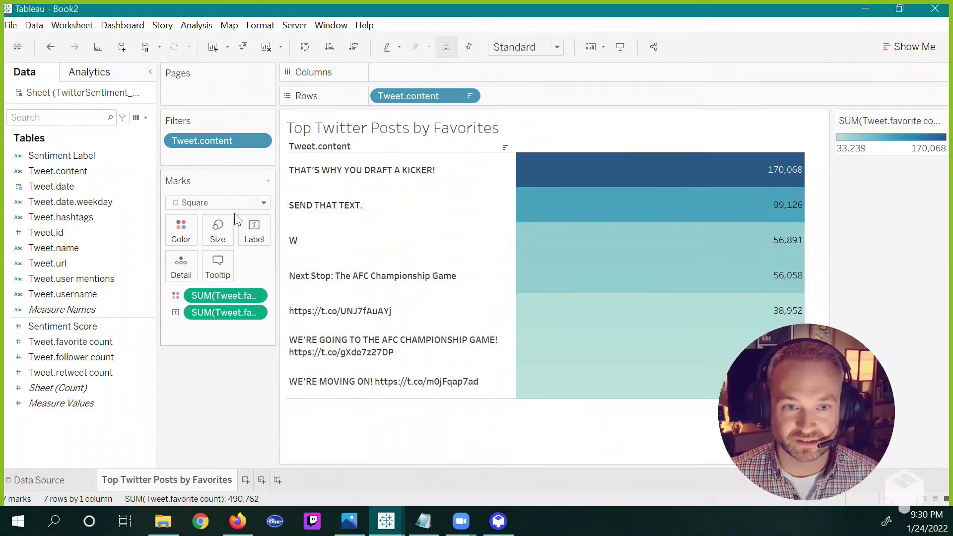
Step: Edit the colors of Tweet.favorite count and choose the Orange-Gold palette
click(186, 228)
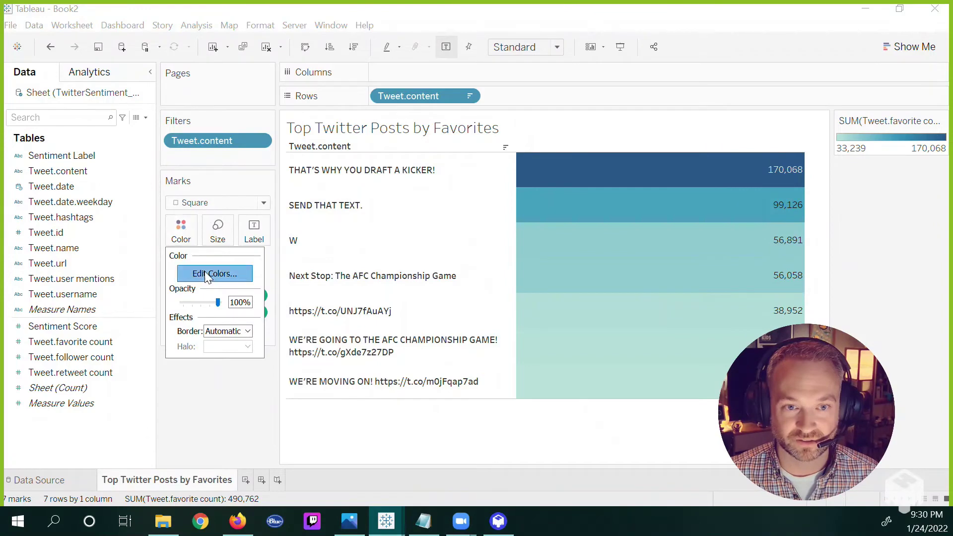
click(216, 280)
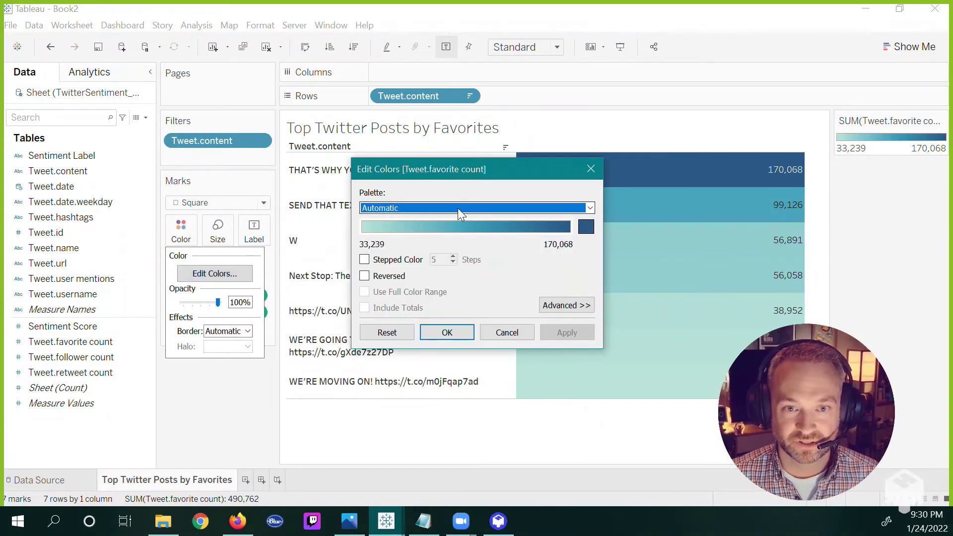
click(459, 209)
click(453, 329)
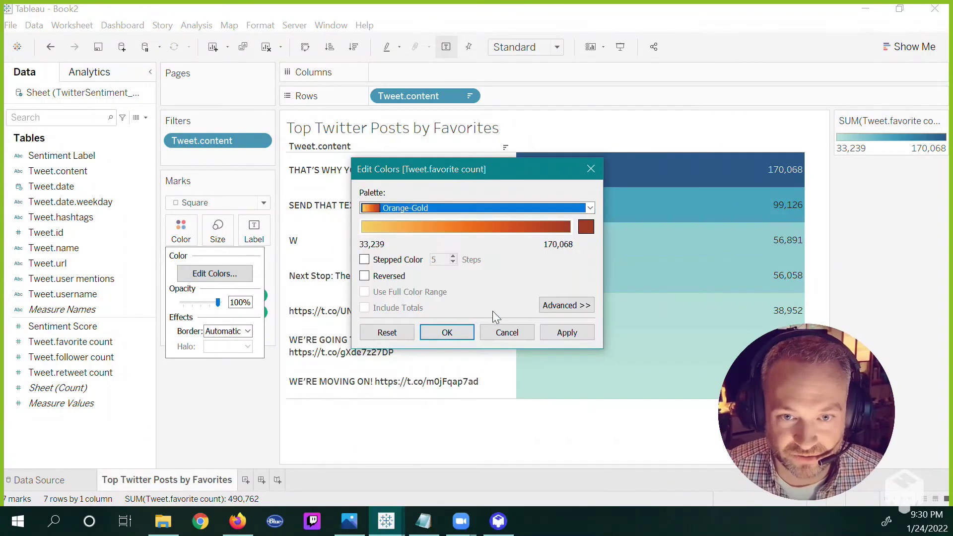
Step: Try a custom sequential palette ending in black (#000000), and return to the Orange-Gold palette
click(586, 227)
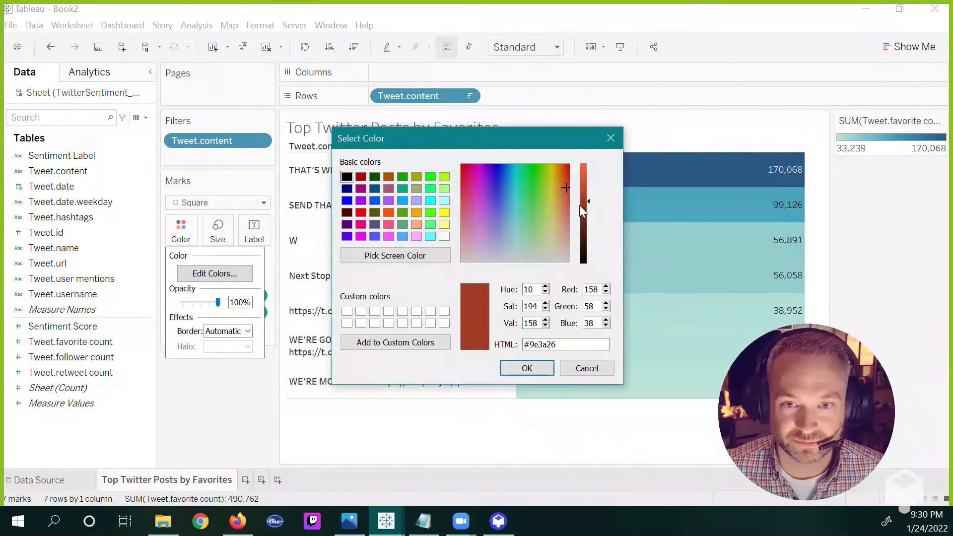
drag(582, 211, 584, 264)
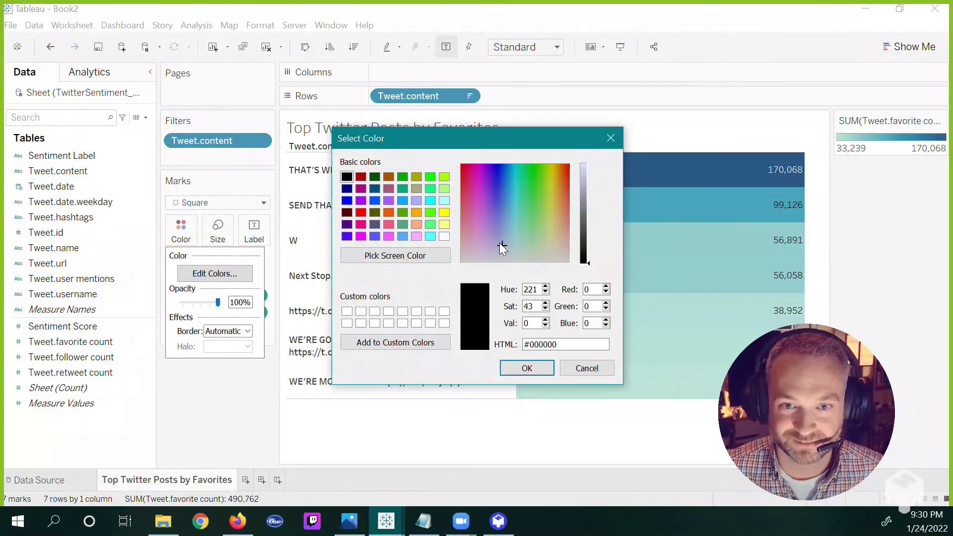
mouse_move(541, 246)
mouse_down()
mouse_move(505, 251)
mouse_move(546, 263)
mouse_up()
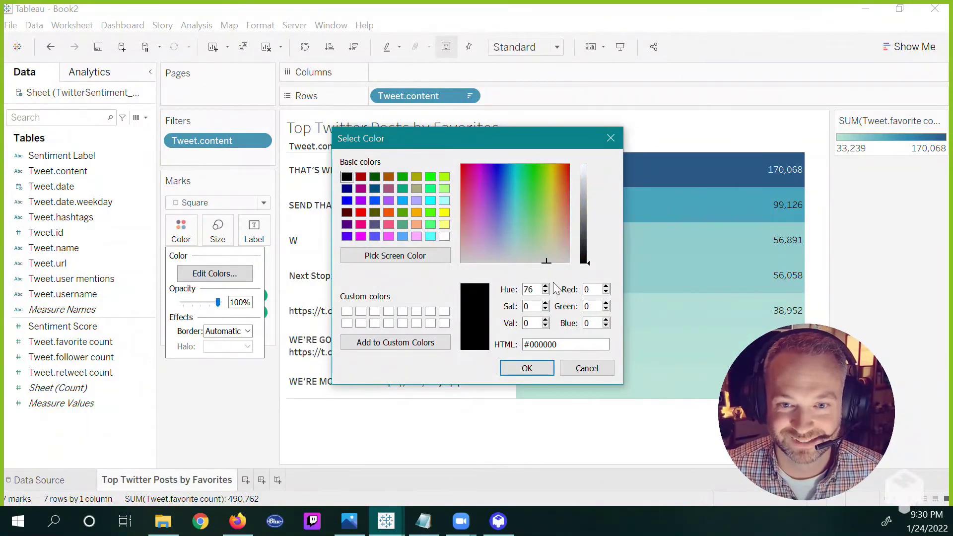
click(535, 370)
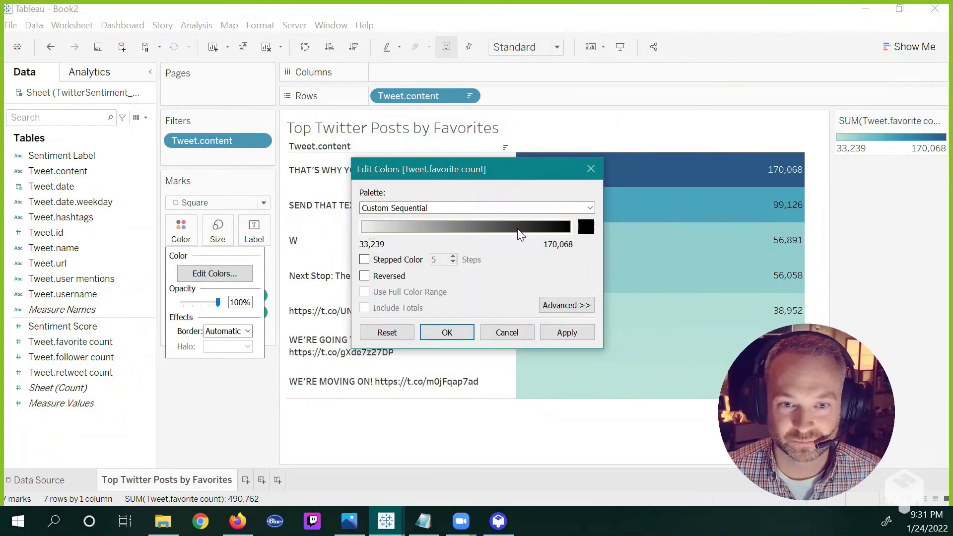
click(424, 208)
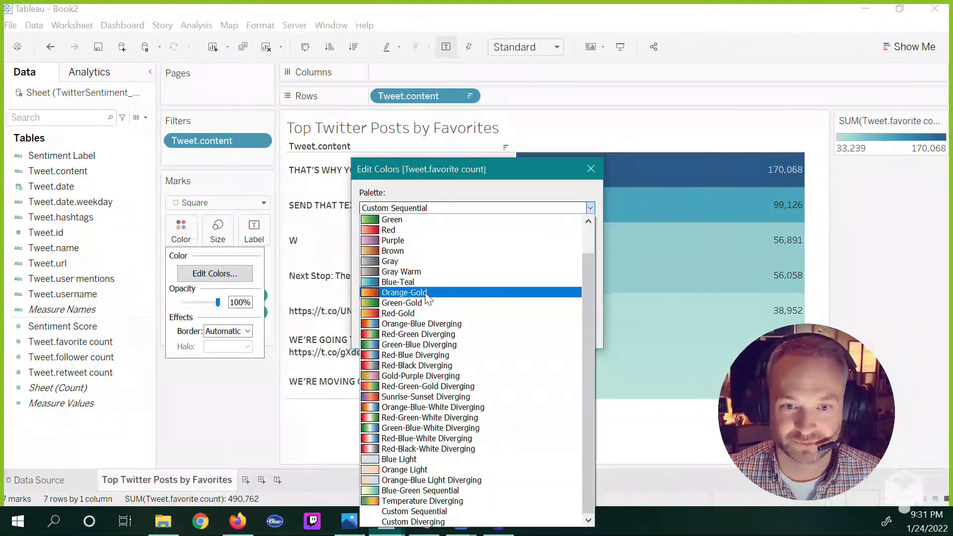
click(433, 293)
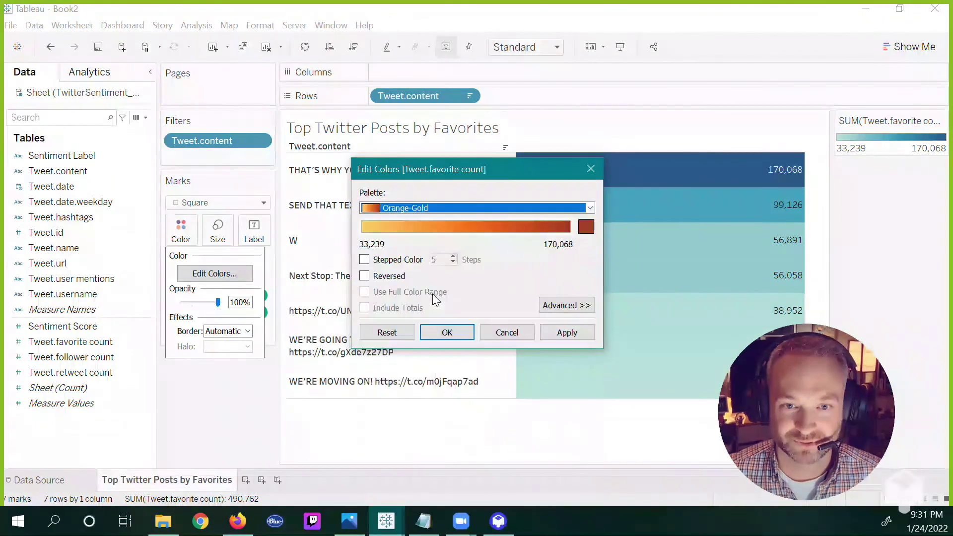
Step: Try the Orange-Gold palette as 5 stepped colors, testing the reversed order before going back to the normal one
click(365, 260)
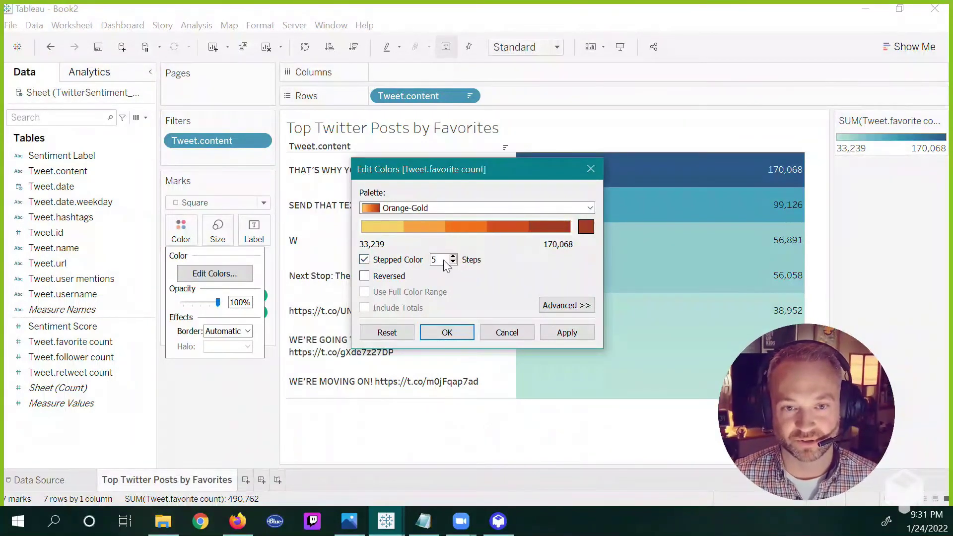
click(388, 278)
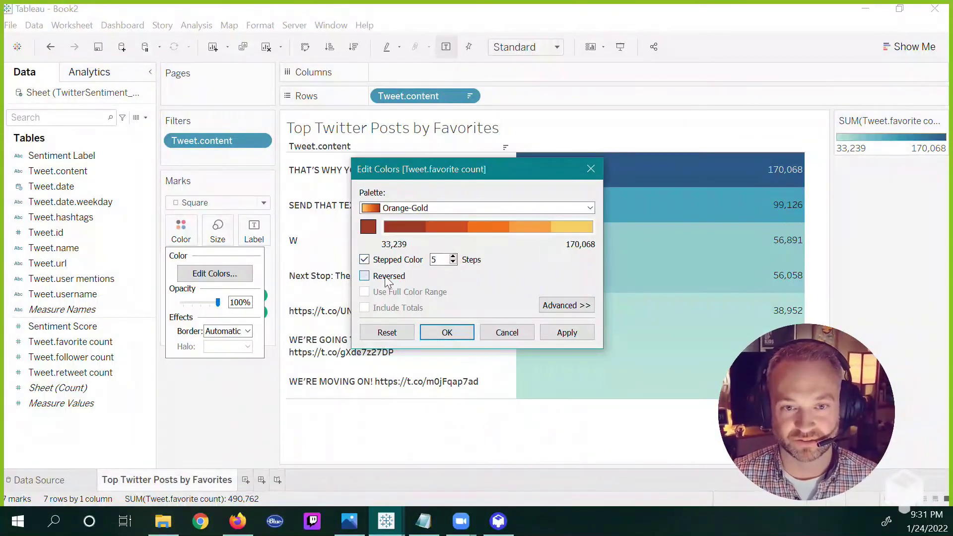
click(565, 338)
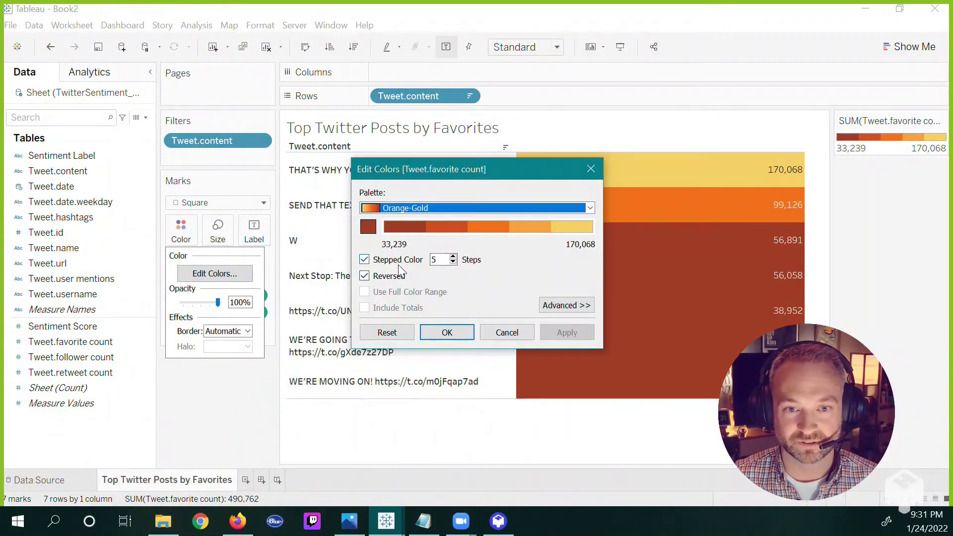
click(390, 276)
click(556, 339)
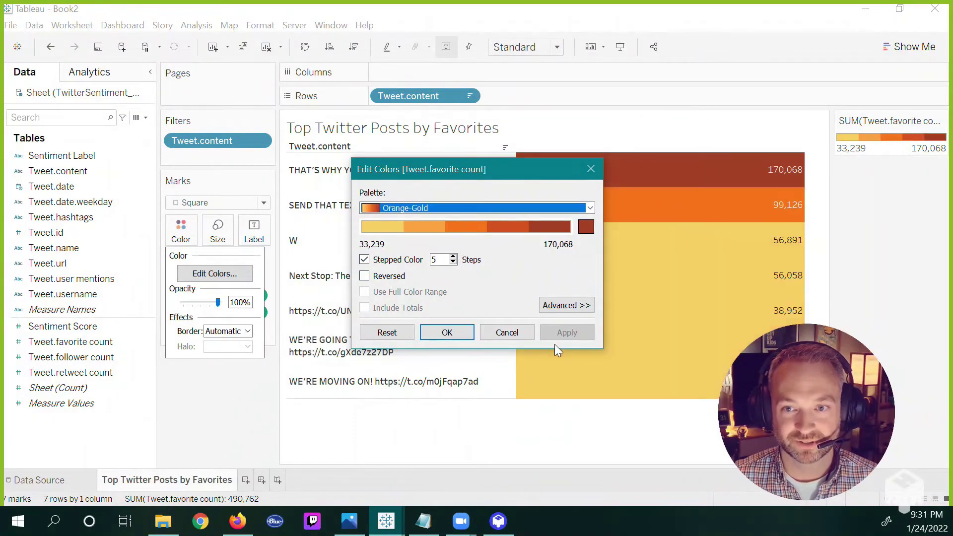
click(447, 333)
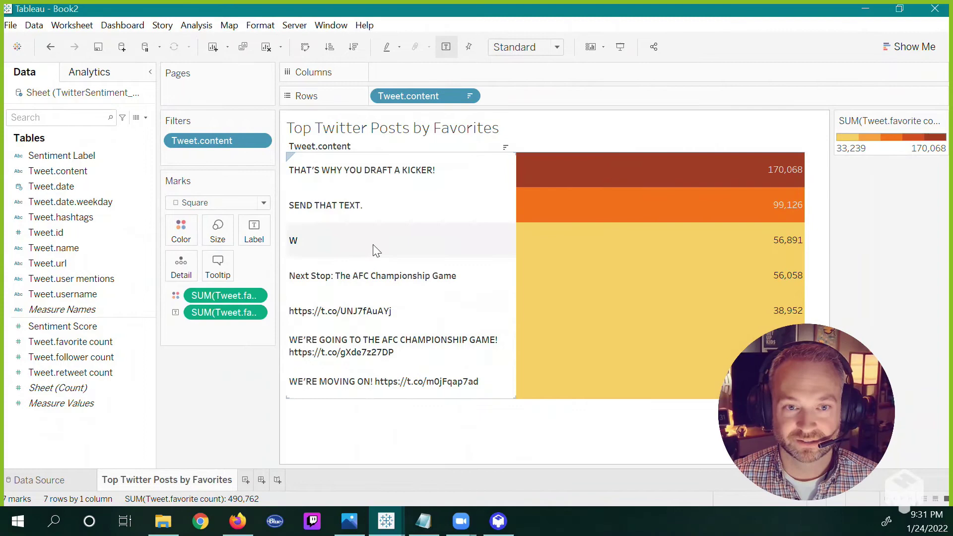
Step: Turn off stepped color for Tweet.favorite count and apply the continuous Orange-Gold gradient
click(180, 230)
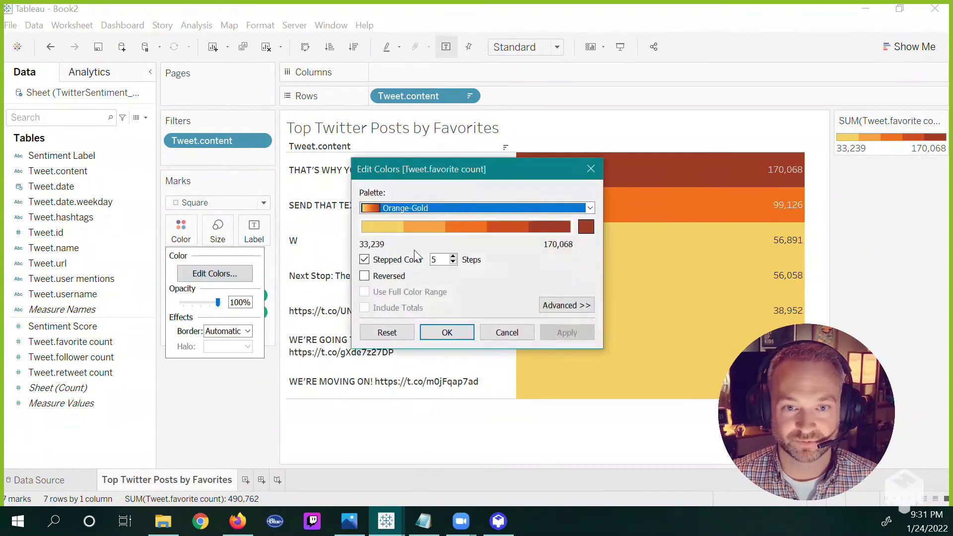
click(403, 261)
click(560, 334)
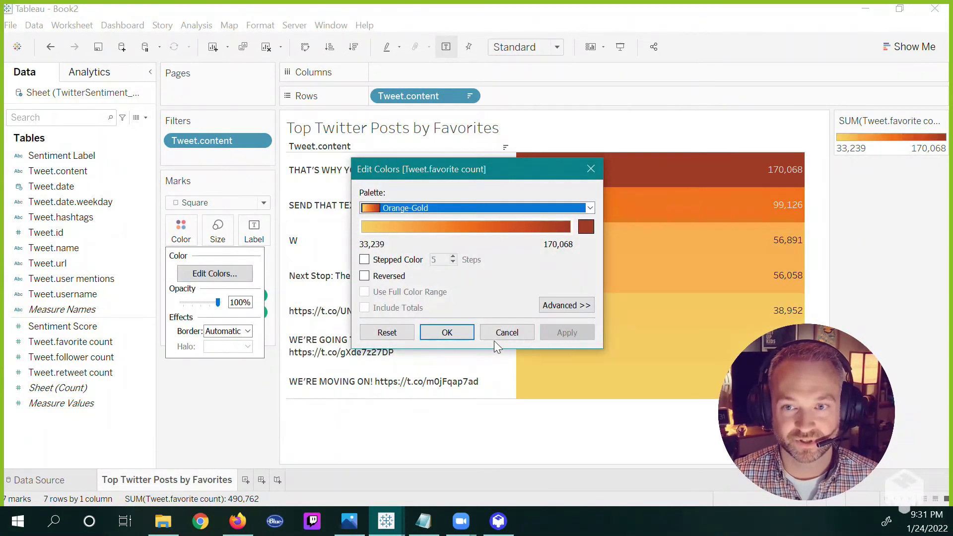
click(457, 334)
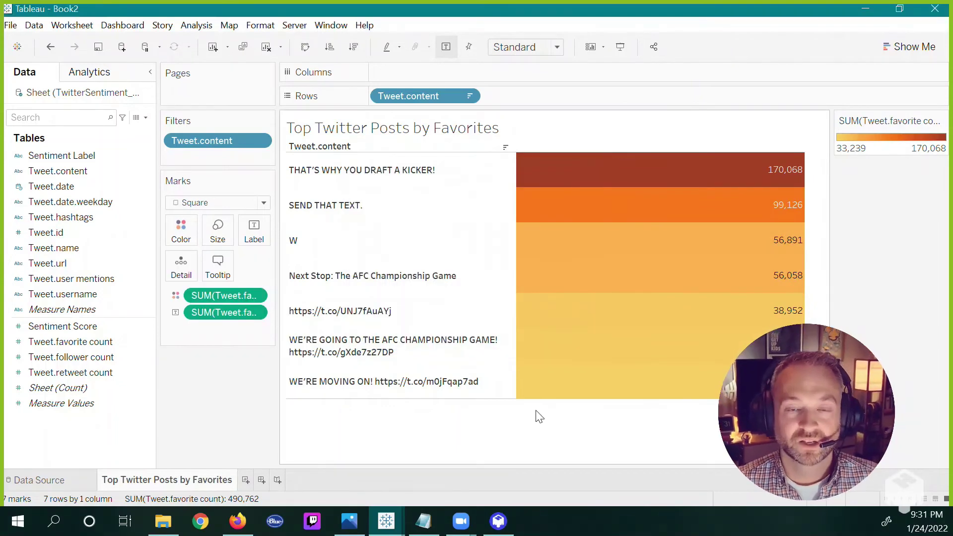
mouse_move(546, 300)
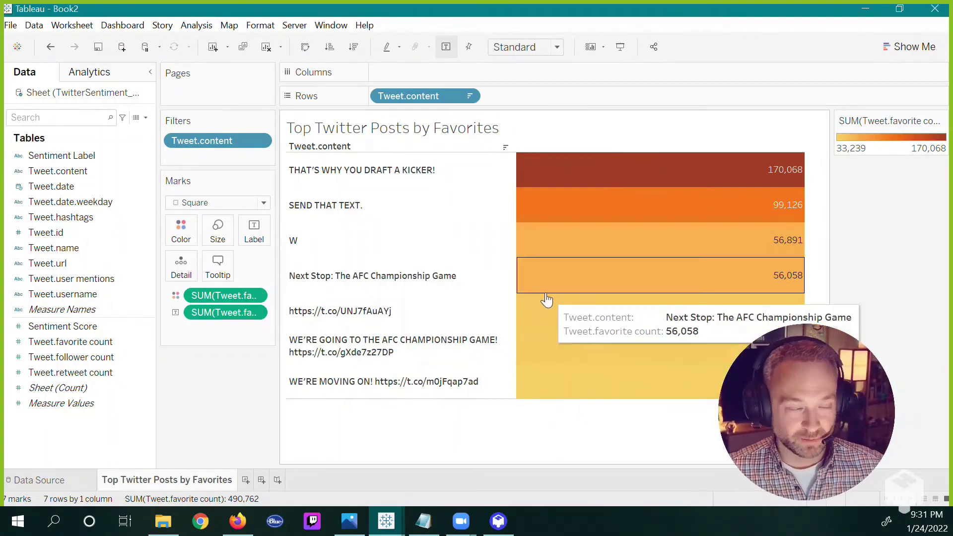
Step: Limit the favorite-count mark labels to the minimum and maximum values, and turn off the mark labels
mouse_move(598, 240)
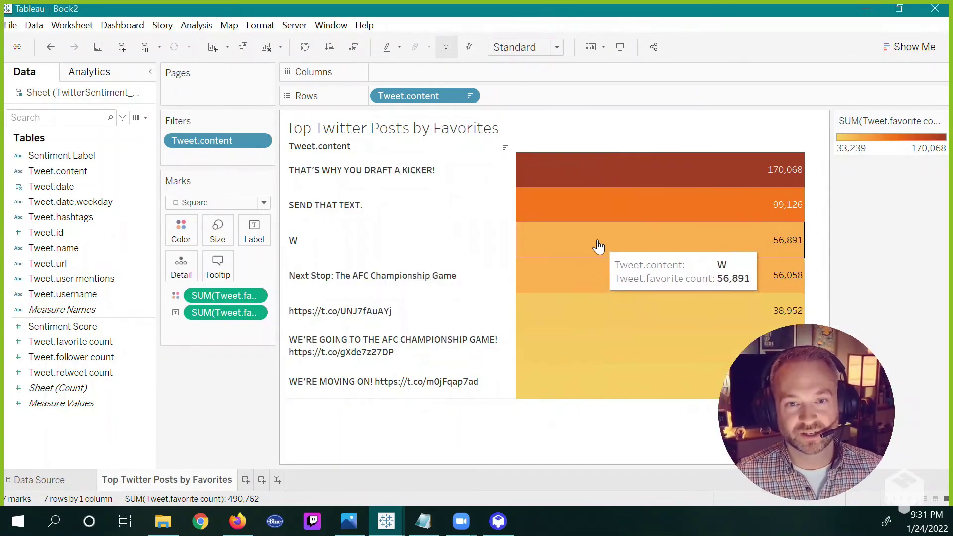
mouse_move(608, 219)
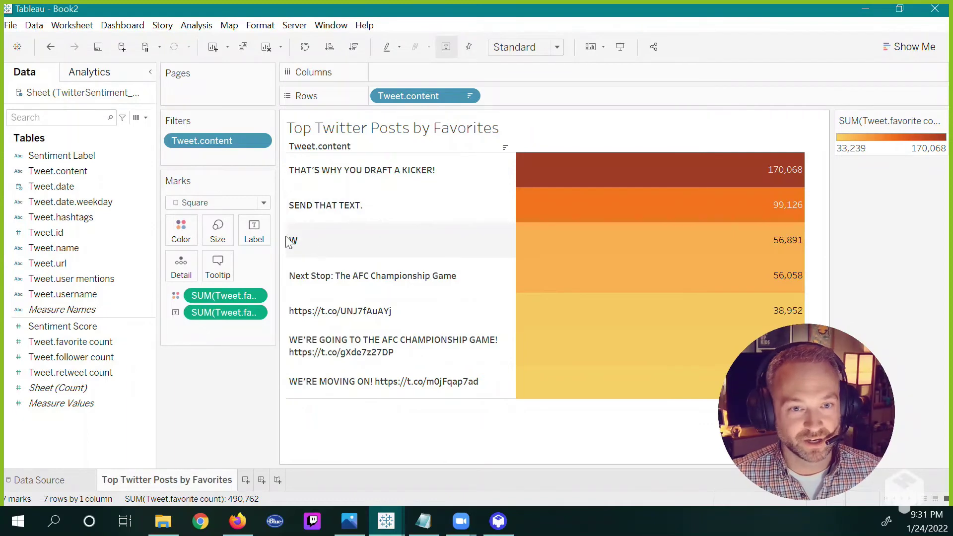
click(254, 233)
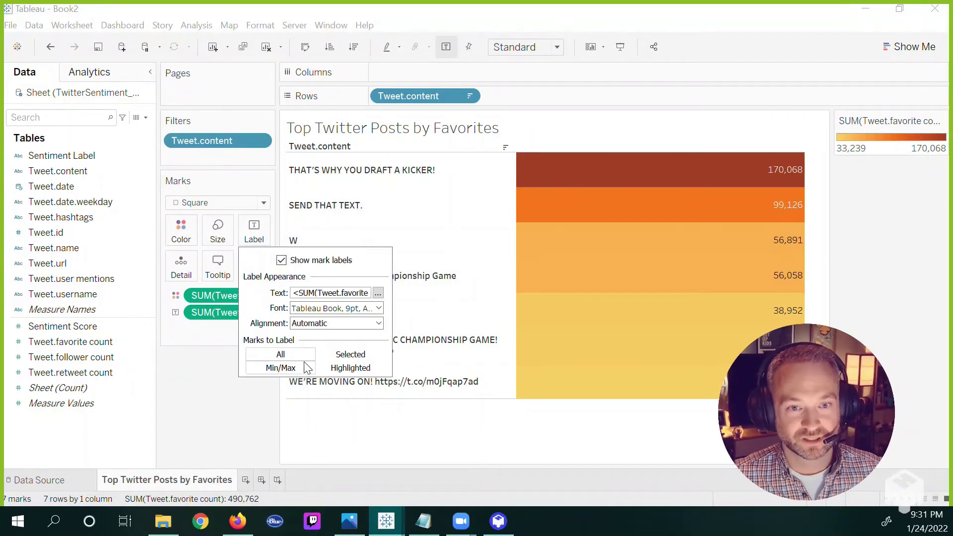
click(281, 368)
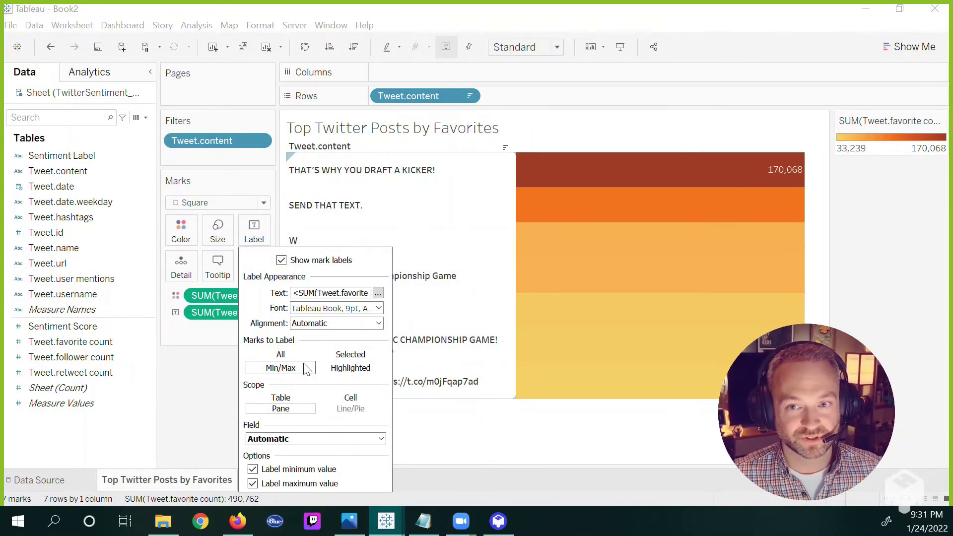
click(456, 440)
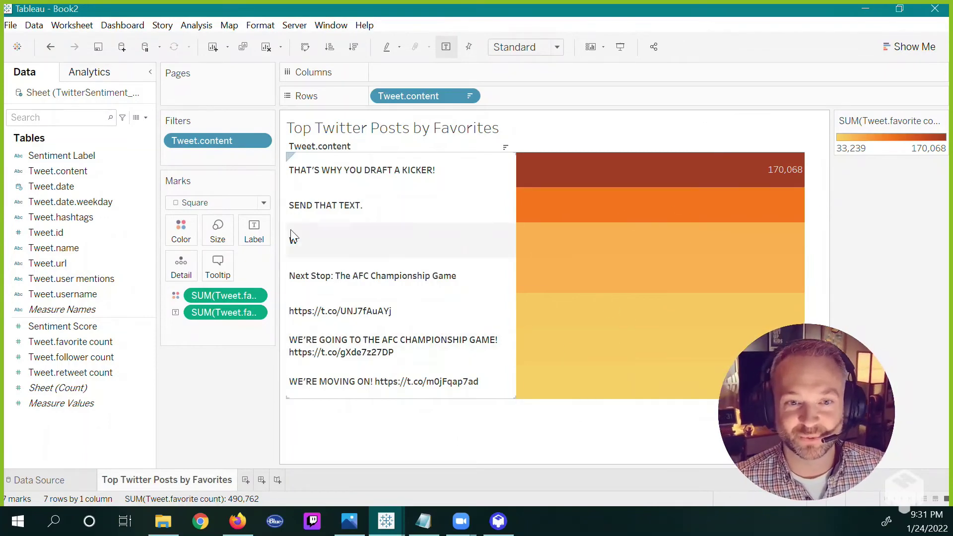
click(260, 242)
click(318, 261)
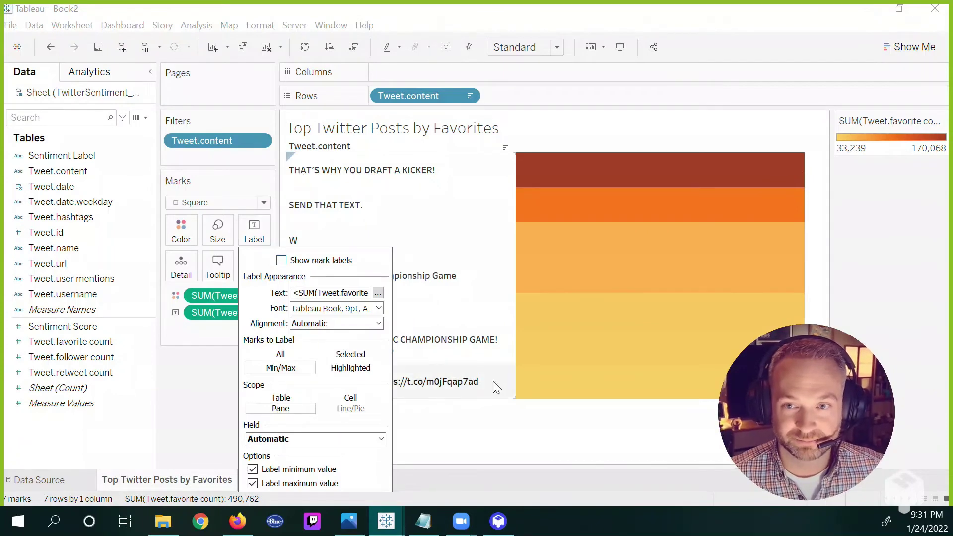
click(564, 409)
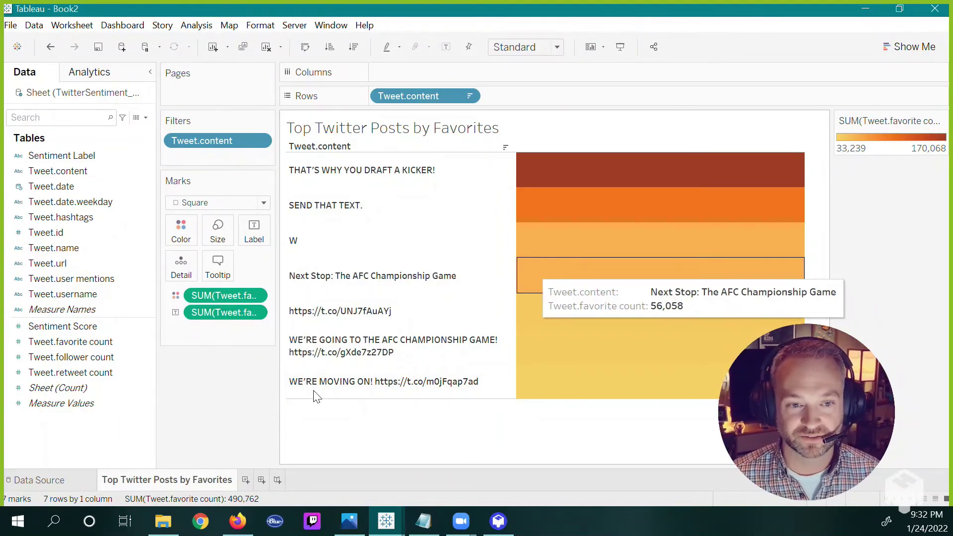
Step: Add a new worksheet and connect the Excel file TwitterSentiment_Rams (Official Tweets) as a second data source
click(246, 480)
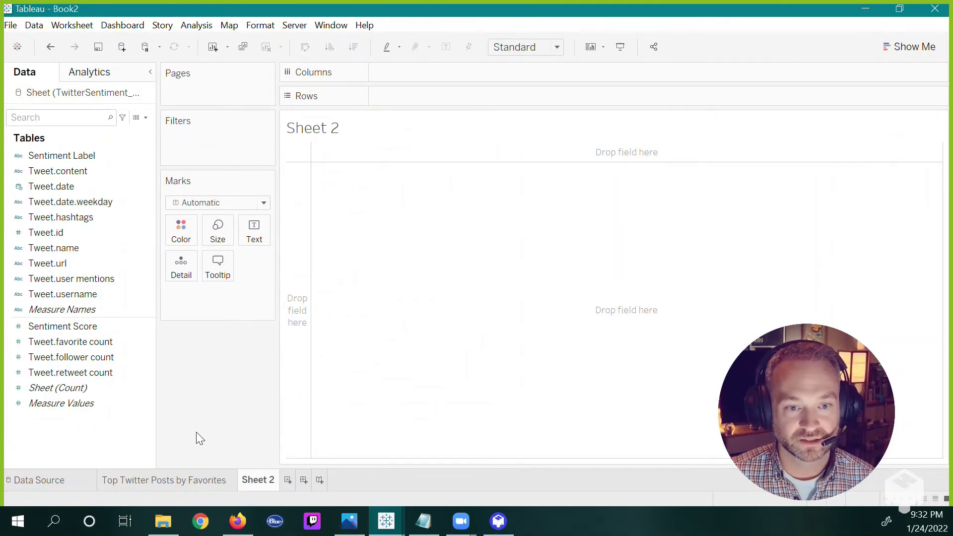
click(33, 25)
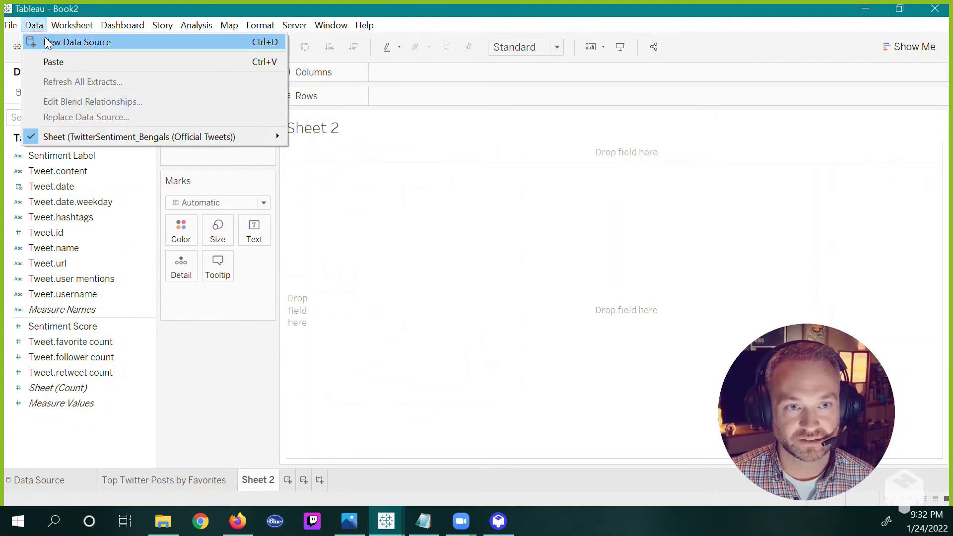
click(47, 42)
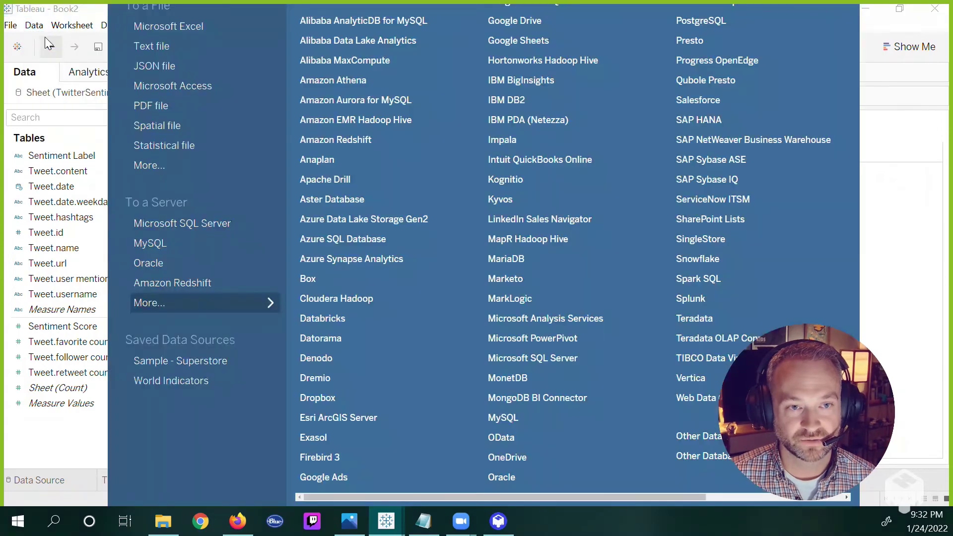
click(171, 27)
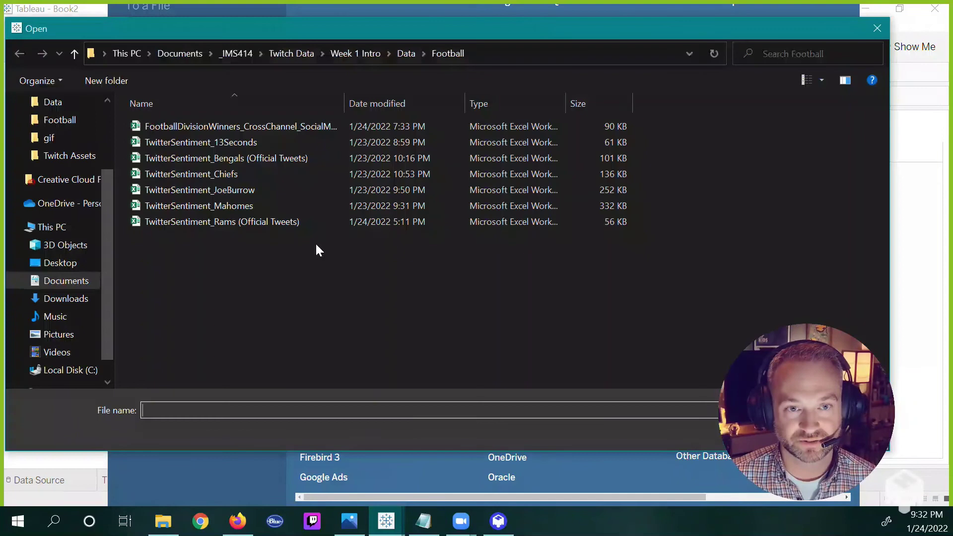
click(278, 223)
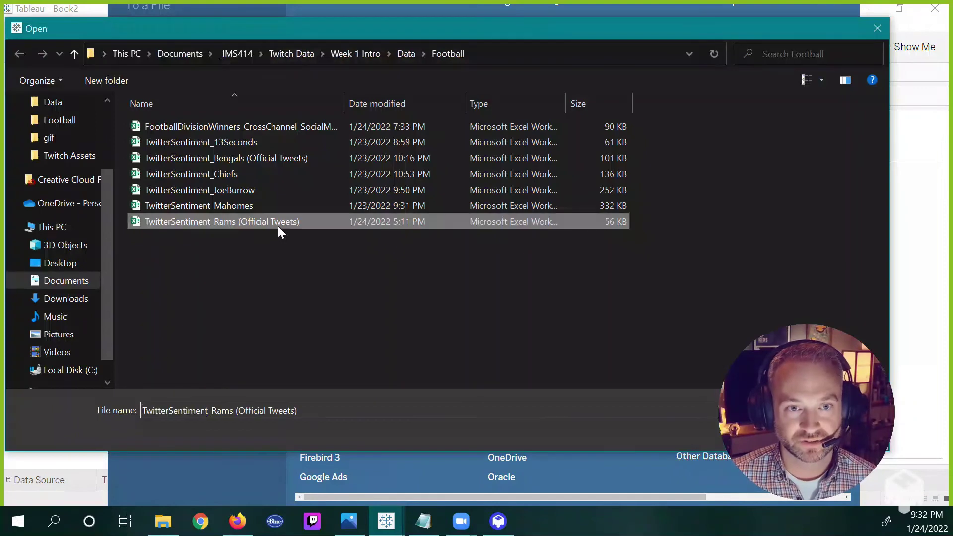
double_click(278, 224)
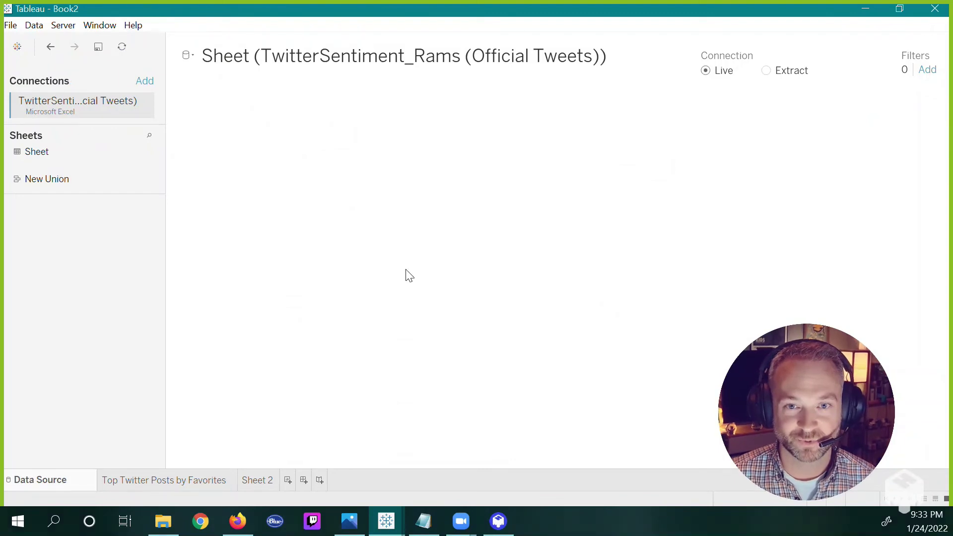
Step: On Sheet 2, build a bar chart from the Rams data with Tweet.date.weekday as columns and Sentiment Score as rows
mouse_move(273, 480)
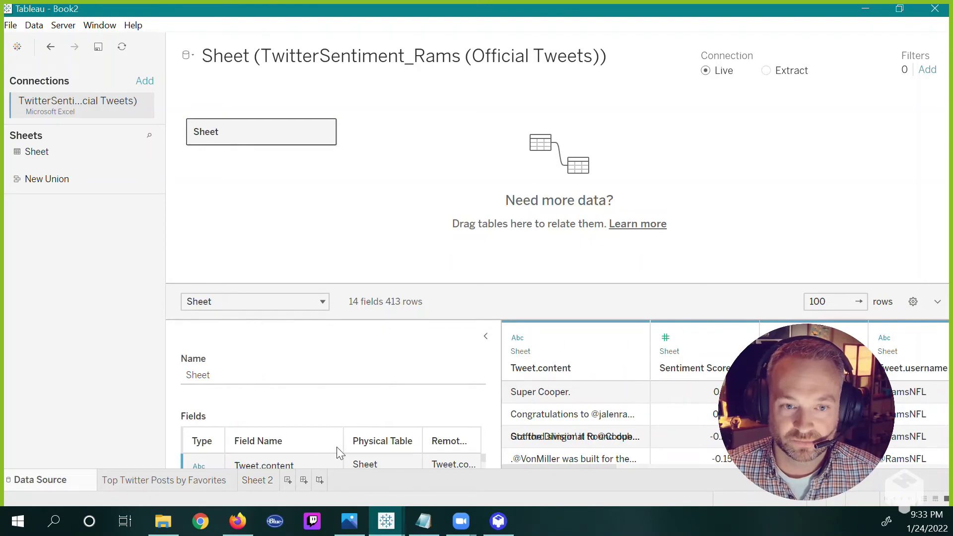
click(267, 481)
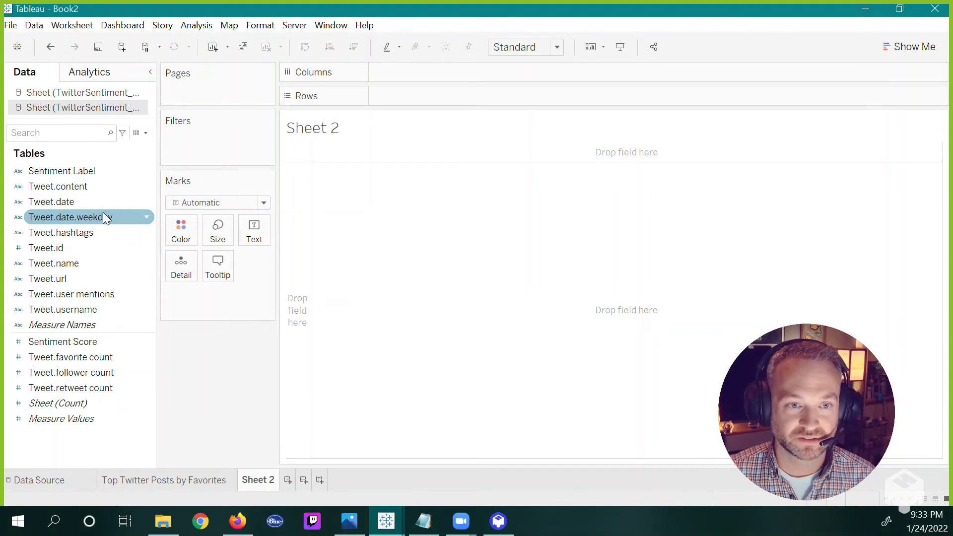
drag(103, 217, 444, 74)
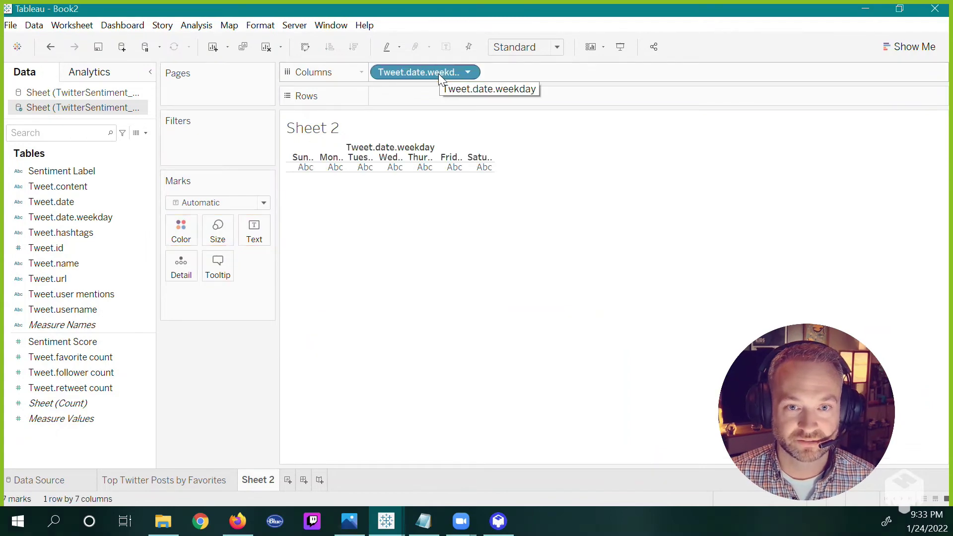
right_click(106, 351)
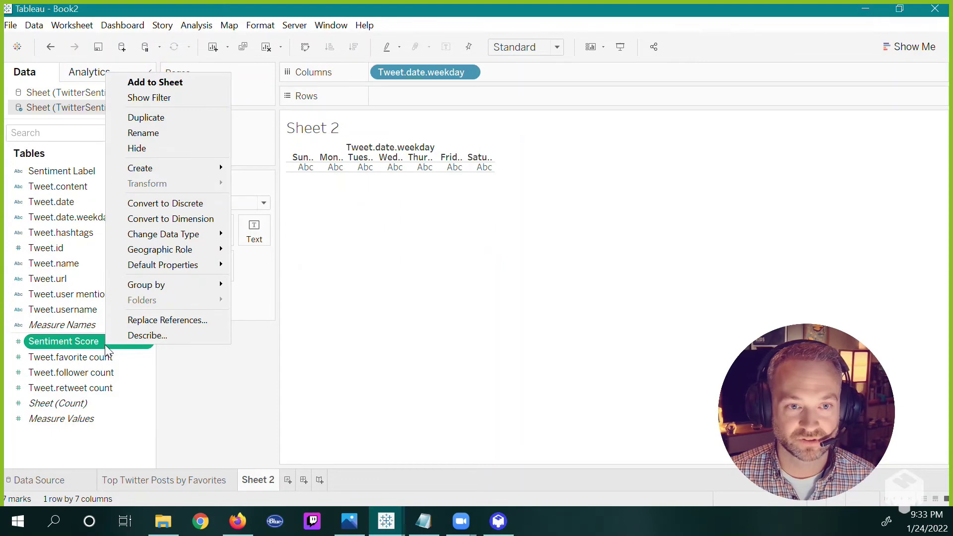
click(69, 341)
click(65, 340)
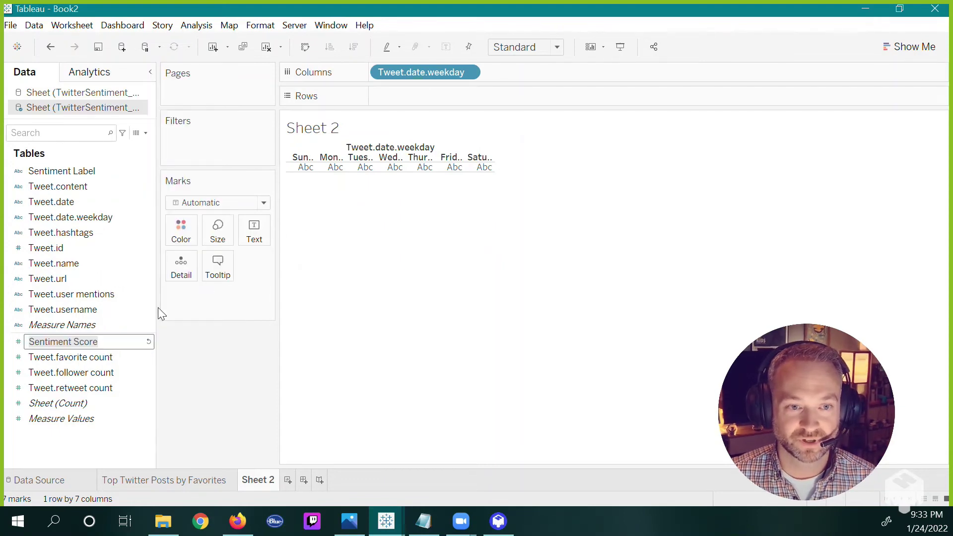
click(171, 368)
click(114, 343)
click(174, 351)
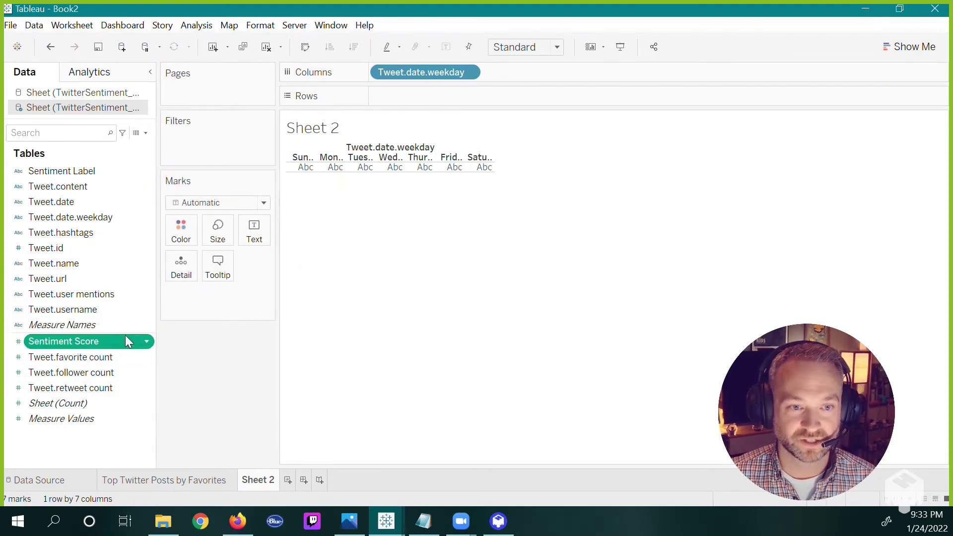
drag(106, 338, 438, 102)
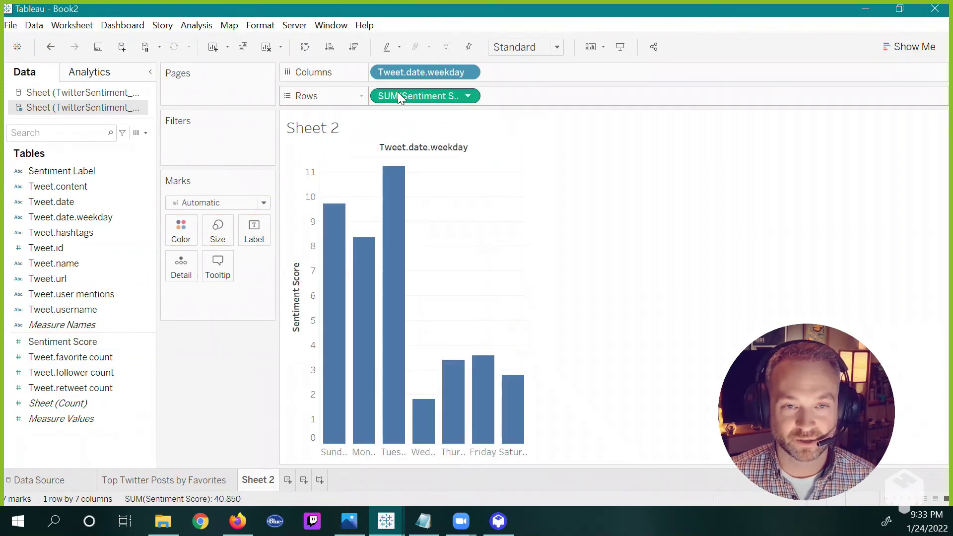
Step: Try swapping the rows and columns and swap them back, and widen the bar chart to fit the full weekday names
click(311, 48)
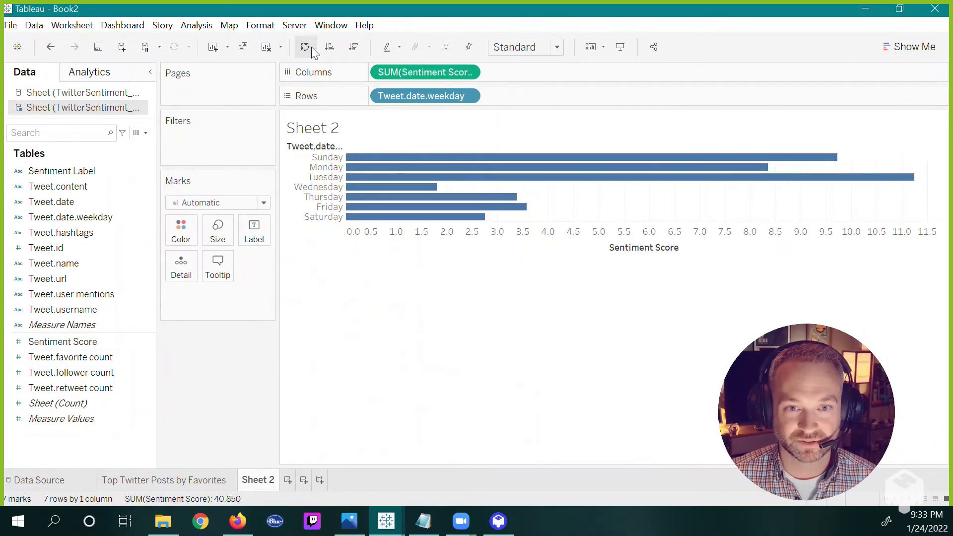
click(311, 47)
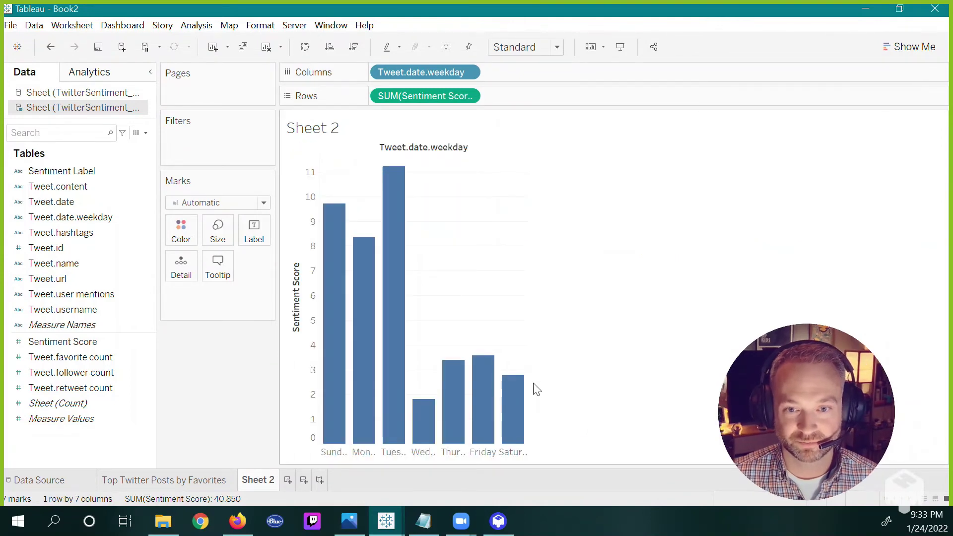
drag(528, 383, 706, 404)
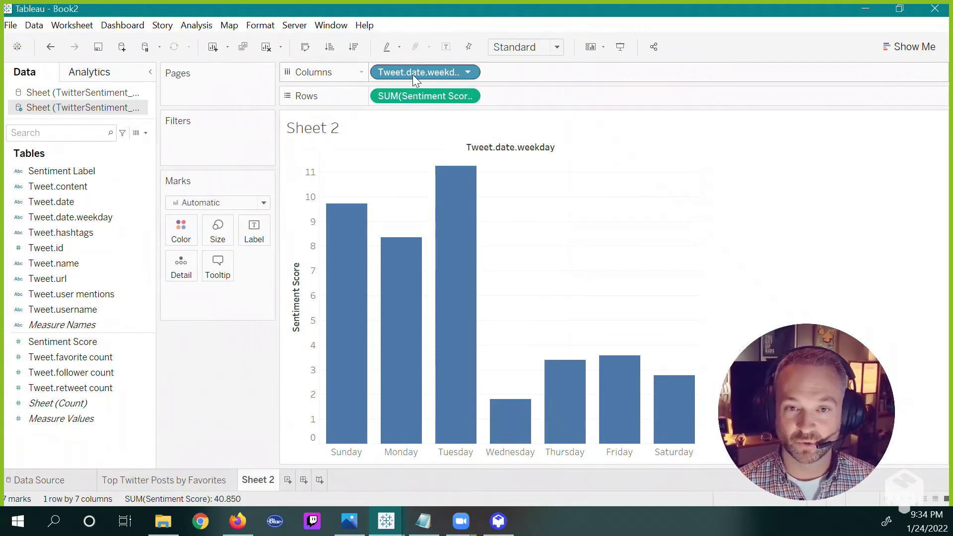
Step: Change the Sentiment Score aggregation in the rows from SUM to AVG
double_click(388, 95)
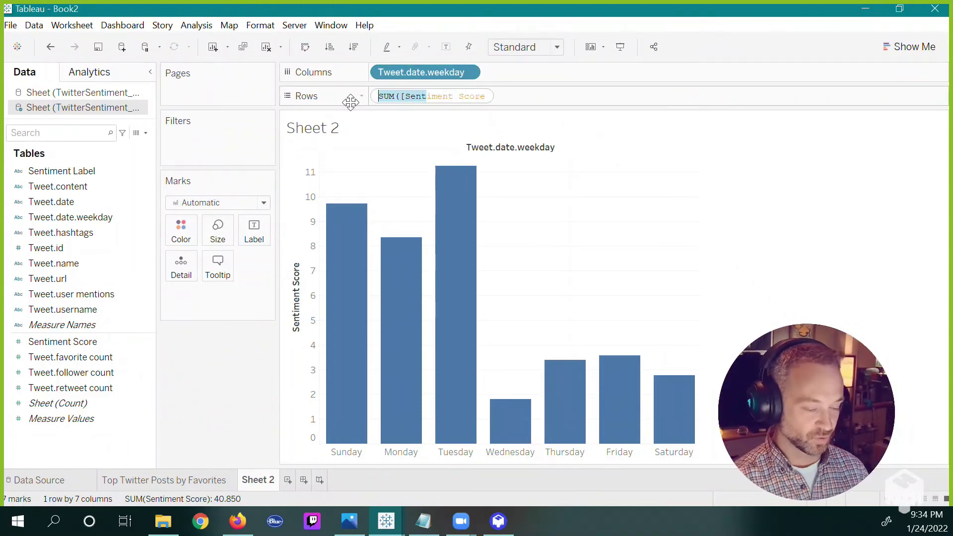
key(Left)
key(shift+Right)
key(shift+Right)
key(shift+Right)
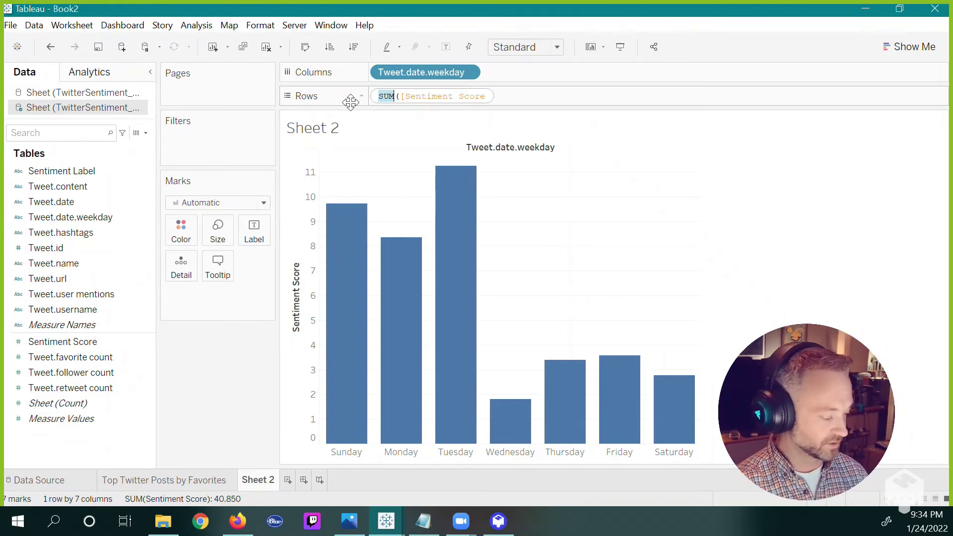
text(AVG)
key(Return)
key(Return)
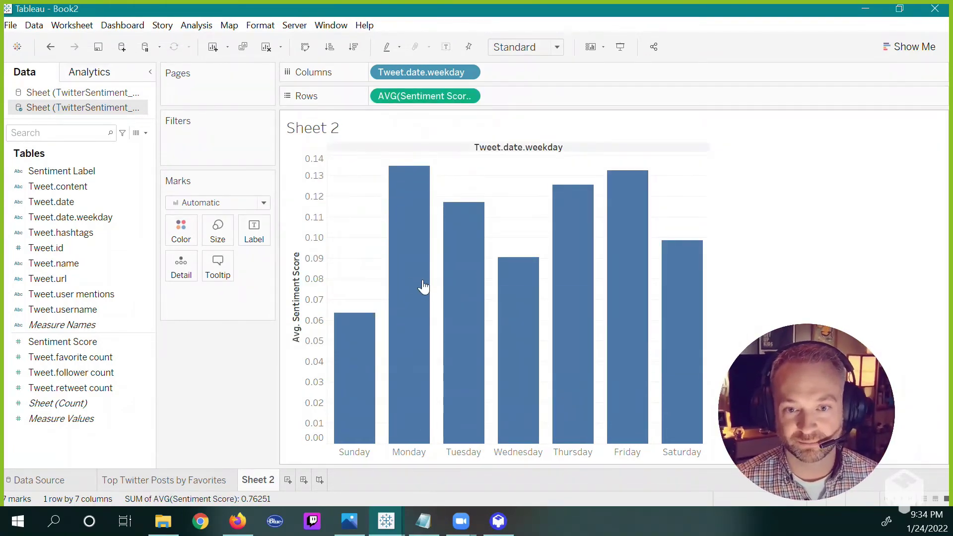
Step: Color the weekday bars by Tweet.favorite count and inspect the Wednesday and Sunday values
mouse_move(624, 282)
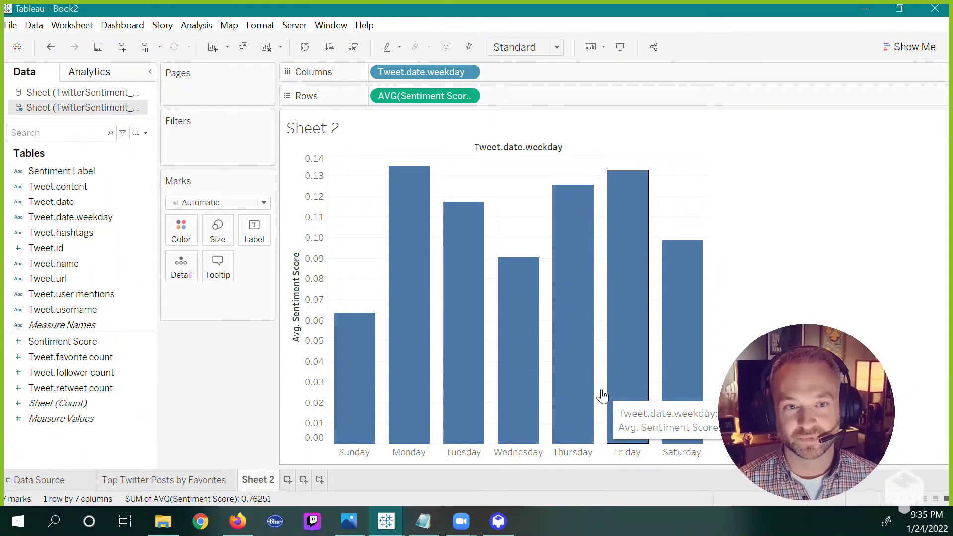
click(111, 358)
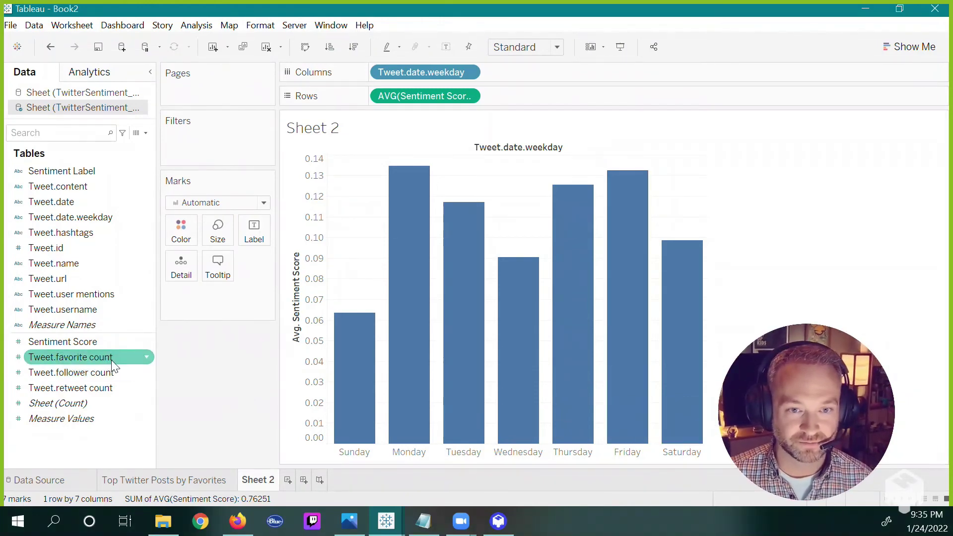
mouse_move(111, 360)
mouse_down()
mouse_move(198, 311)
mouse_move(183, 234)
mouse_up()
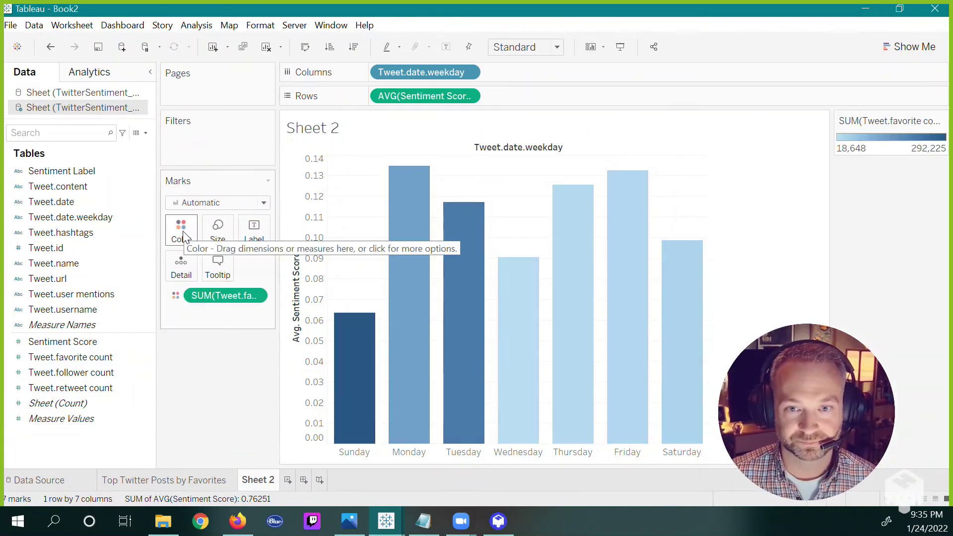
mouse_move(539, 350)
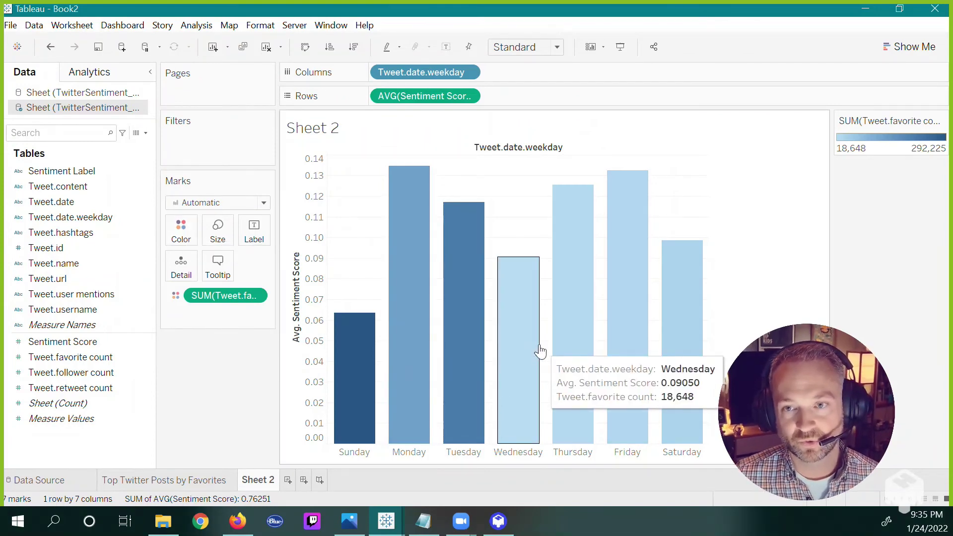
mouse_move(346, 385)
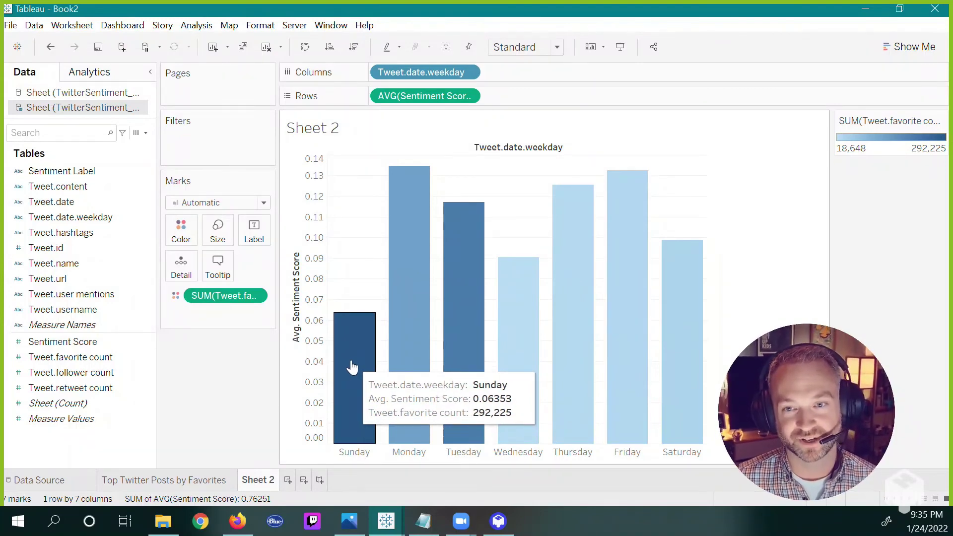
Step: Rename Sheet 2 as "Rams Sentiment by Weekday"
double_click(247, 480)
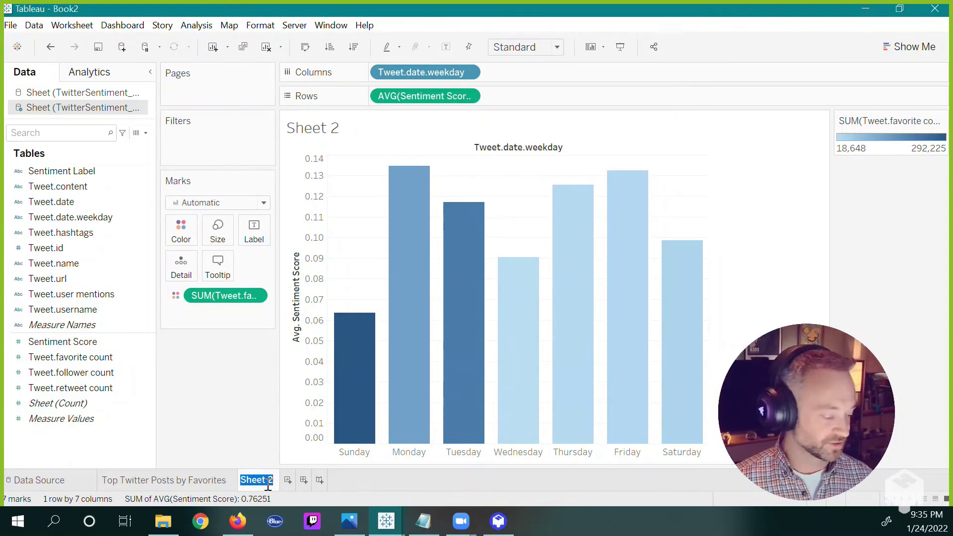
text(Rams)
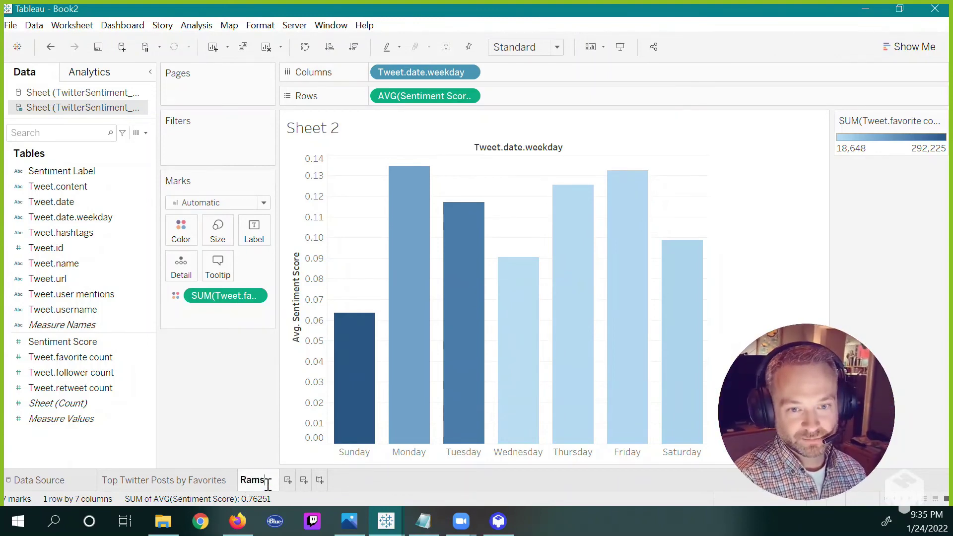
text( Sentiment )
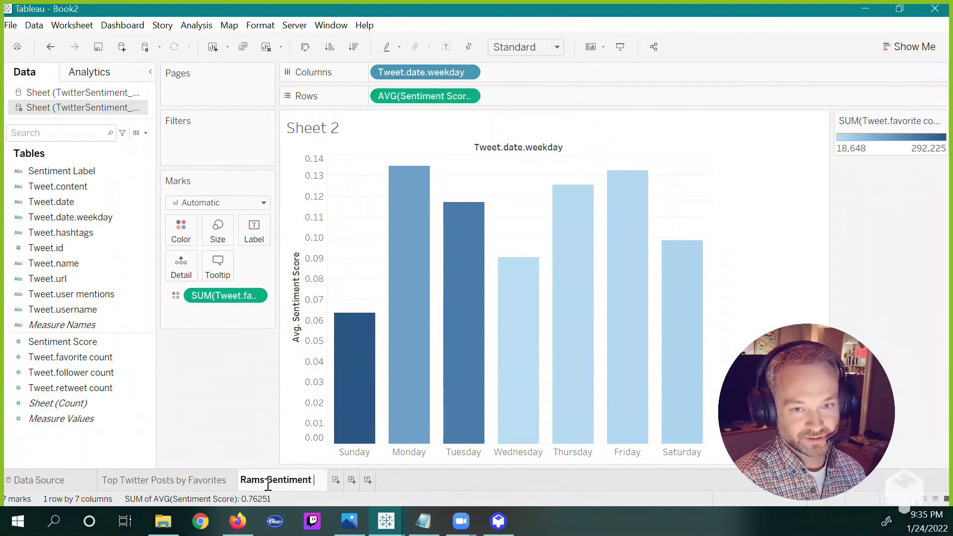
text(by Weekday)
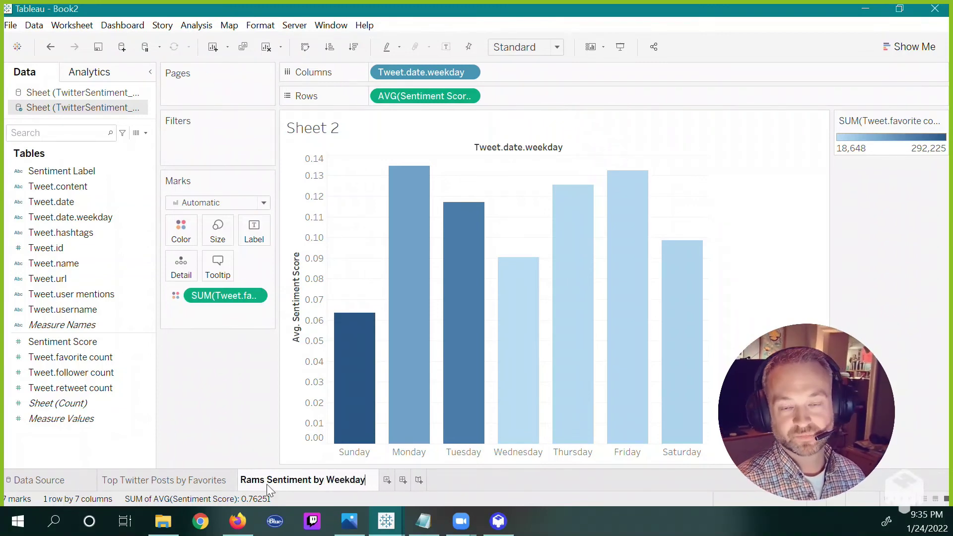
key(Return)
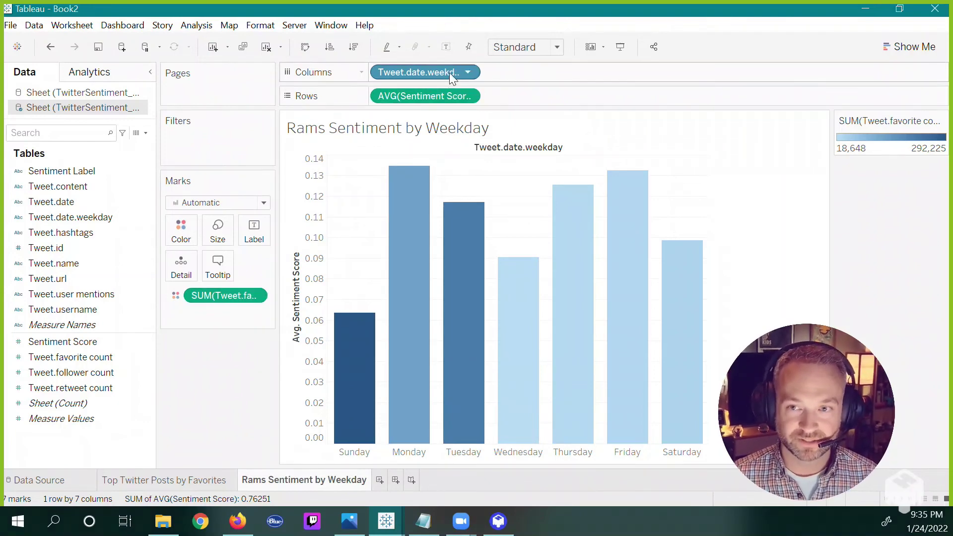
Step: Recolor the weekday bars with the Green-Gold palette at 73% opacity and give them a dark border
mouse_move(438, 282)
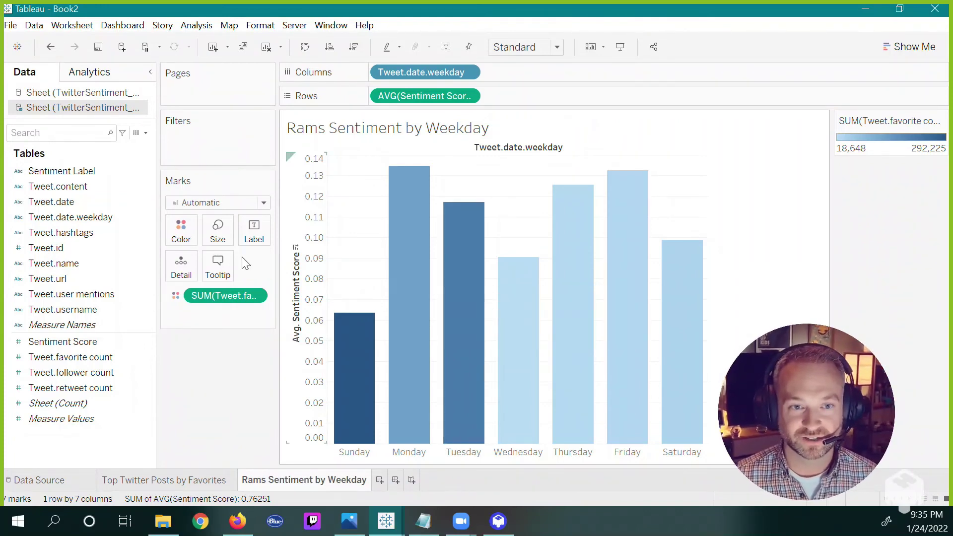
click(181, 230)
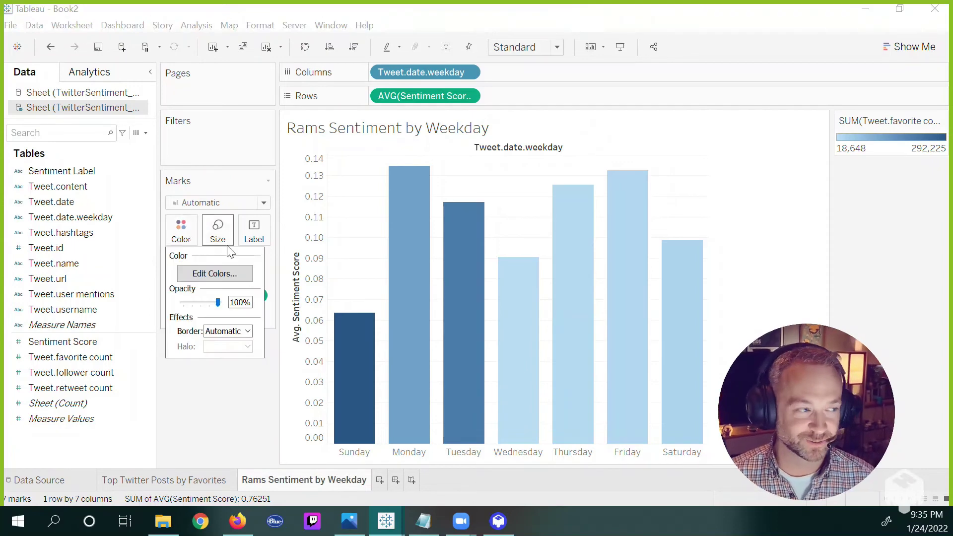
click(244, 273)
click(434, 210)
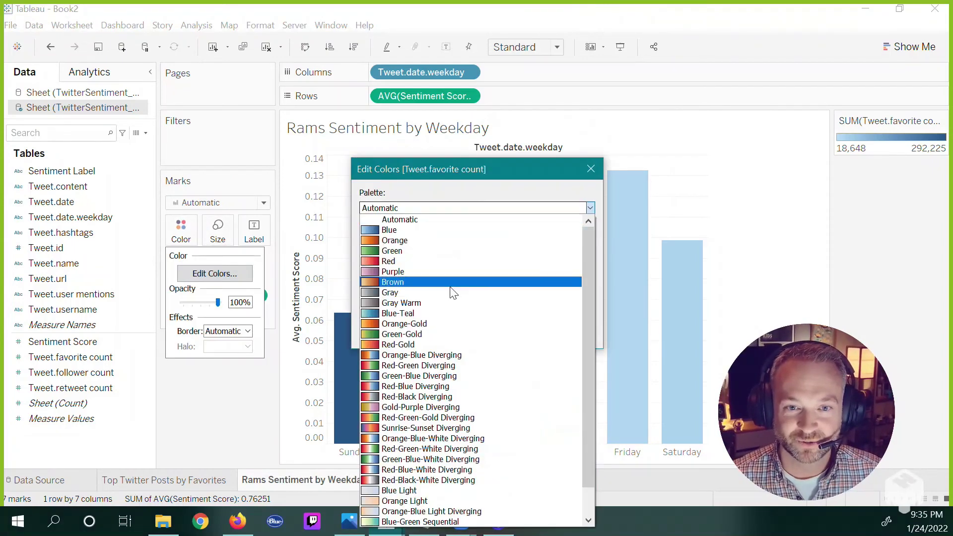
click(469, 334)
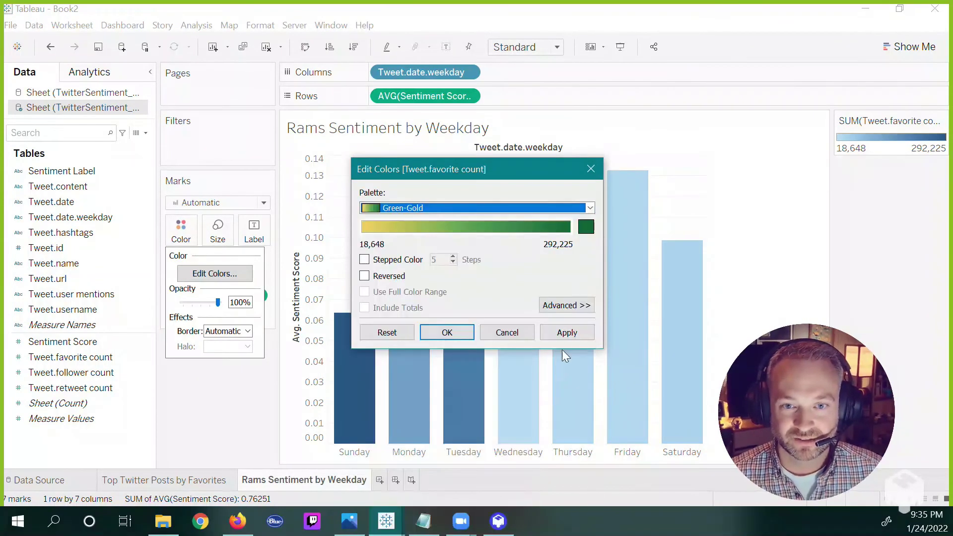
click(475, 208)
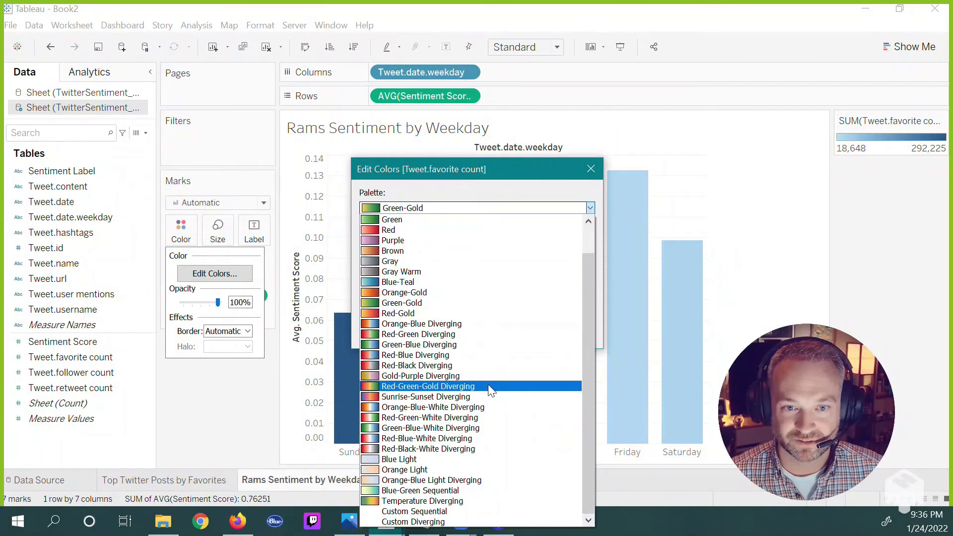
click(478, 305)
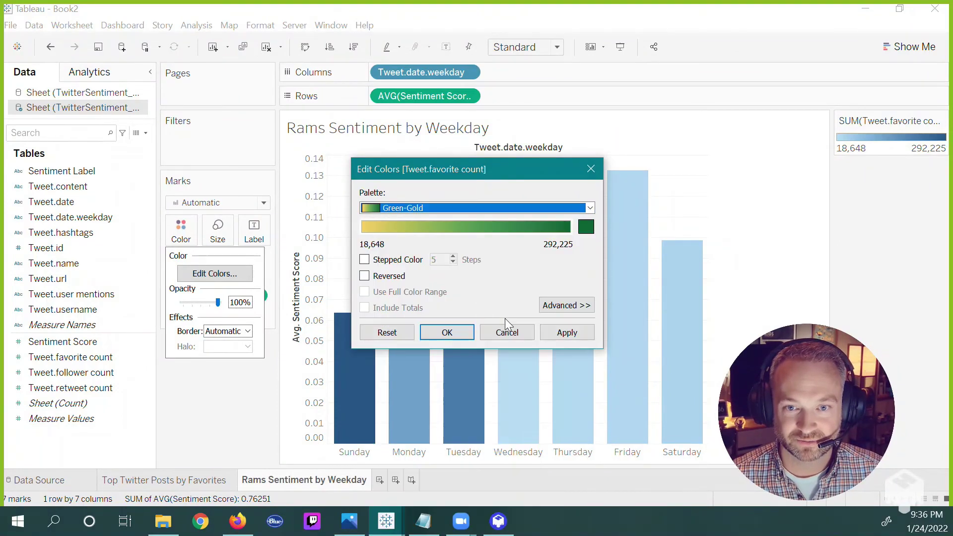
click(566, 332)
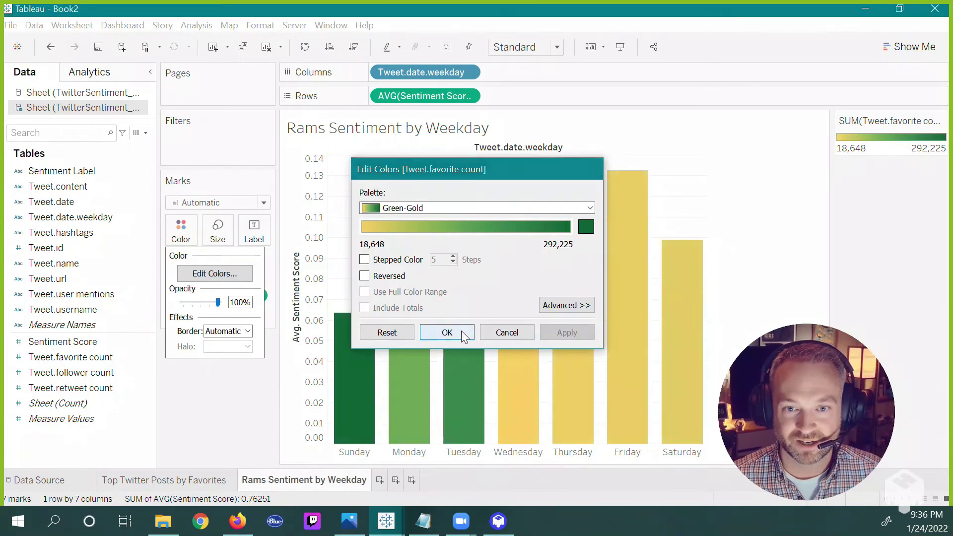
click(462, 333)
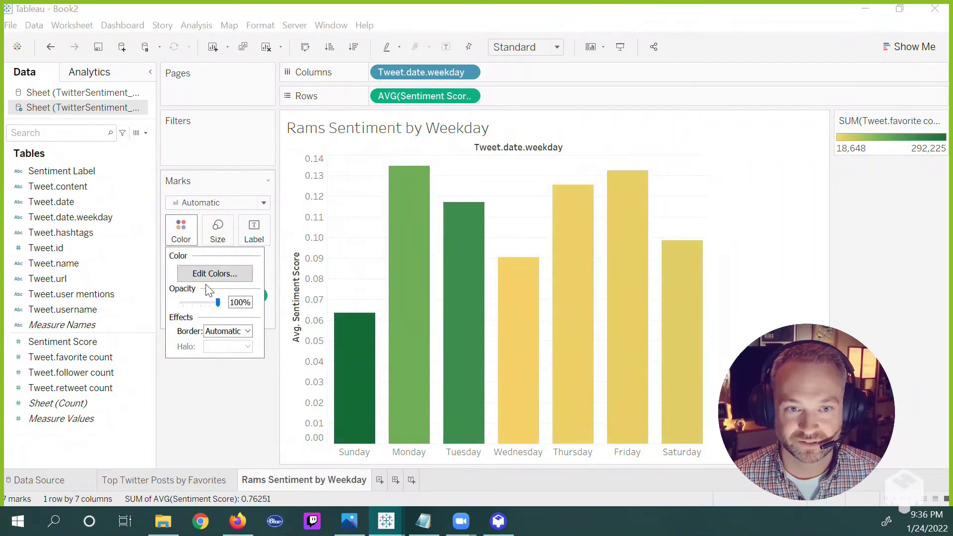
click(226, 337)
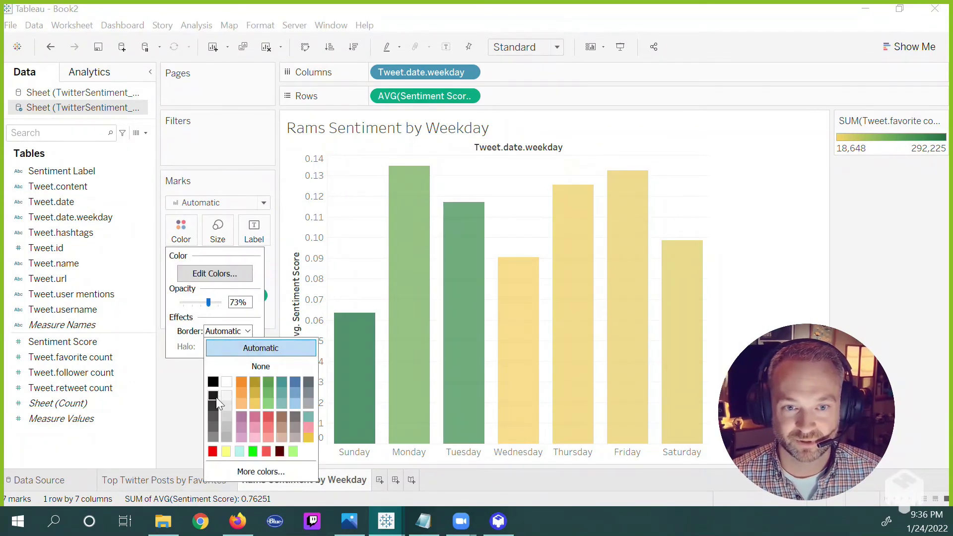
key(Escape)
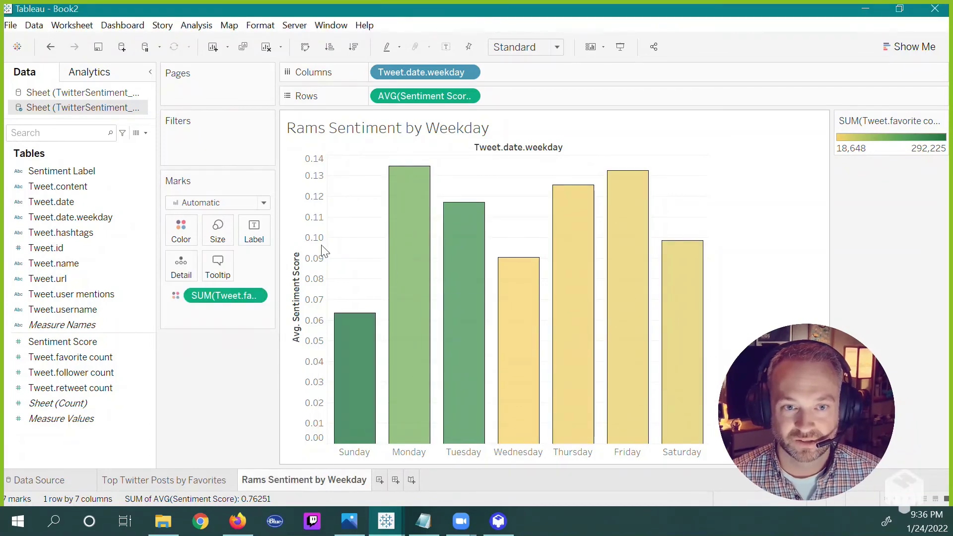
Step: Show mark labels on the bars in Min/Max mode, labeling only the maximum value
click(263, 231)
click(297, 263)
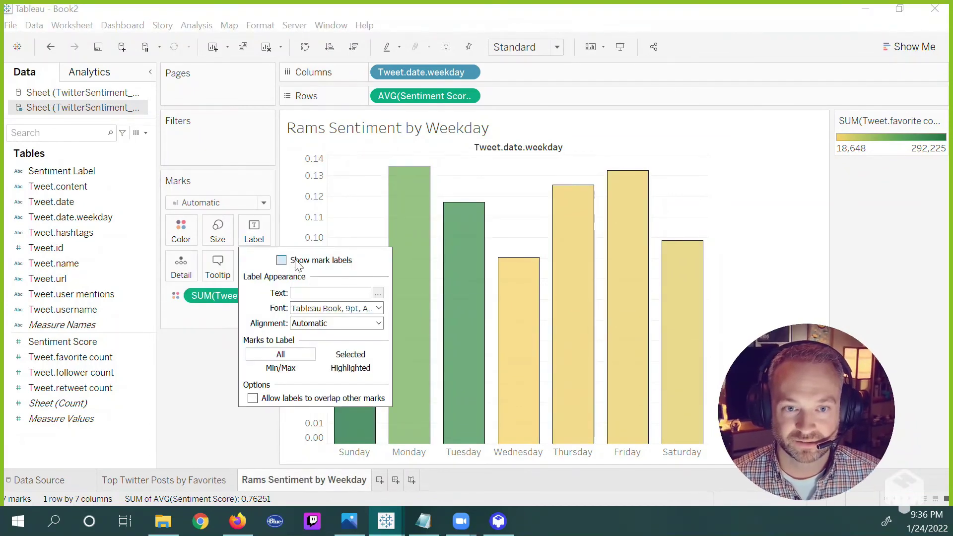
click(287, 368)
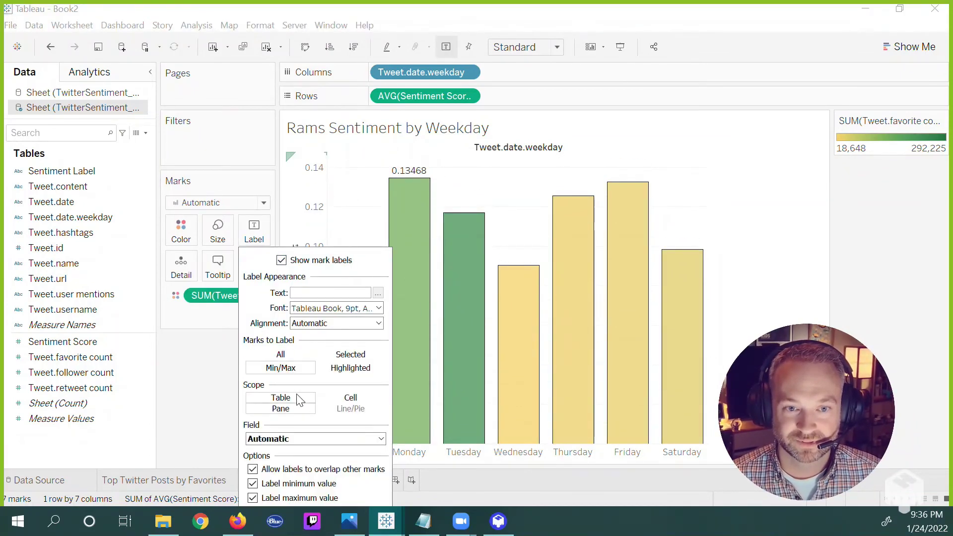
click(253, 485)
click(252, 484)
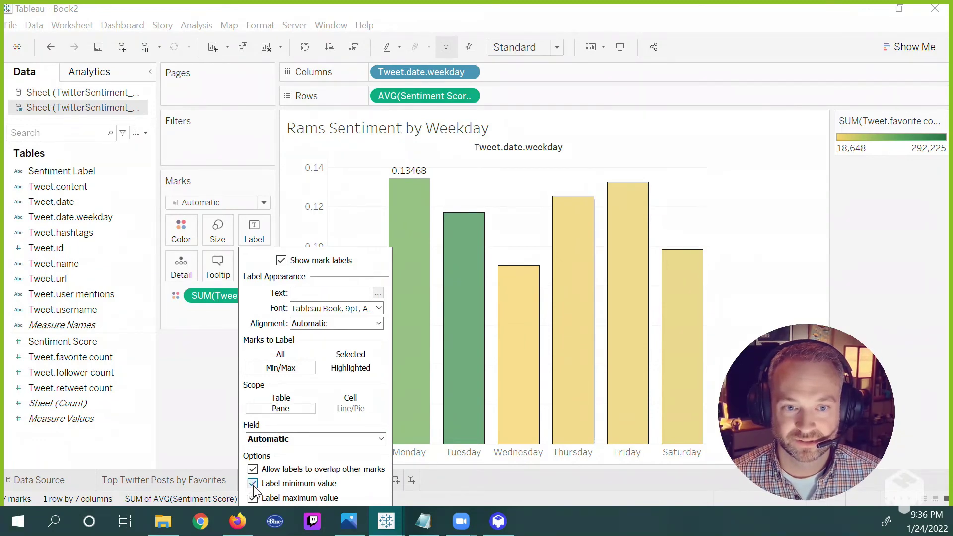
click(253, 485)
click(765, 321)
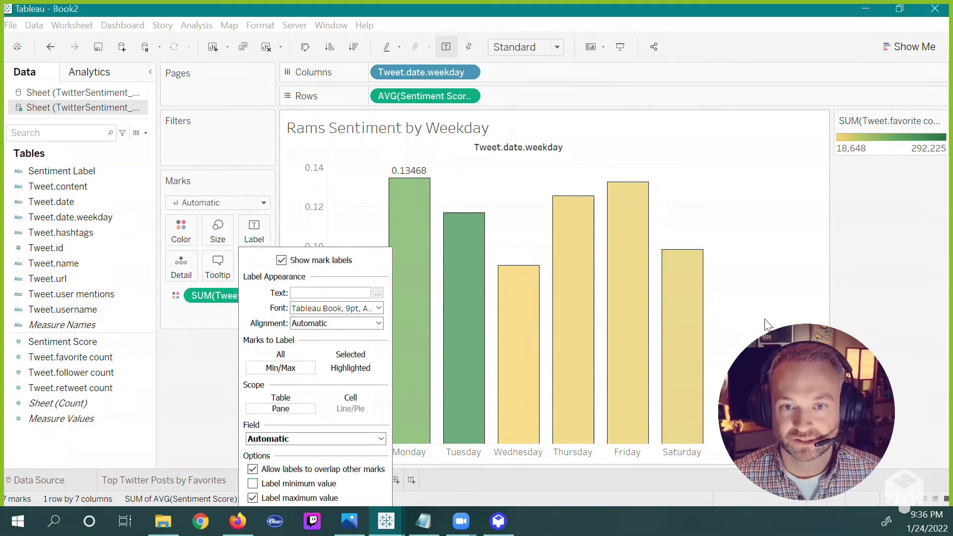
Step: Open the formatting of the AVG(Sentiment Score) row field and make the default axis font bold
right_click(412, 99)
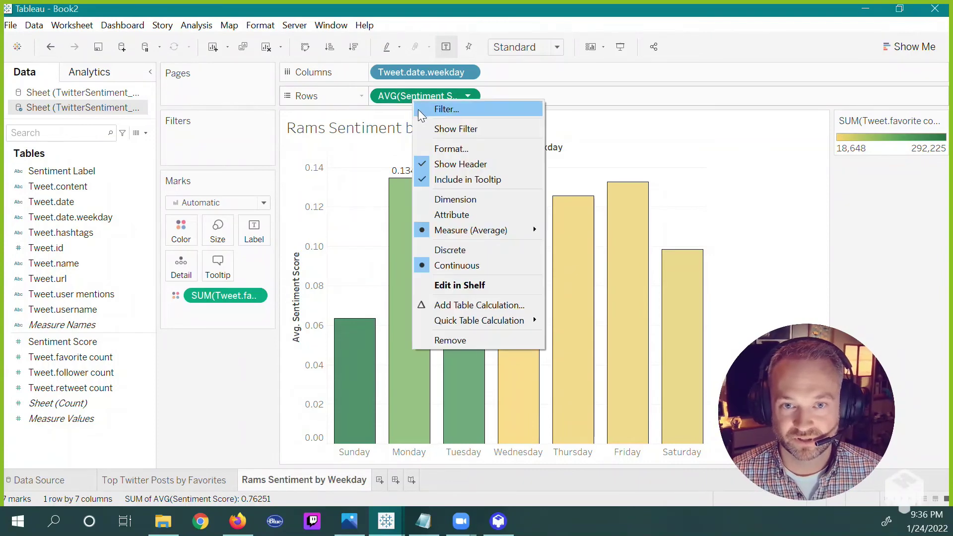
click(467, 180)
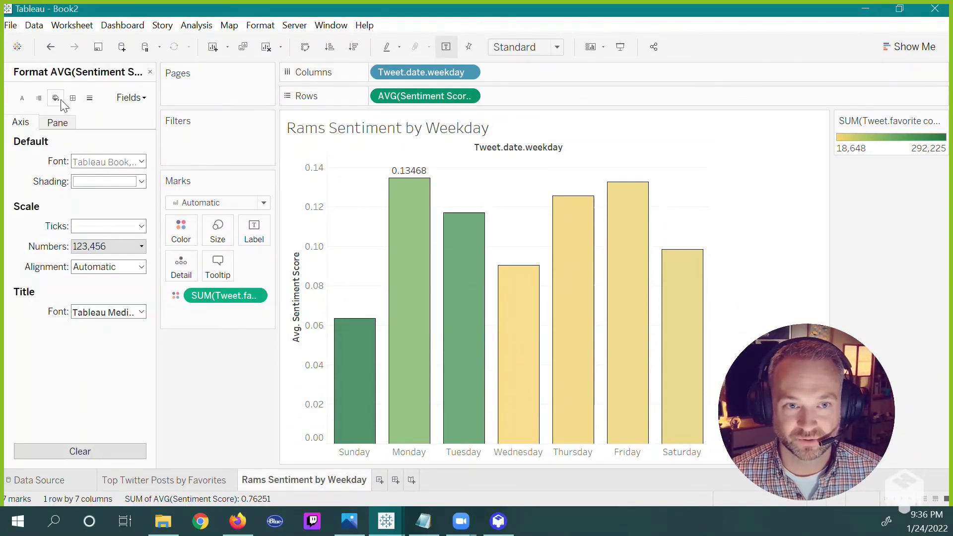
click(100, 167)
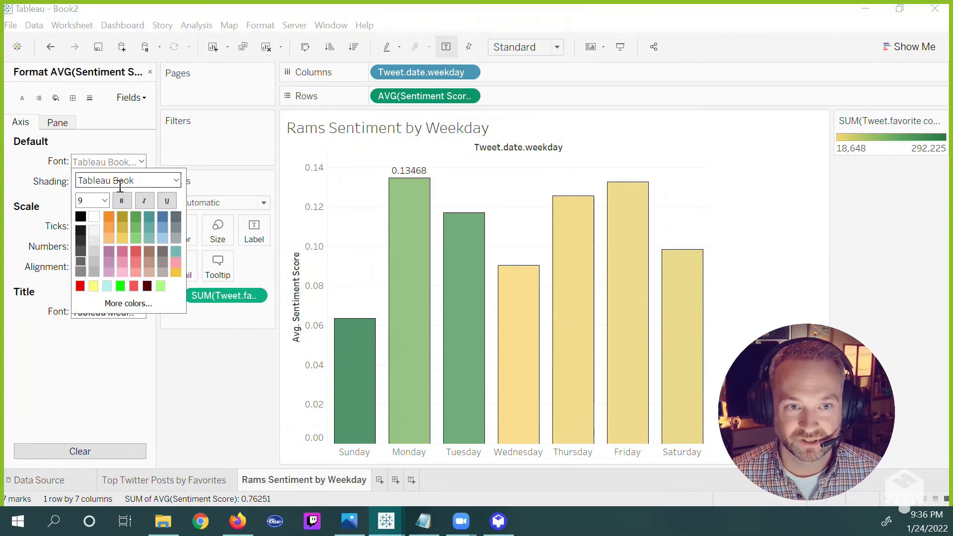
click(124, 202)
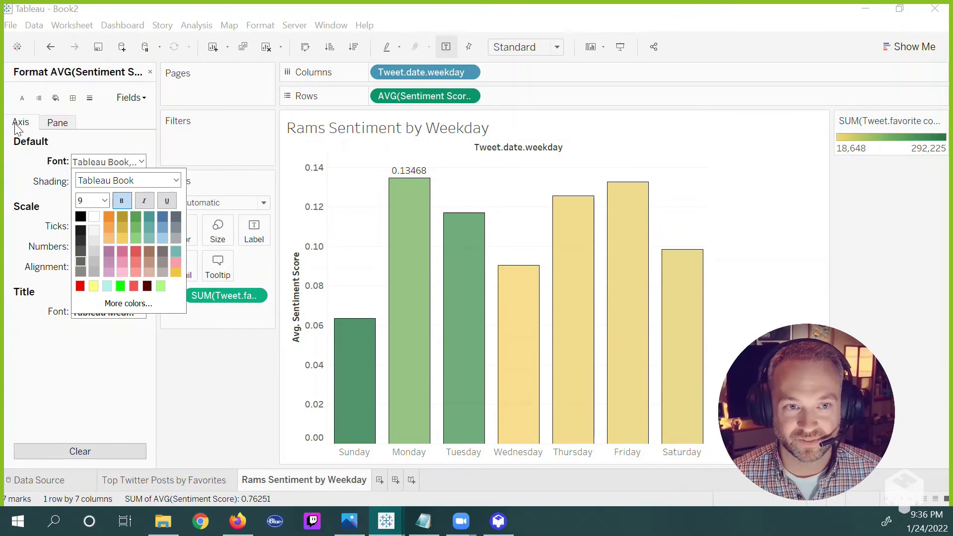
Step: Set the default pane number format of the average sentiment score to Number (Custom) with 2 decimal places
click(57, 123)
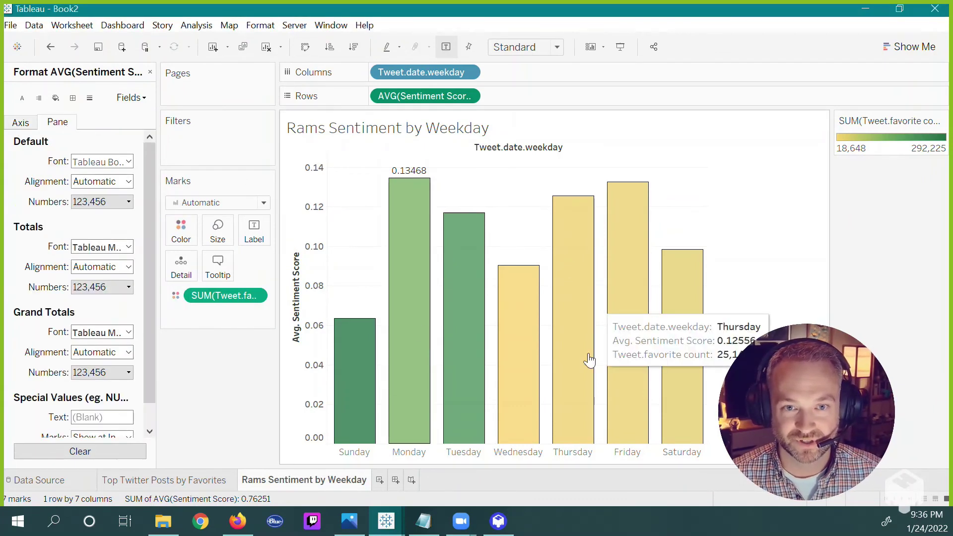
click(128, 201)
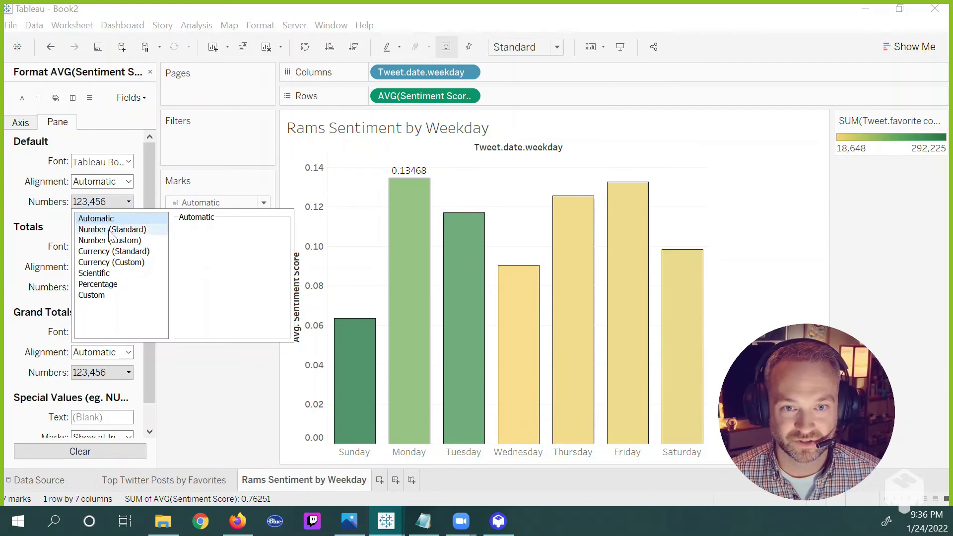
click(111, 230)
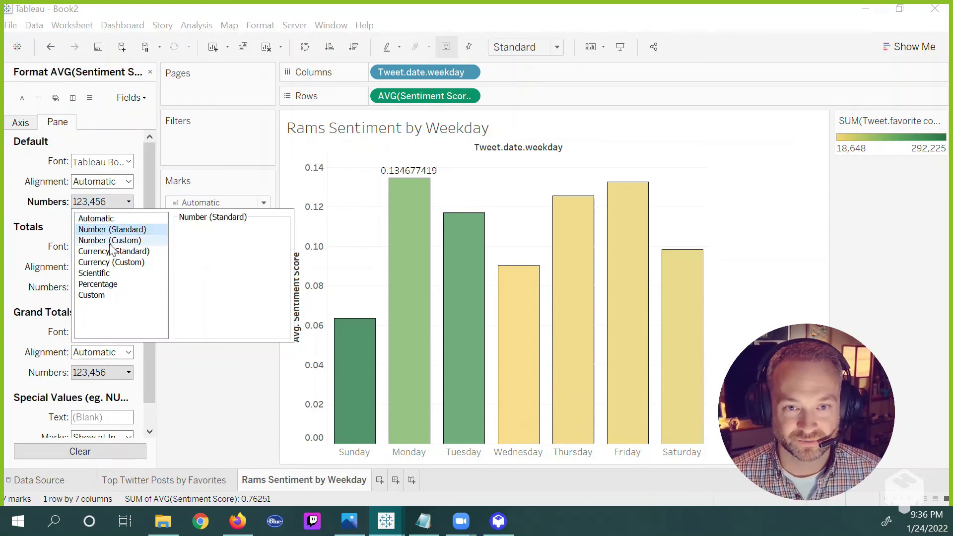
click(110, 242)
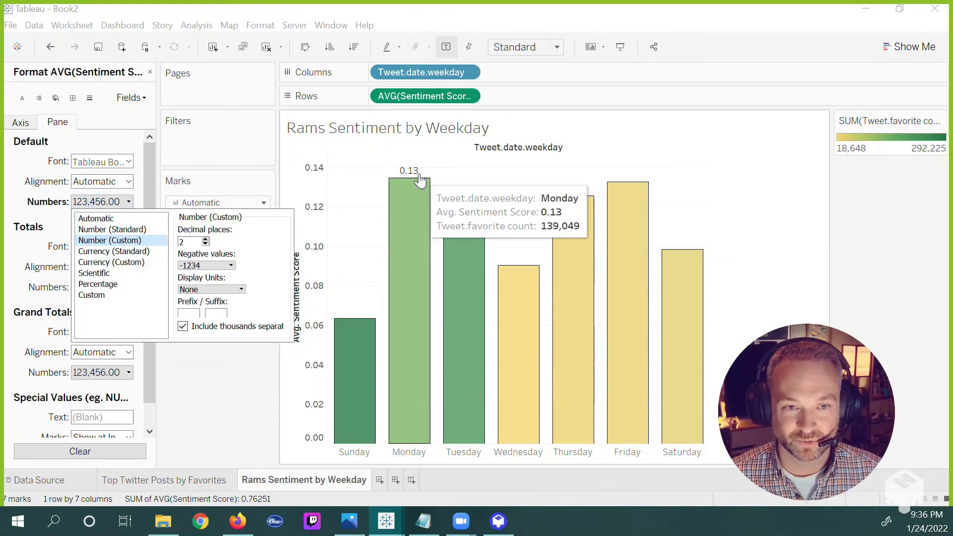
click(236, 395)
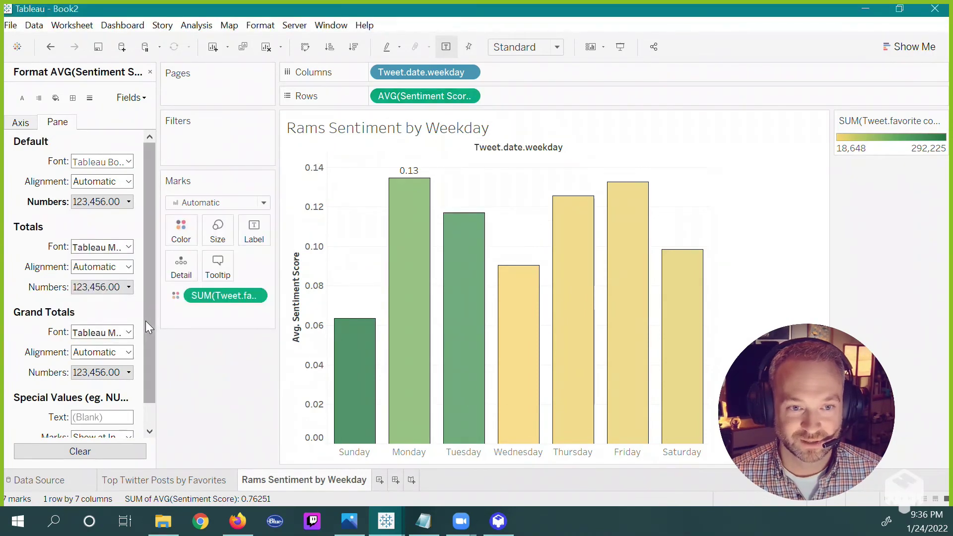
Step: Make the totals font bold in the sentiment score's pane formatting
click(99, 247)
click(123, 288)
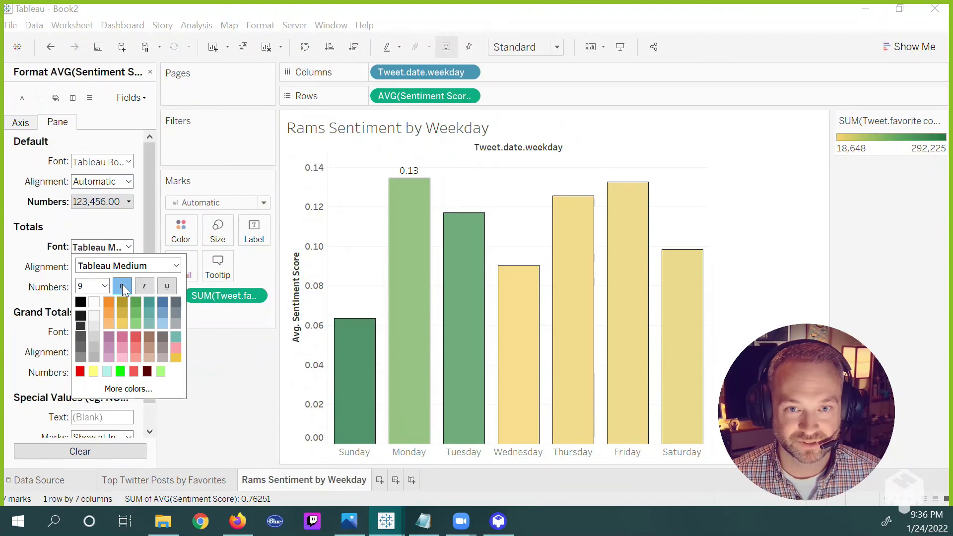
click(188, 340)
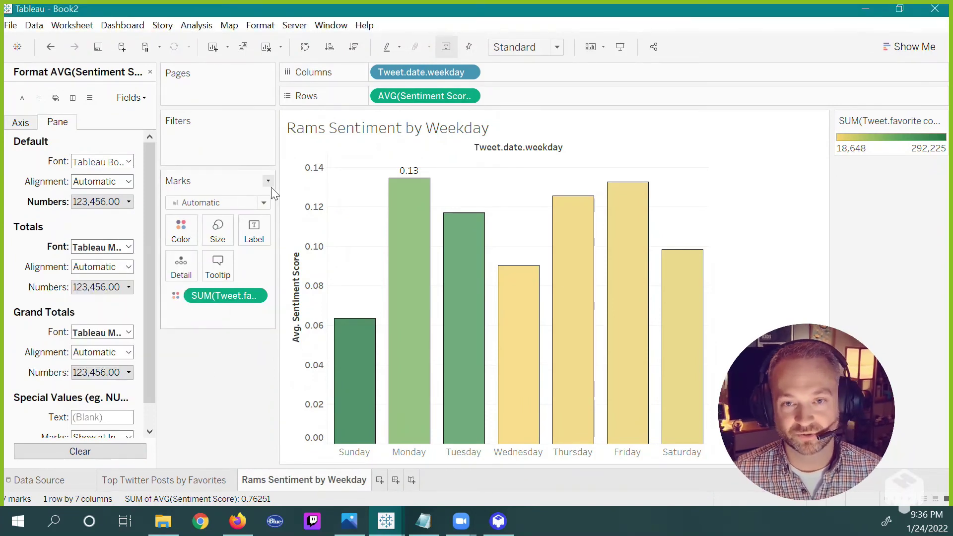
Step: Hide the Tweet.date.weekday field label above the columns and close the formatting settings
right_click(503, 148)
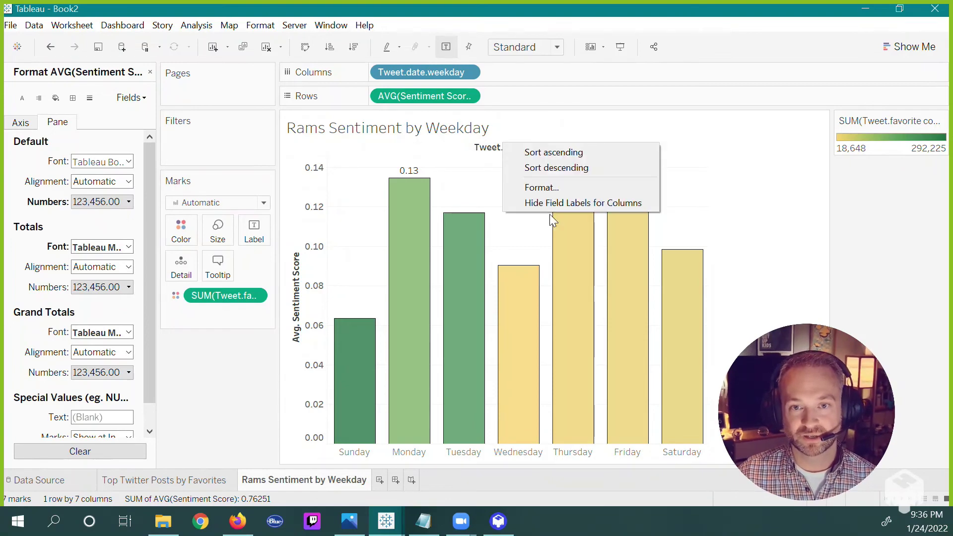
click(552, 203)
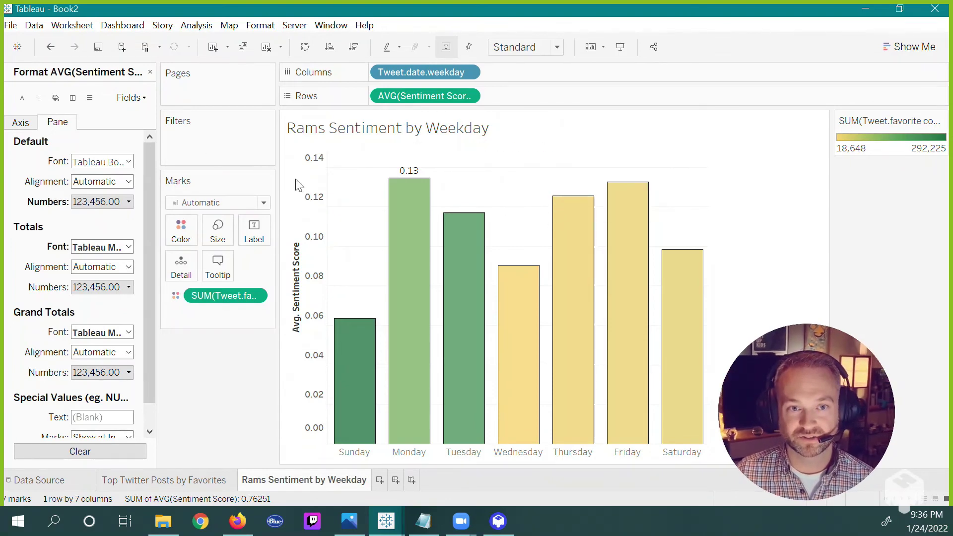
click(152, 72)
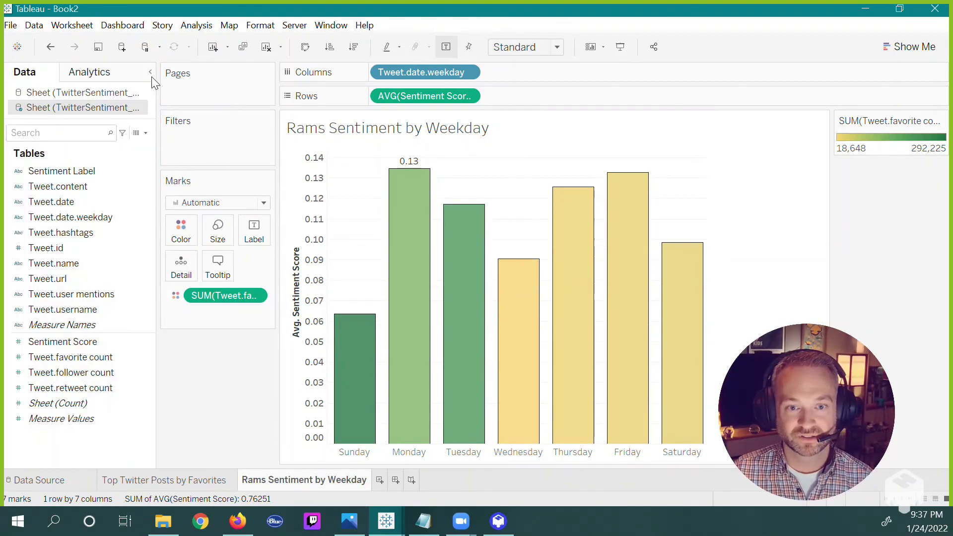
Step: Add a new worksheet and connect the Excel file TwitterSentiment_JoeBurrow as a new data source
click(378, 479)
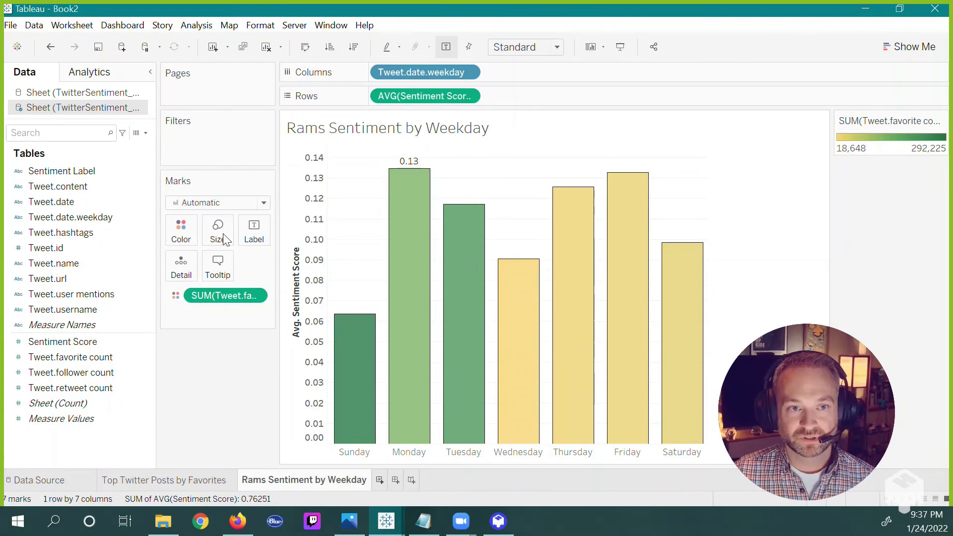
click(32, 27)
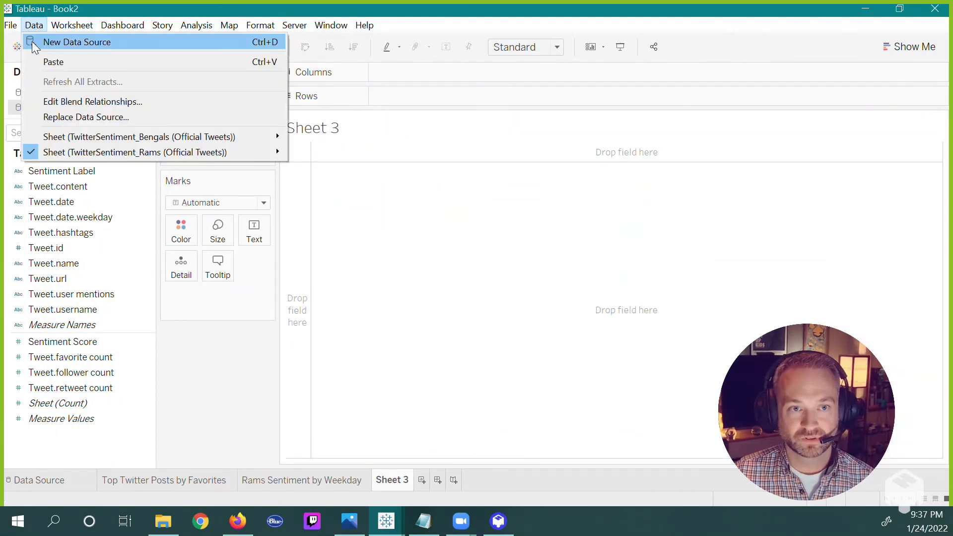
click(32, 41)
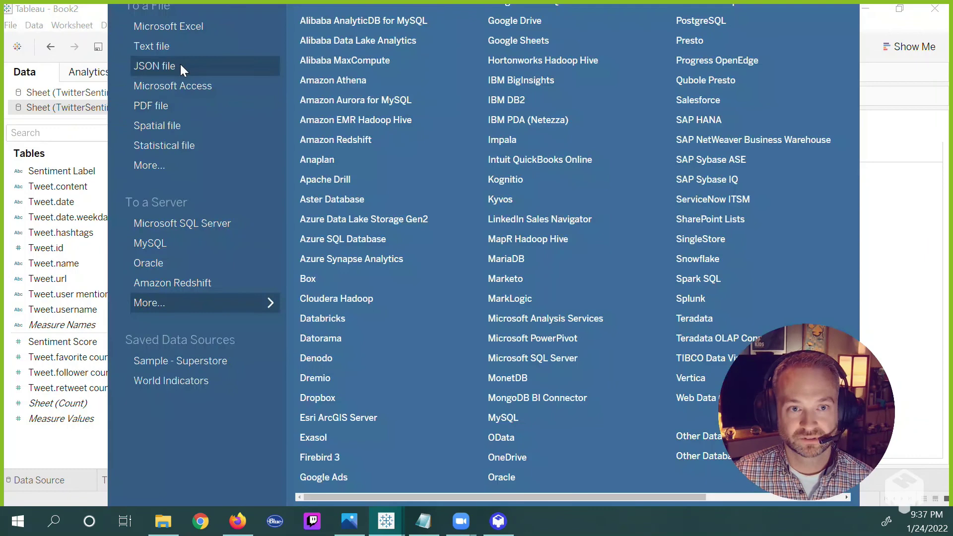
click(180, 27)
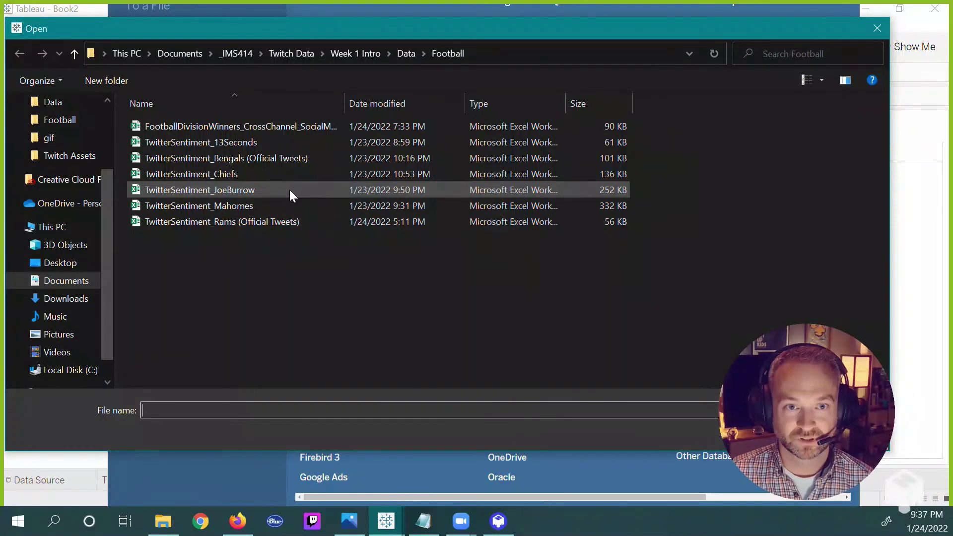
double_click(290, 189)
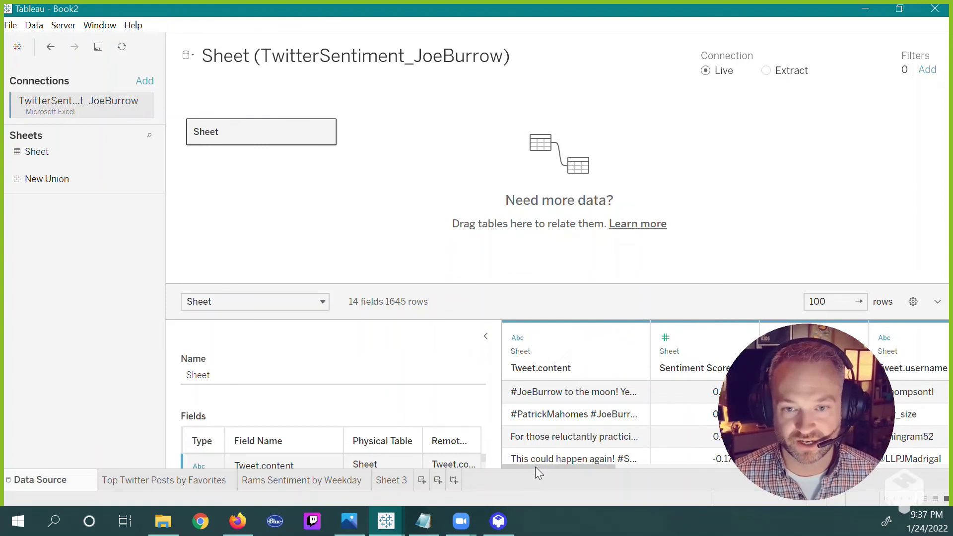
drag(535, 466, 571, 462)
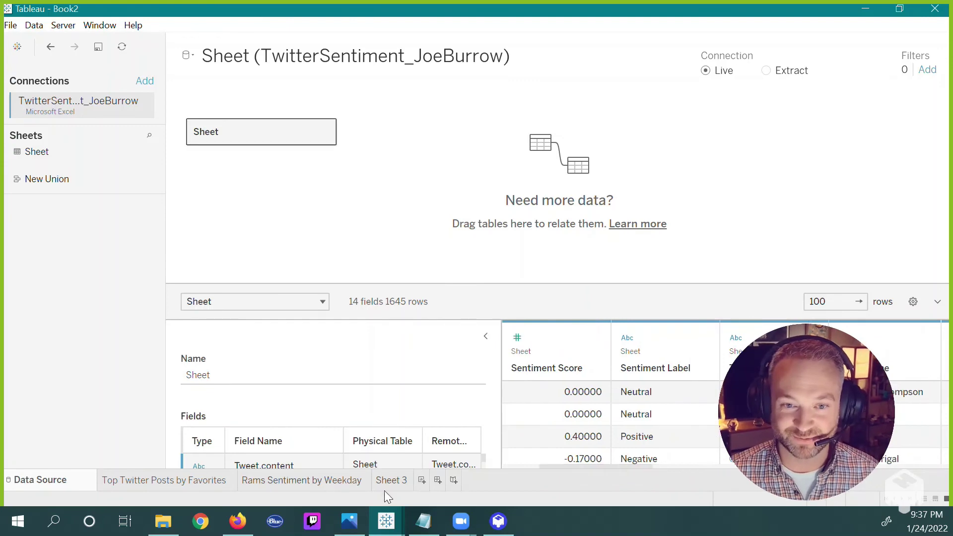
Step: On Sheet 3, chart Tweet.favorite count by Tweet.username as horizontal bars sorted in descending order
click(390, 481)
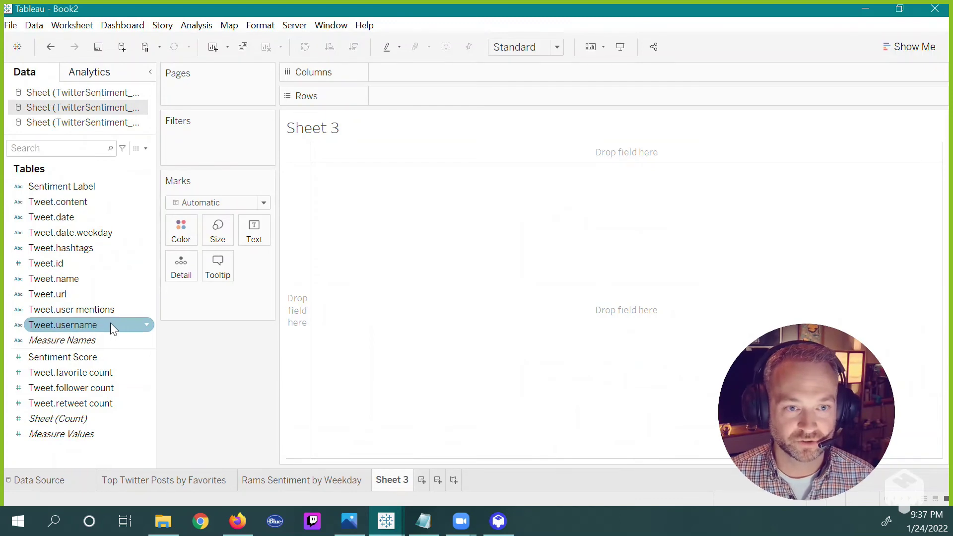
mouse_move(102, 319)
mouse_down()
mouse_move(209, 297)
mouse_move(245, 247)
mouse_move(142, 279)
mouse_move(99, 320)
mouse_up()
click(111, 372)
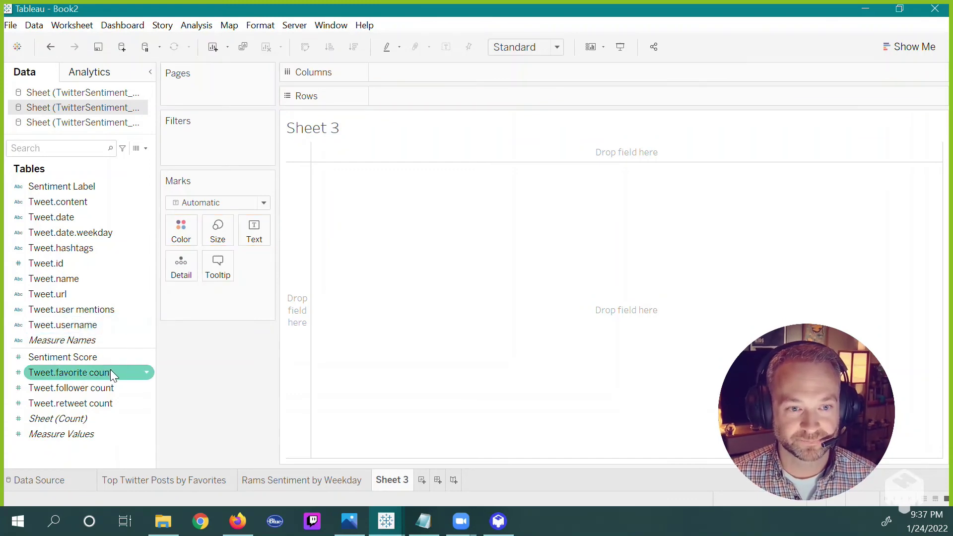
mouse_move(107, 371)
mouse_down()
mouse_move(435, 127)
mouse_move(433, 93)
mouse_up()
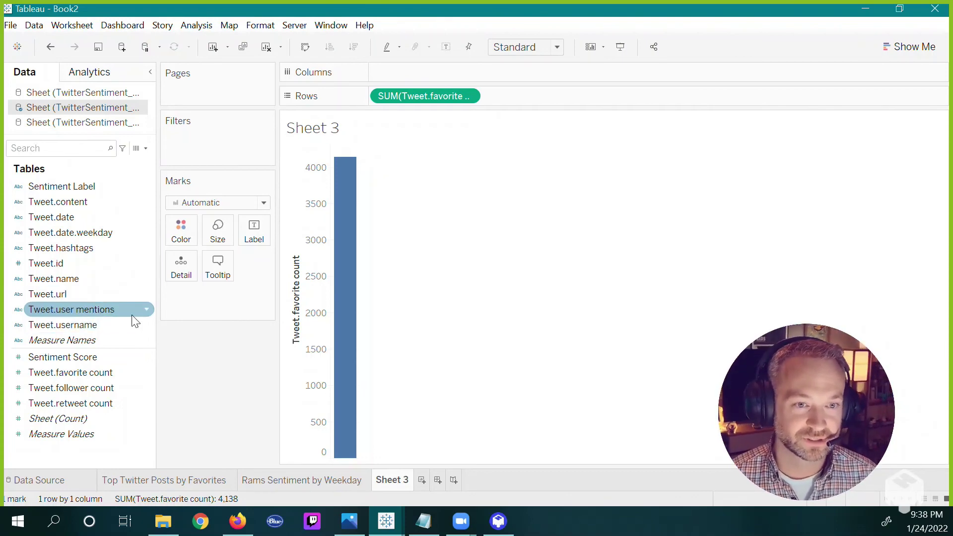
drag(99, 325, 417, 78)
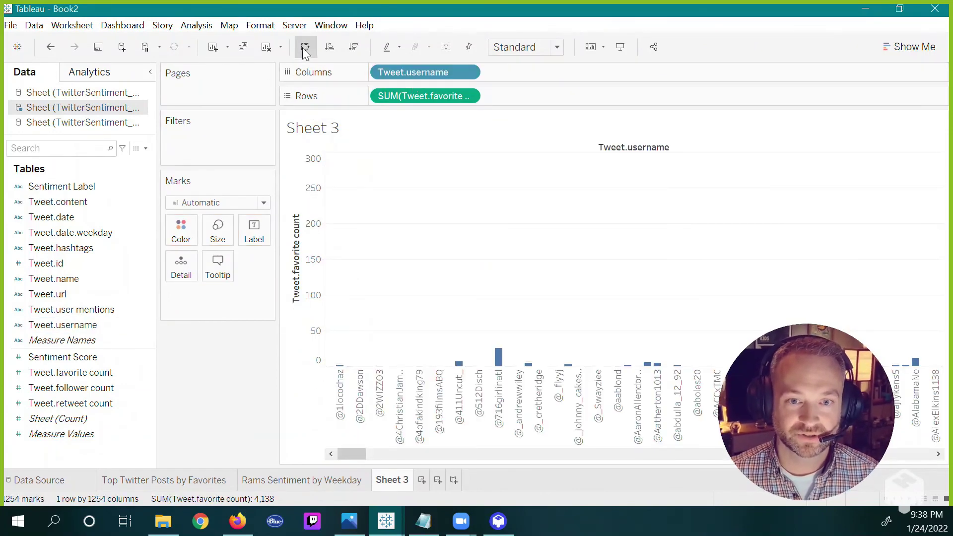
click(304, 49)
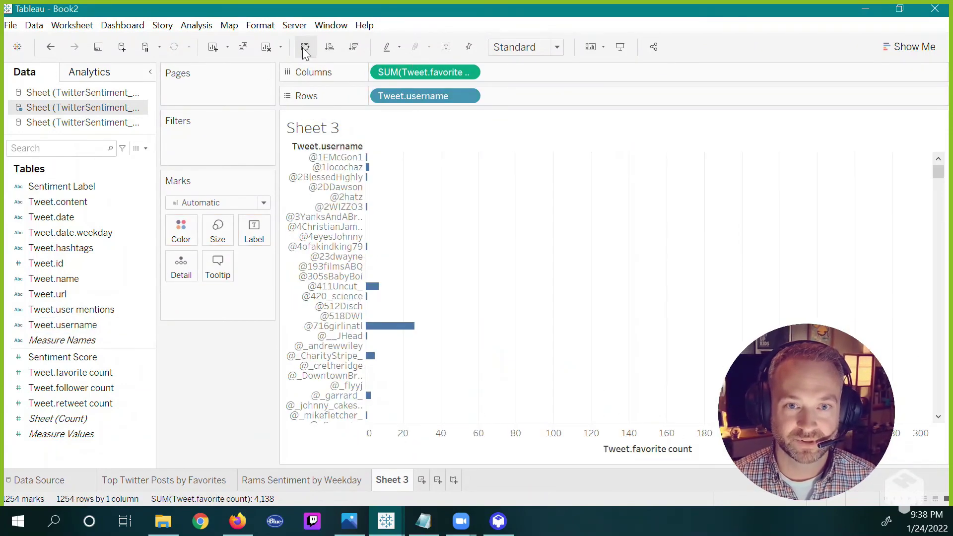
click(354, 49)
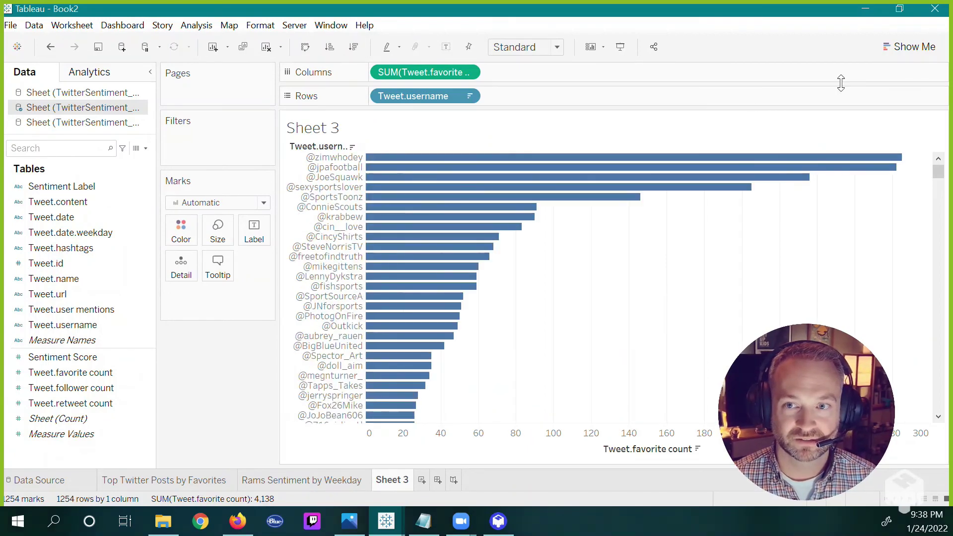
Step: Convert the favorite count bar chart to packed bubbles and widen the Marks card
click(889, 52)
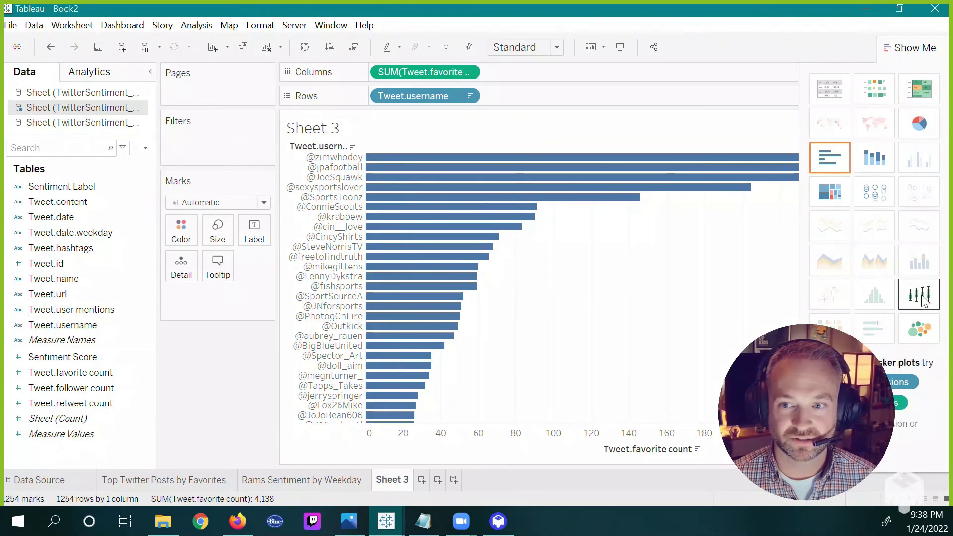
click(919, 329)
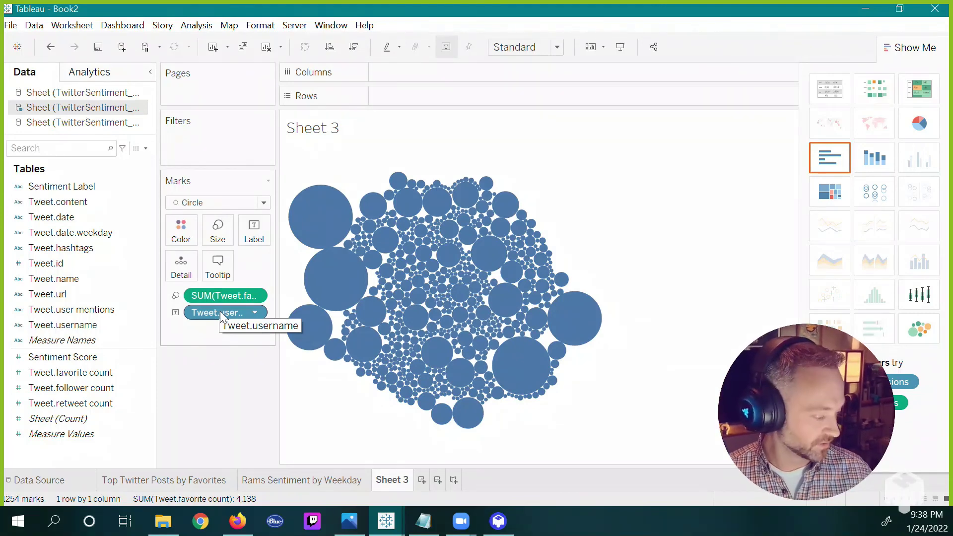
drag(220, 311, 256, 233)
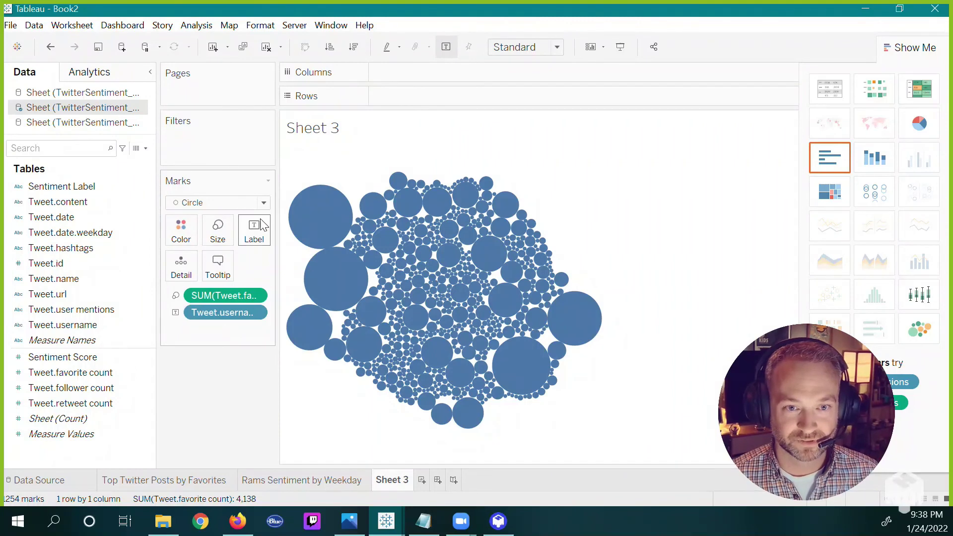
drag(276, 233, 366, 251)
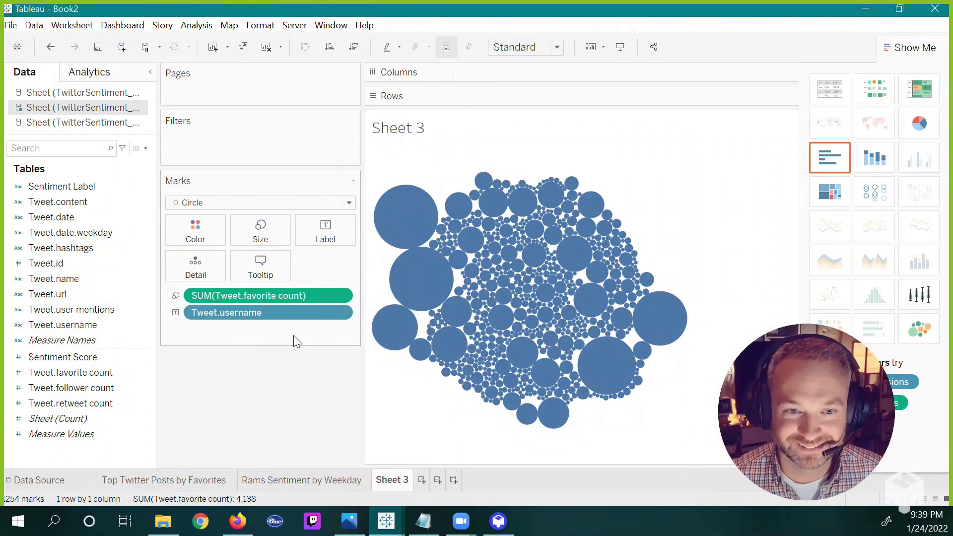
Step: Switch the bubbles' mark labels off and back on
click(324, 235)
click(359, 261)
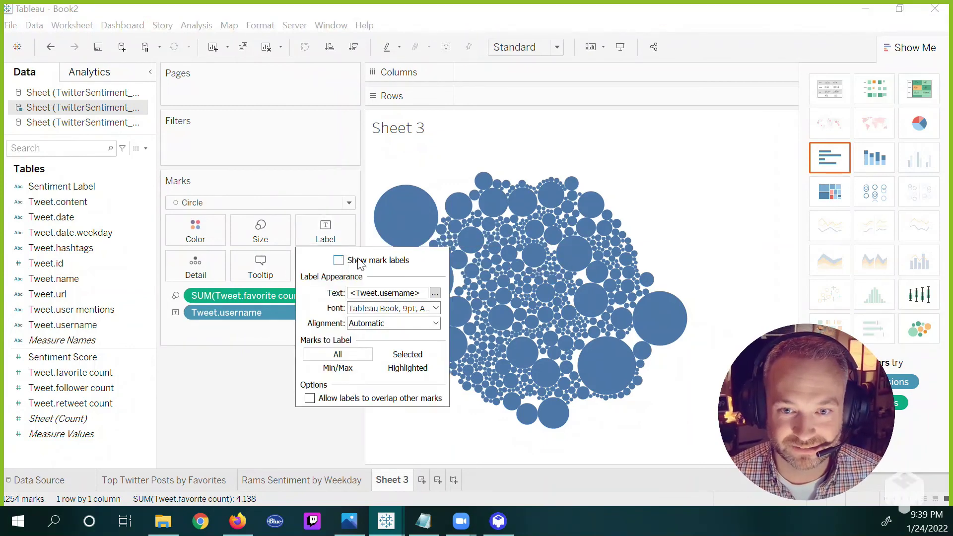
click(358, 261)
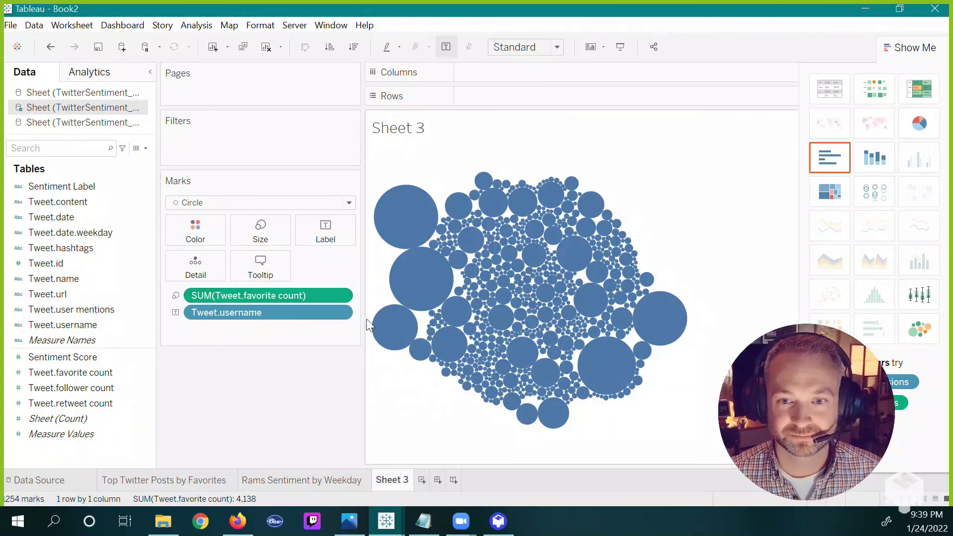
Step: Try adding SUM(Tweet.favorite count) to the mark labels and changing the mark type to Shape
drag(279, 294, 330, 226)
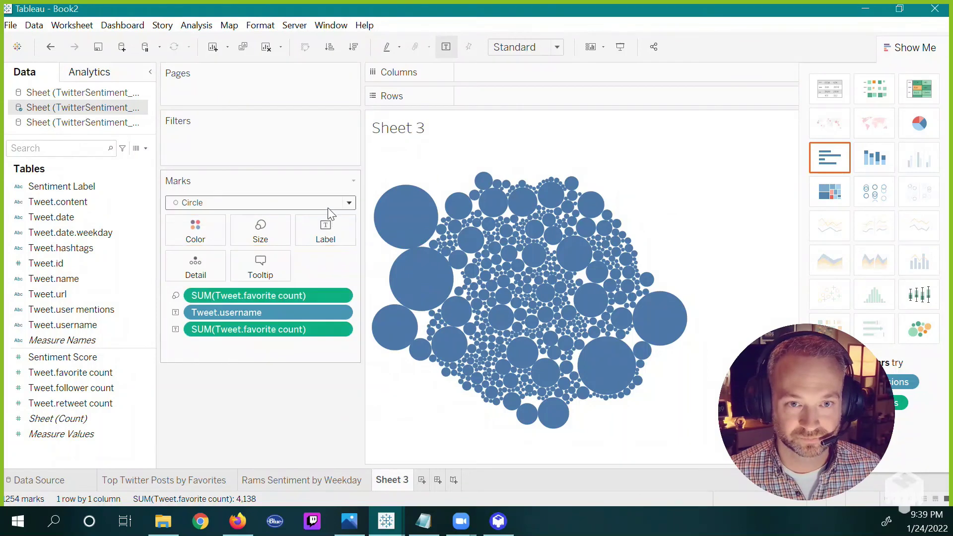
click(330, 205)
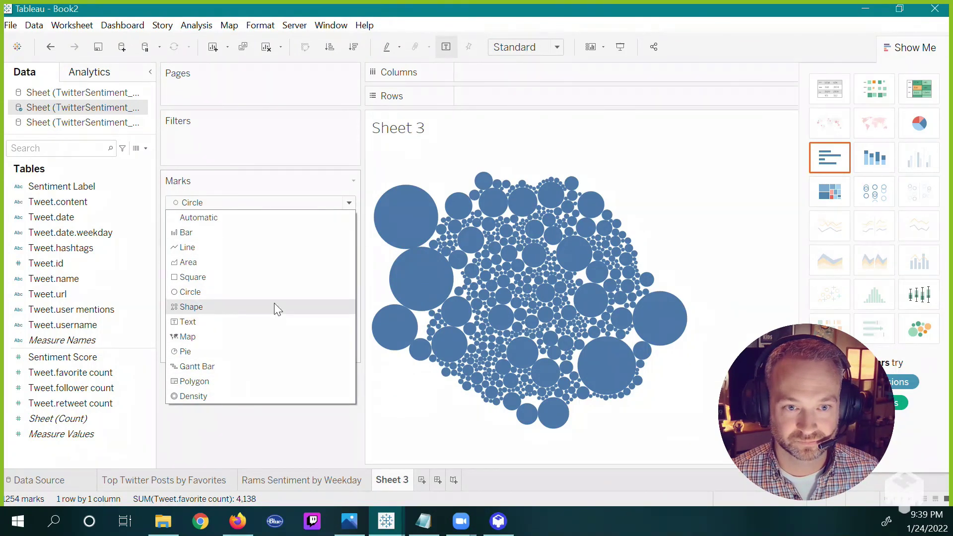
click(259, 304)
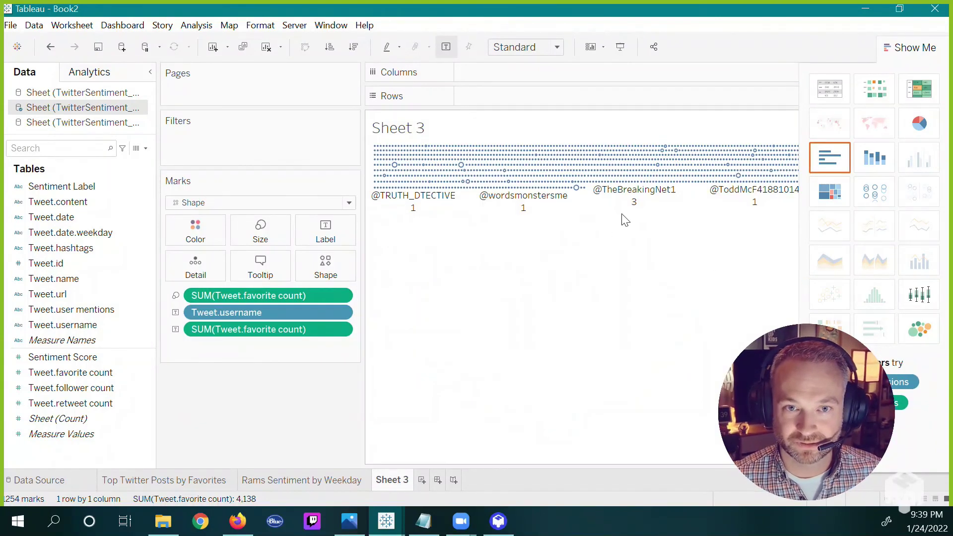
Step: Sort the usernames in descending order by favorite count and convert the view back to packed bubbles
click(354, 48)
click(902, 53)
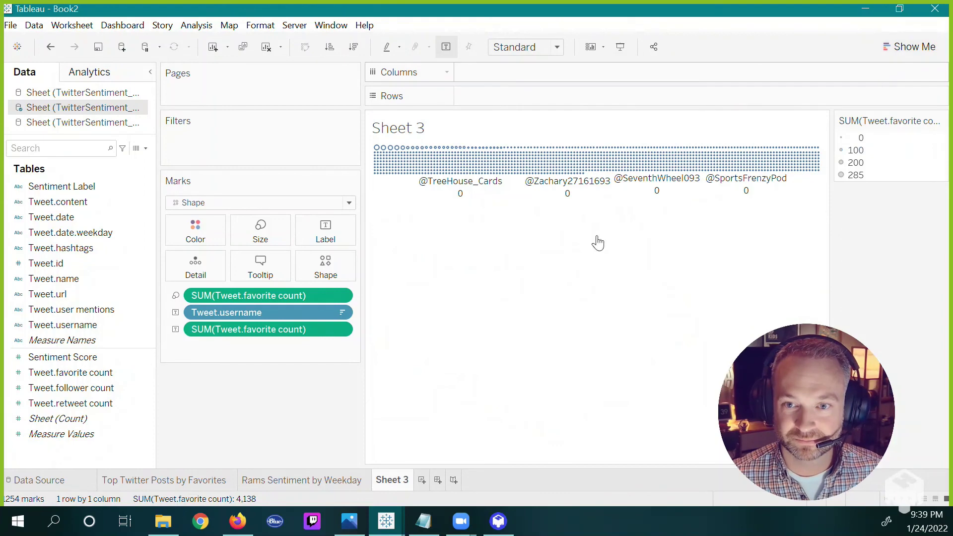
click(895, 53)
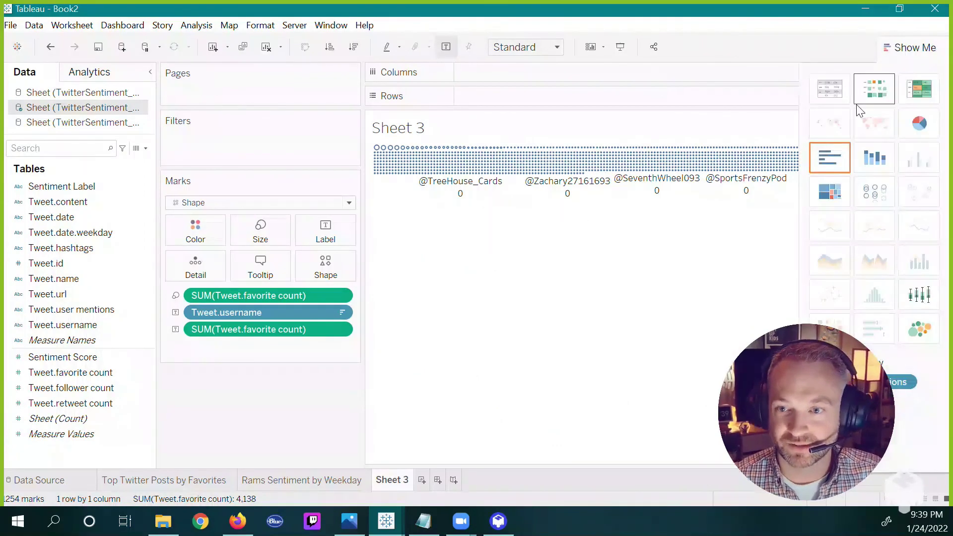
click(922, 328)
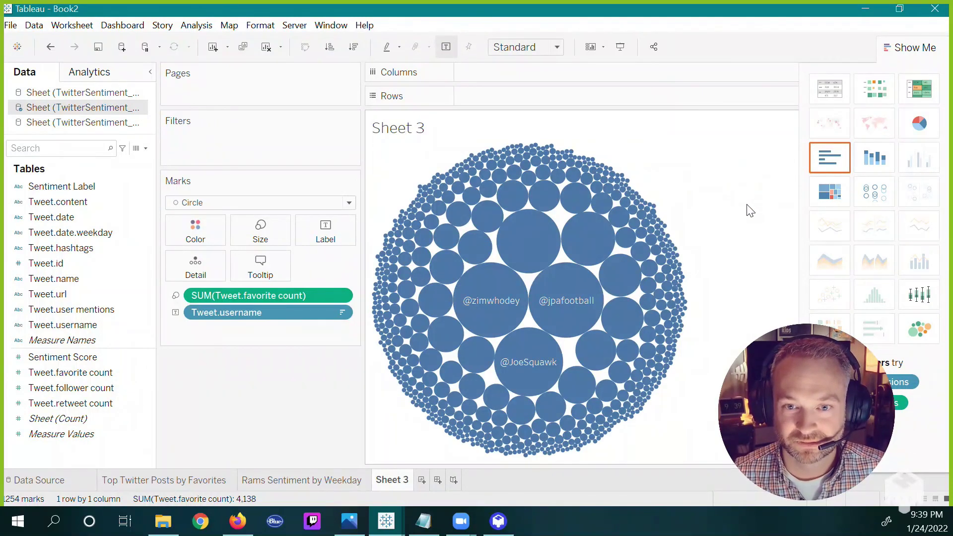
click(908, 47)
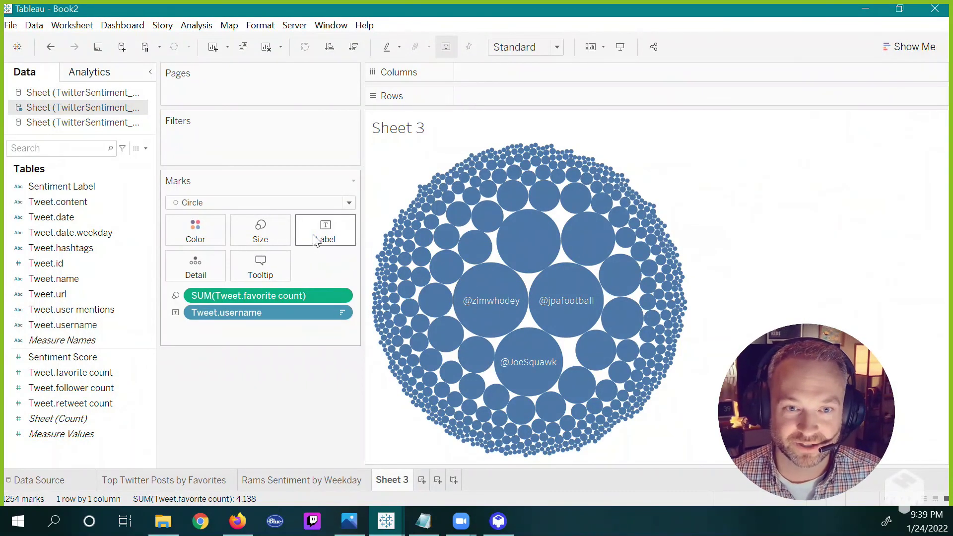
Step: Try allowing the username labels to overlap other marks
click(315, 241)
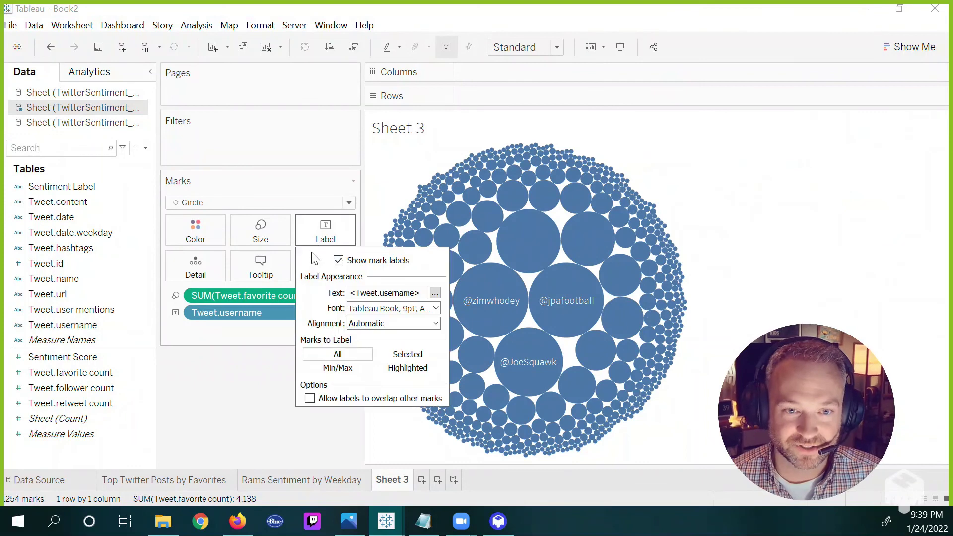
click(321, 402)
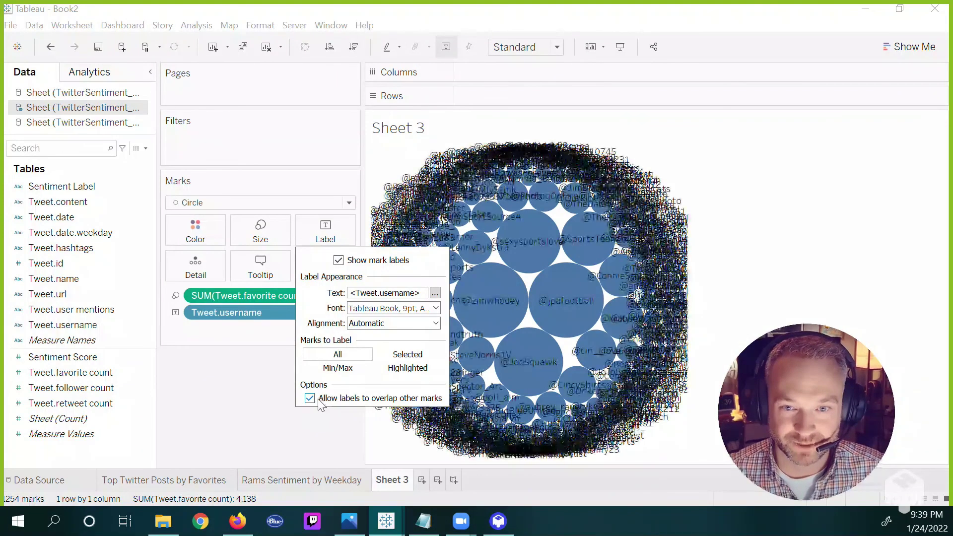
click(317, 401)
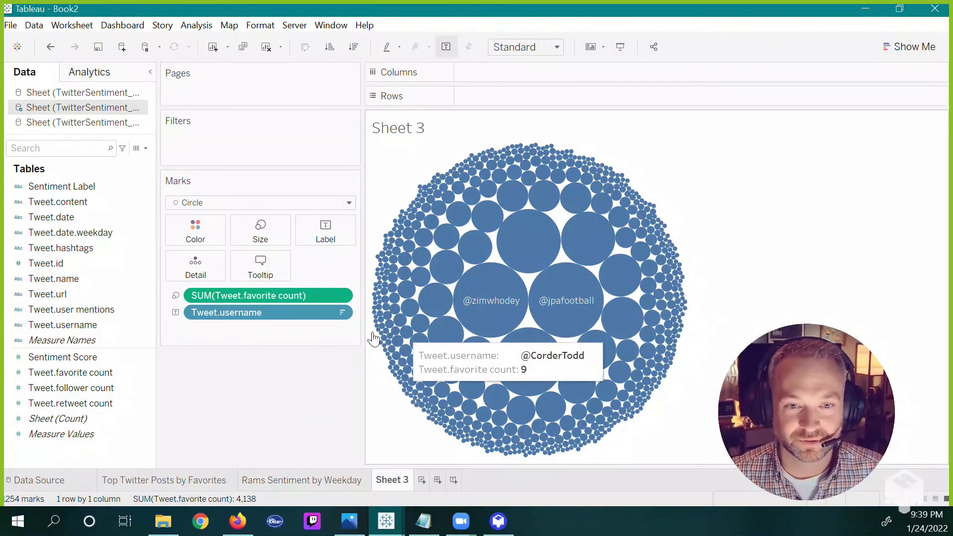
Step: Widen the Marks card further and color the bubbles by the sum of Tweet.retweet count
drag(363, 335, 415, 324)
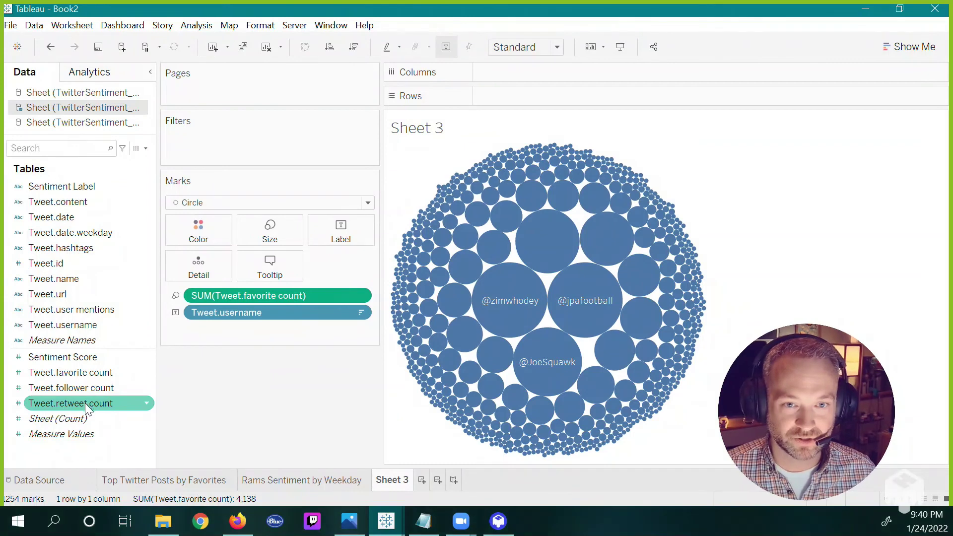
drag(85, 403, 205, 299)
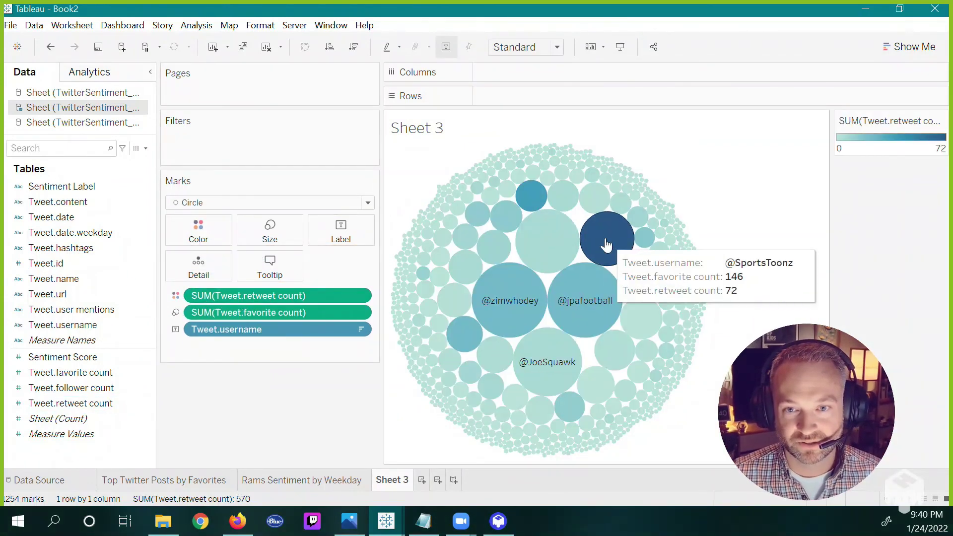
mouse_move(626, 243)
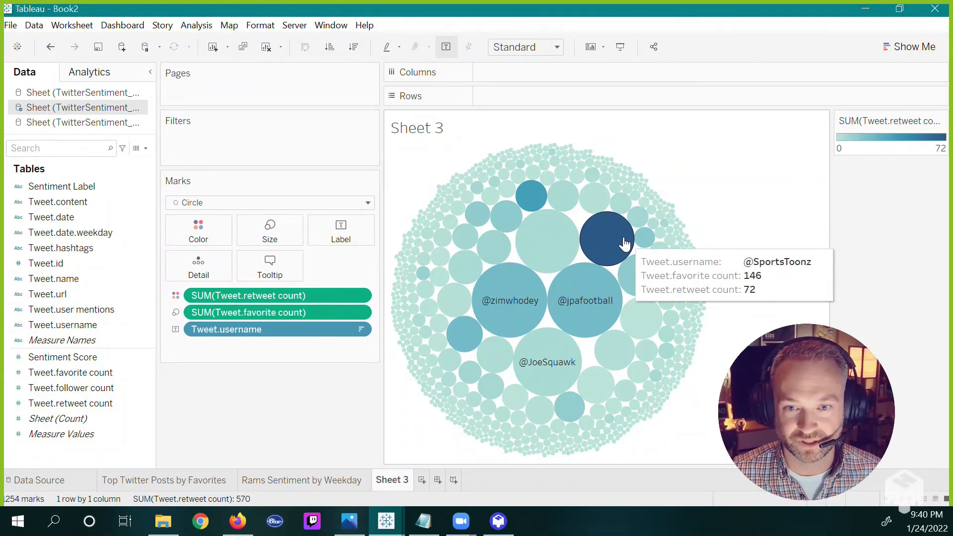
mouse_move(525, 198)
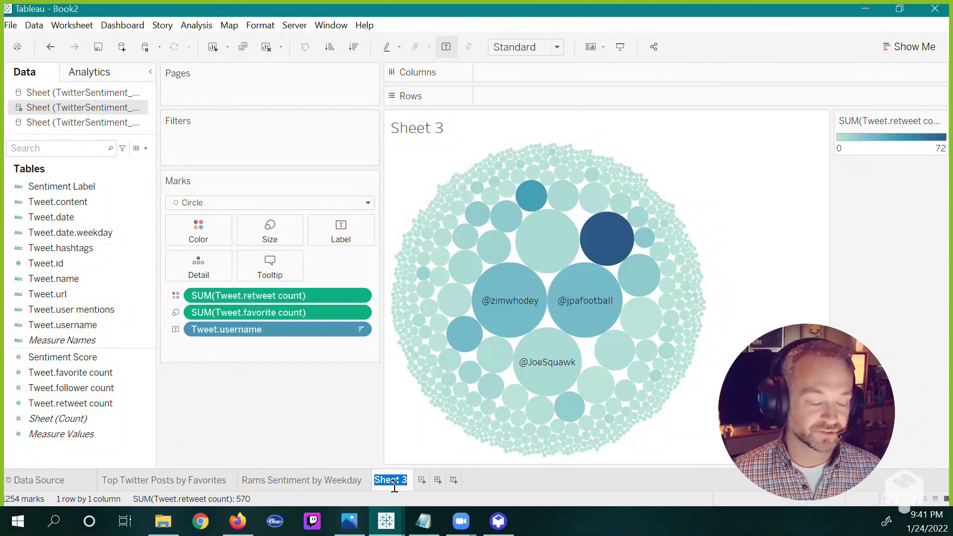
Step: Rename the packed bubbles worksheet as Joe
mouse_move(395, 486)
text(Joe)
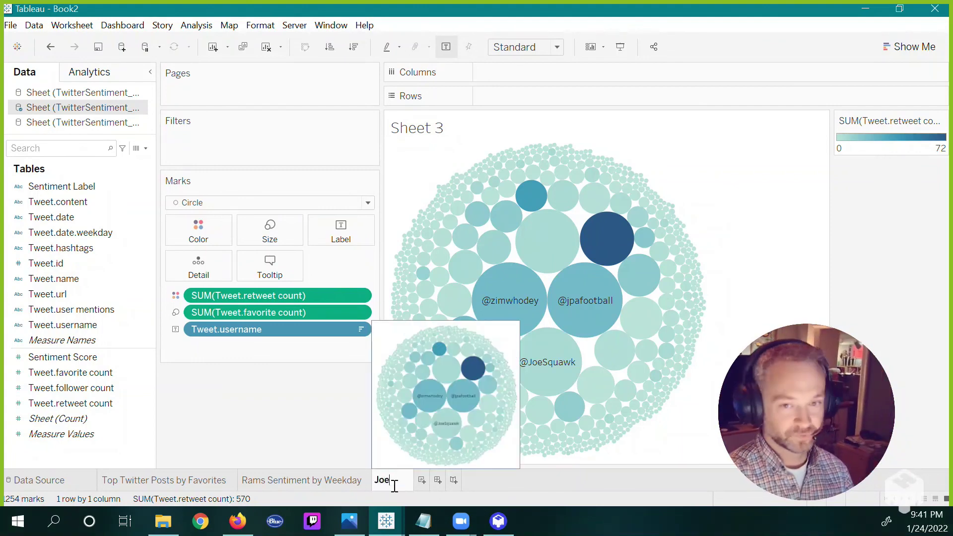
key(Return)
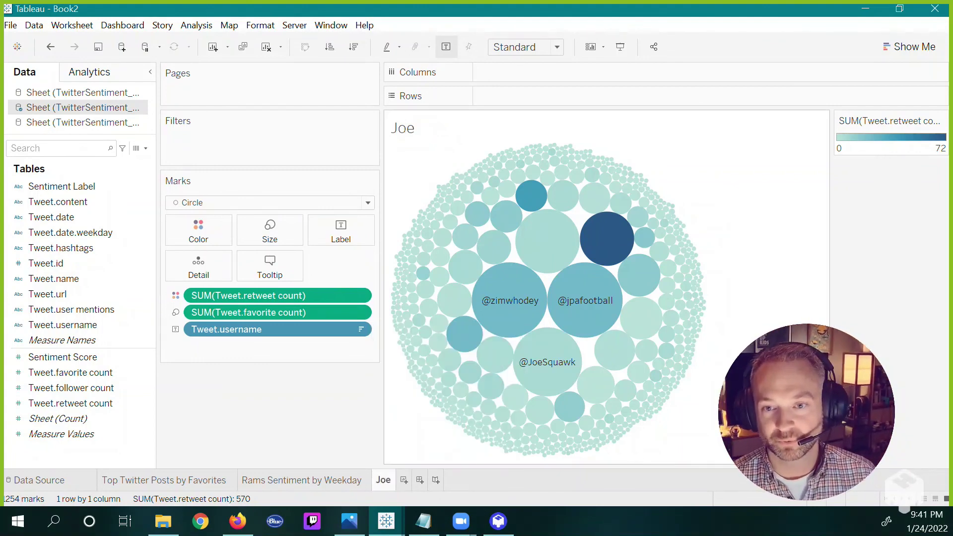
mouse_move(579, 381)
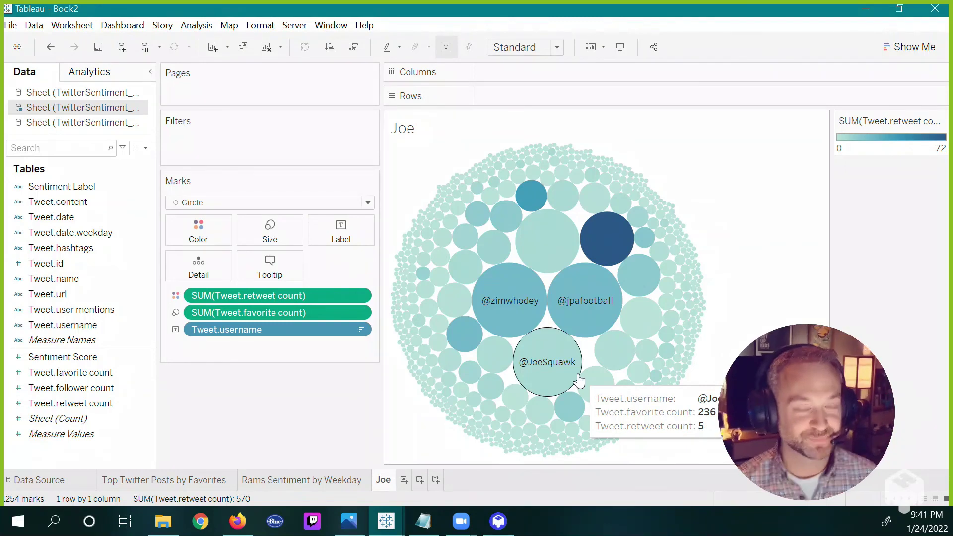